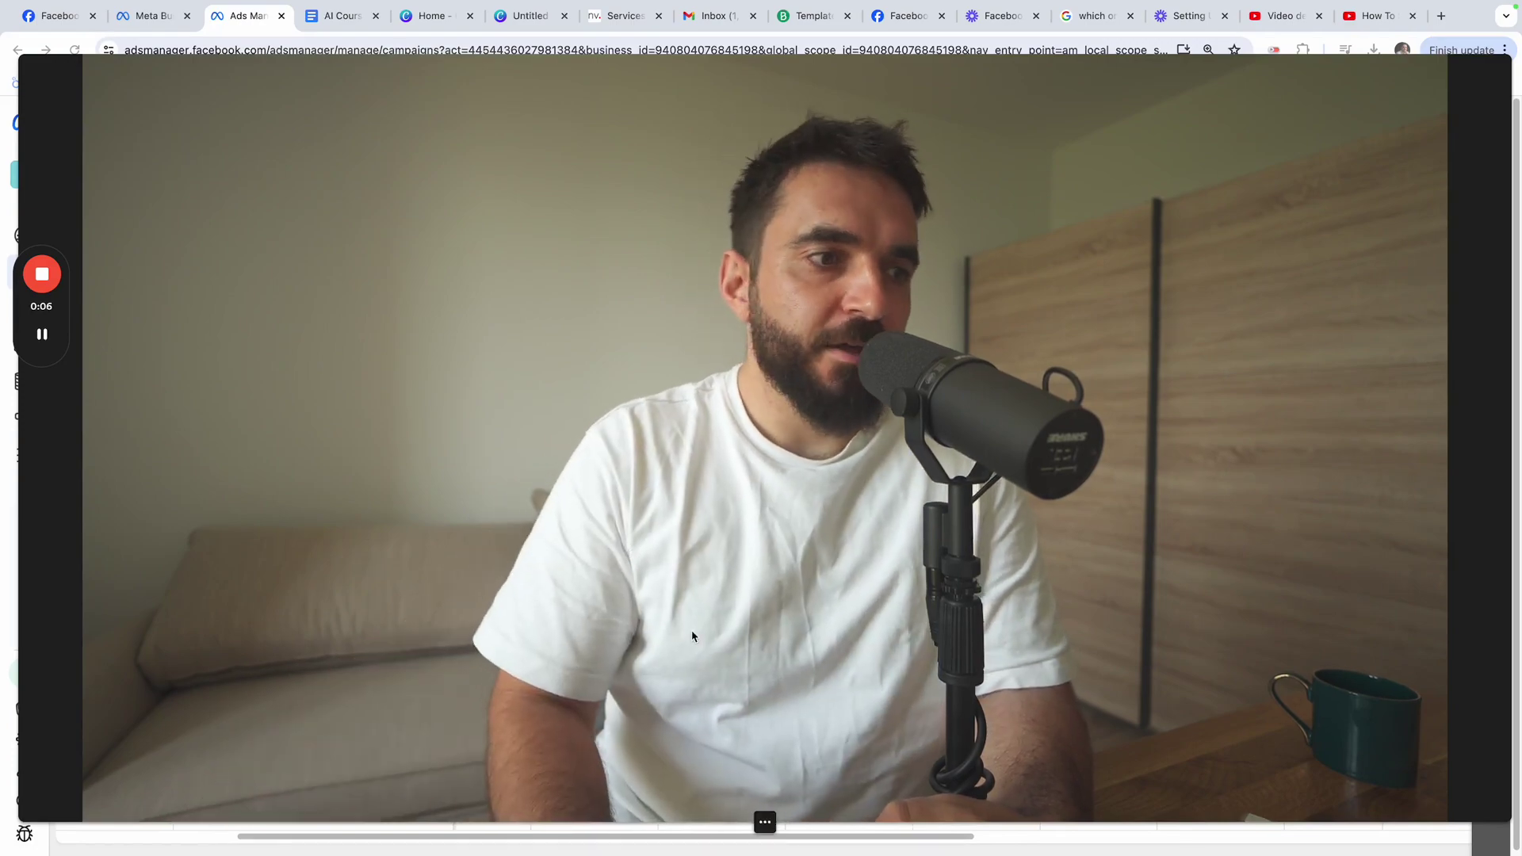
{"action": "left_click", "coordinate": [725, 822]}
{"action": "left_click_drag", "start_coordinate": [260, 647], "coordinate": [1216, 549]}
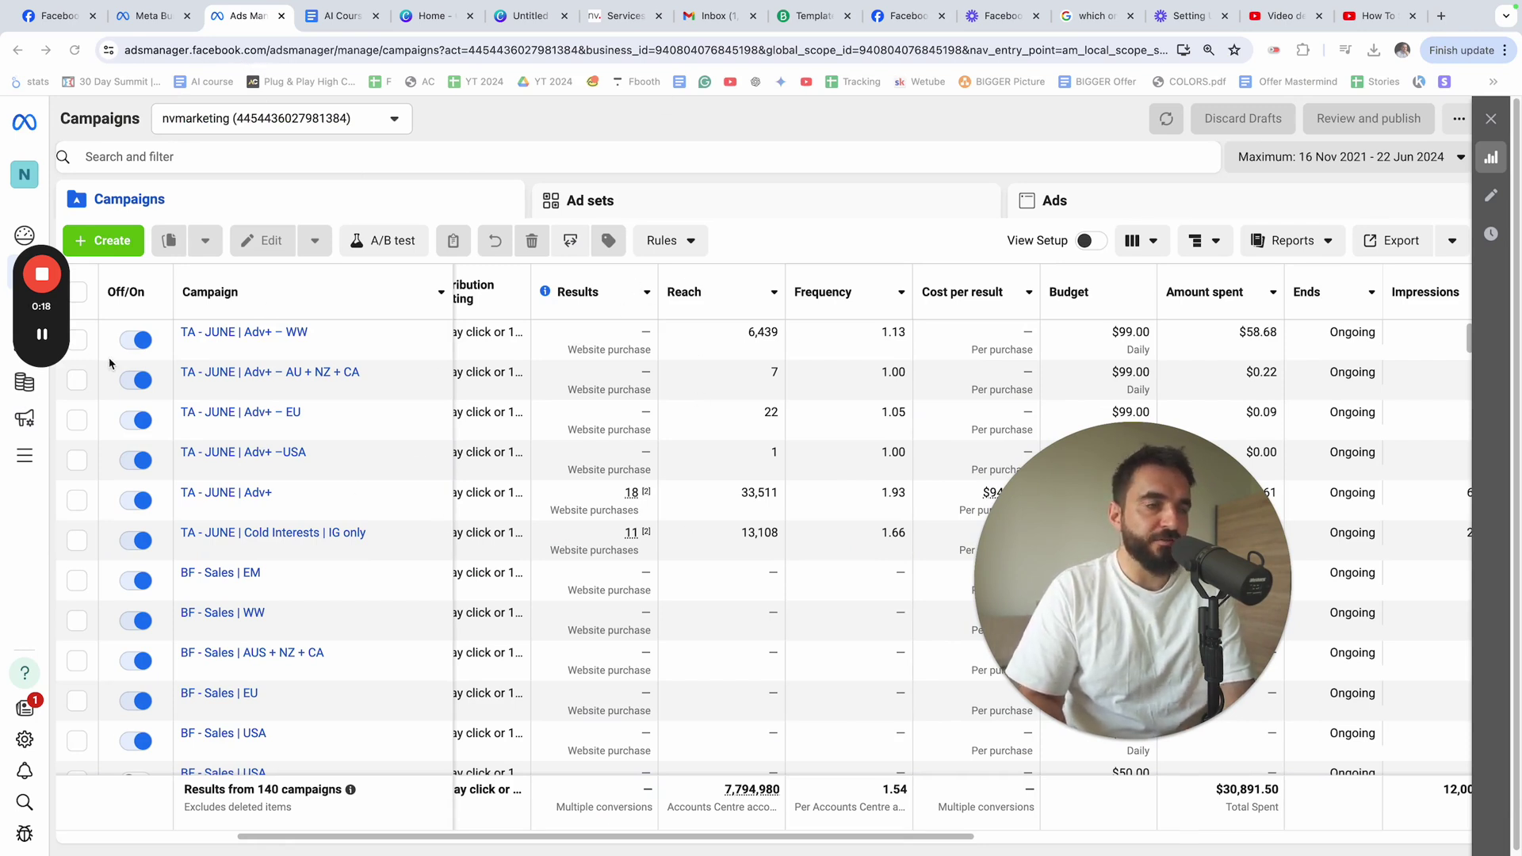
Look through the list of all Meta business tools and open Ads Manager
{"action": "left_click", "coordinate": [34, 456]}
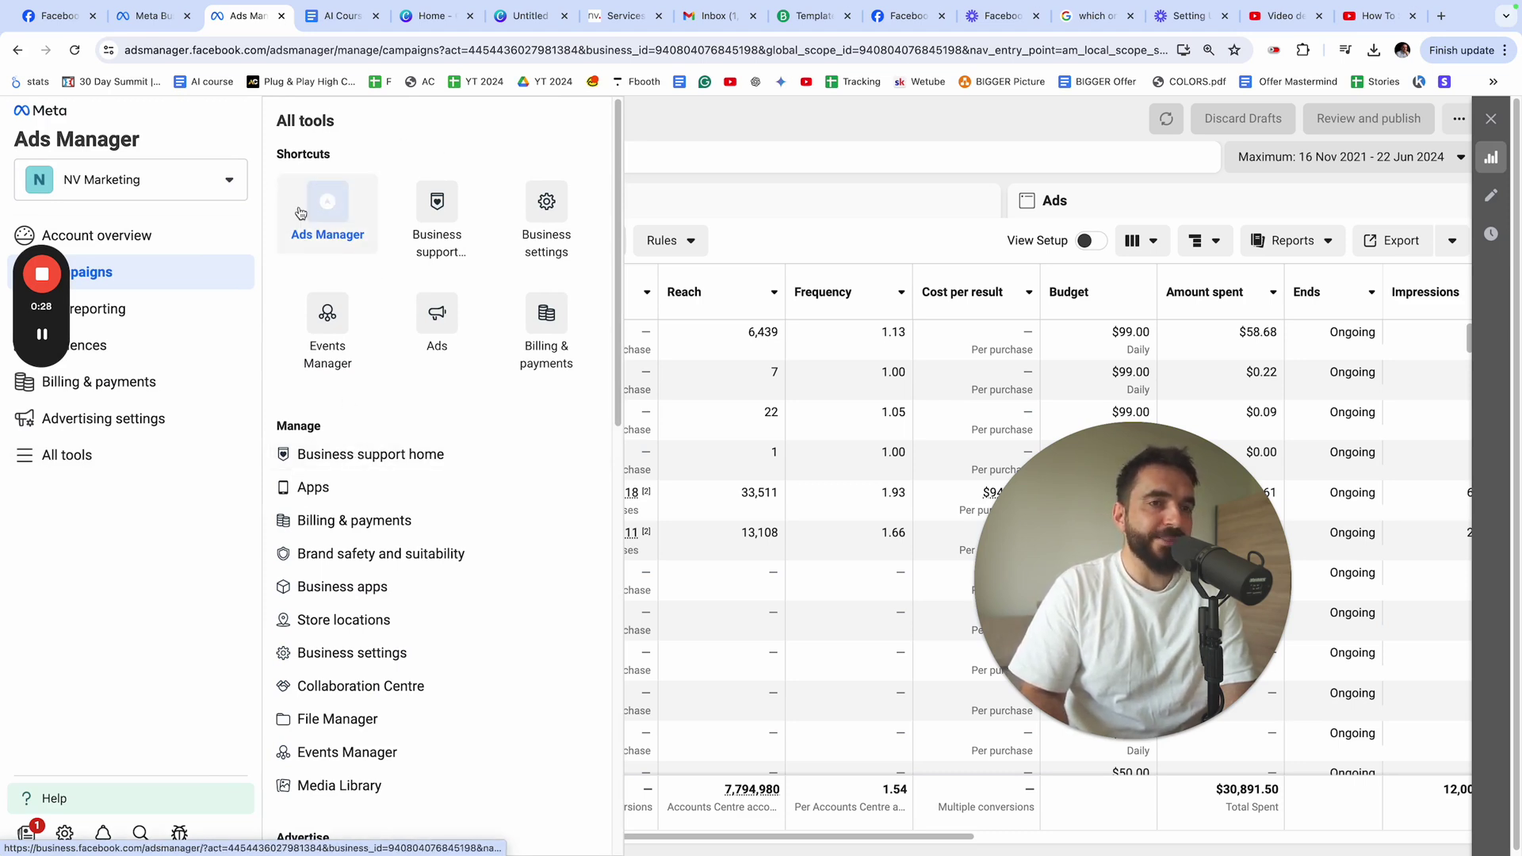
{"action": "scroll", "coordinate": [354, 300], "scroll_direction": "down", "scroll_amount": 12}
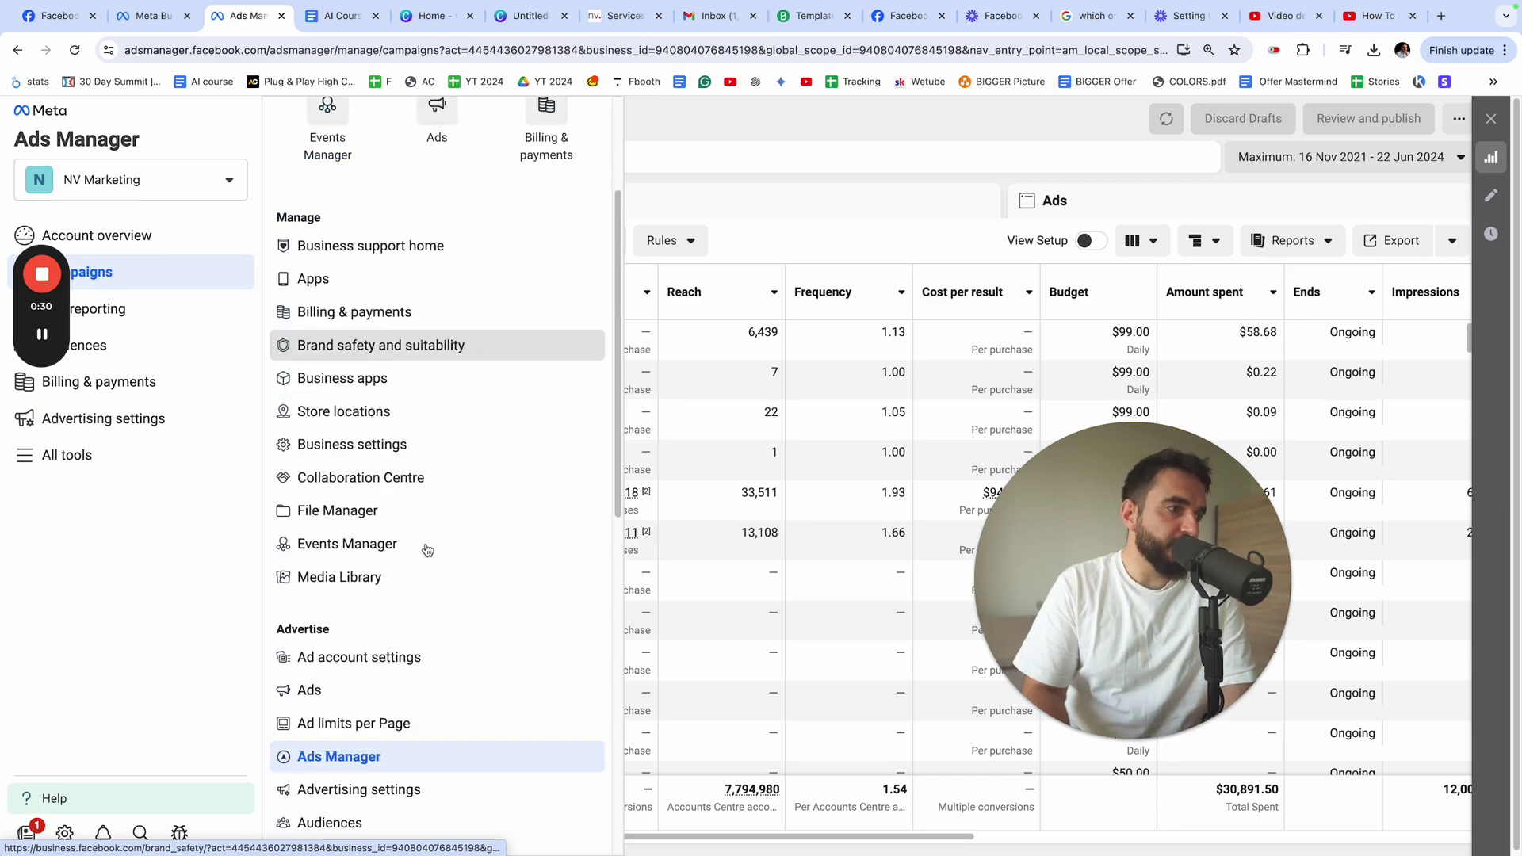
{"action": "scroll", "coordinate": [388, 740], "scroll_direction": "up", "scroll_amount": 12}
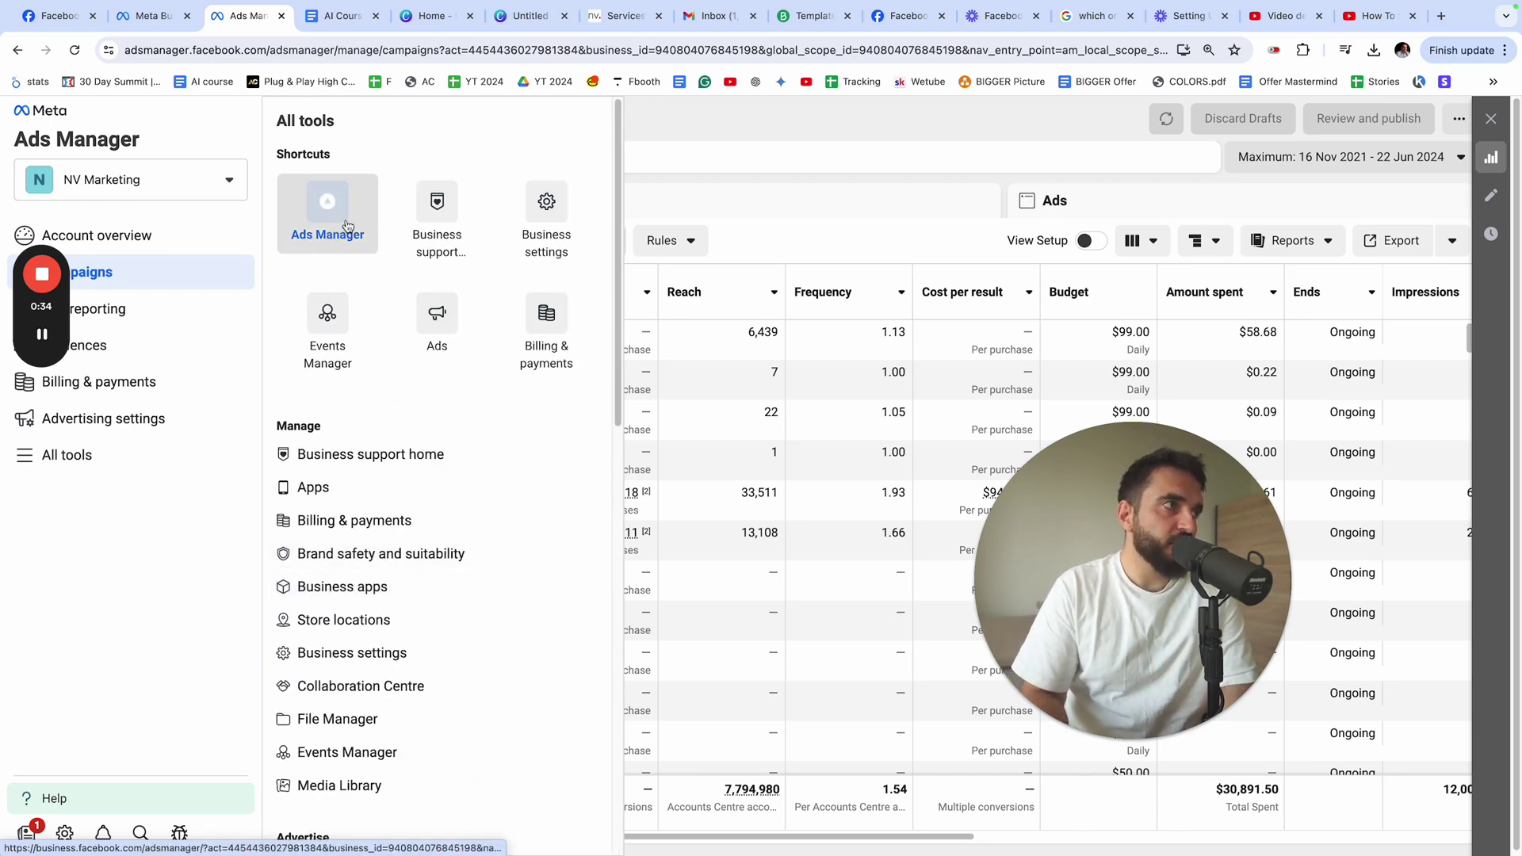
{"action": "left_click", "coordinate": [346, 226]}
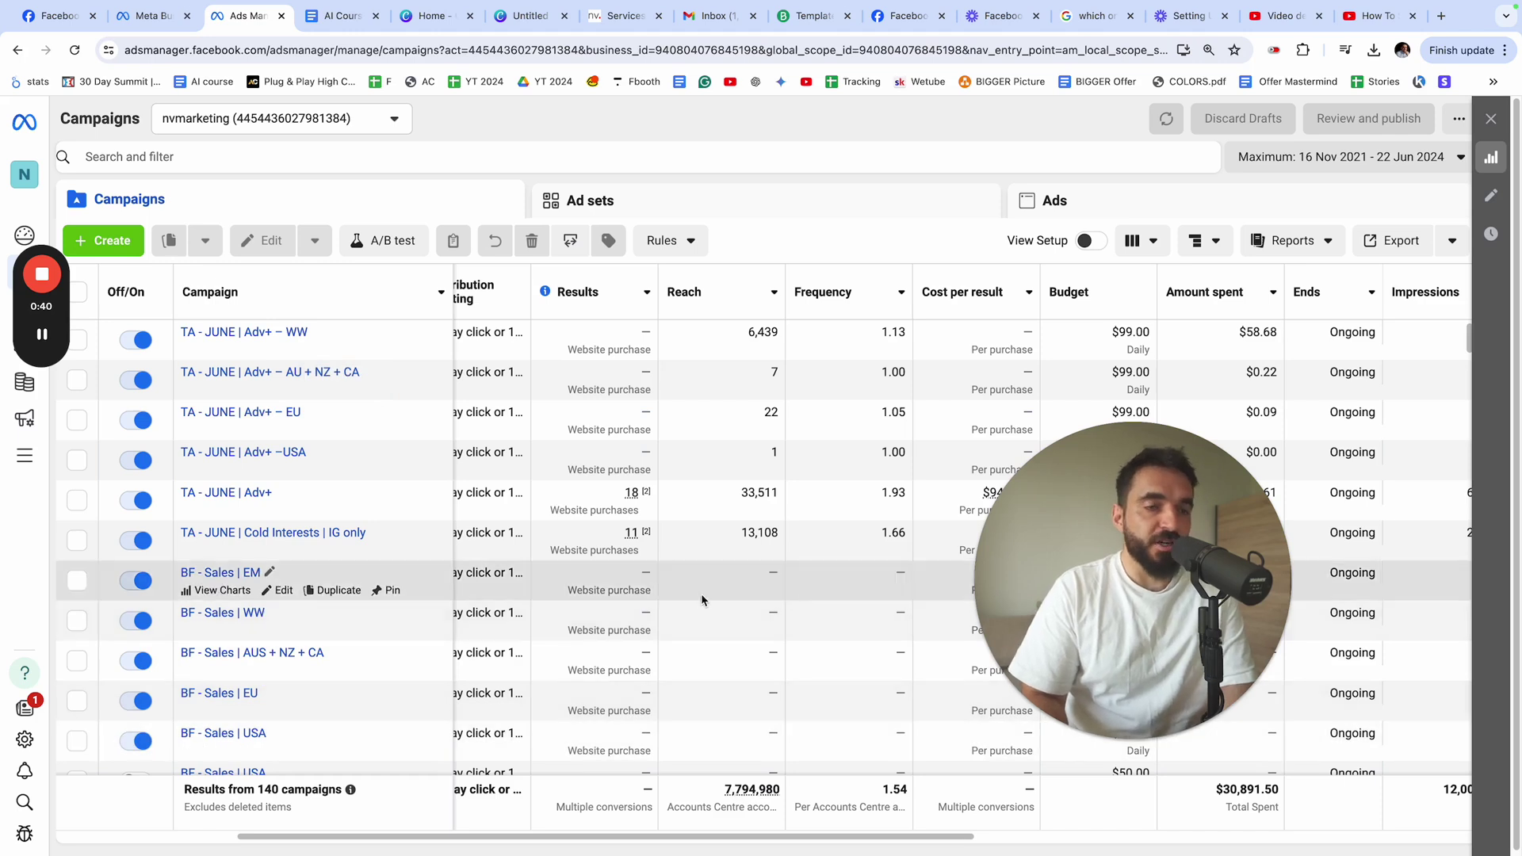
Create a new auction campaign with the Sales objective, using the manual sales campaign setup
{"action": "left_click", "coordinate": [110, 249]}
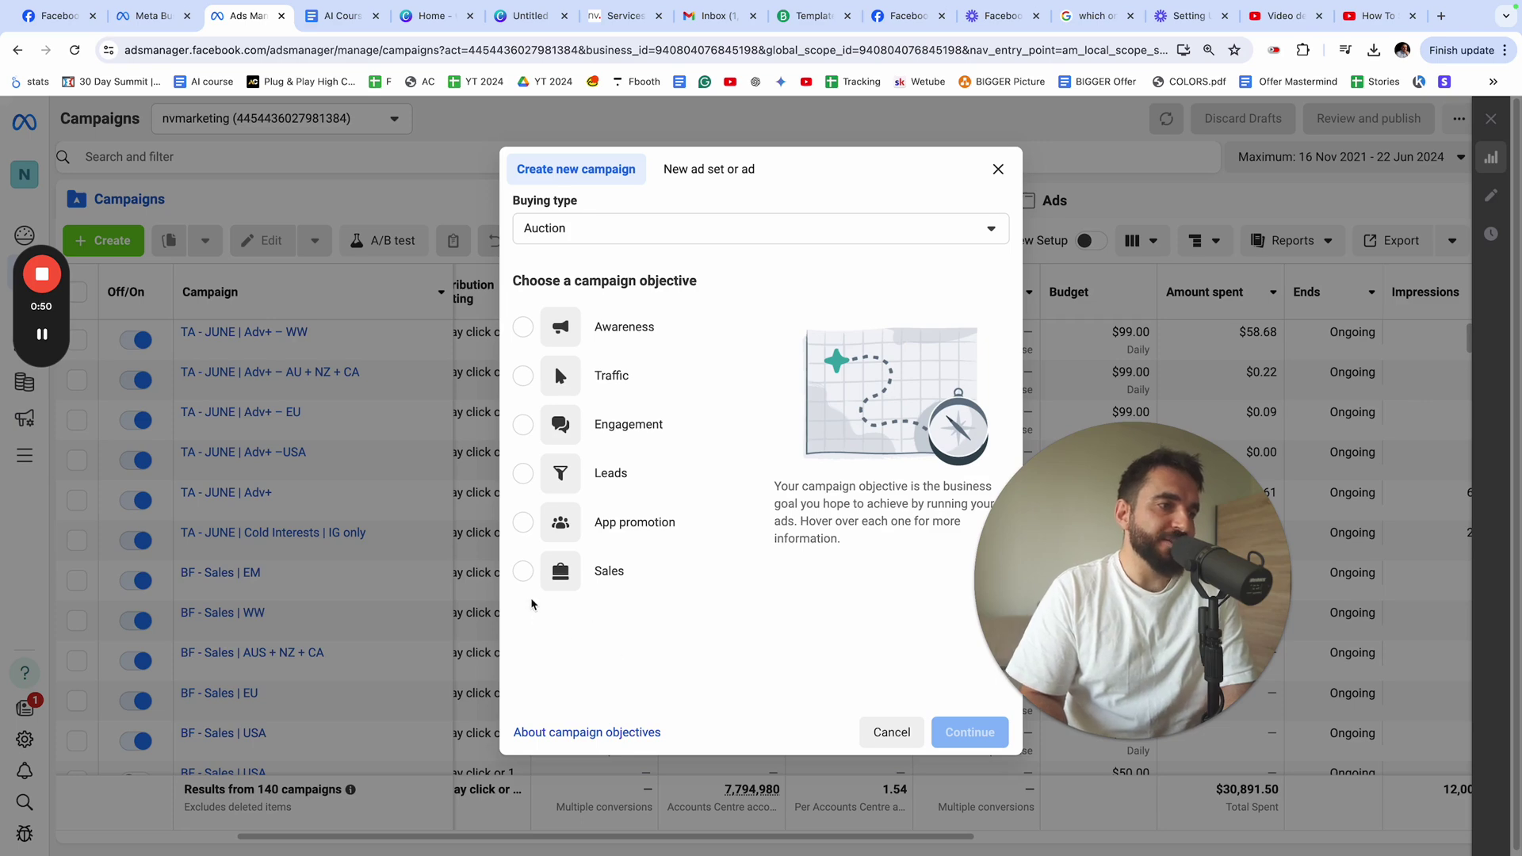
{"action": "left_click", "coordinate": [522, 574]}
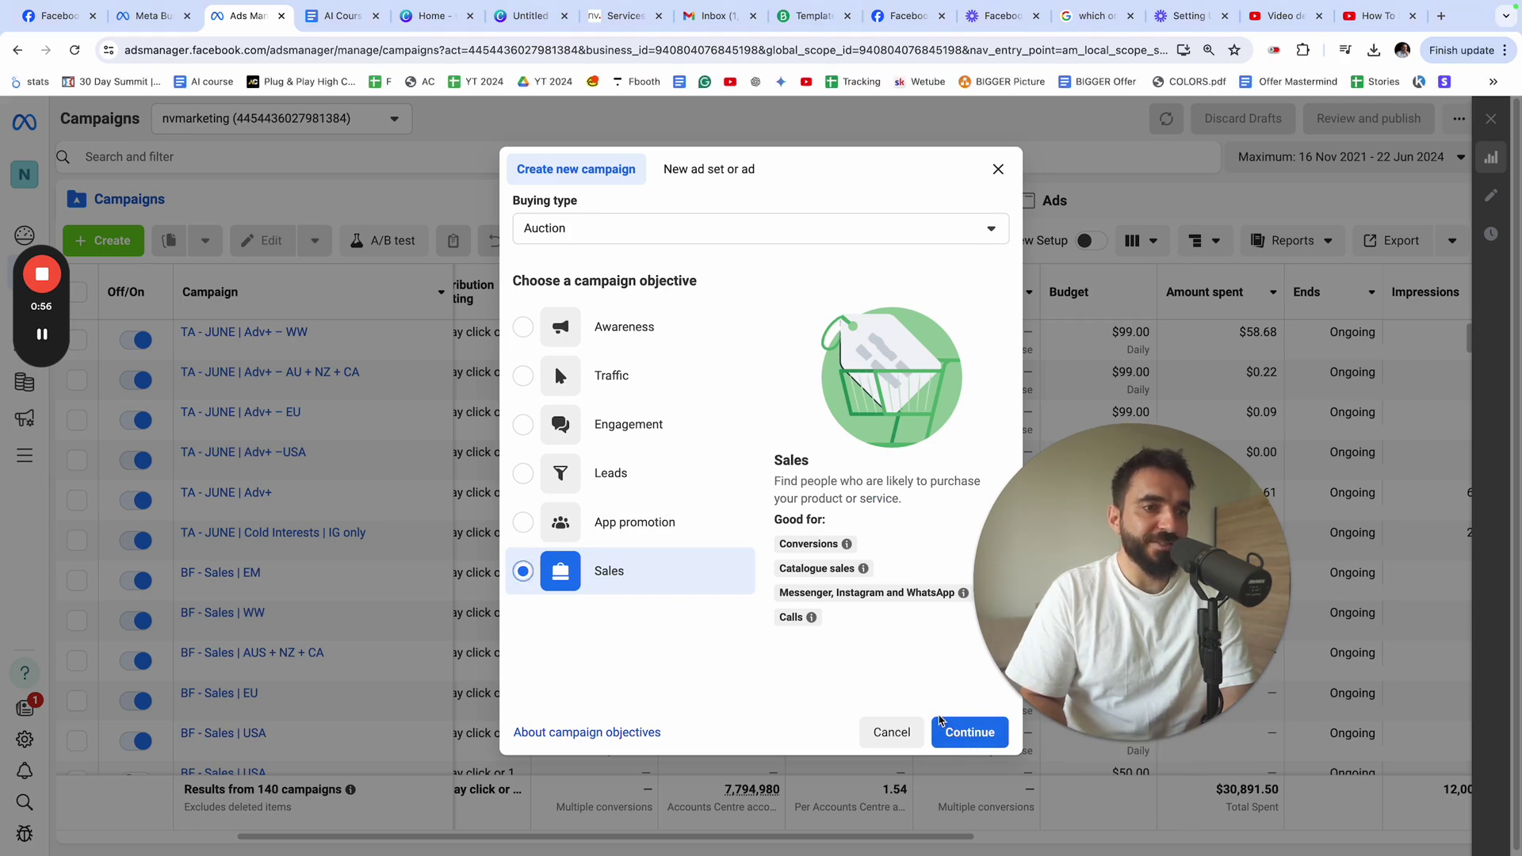
{"action": "left_click", "coordinate": [959, 731]}
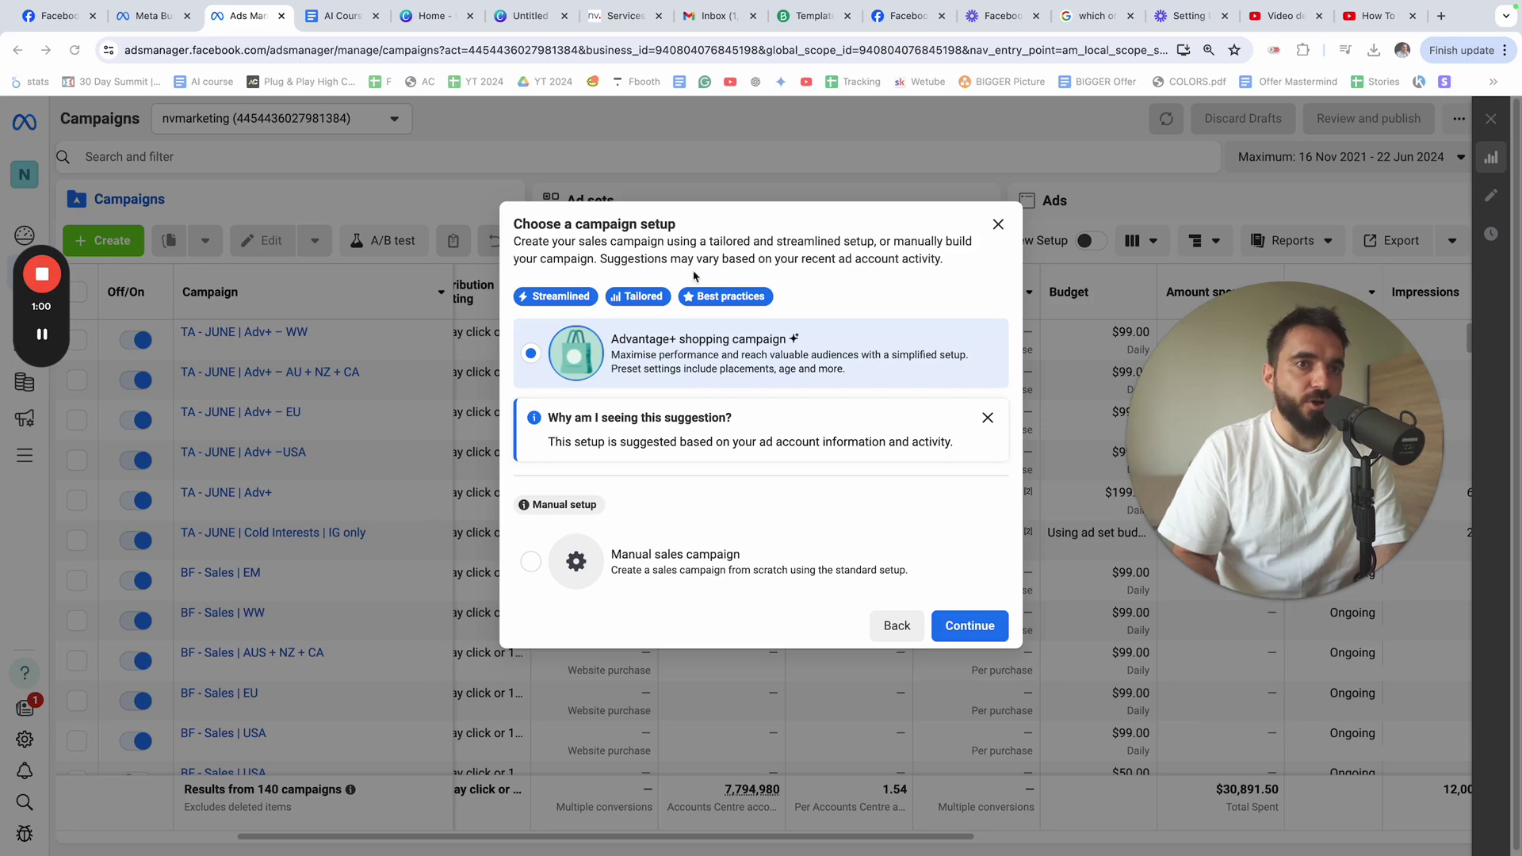
{"action": "left_click_drag", "start_coordinate": [616, 342], "coordinate": [769, 358]}
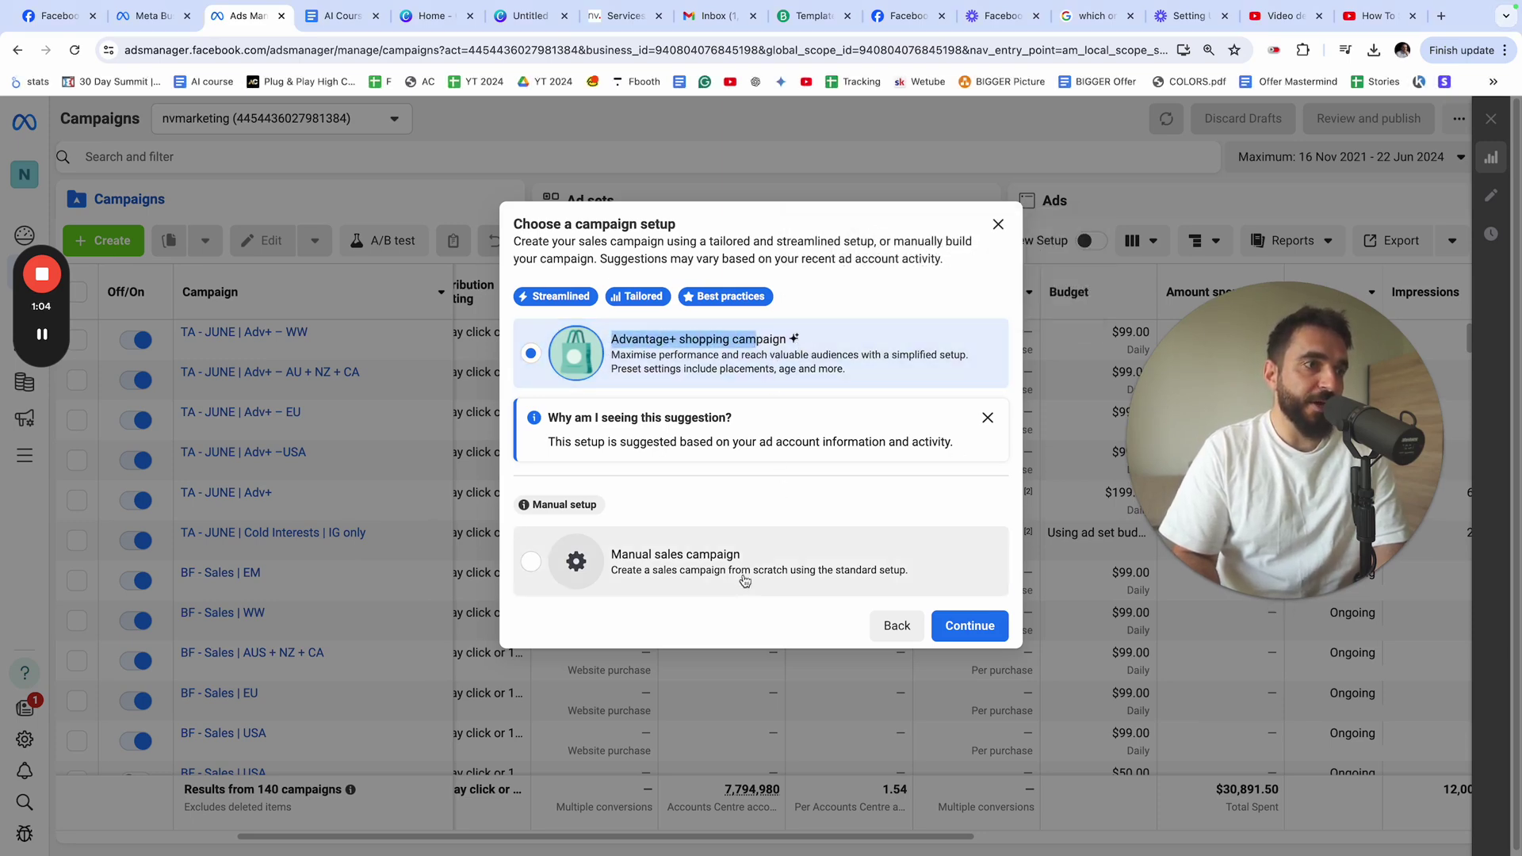
{"action": "left_click", "coordinate": [765, 547]}
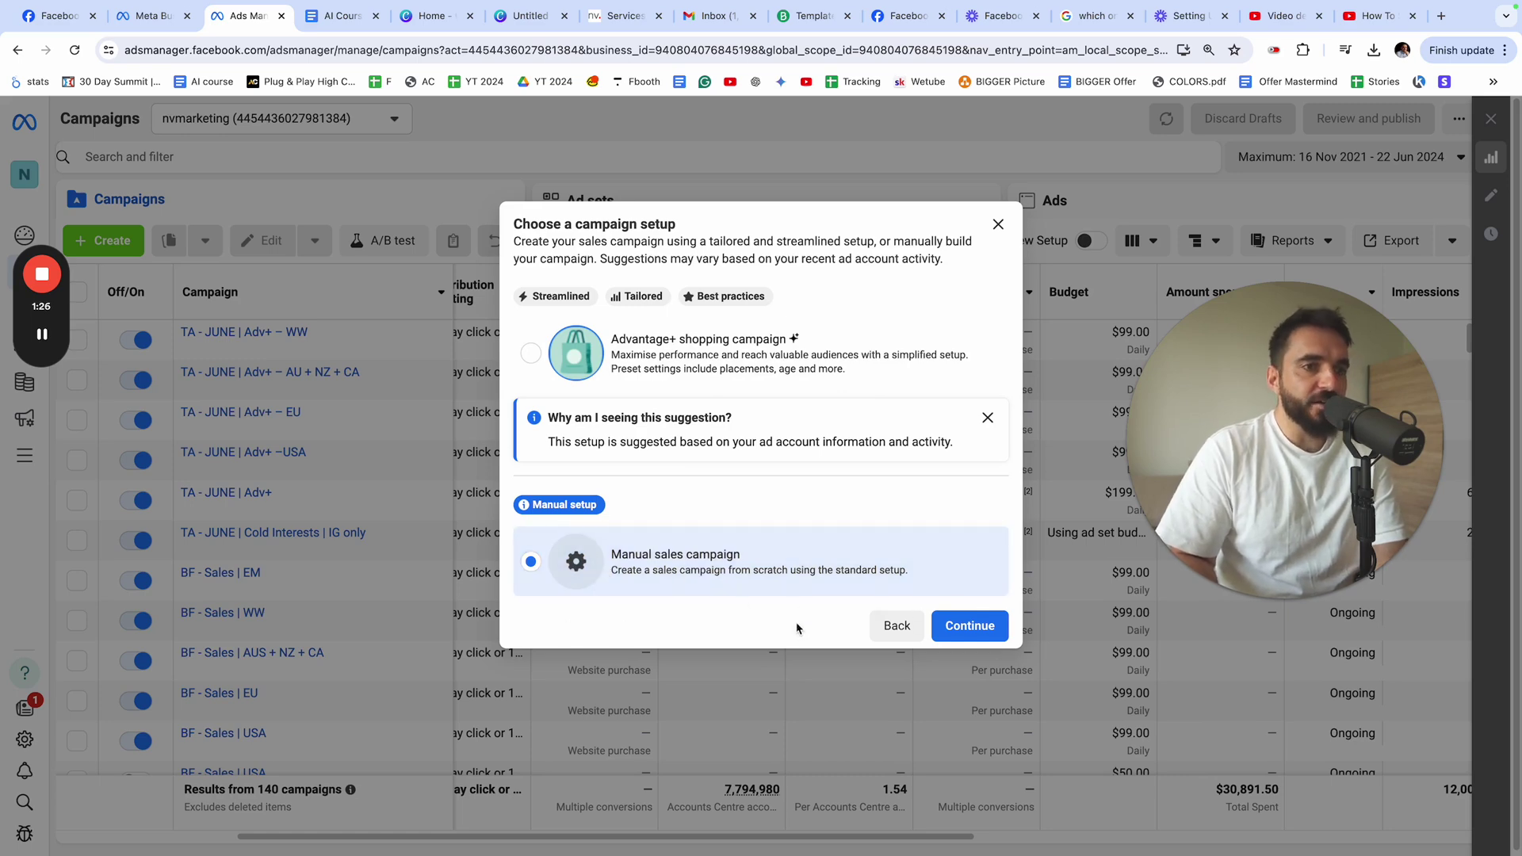
{"action": "left_click", "coordinate": [969, 625]}
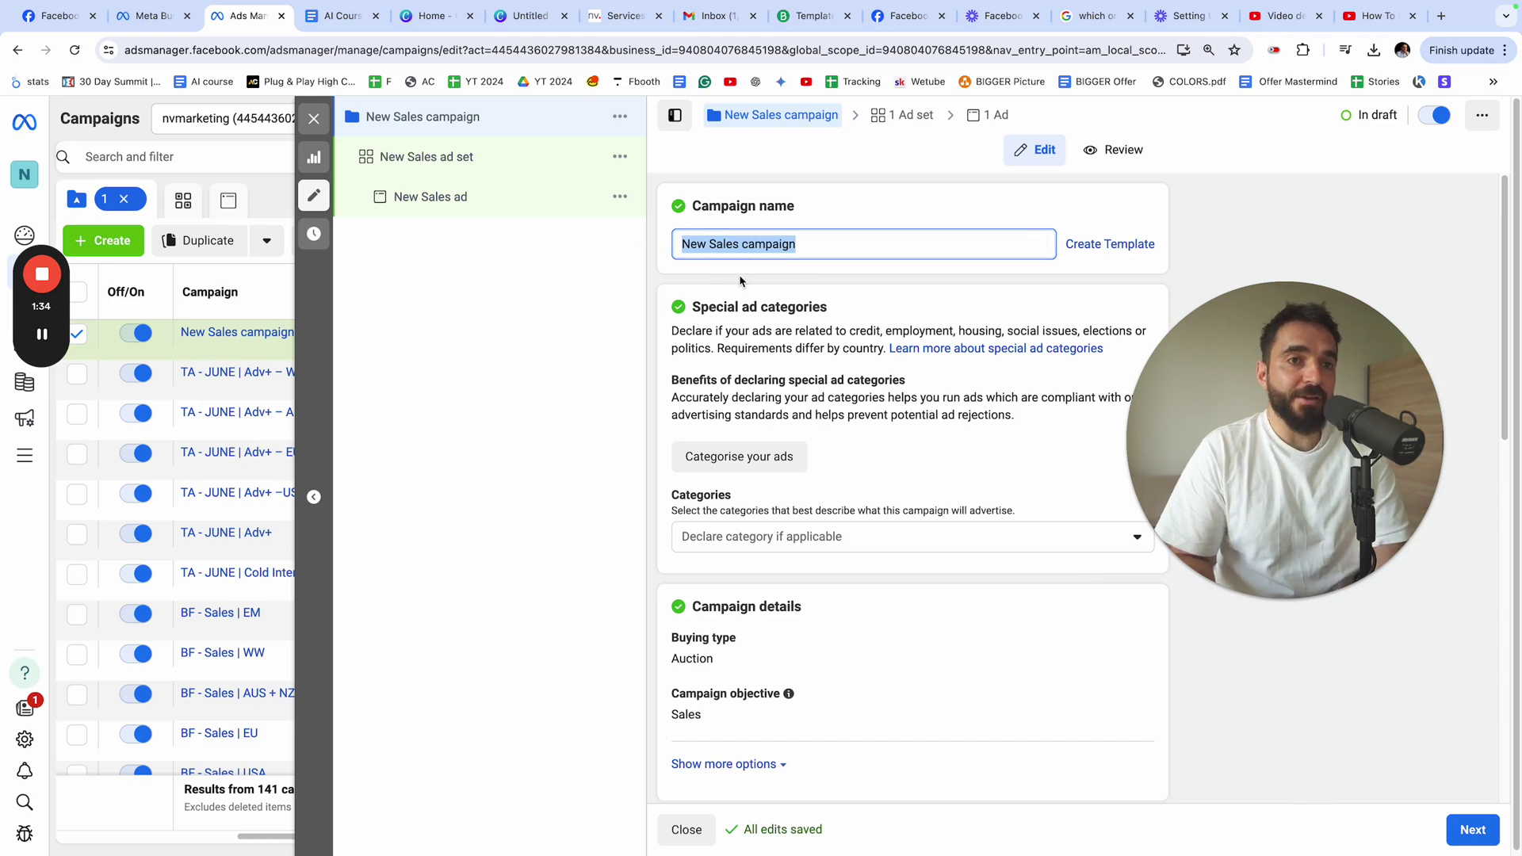
Examine the campaign's name, special ad categories, campaign details, Advantage+ catalog ads, A/B test and budget settings
{"action": "left_click", "coordinate": [799, 267]}
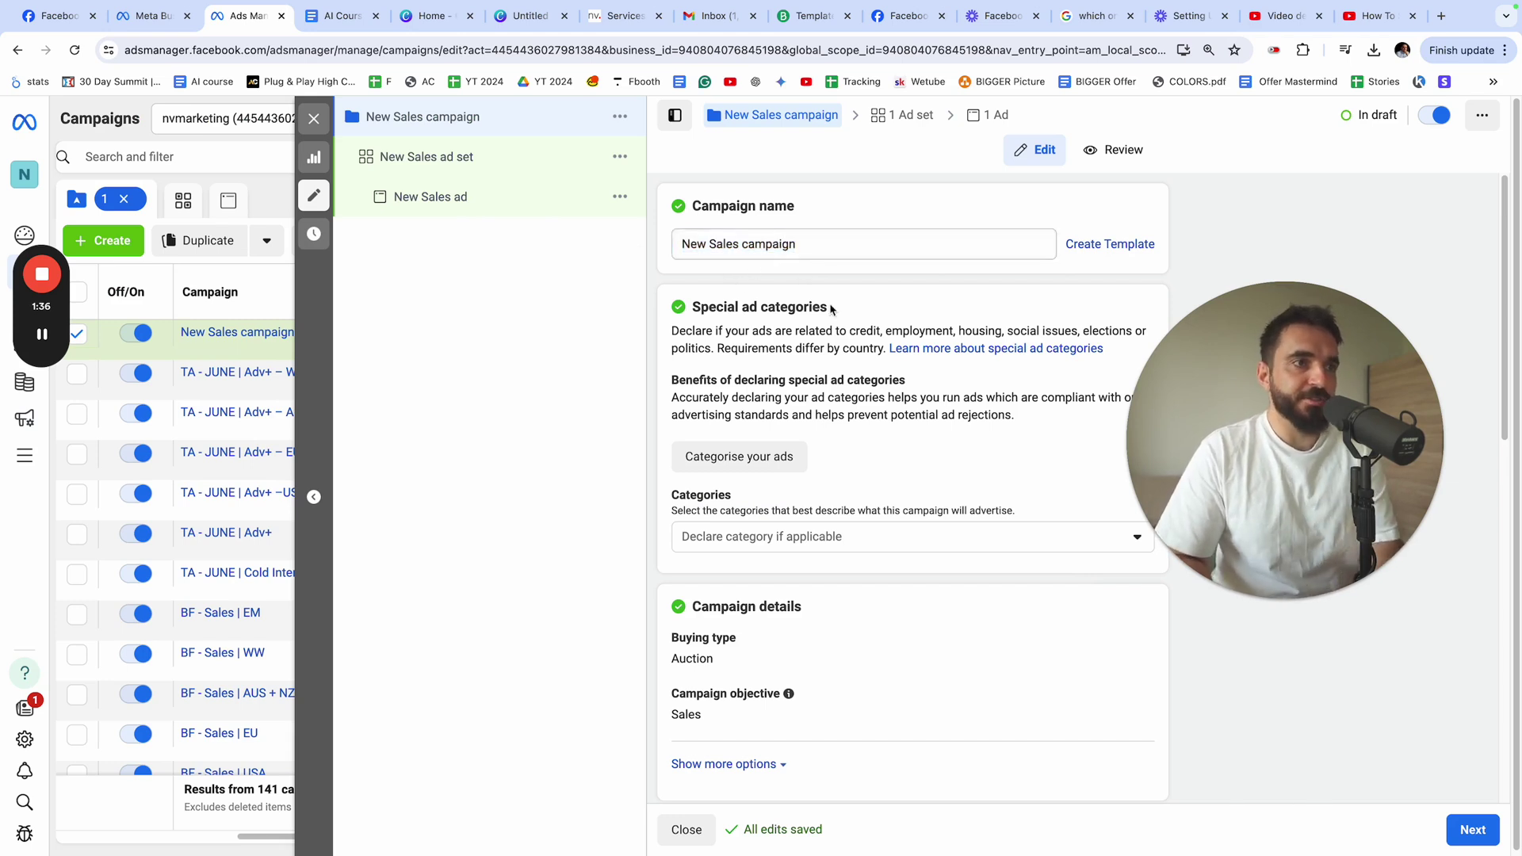
{"action": "scroll", "coordinate": [697, 508], "scroll_direction": "down", "scroll_amount": 1}
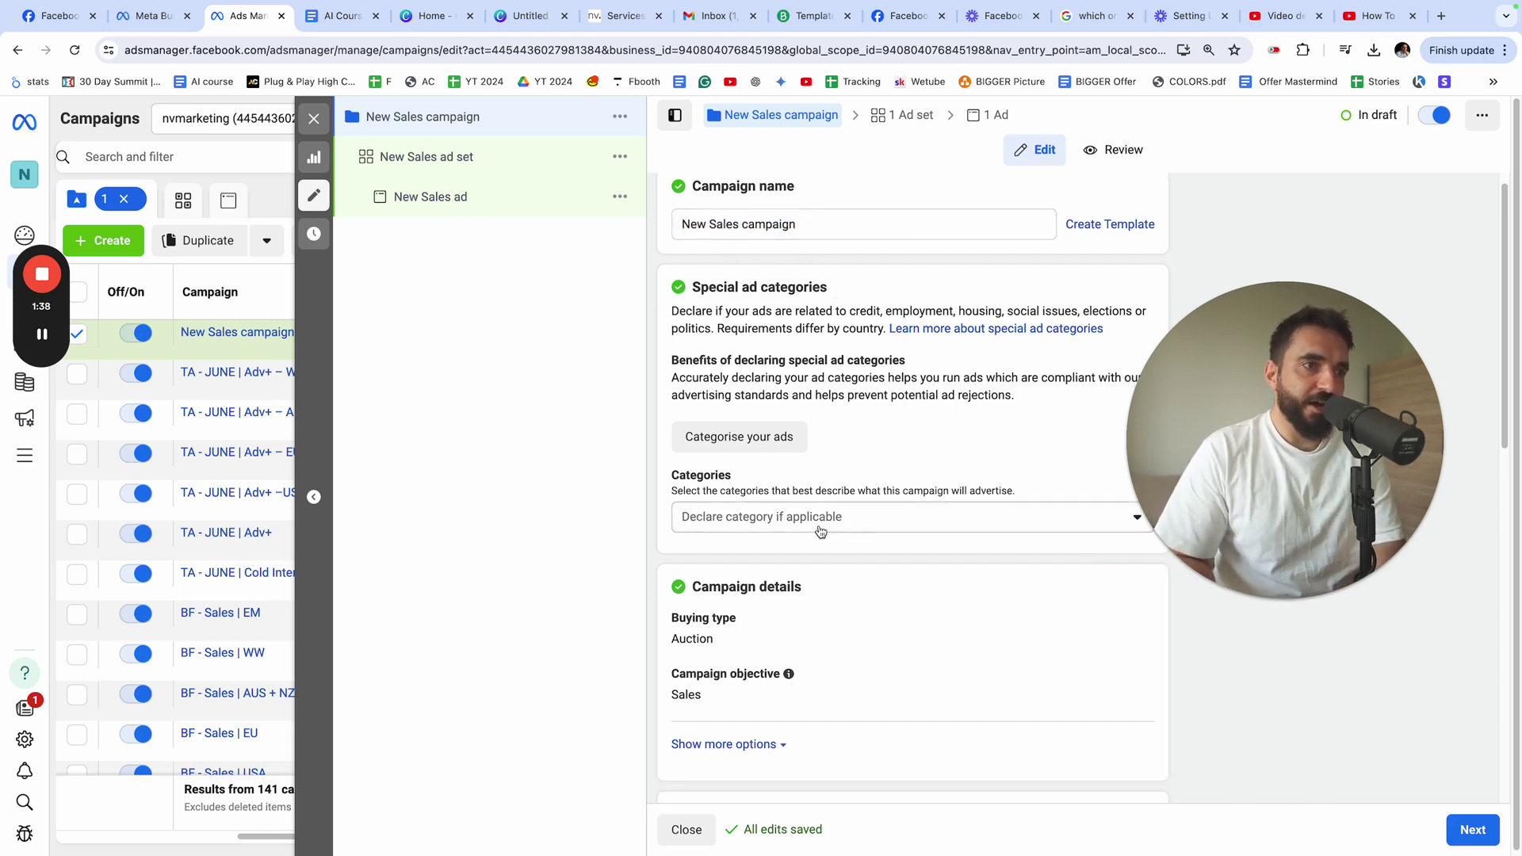
{"action": "double_click", "coordinate": [717, 626]}
{"action": "scroll", "coordinate": [864, 646], "scroll_direction": "down", "scroll_amount": 3}
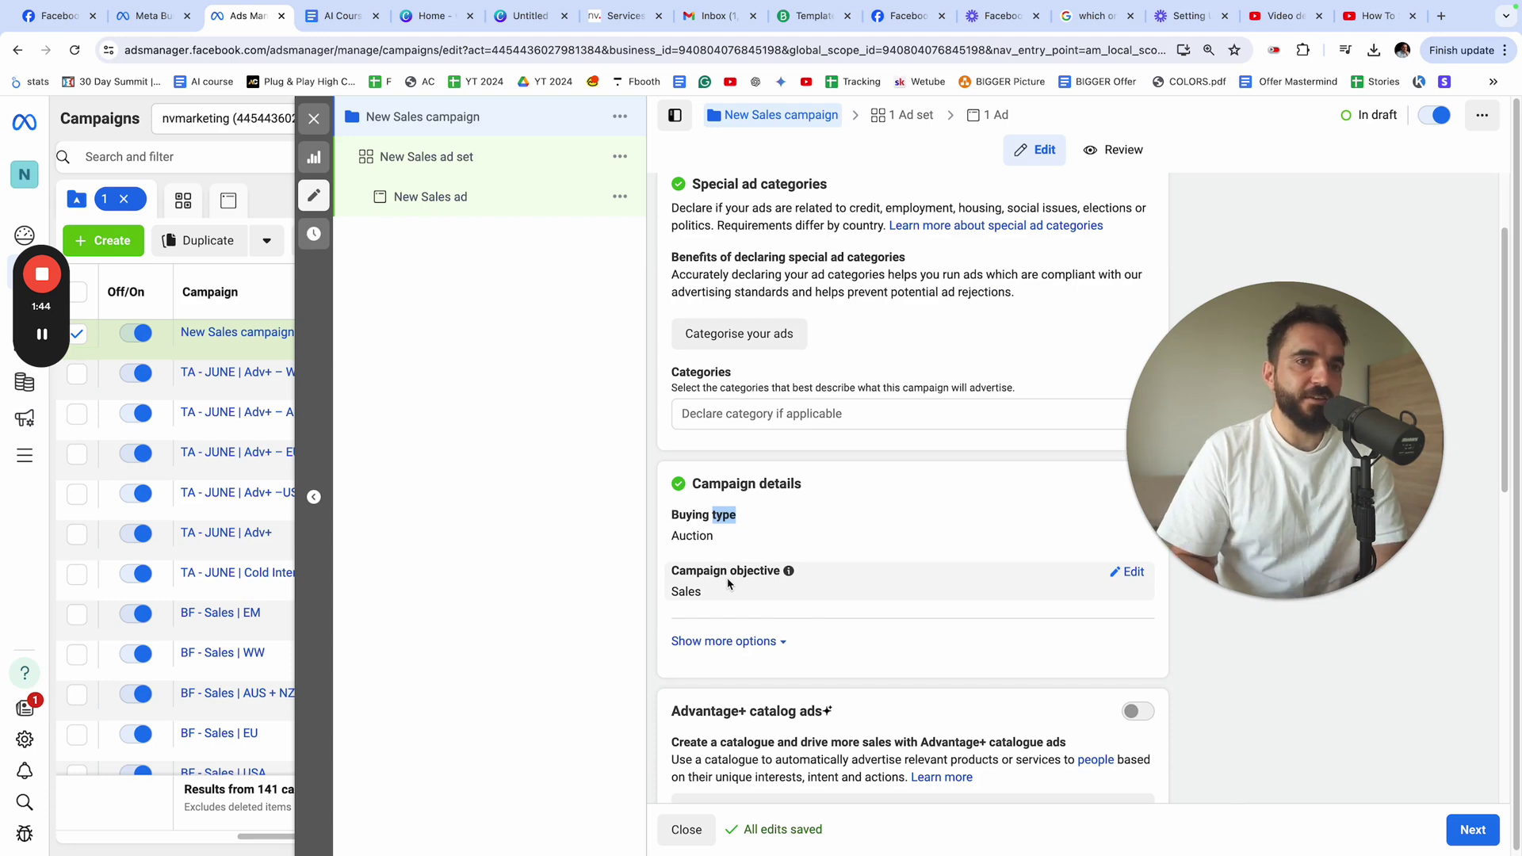
{"action": "scroll", "coordinate": [733, 585], "scroll_direction": "down", "scroll_amount": 1}
{"action": "scroll", "coordinate": [854, 638], "scroll_direction": "down", "scroll_amount": 2}
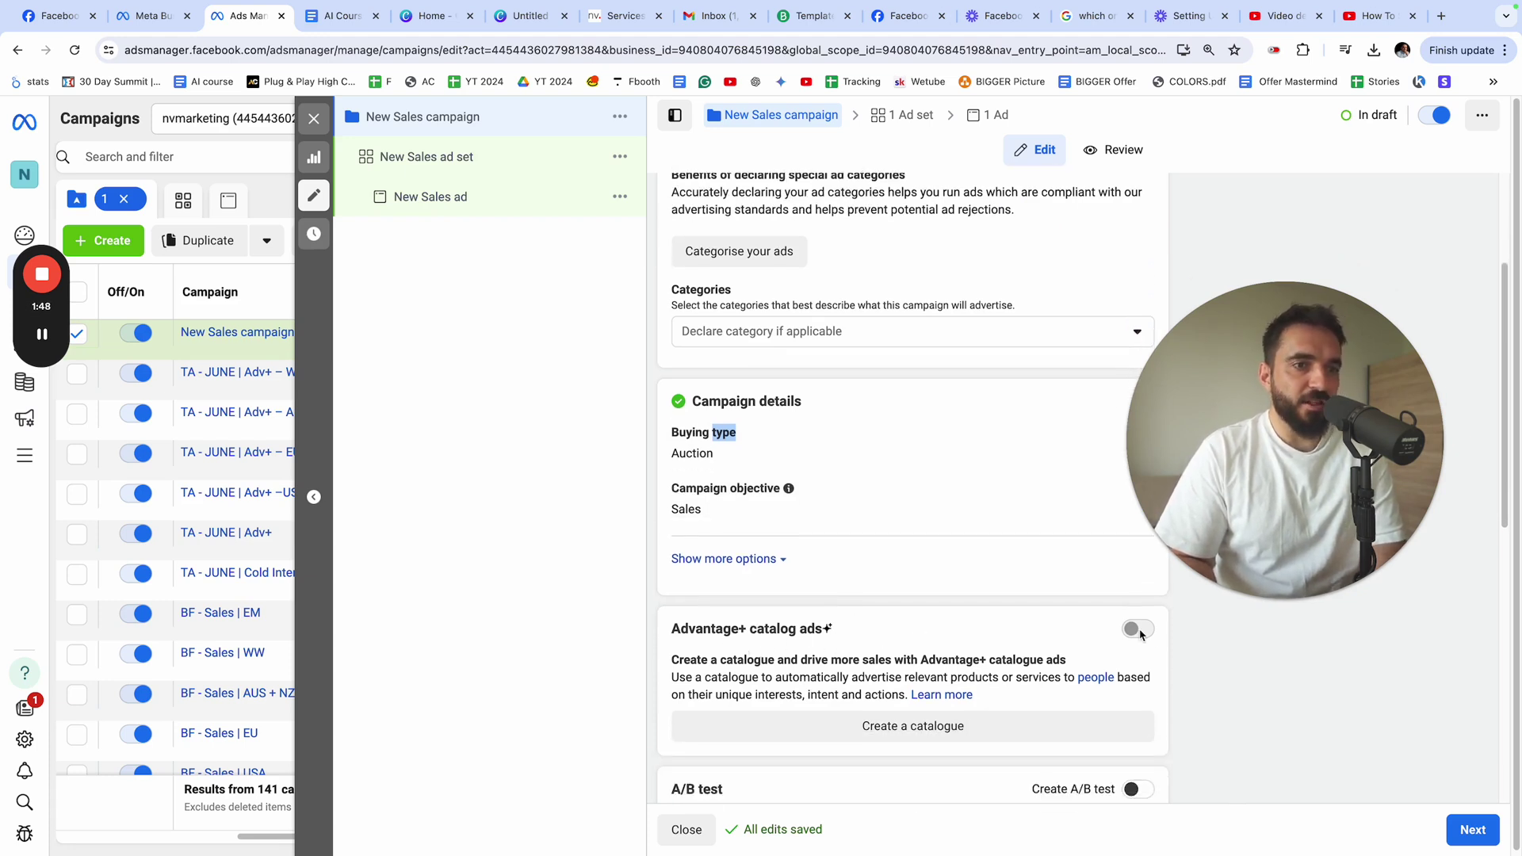
{"action": "scroll", "coordinate": [1035, 633], "scroll_direction": "down", "scroll_amount": 5}
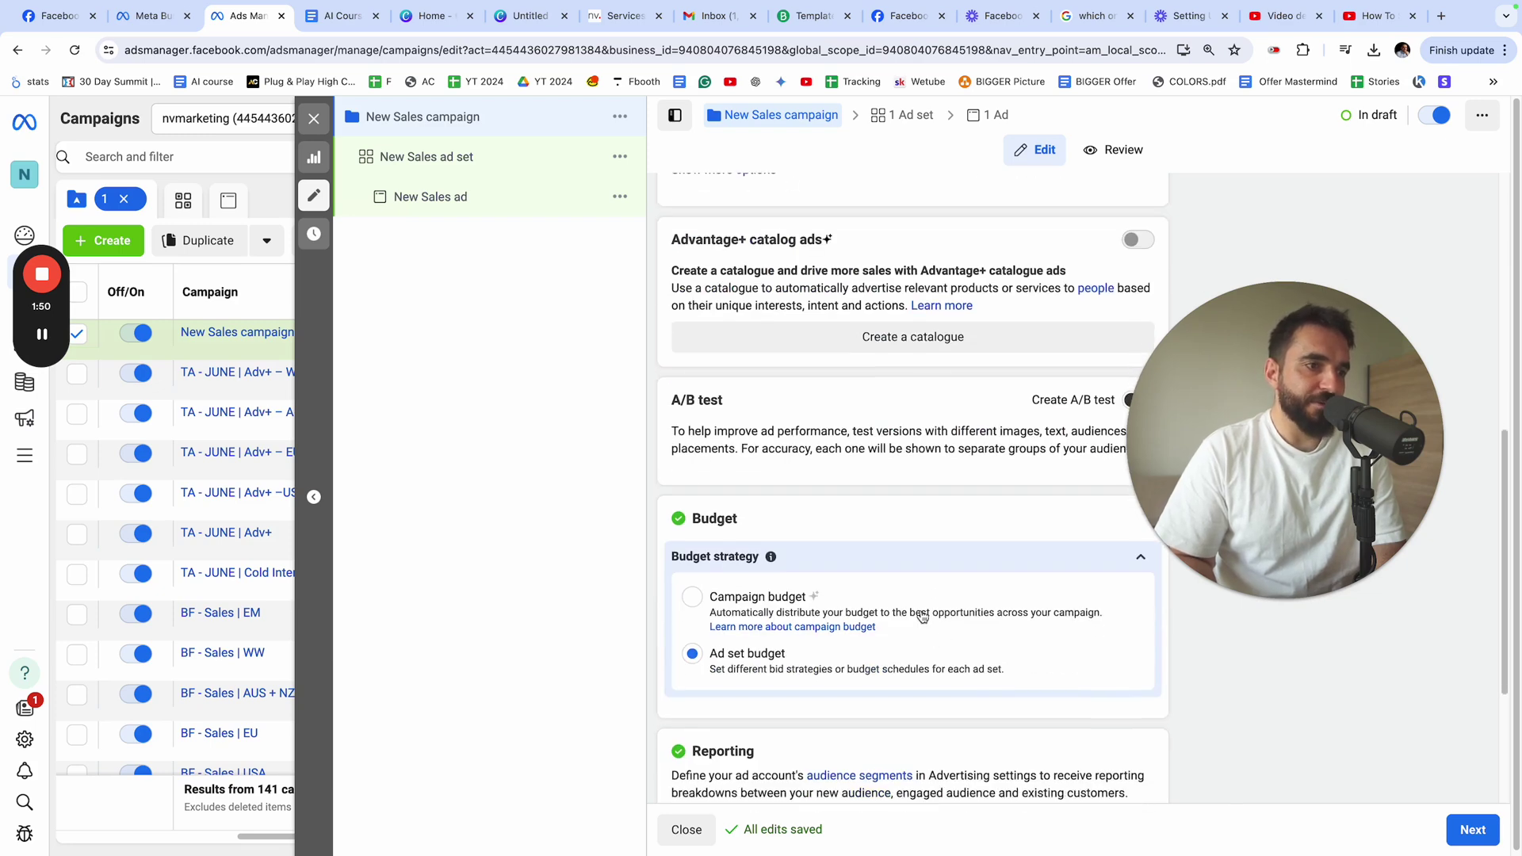
{"action": "scroll", "coordinate": [896, 626], "scroll_direction": "down", "scroll_amount": 1}
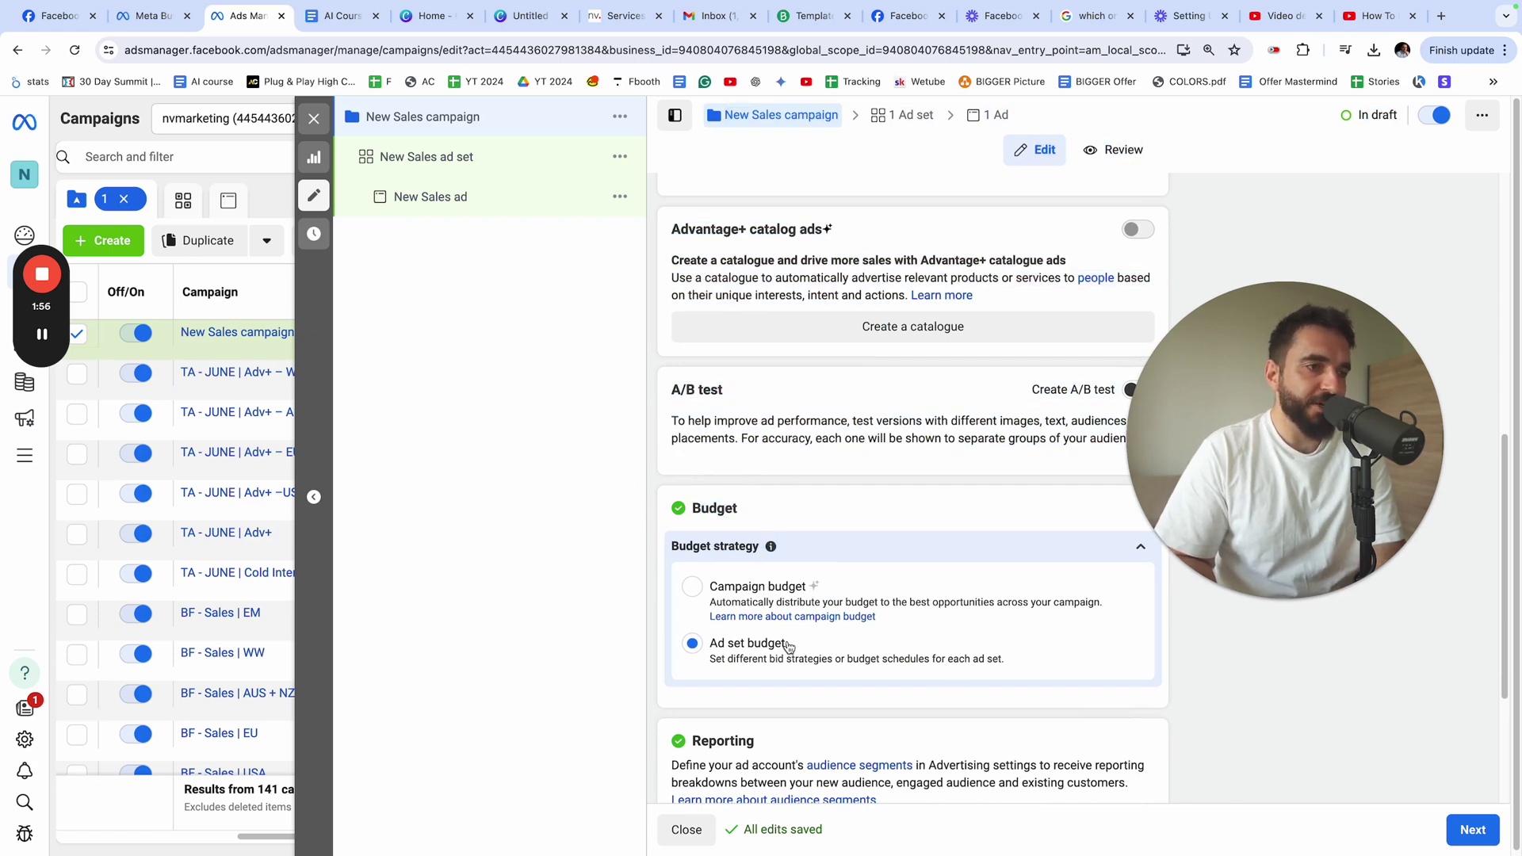
Compare the campaign budget option, keep the budget strategy on Ad set budget, and continue to the ad set settings
{"action": "left_click", "coordinate": [747, 600]}
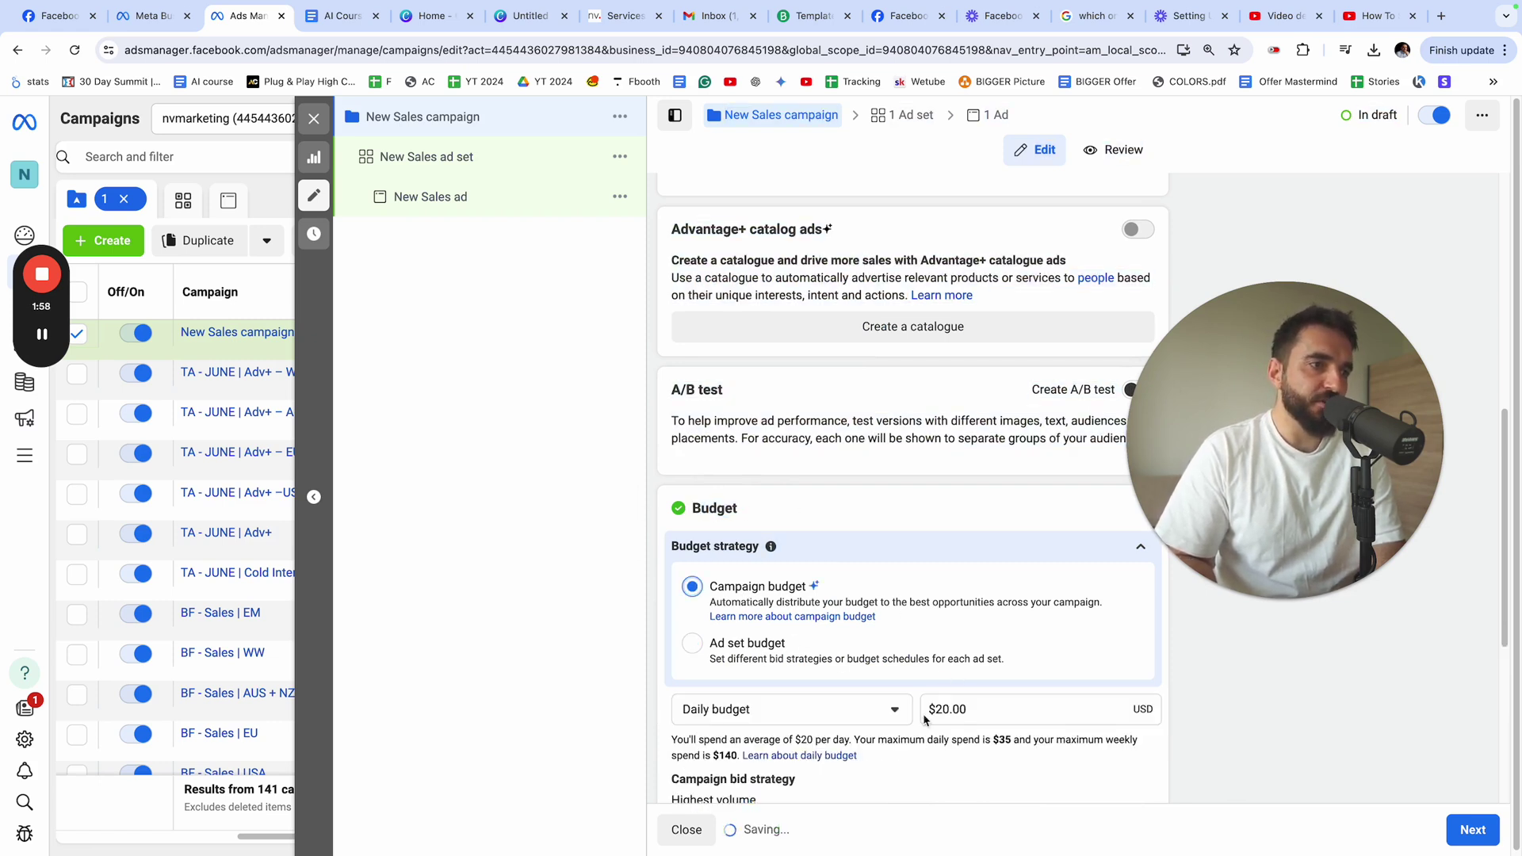
{"action": "left_click", "coordinate": [734, 645]}
{"action": "scroll", "coordinate": [894, 649], "scroll_direction": "down", "scroll_amount": 3}
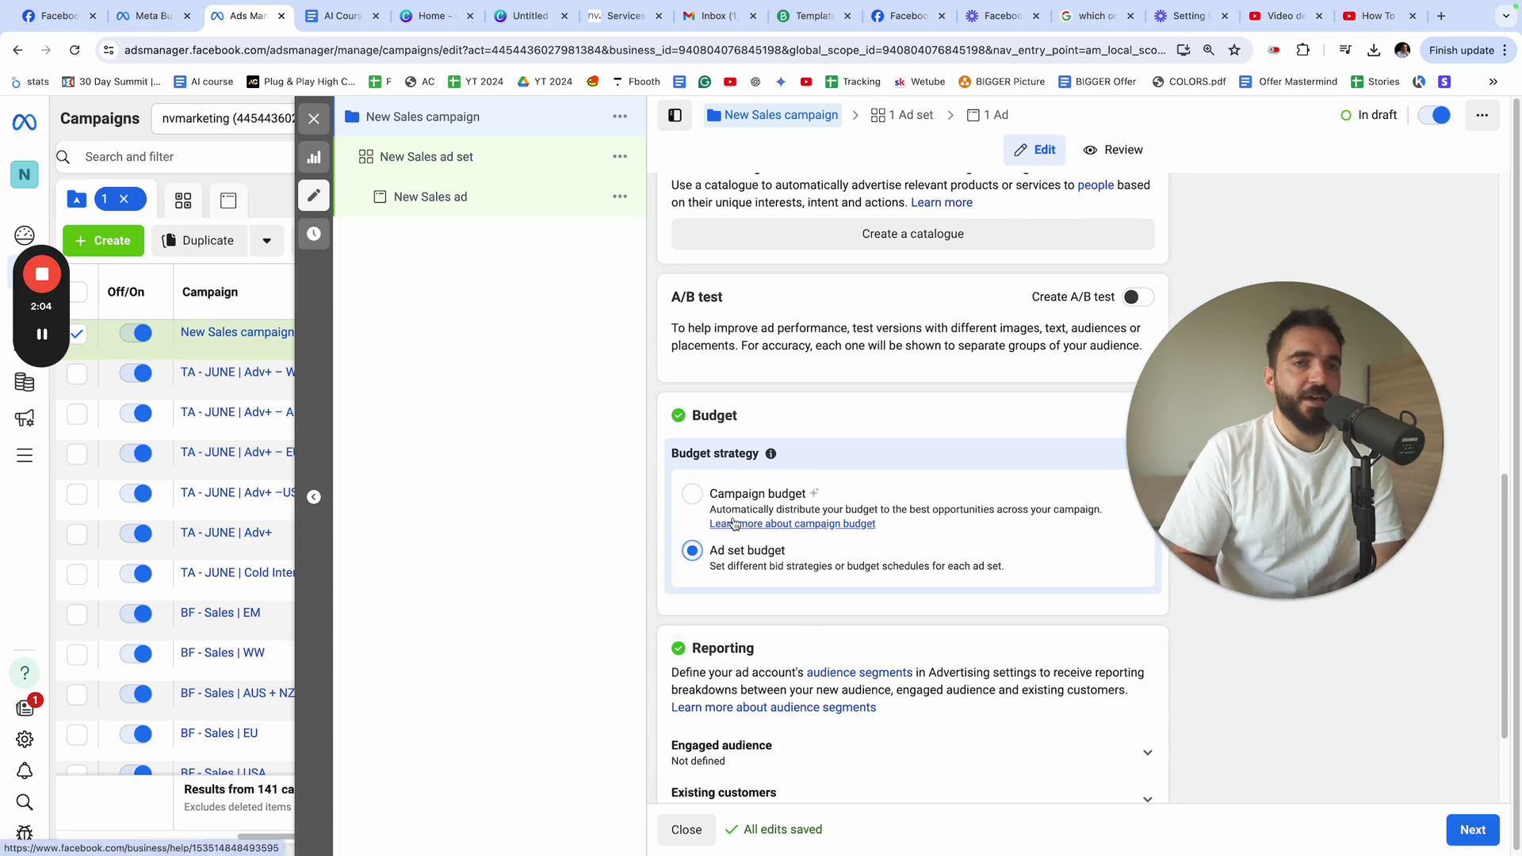
{"action": "scroll", "coordinate": [792, 607], "scroll_direction": "down", "scroll_amount": 1}
{"action": "scroll", "coordinate": [793, 608], "scroll_direction": "down", "scroll_amount": 4}
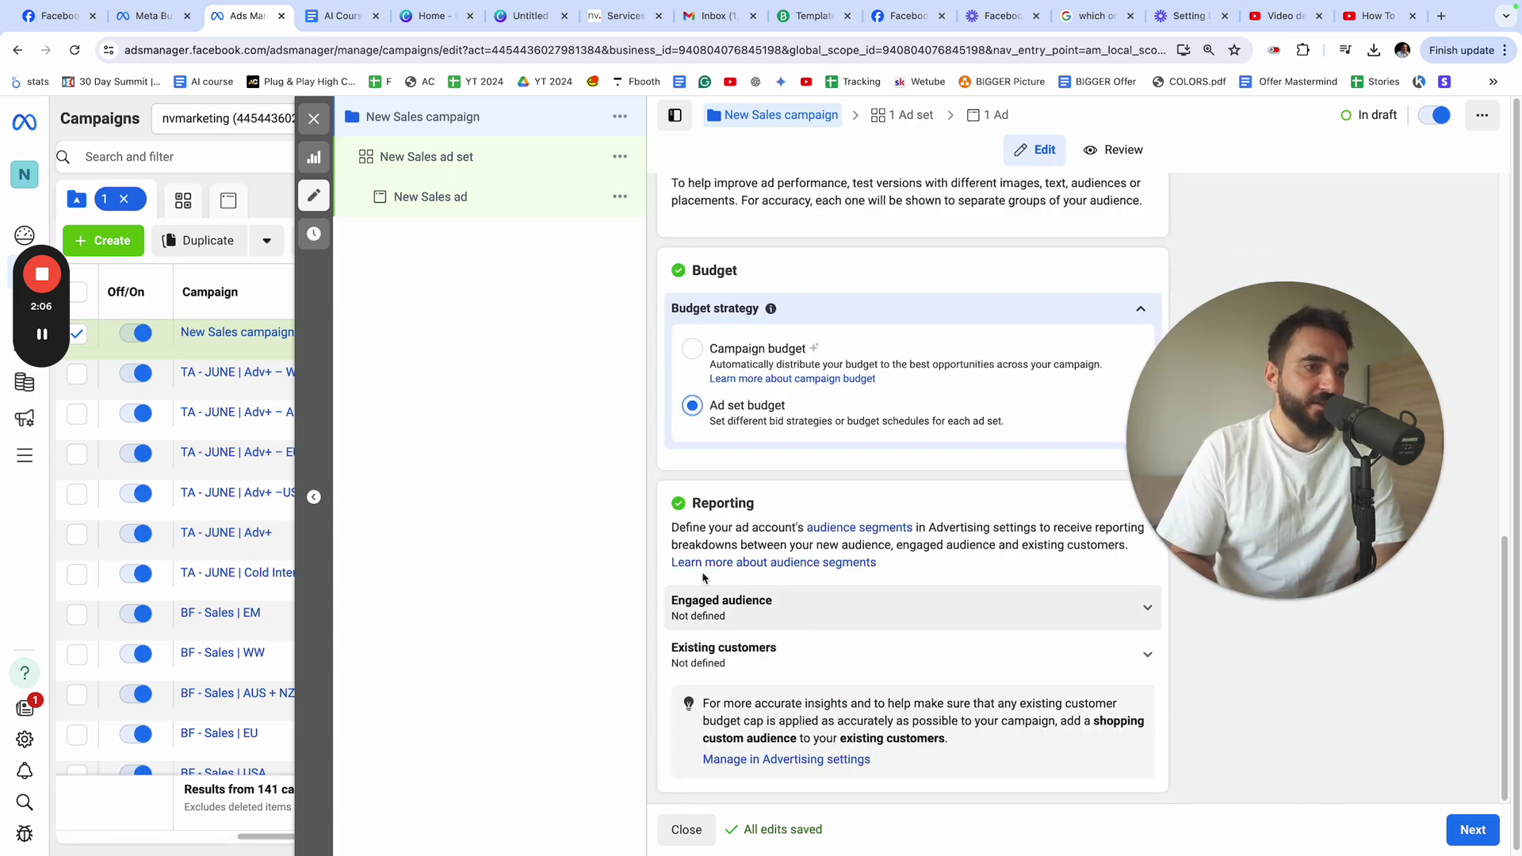
{"action": "scroll", "coordinate": [831, 188], "scroll_direction": "up", "scroll_amount": 20}
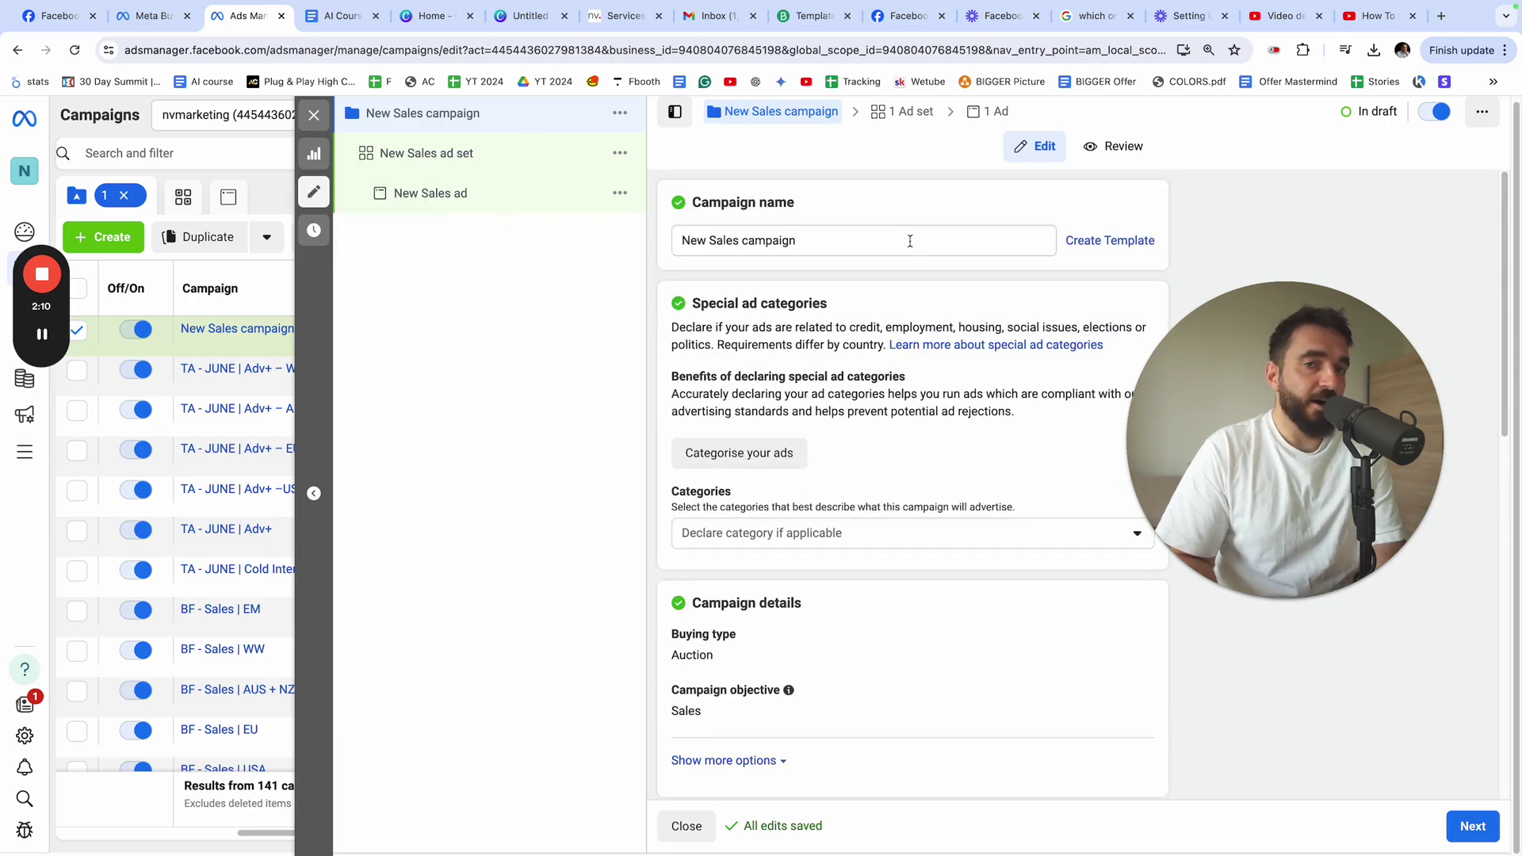
{"action": "scroll", "coordinate": [757, 358], "scroll_direction": "down", "scroll_amount": 10}
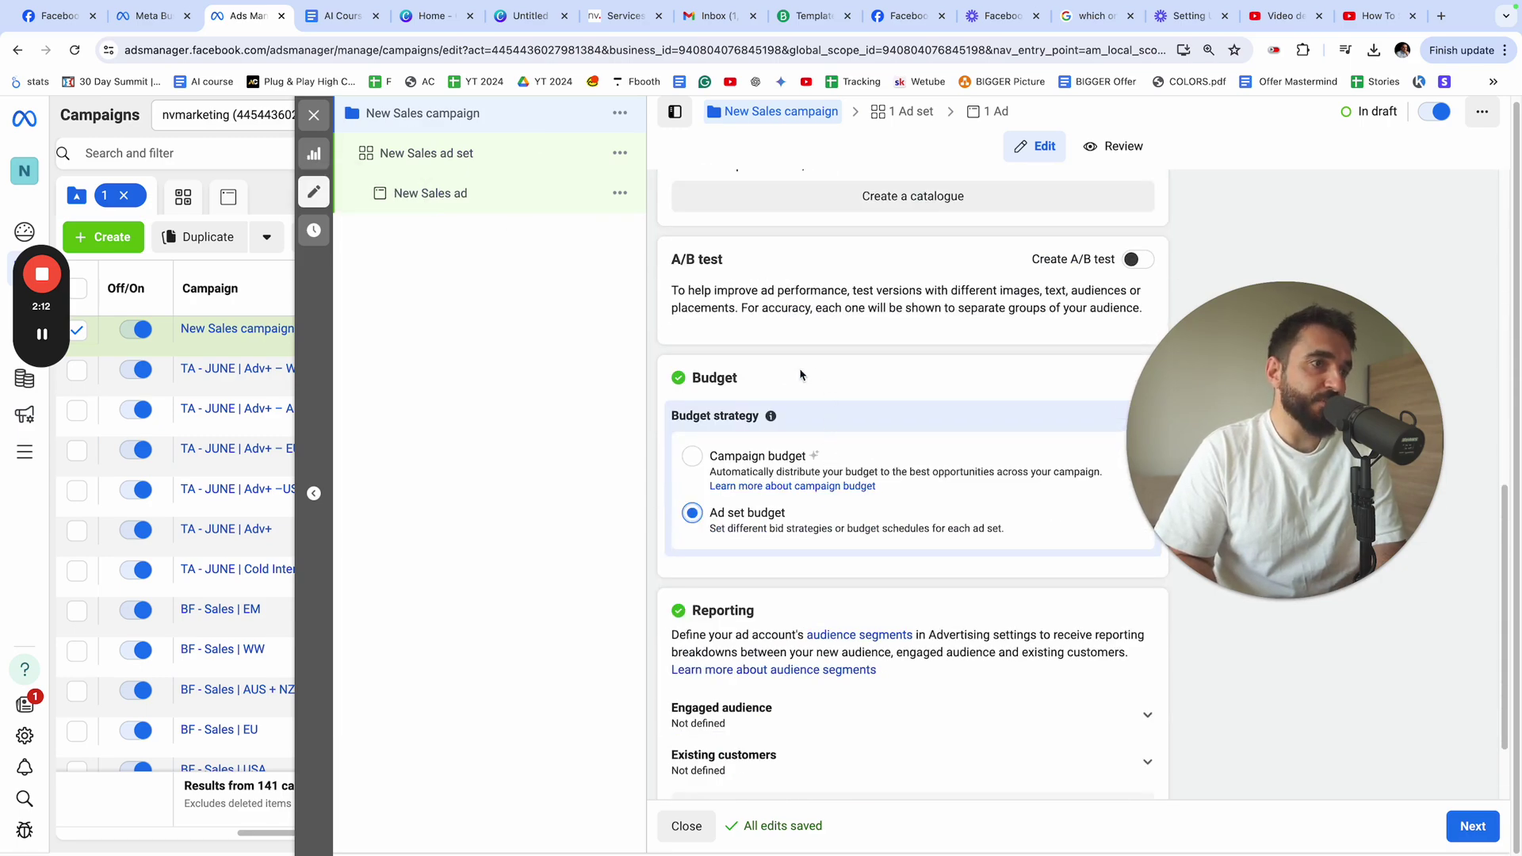
{"action": "scroll", "coordinate": [804, 417], "scroll_direction": "down", "scroll_amount": 3}
{"action": "left_click", "coordinate": [1469, 830]}
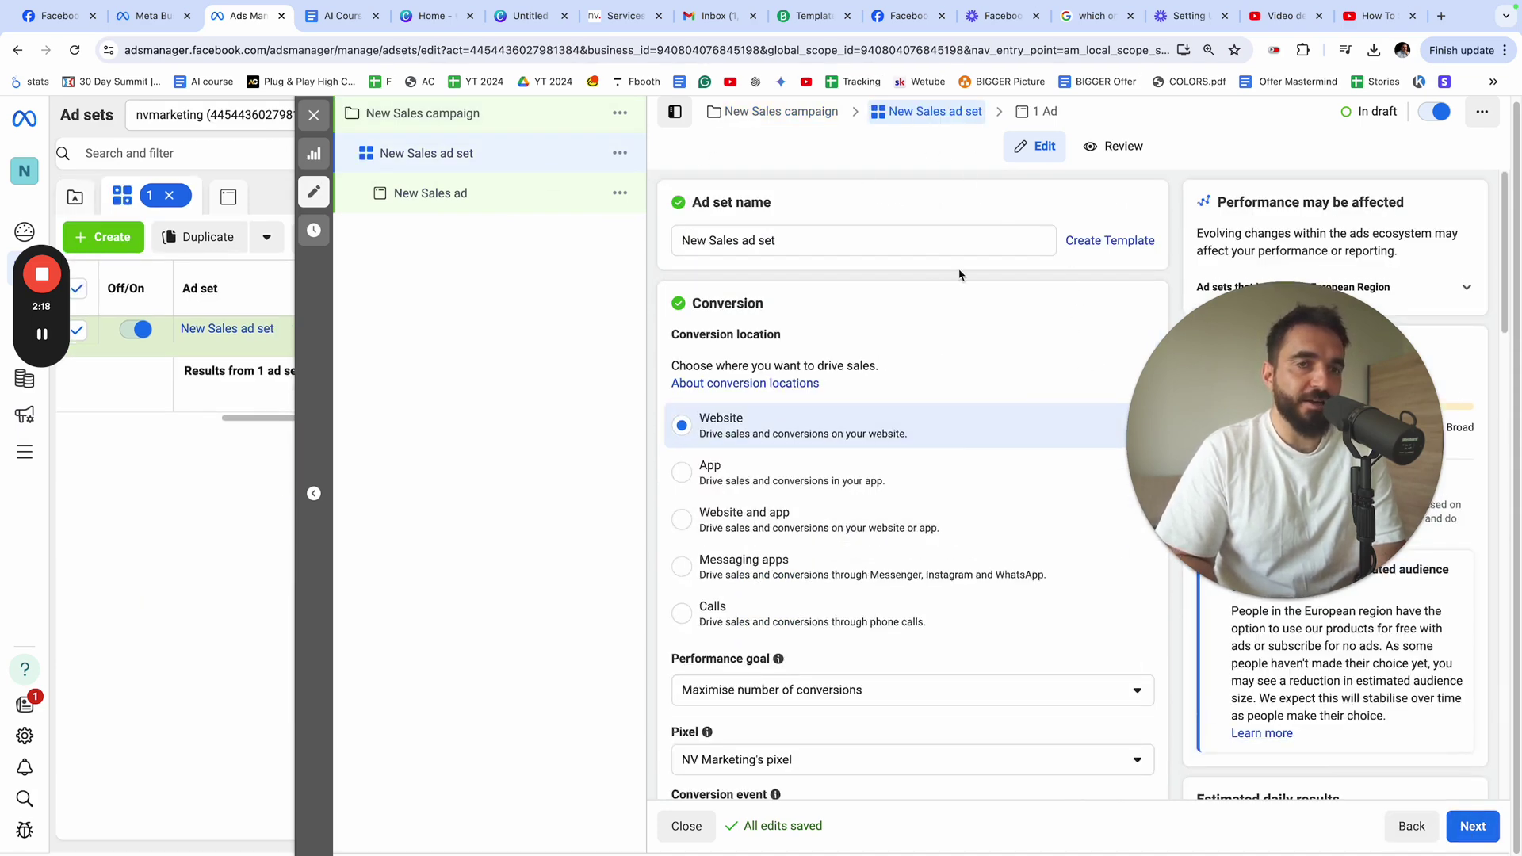
Check the performance goal options of the ad set and set its conversion event to Purchase
{"action": "left_click_drag", "start_coordinate": [1211, 439], "coordinate": [1249, 222]}
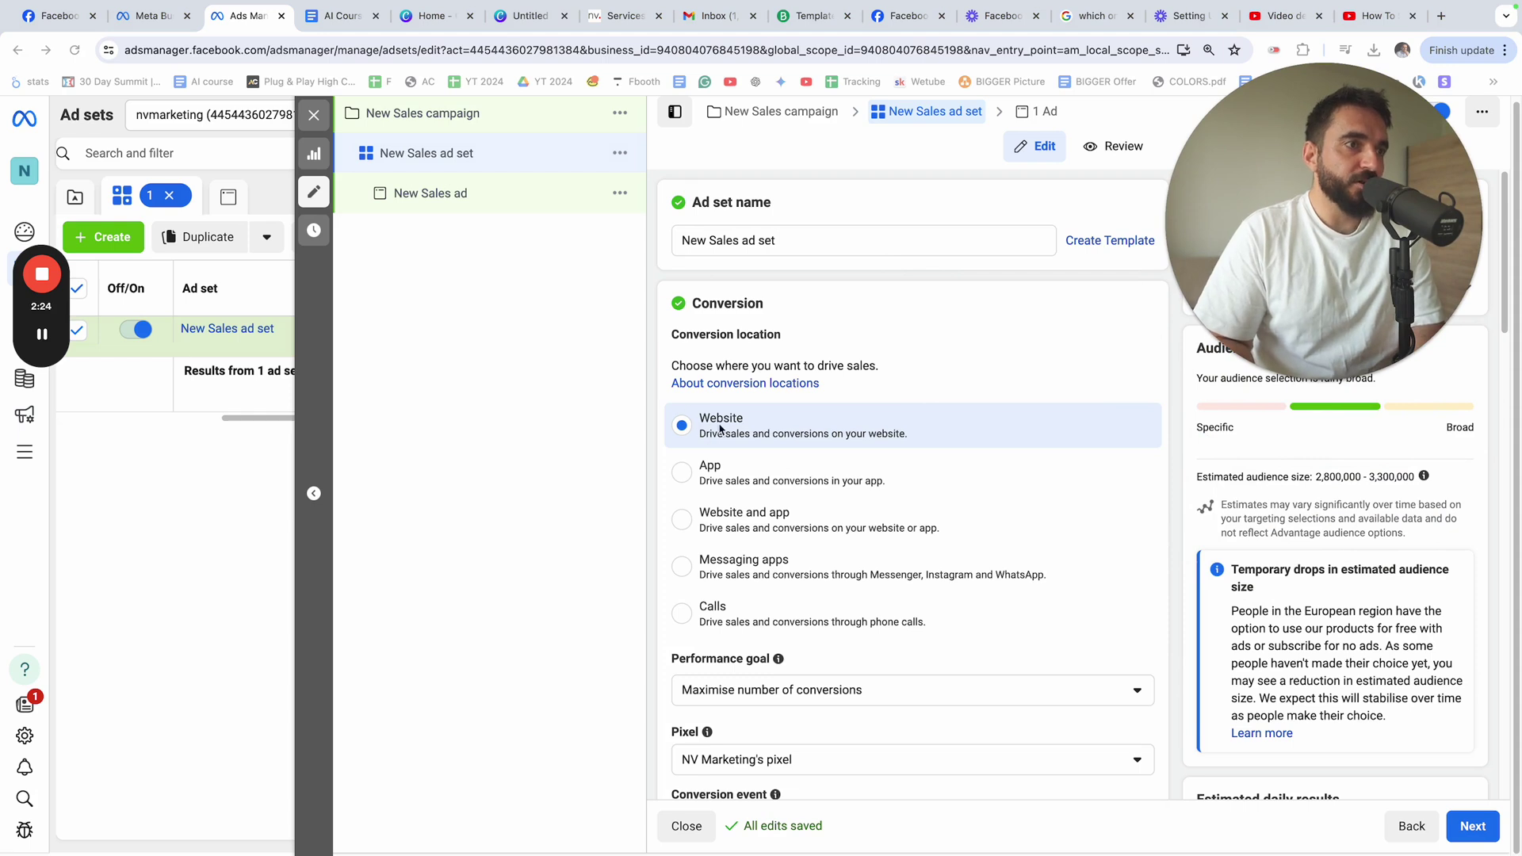
{"action": "scroll", "coordinate": [895, 630], "scroll_direction": "down", "scroll_amount": 2}
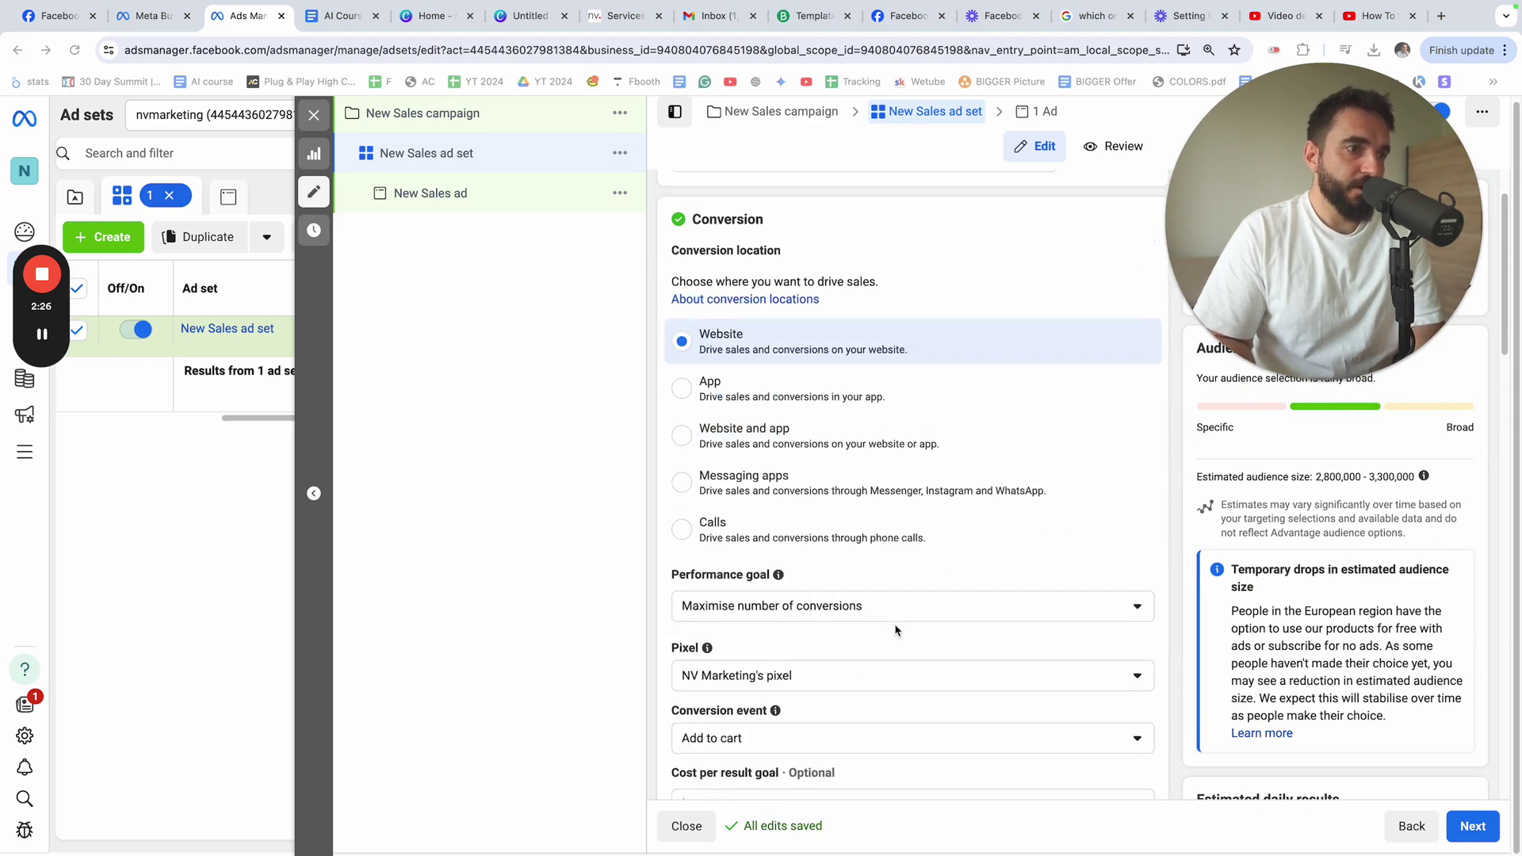
{"action": "left_click", "coordinate": [765, 605]}
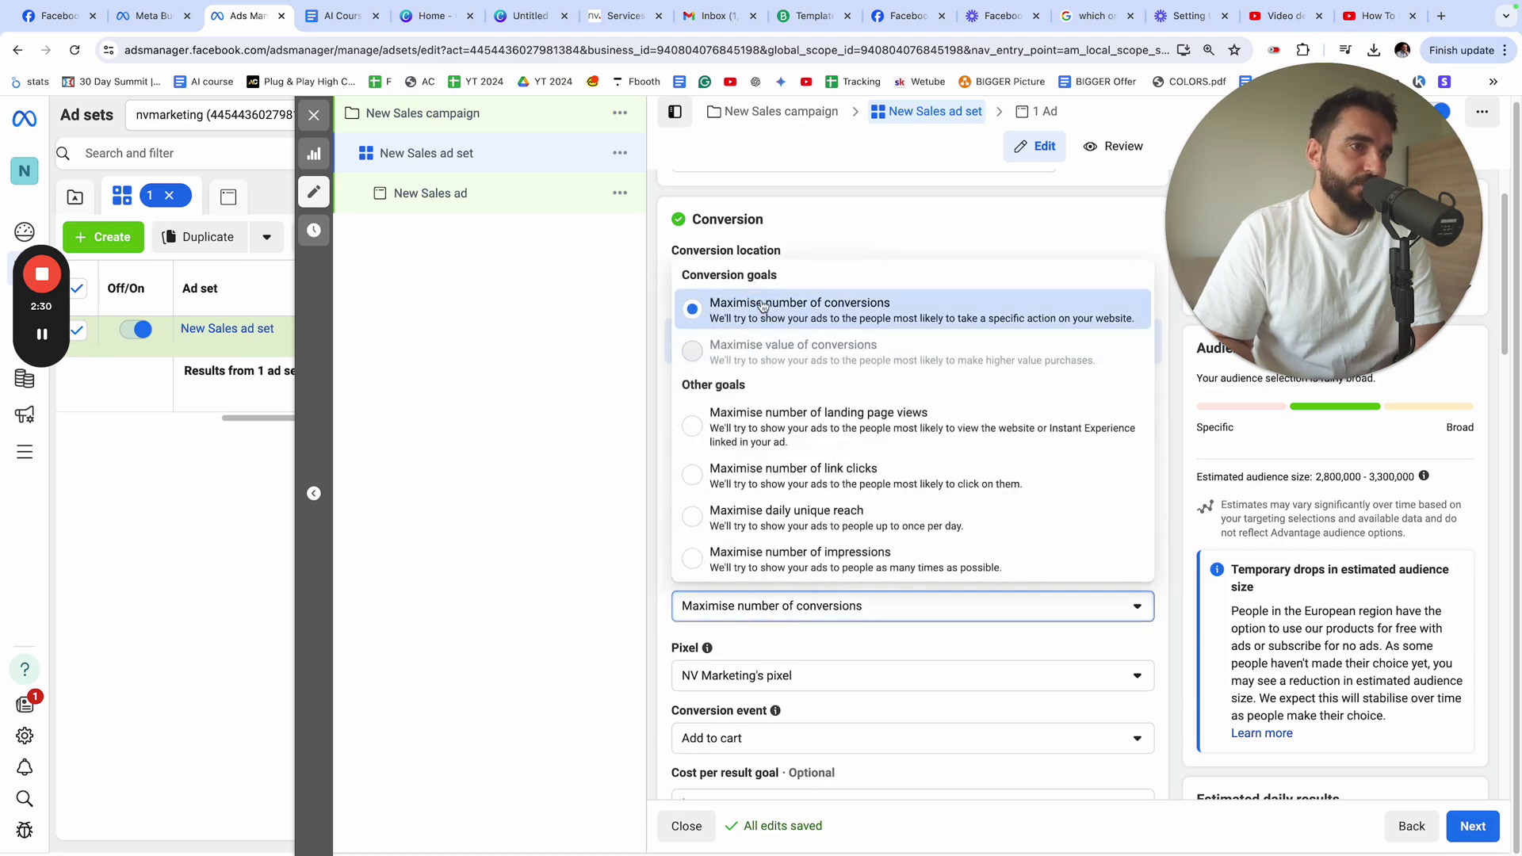
{"action": "scroll", "coordinate": [752, 421], "scroll_direction": "down", "scroll_amount": 2}
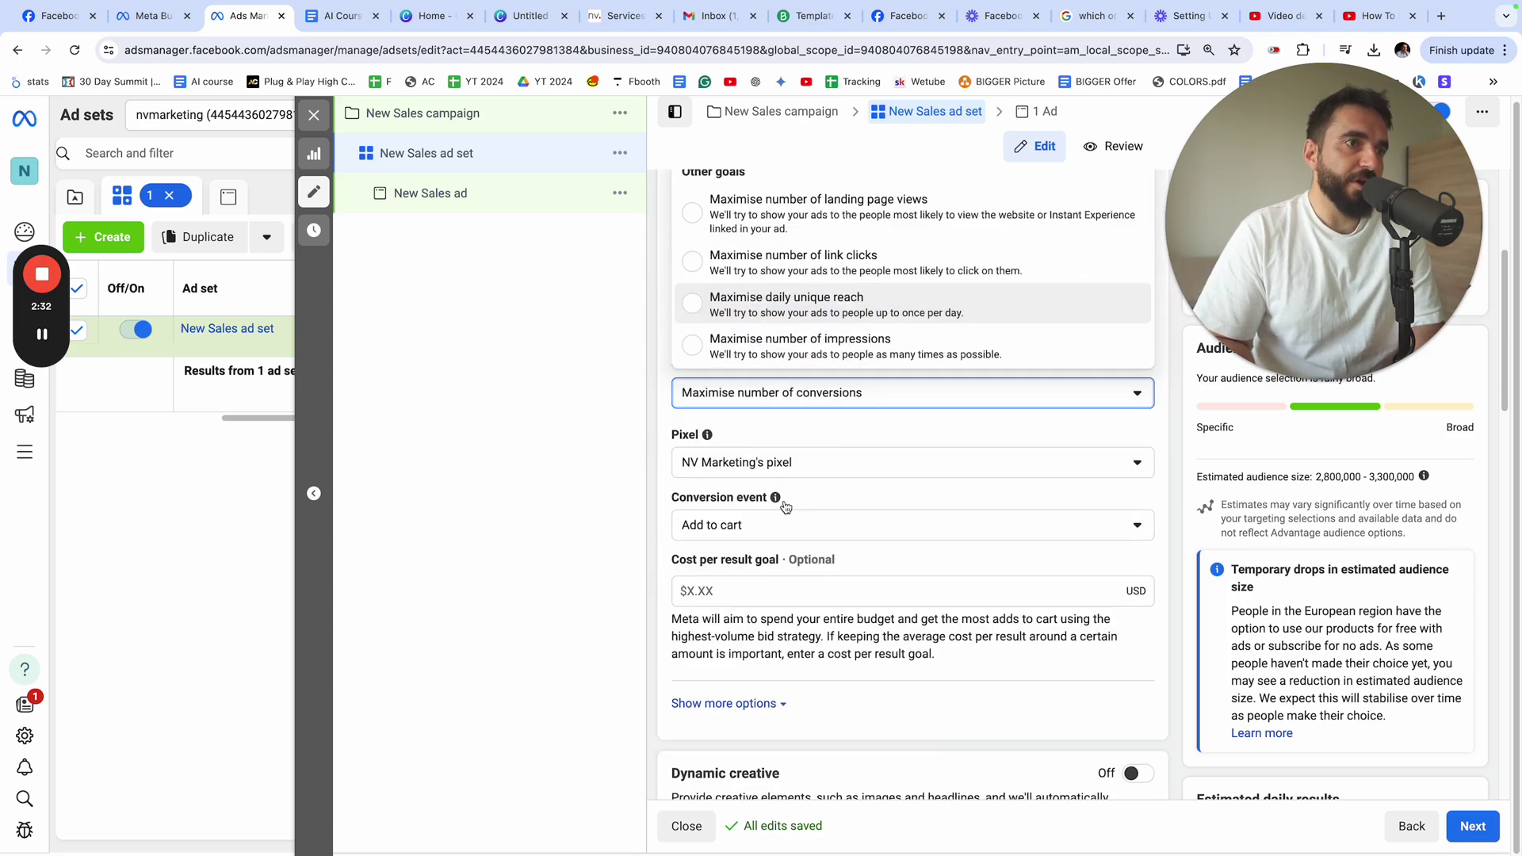
{"action": "scroll", "coordinate": [757, 421], "scroll_direction": "up", "scroll_amount": 2}
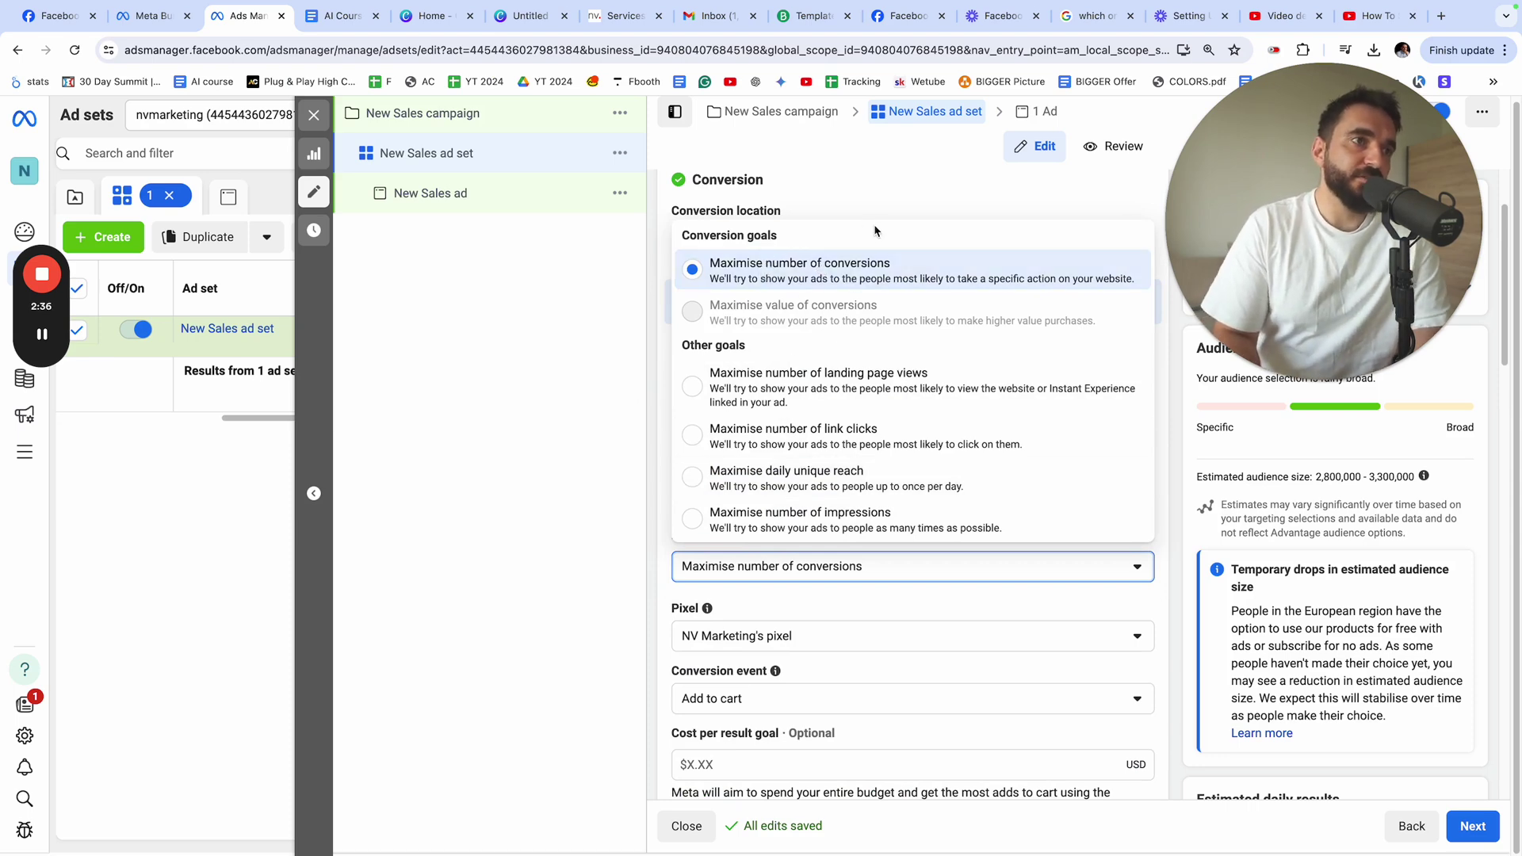
{"action": "left_click", "coordinate": [555, 653]}
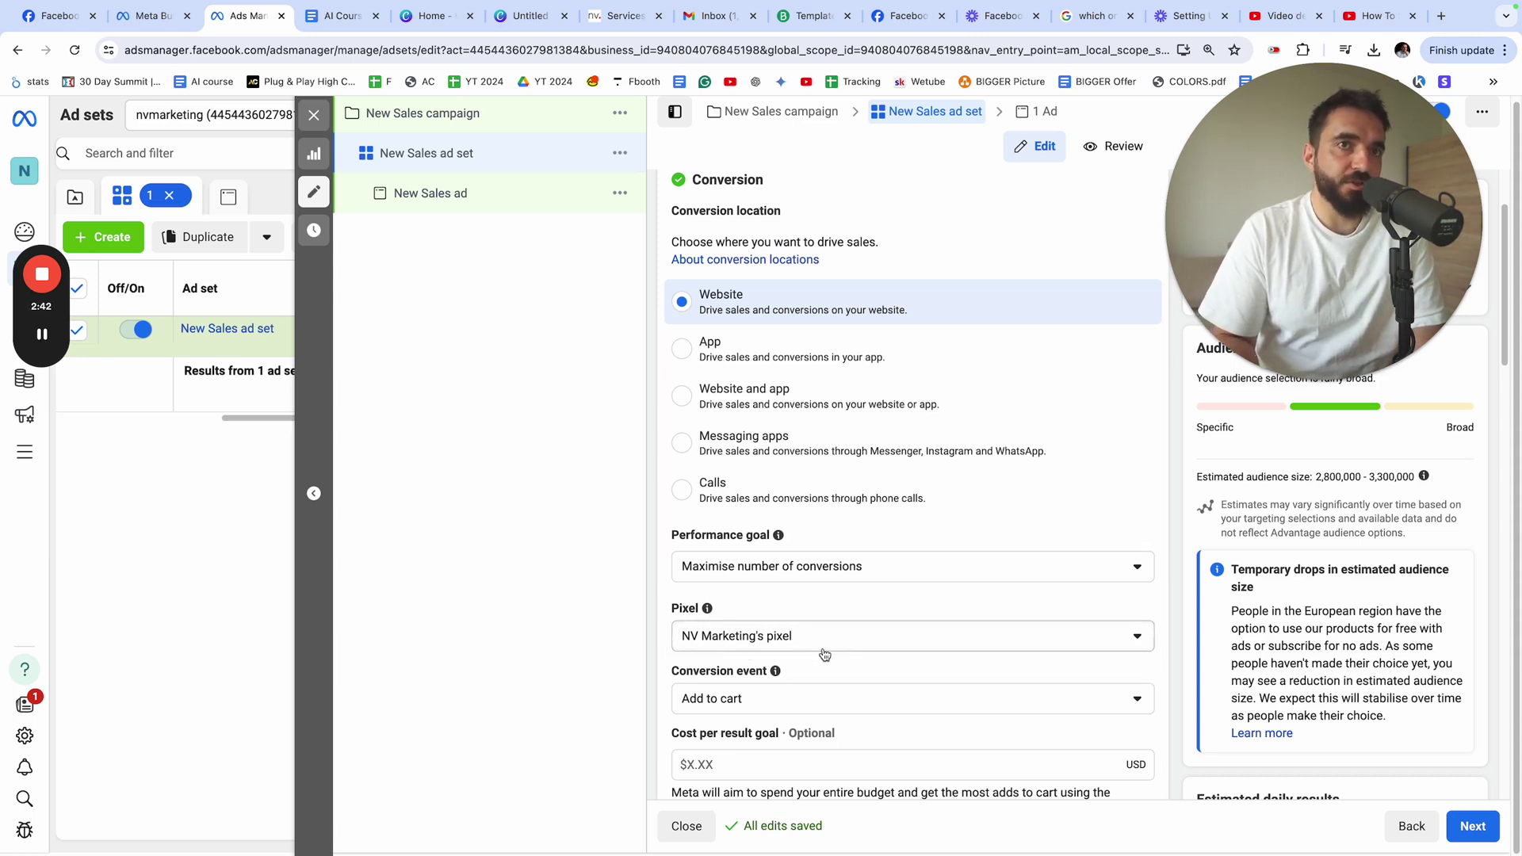
{"action": "left_click", "coordinate": [762, 694]}
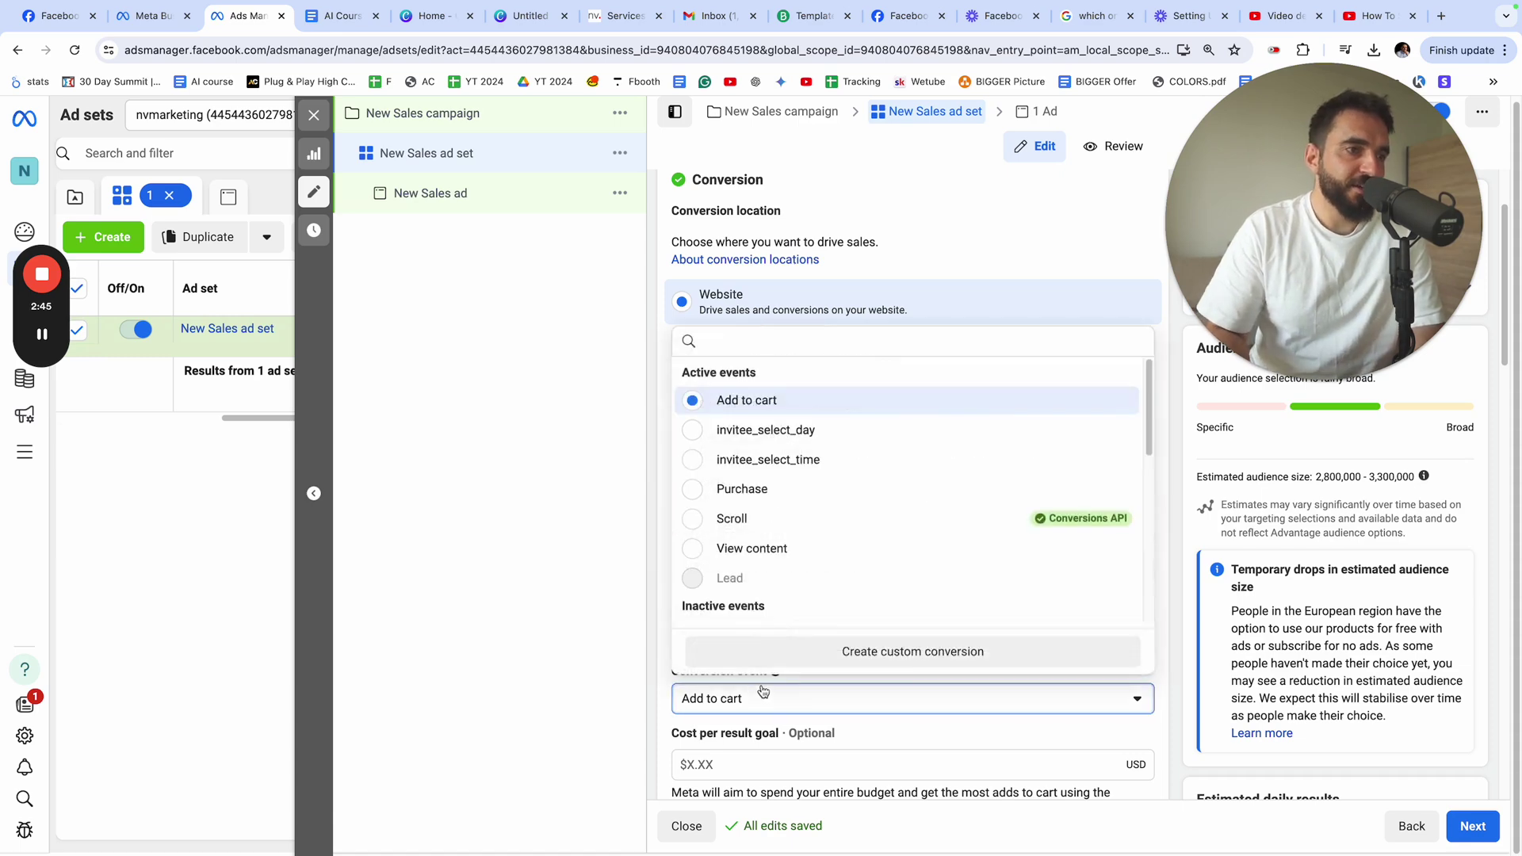
{"action": "left_click", "coordinate": [778, 490]}
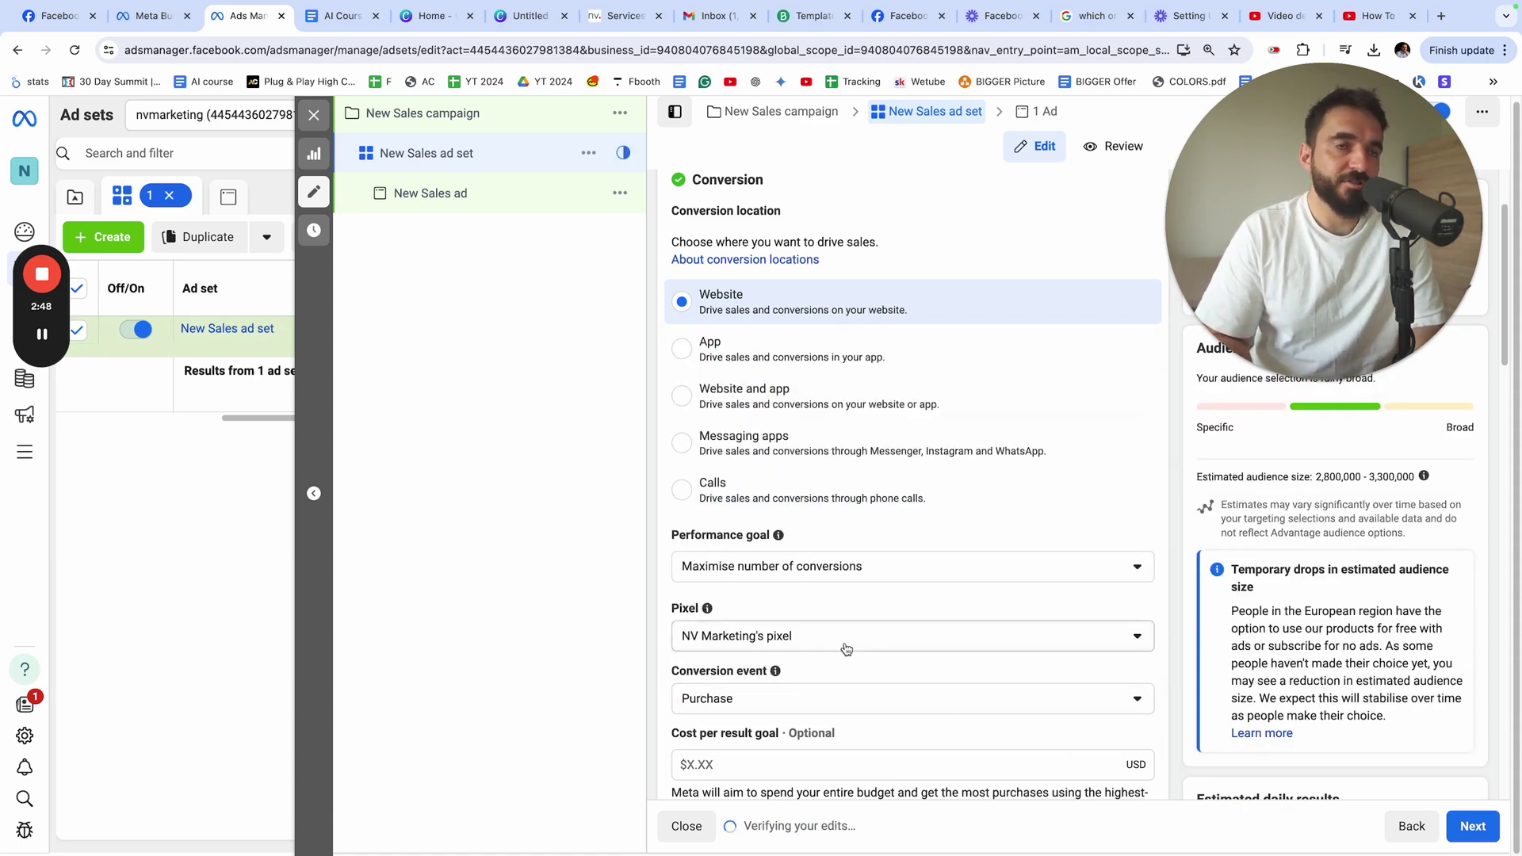
Examine the ad set's pixel, conversion event, cost per result goal and dynamic creative settings
{"action": "scroll", "coordinate": [844, 627], "scroll_direction": "down", "scroll_amount": 2}
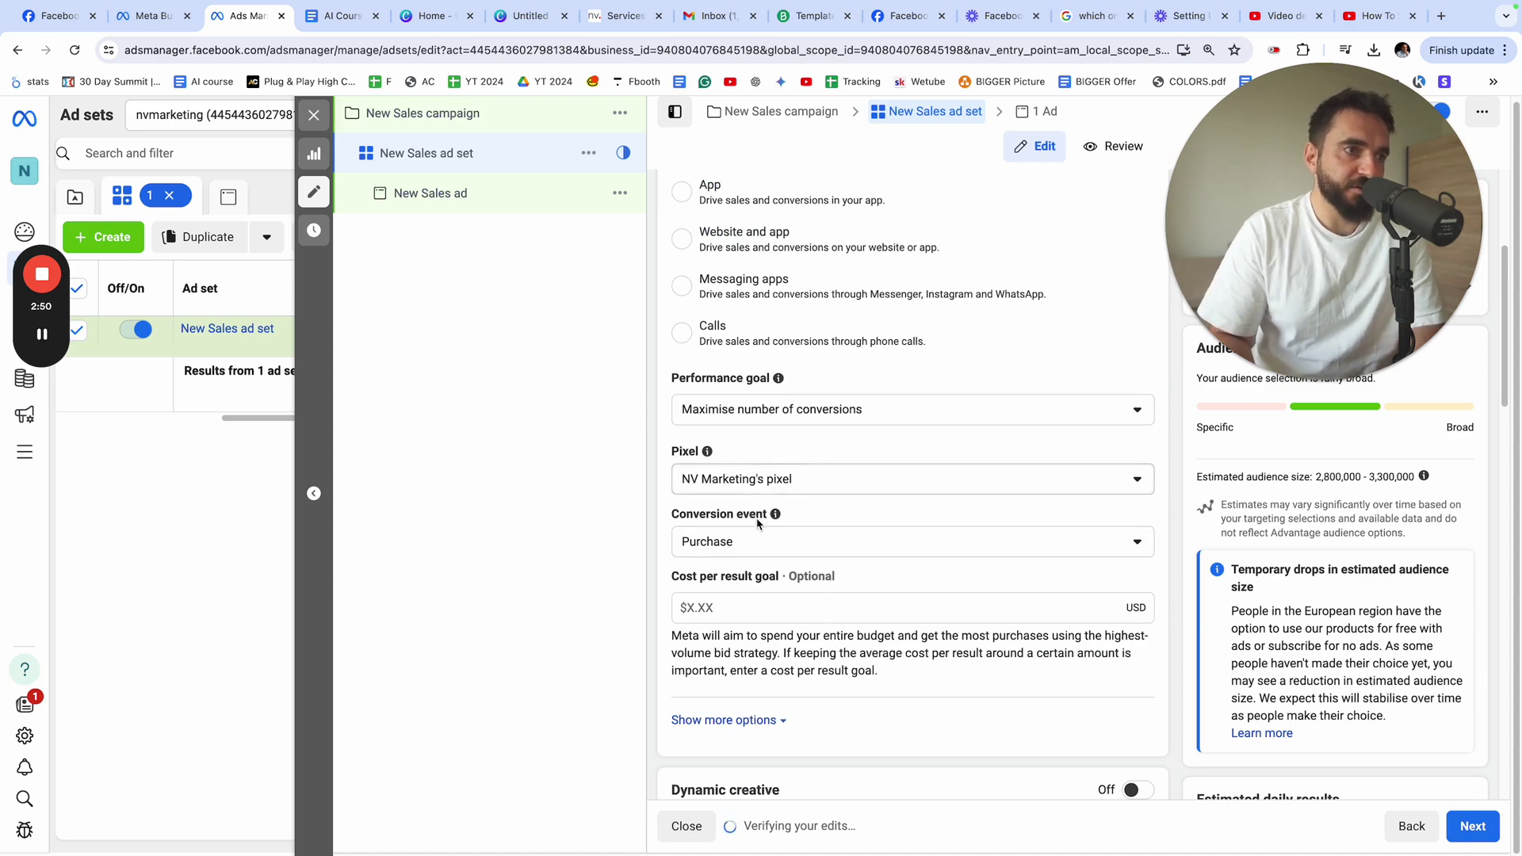
{"action": "mouse_move", "coordinate": [779, 517]}
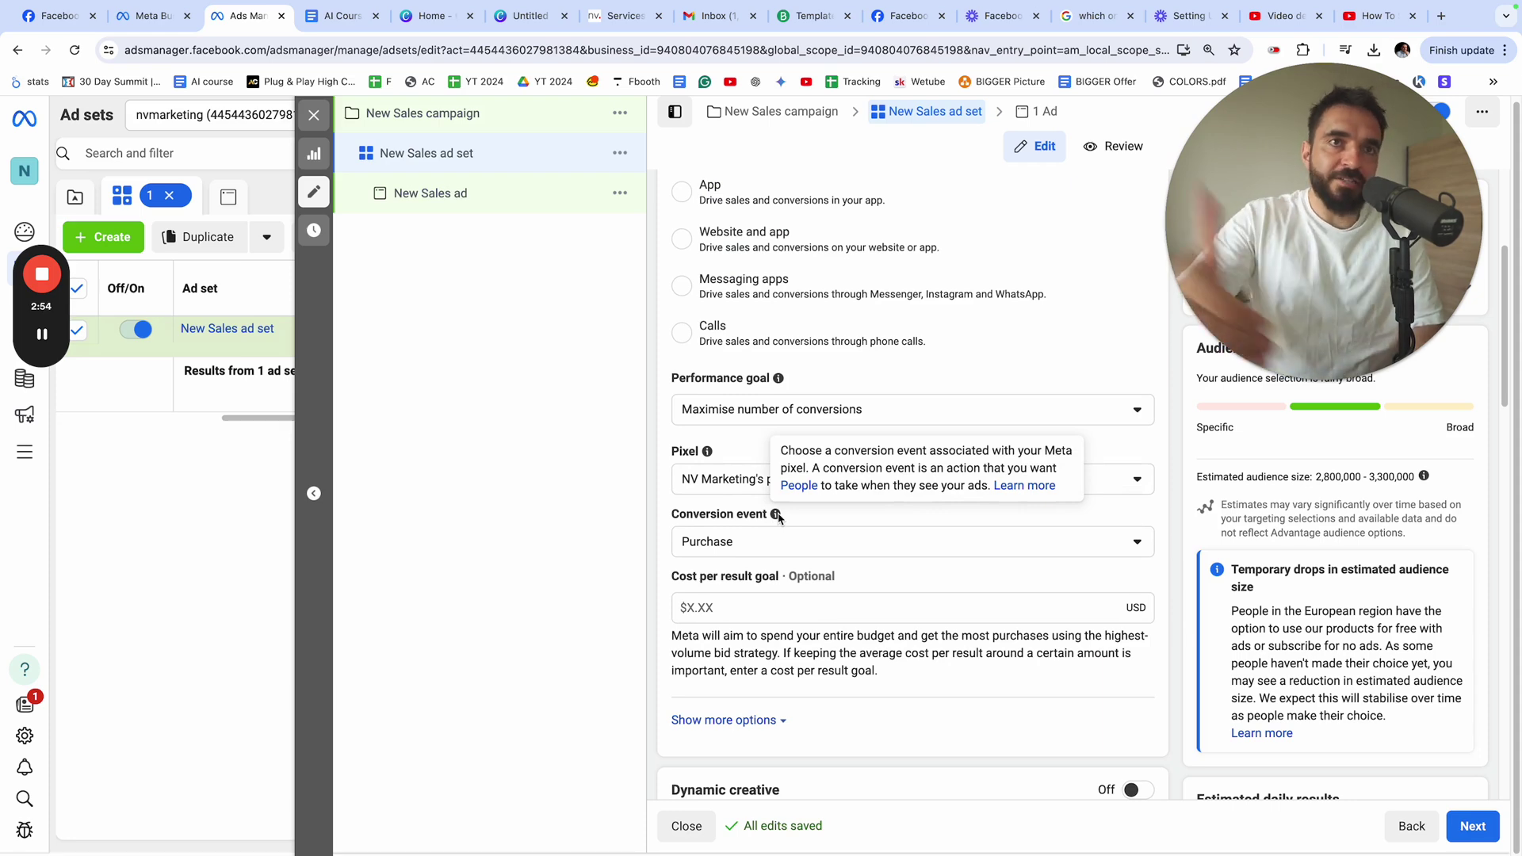
{"action": "scroll", "coordinate": [801, 634], "scroll_direction": "down", "scroll_amount": 1}
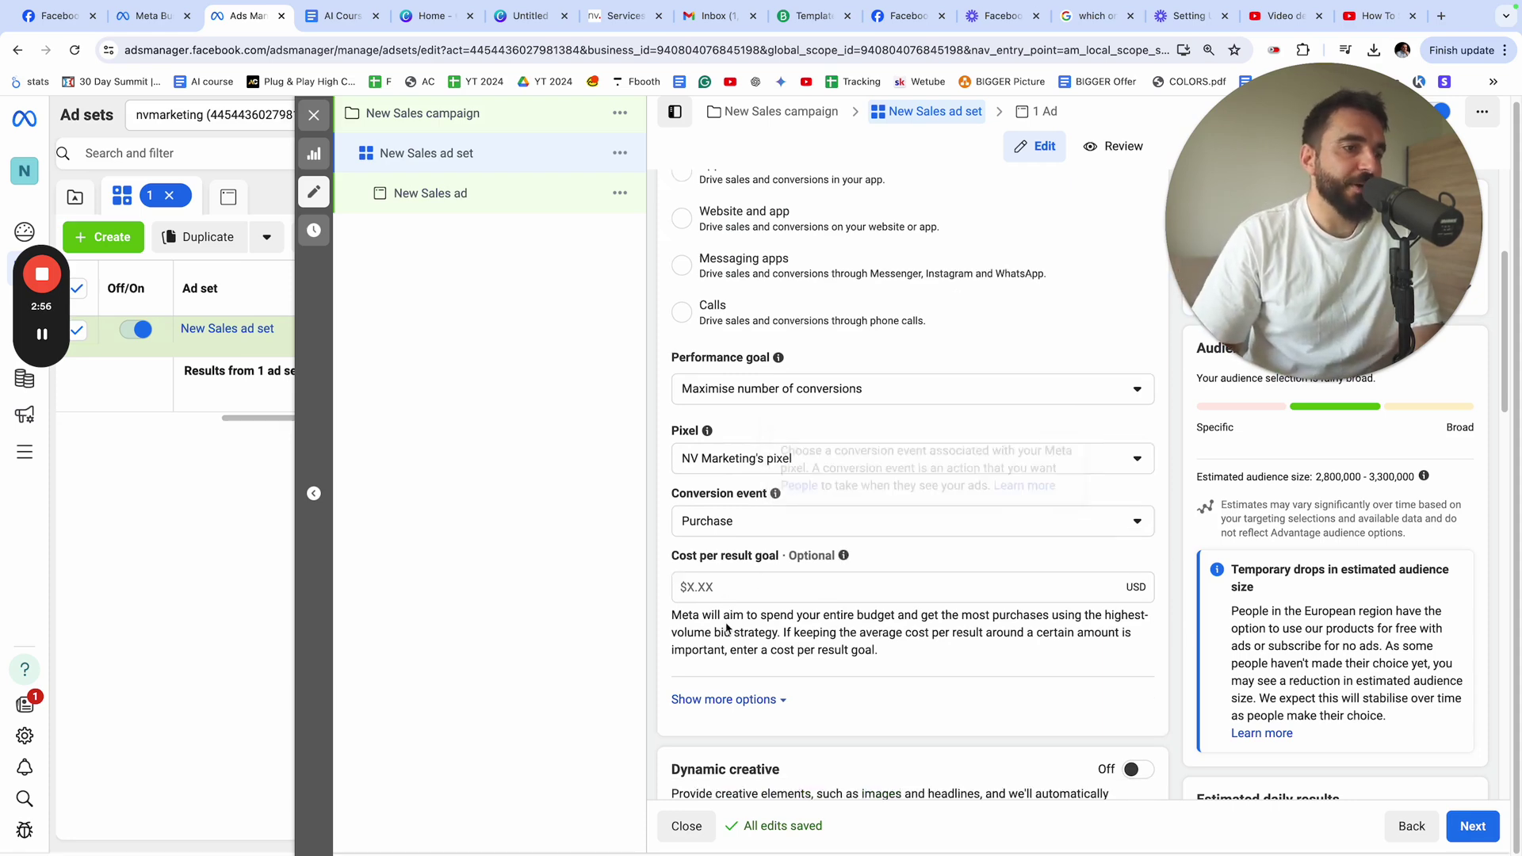
{"action": "scroll", "coordinate": [960, 705], "scroll_direction": "down", "scroll_amount": 1}
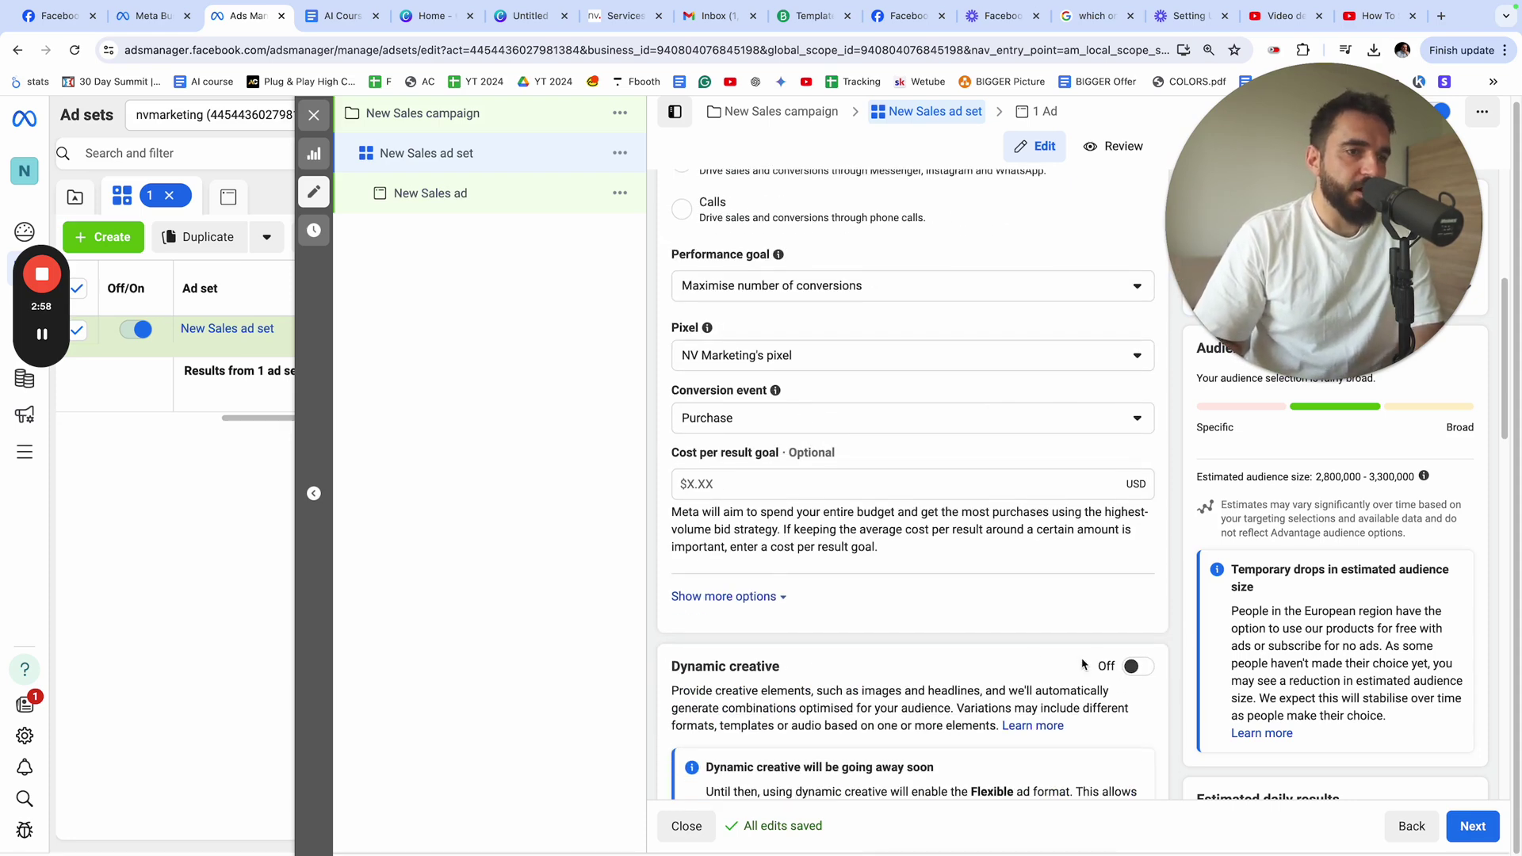
{"action": "scroll", "coordinate": [951, 626], "scroll_direction": "down", "scroll_amount": 1}
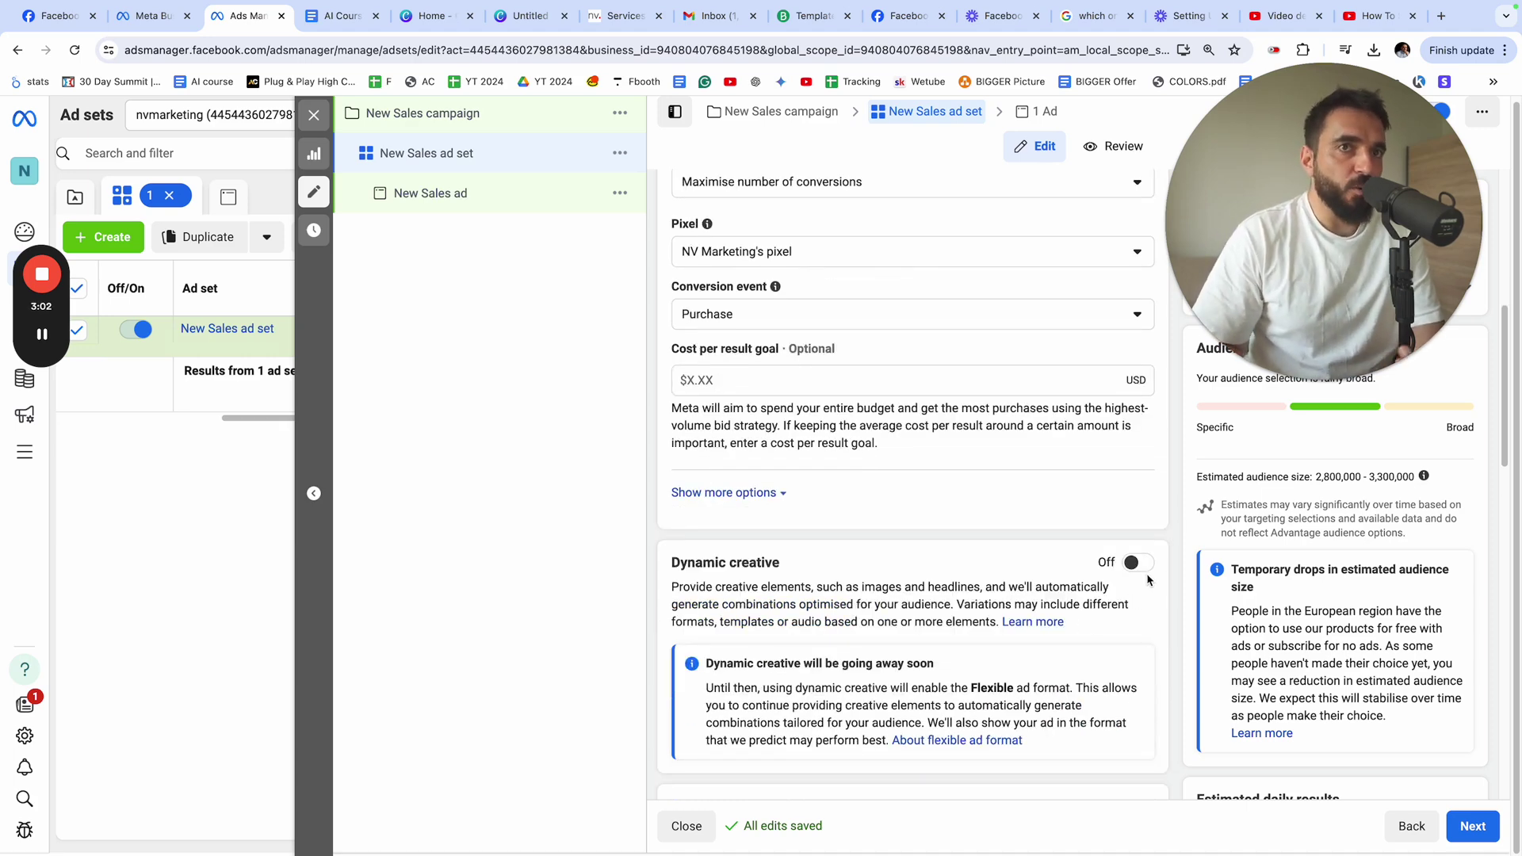
{"action": "scroll", "coordinate": [1070, 523], "scroll_direction": "down", "scroll_amount": 2}
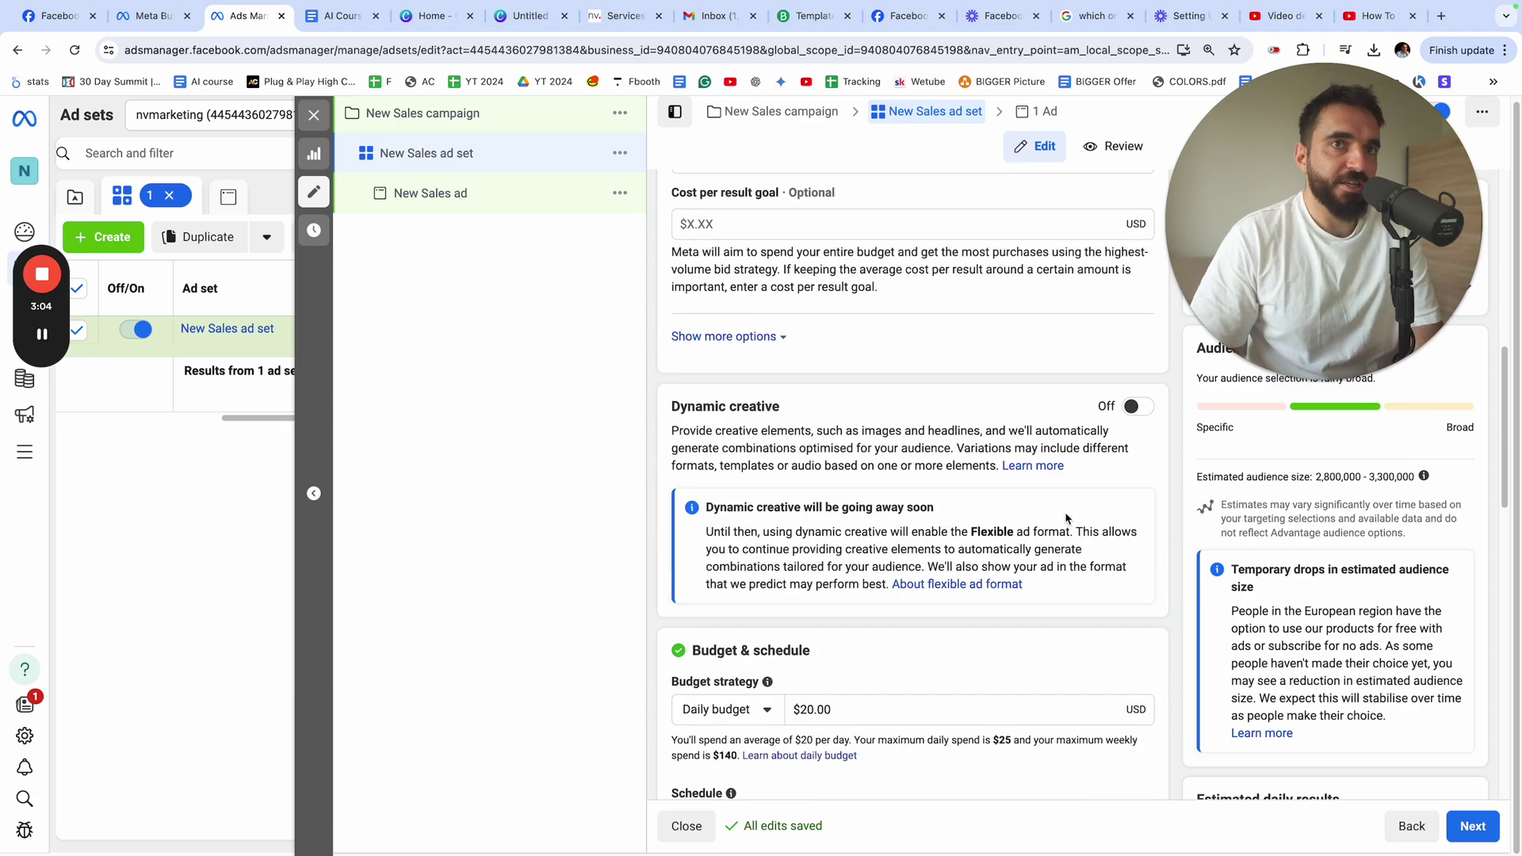
{"action": "scroll", "coordinate": [1030, 518], "scroll_direction": "down", "scroll_amount": 1}
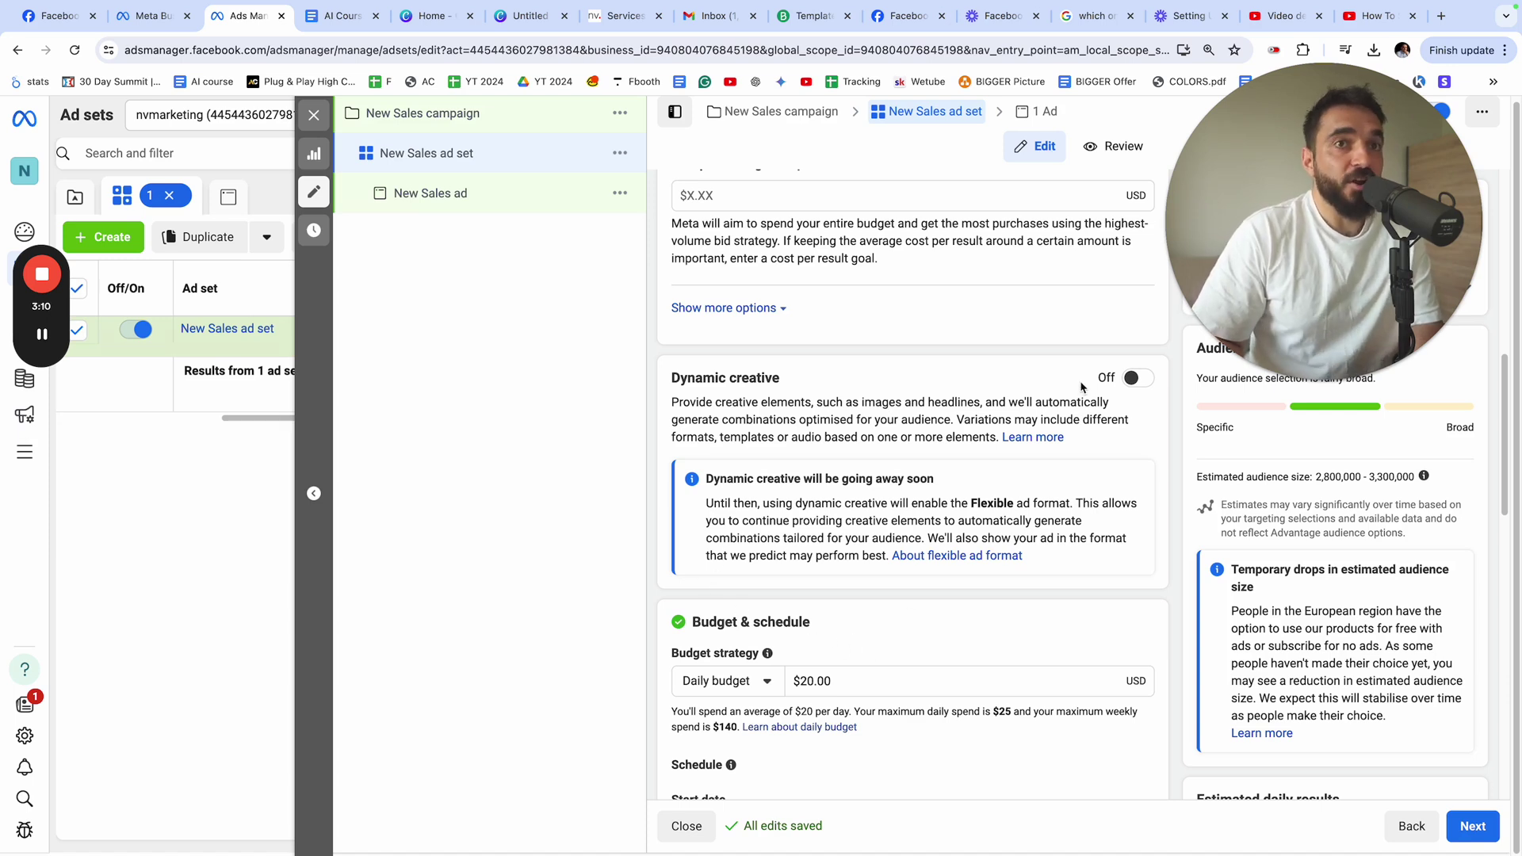
{"action": "left_click_drag", "start_coordinate": [1068, 448], "coordinate": [868, 420]}
{"action": "left_click", "coordinate": [791, 436]}
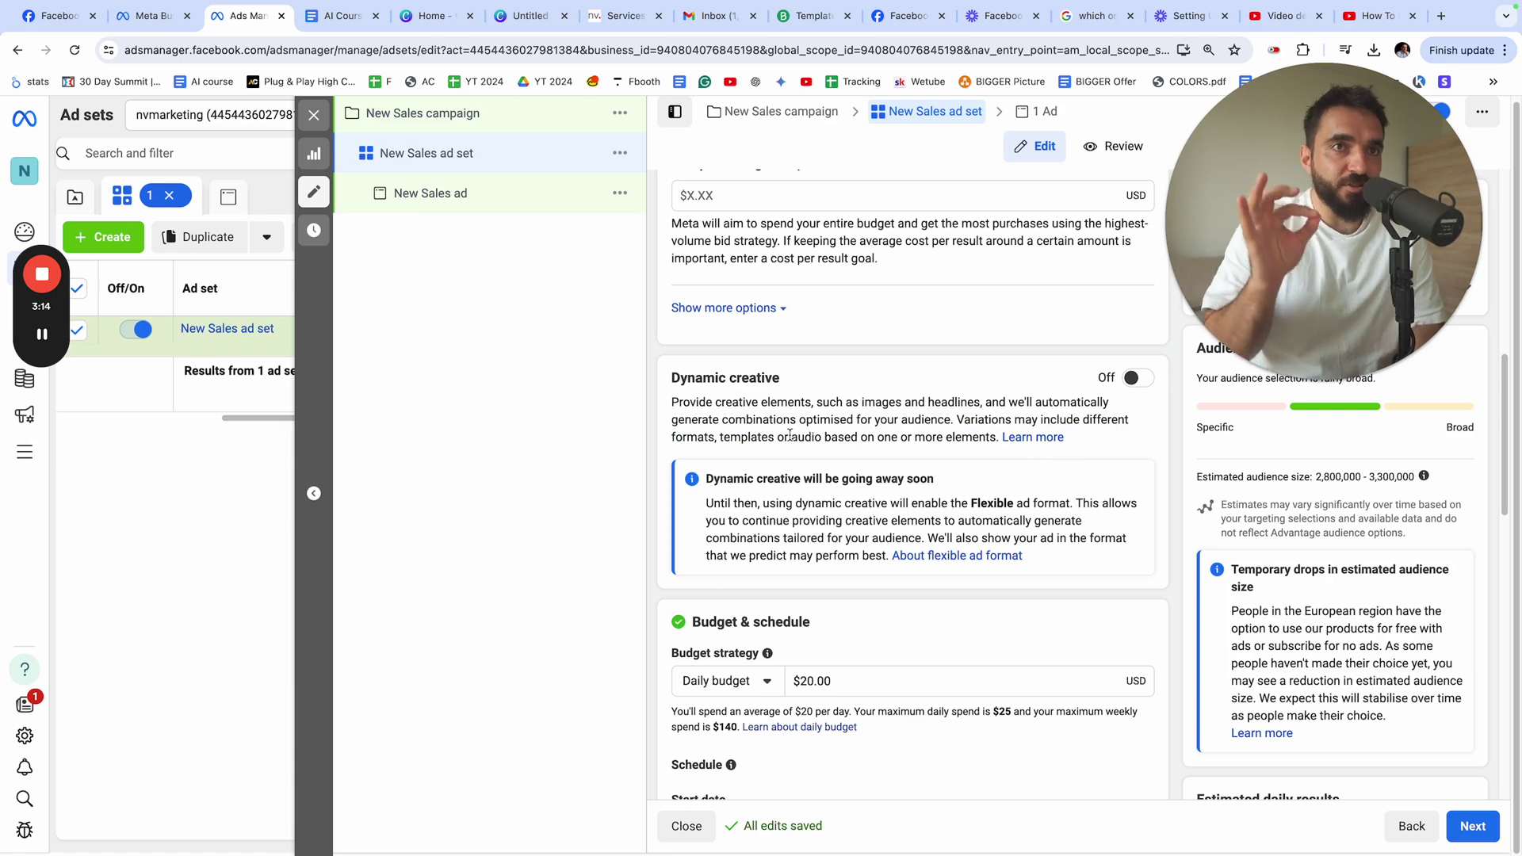
Examine the Budget & schedule section, including the daily budget amount, start date and end date options
{"action": "triple_click", "coordinate": [710, 619]}
{"action": "left_click", "coordinate": [822, 628]}
{"action": "triple_click", "coordinate": [723, 616]}
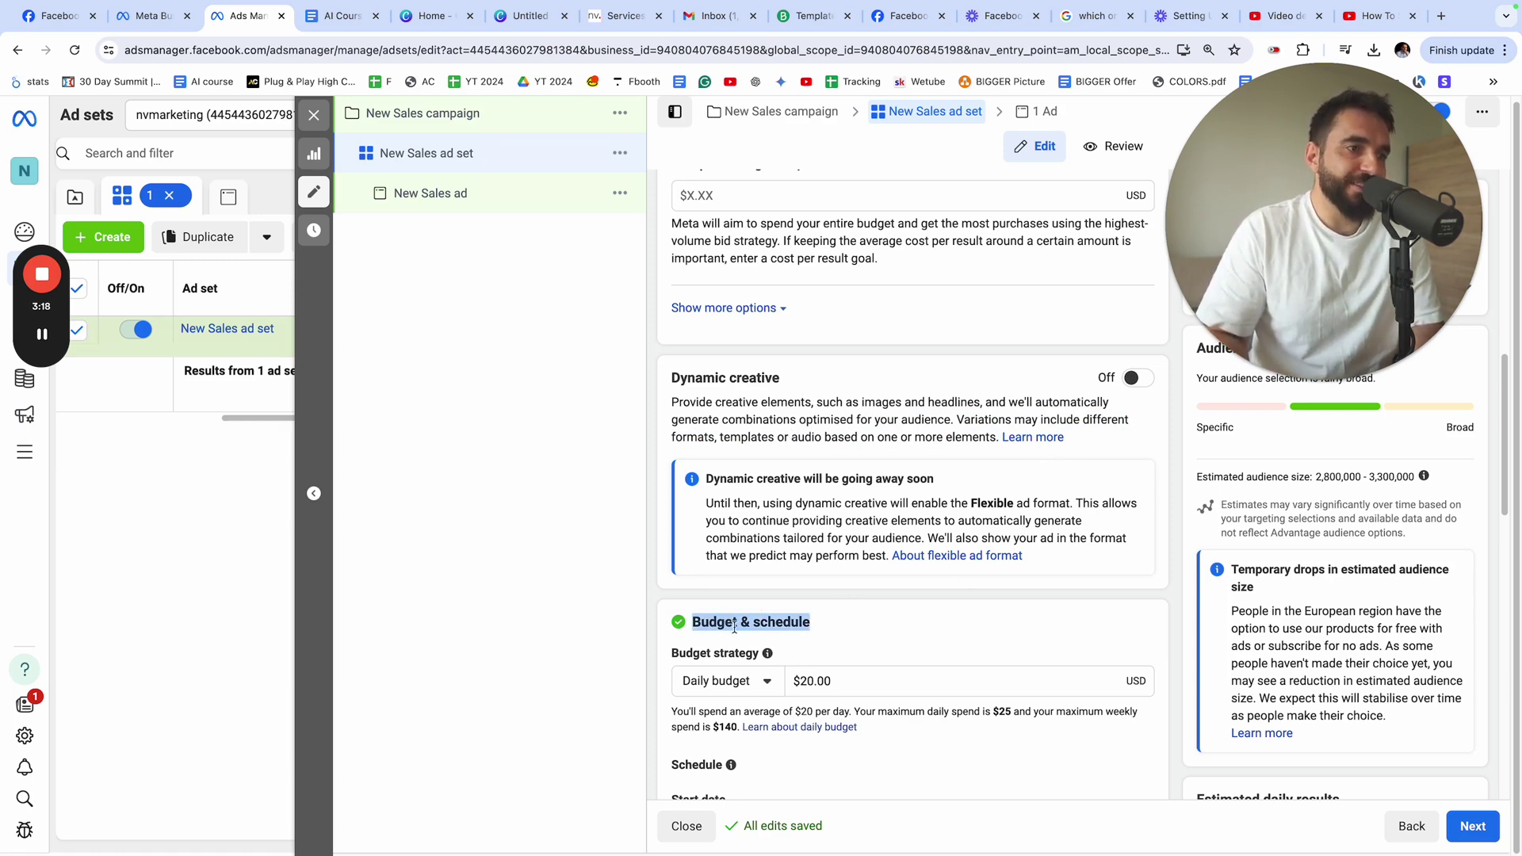
{"action": "left_click", "coordinate": [847, 697]}
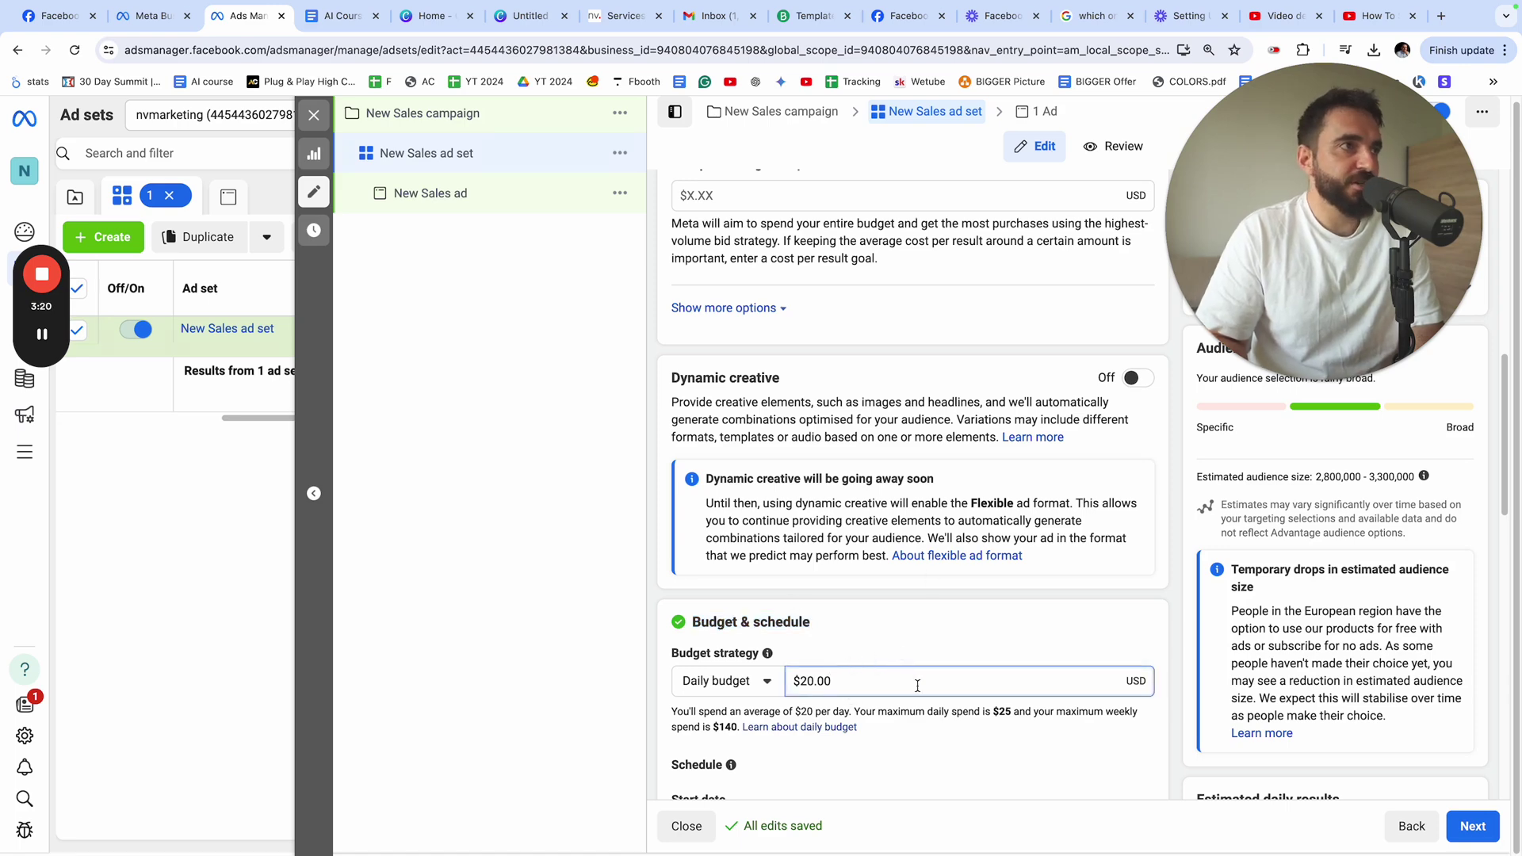
{"action": "scroll", "coordinate": [860, 674], "scroll_direction": "down", "scroll_amount": 3}
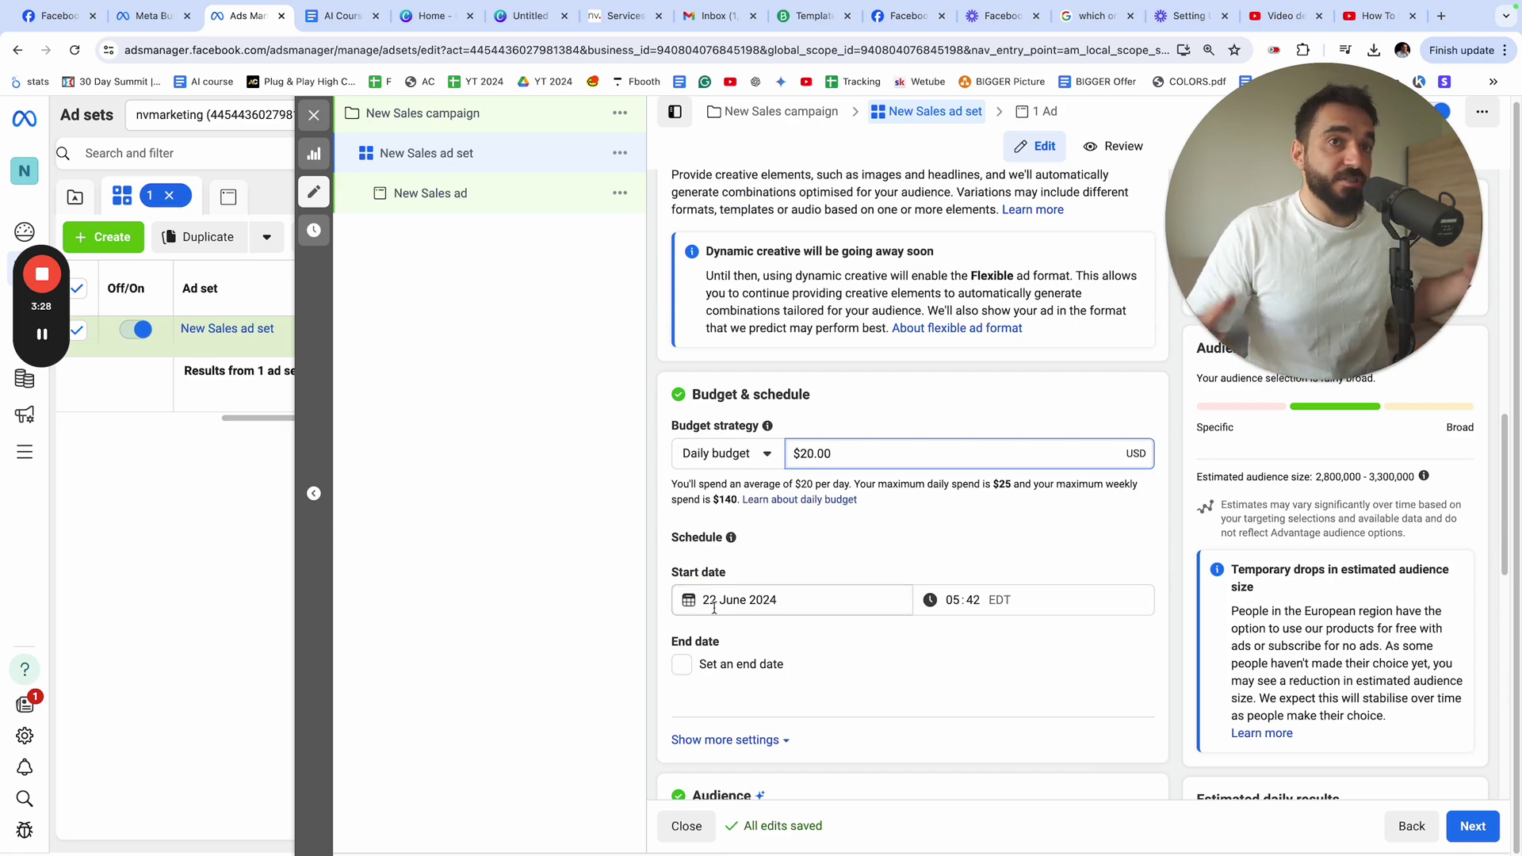
{"action": "key", "text": "Escape"}
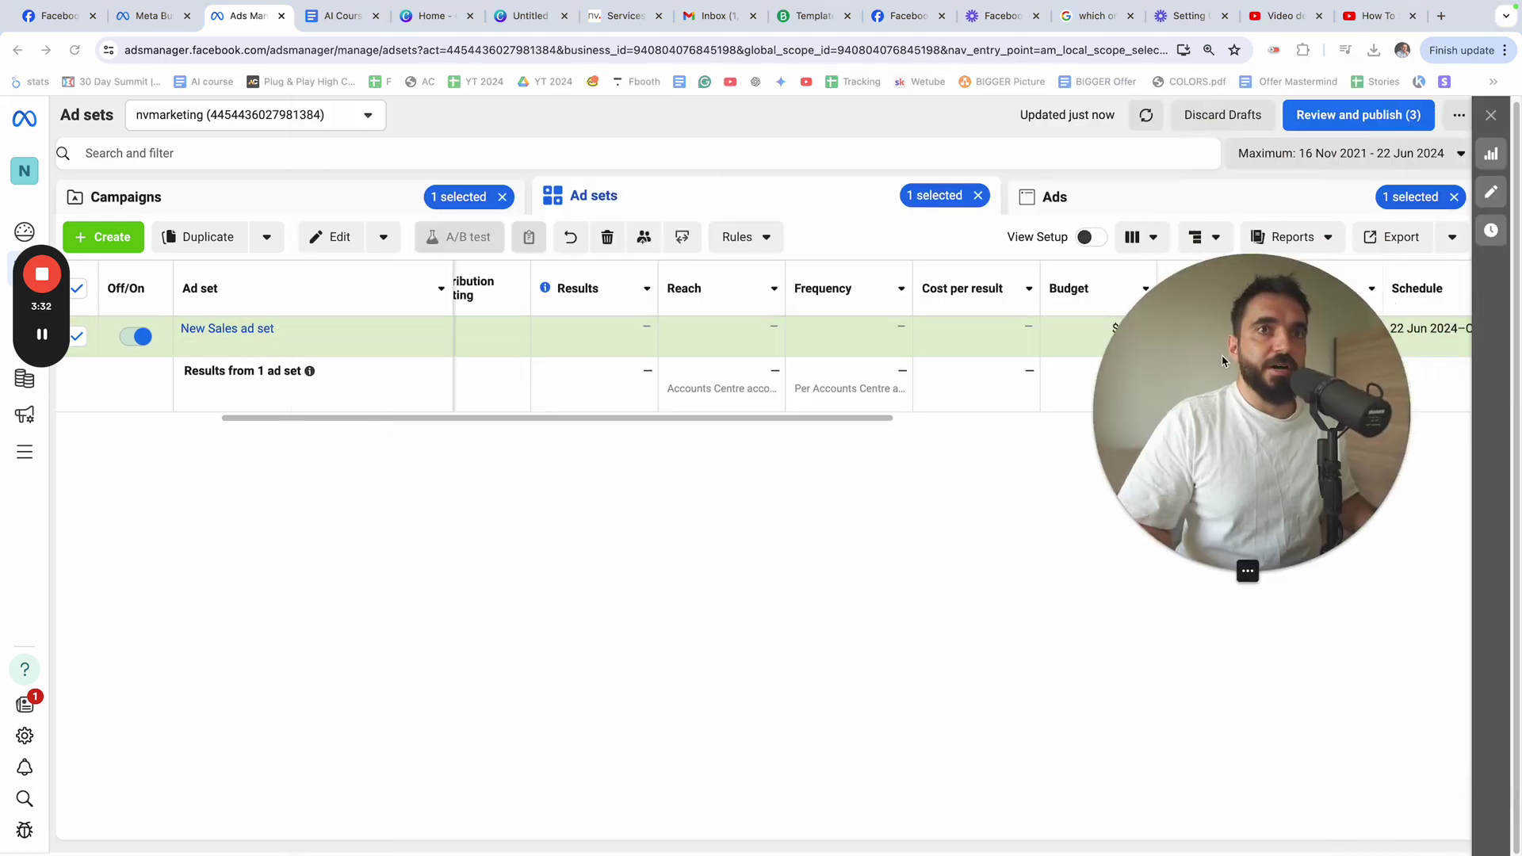
{"action": "left_click", "coordinate": [1316, 114]}
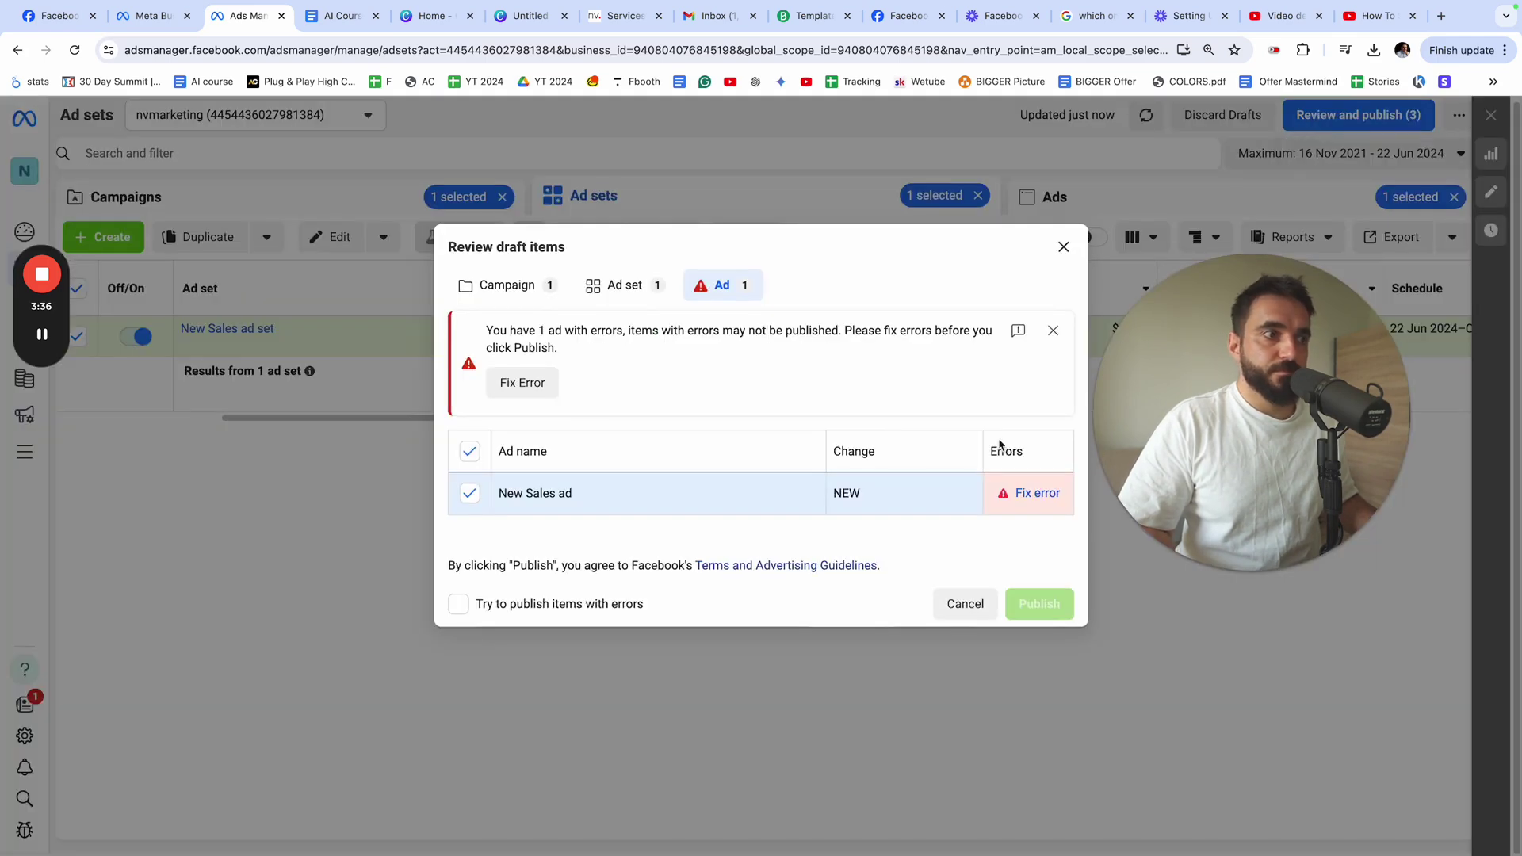
{"action": "left_click", "coordinate": [965, 603]}
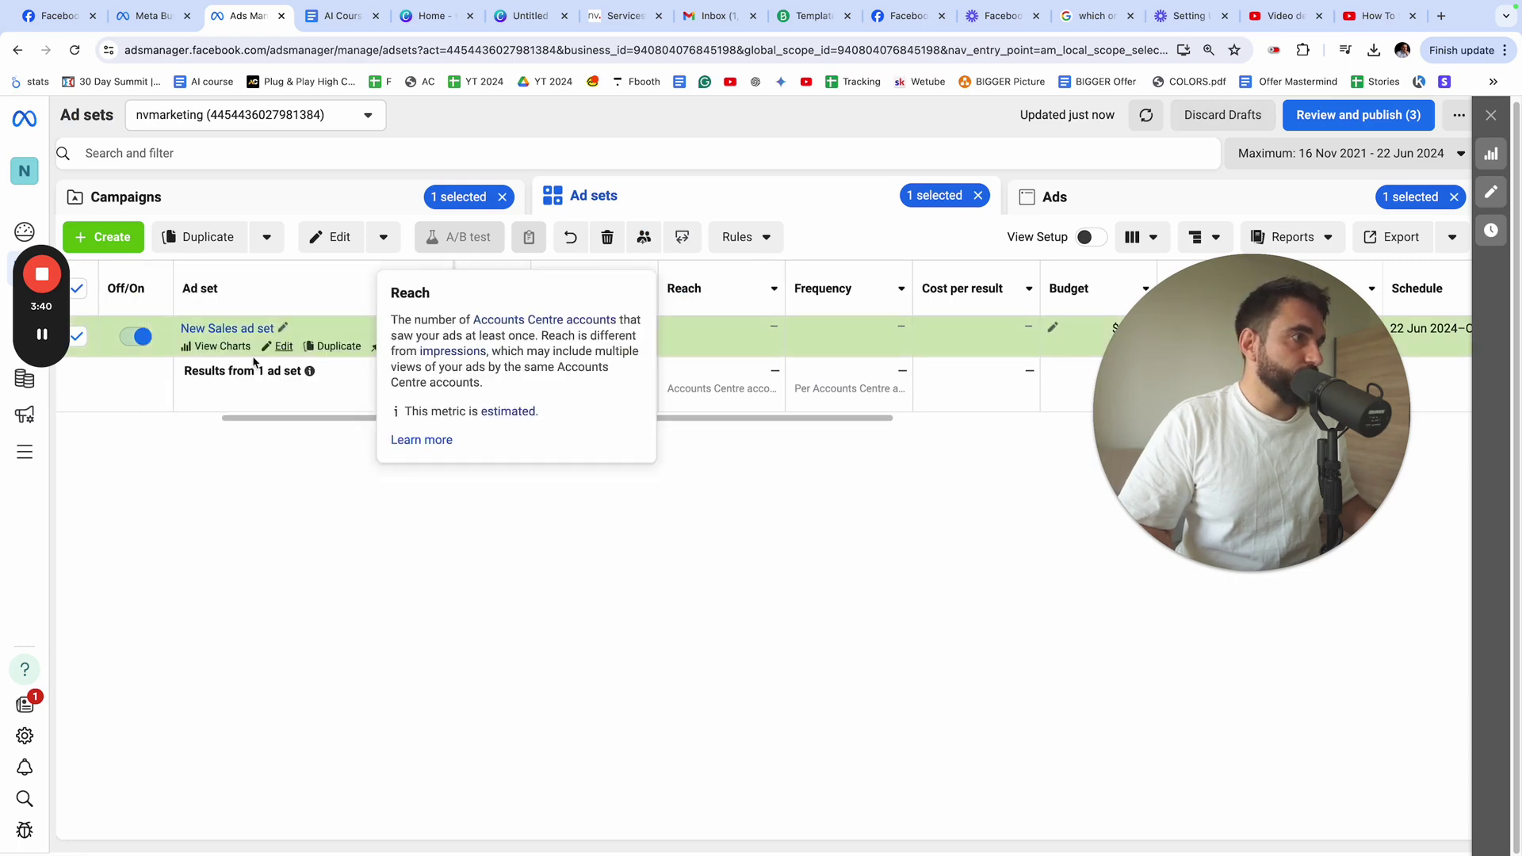
Open the New Sales ad set for editing and set its schedule start date to 30 June 2024
{"action": "left_click", "coordinate": [278, 349]}
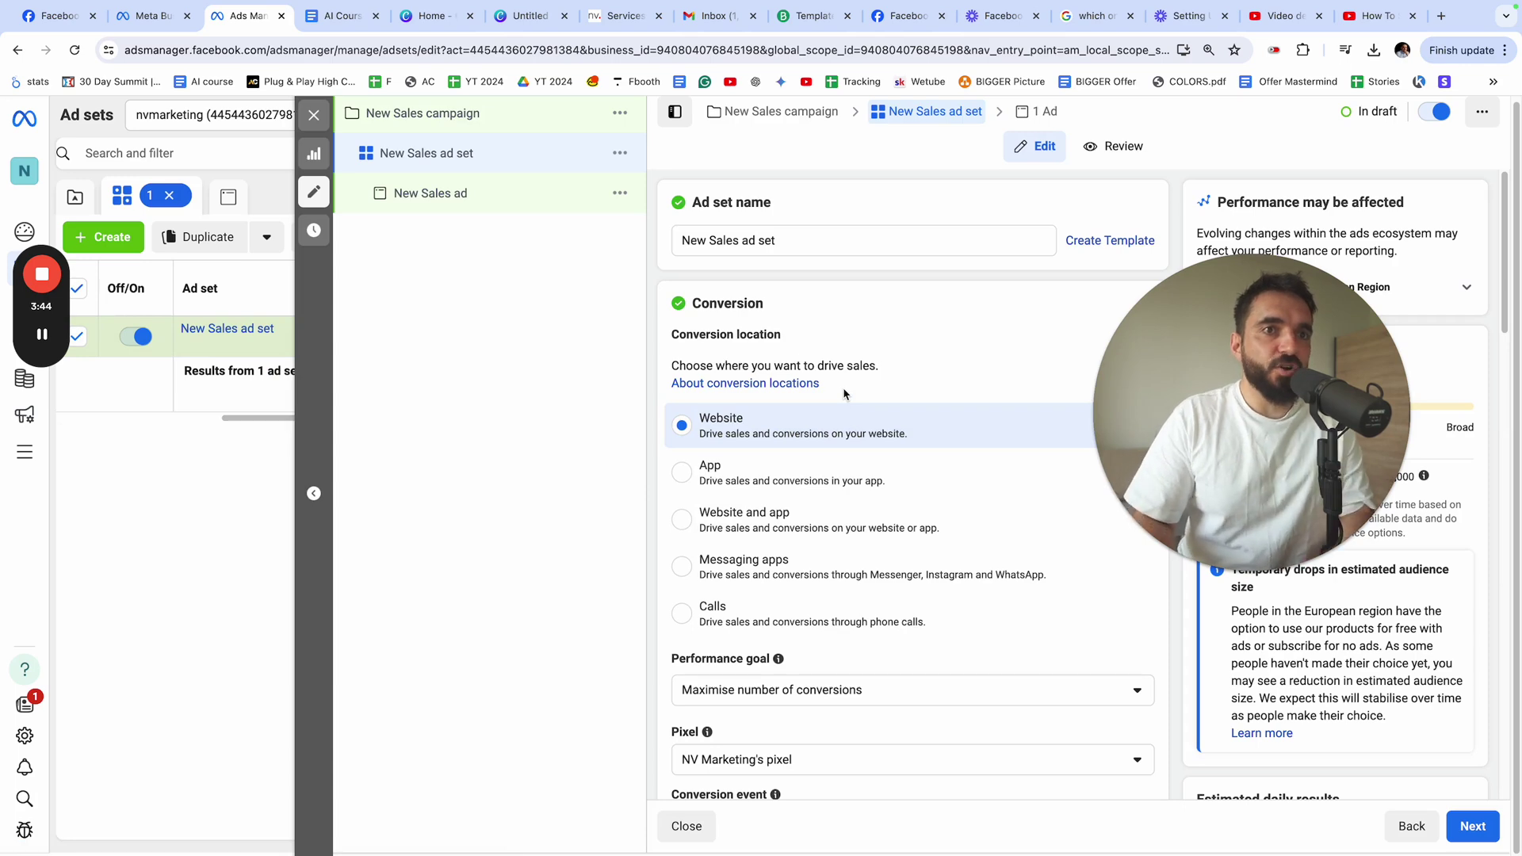
{"action": "scroll", "coordinate": [877, 401], "scroll_direction": "down", "scroll_amount": 2}
{"action": "scroll", "coordinate": [884, 425], "scroll_direction": "down", "scroll_amount": 8}
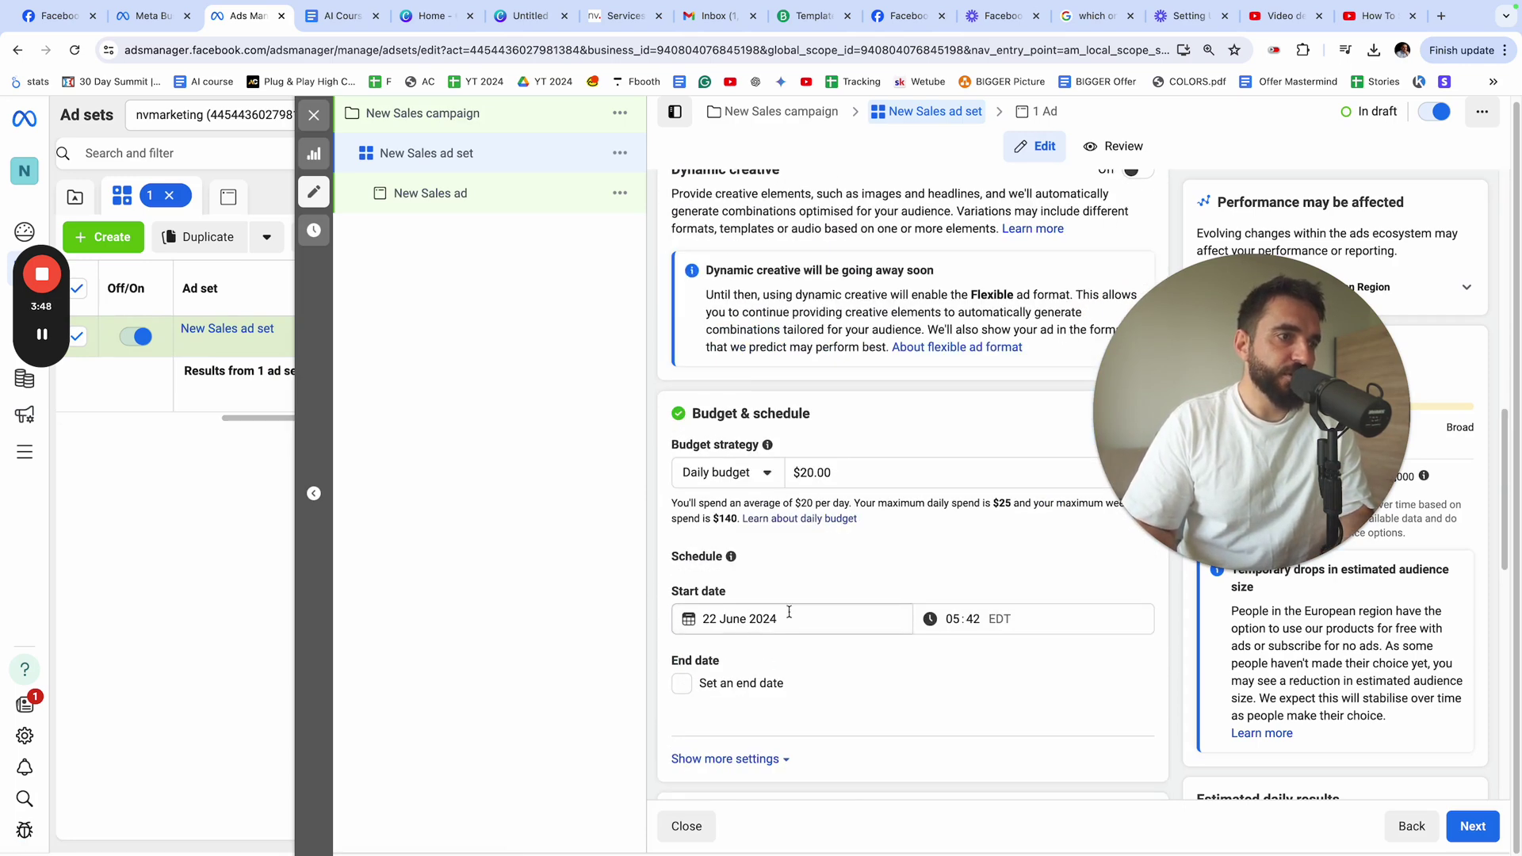
{"action": "left_click", "coordinate": [741, 622]}
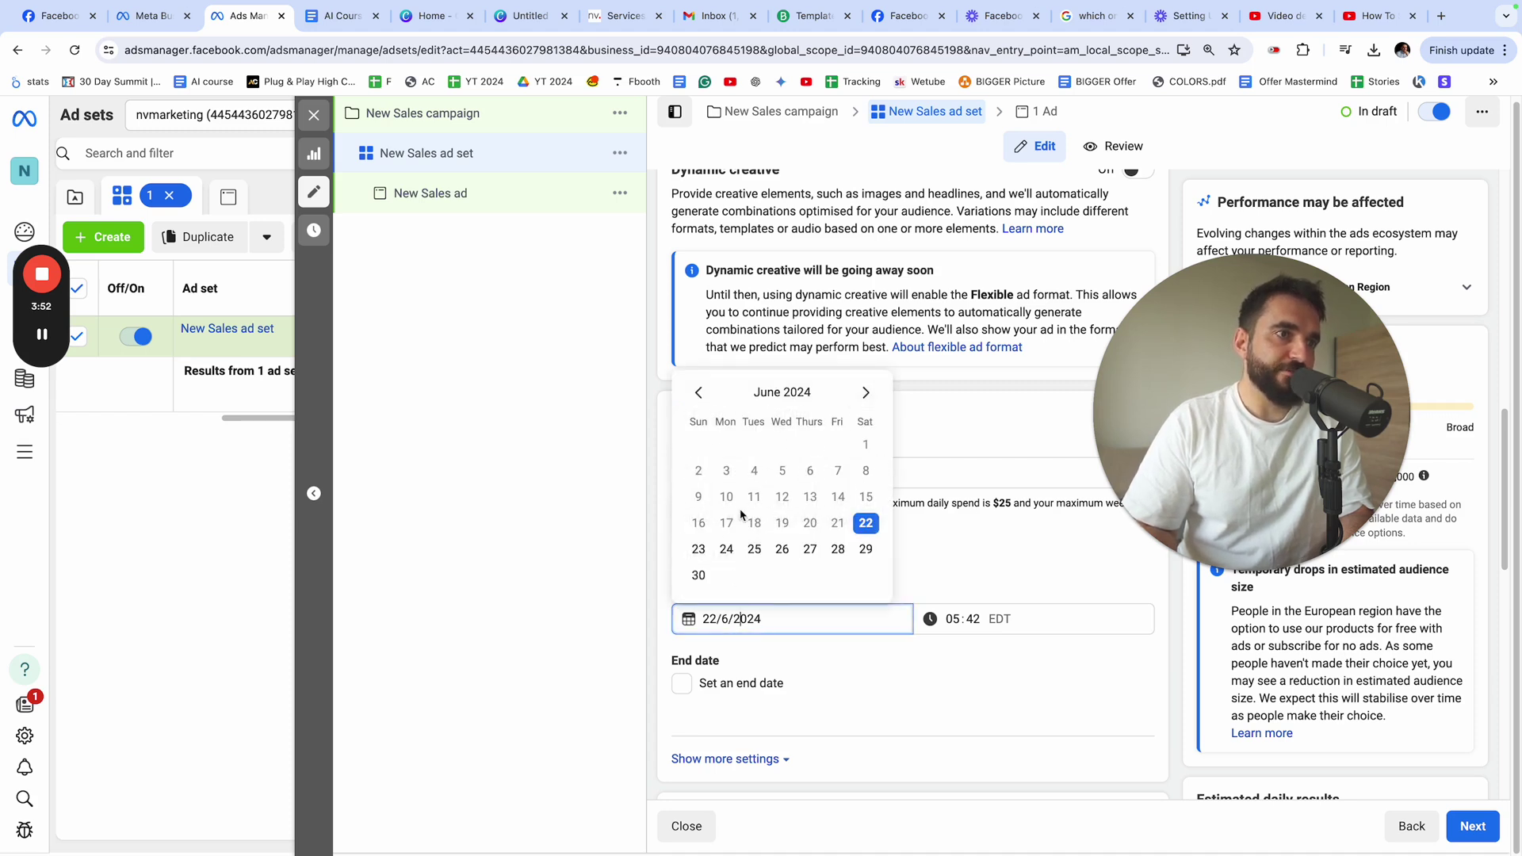
{"action": "left_click", "coordinate": [714, 615]}
{"action": "left_click", "coordinate": [727, 615]}
{"action": "left_click", "coordinate": [698, 575]}
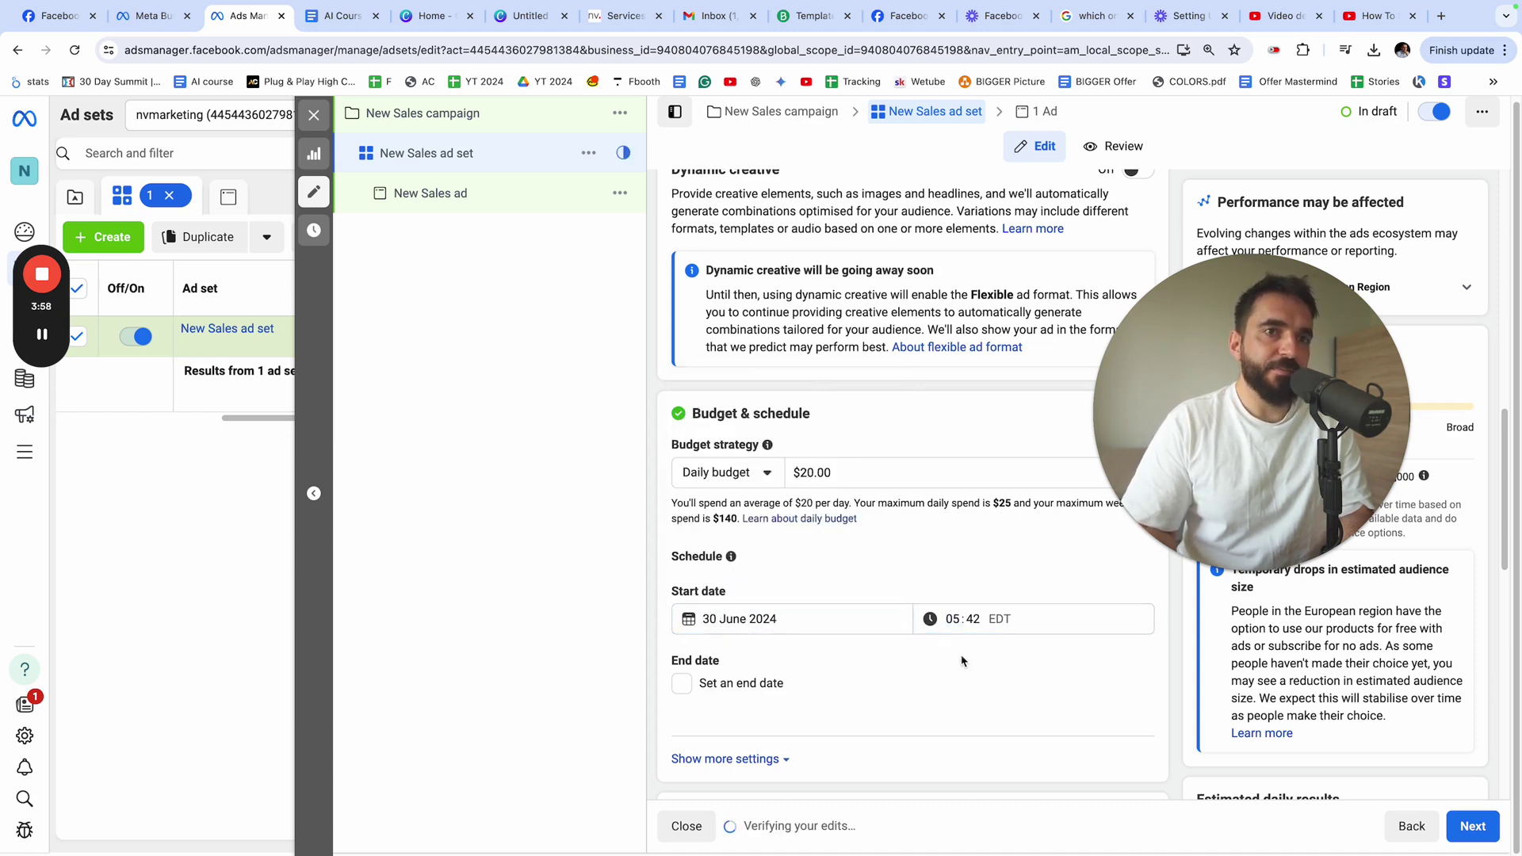
Enable an end date for the ad set schedule and set it to 2 July 2024
{"action": "scroll", "coordinate": [659, 556], "scroll_direction": "down", "scroll_amount": 2}
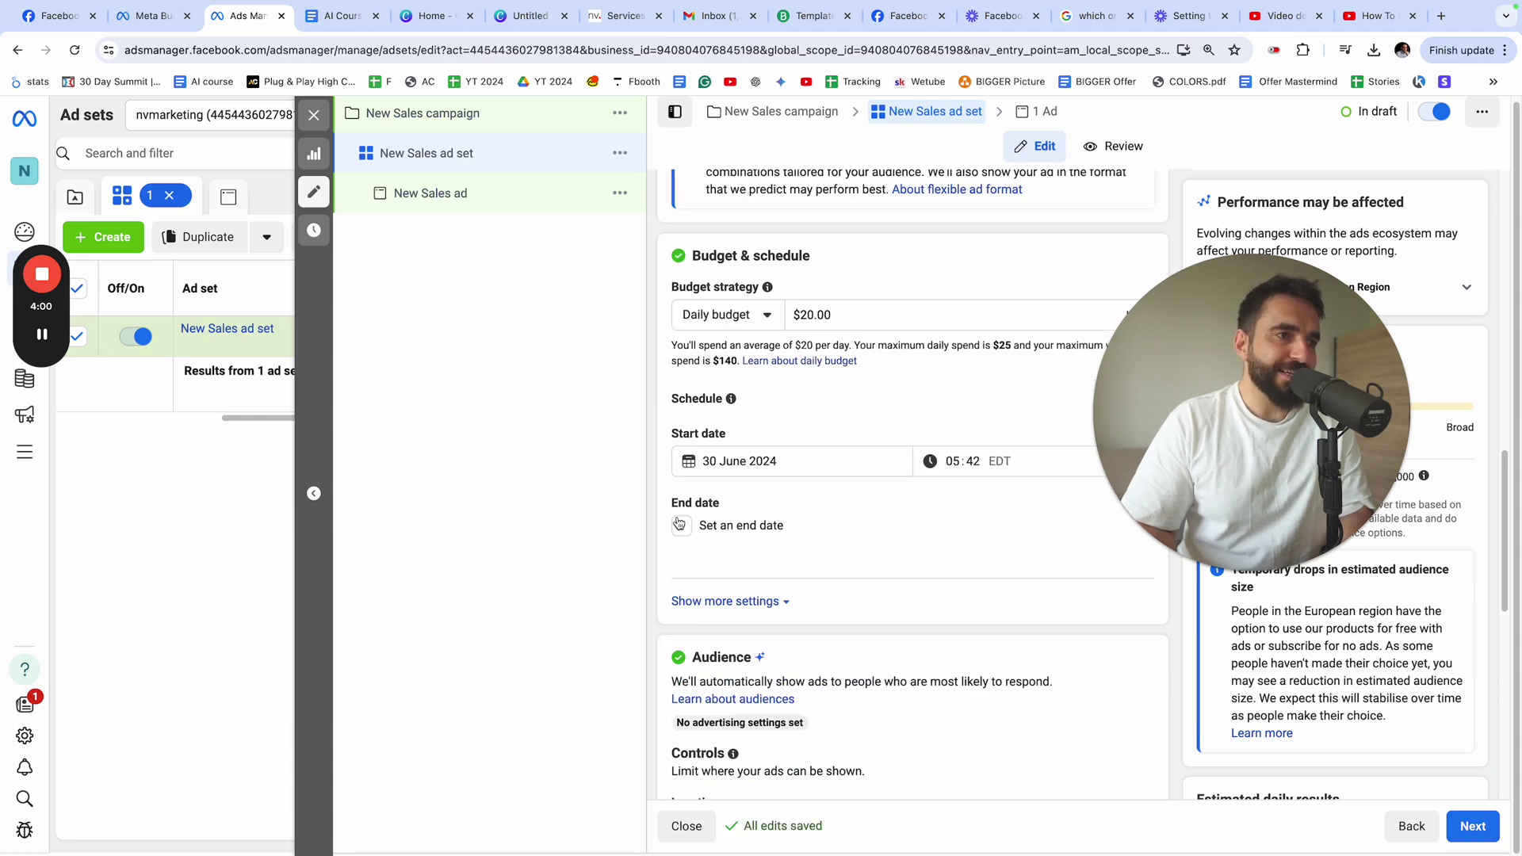
{"action": "left_click", "coordinate": [681, 525]}
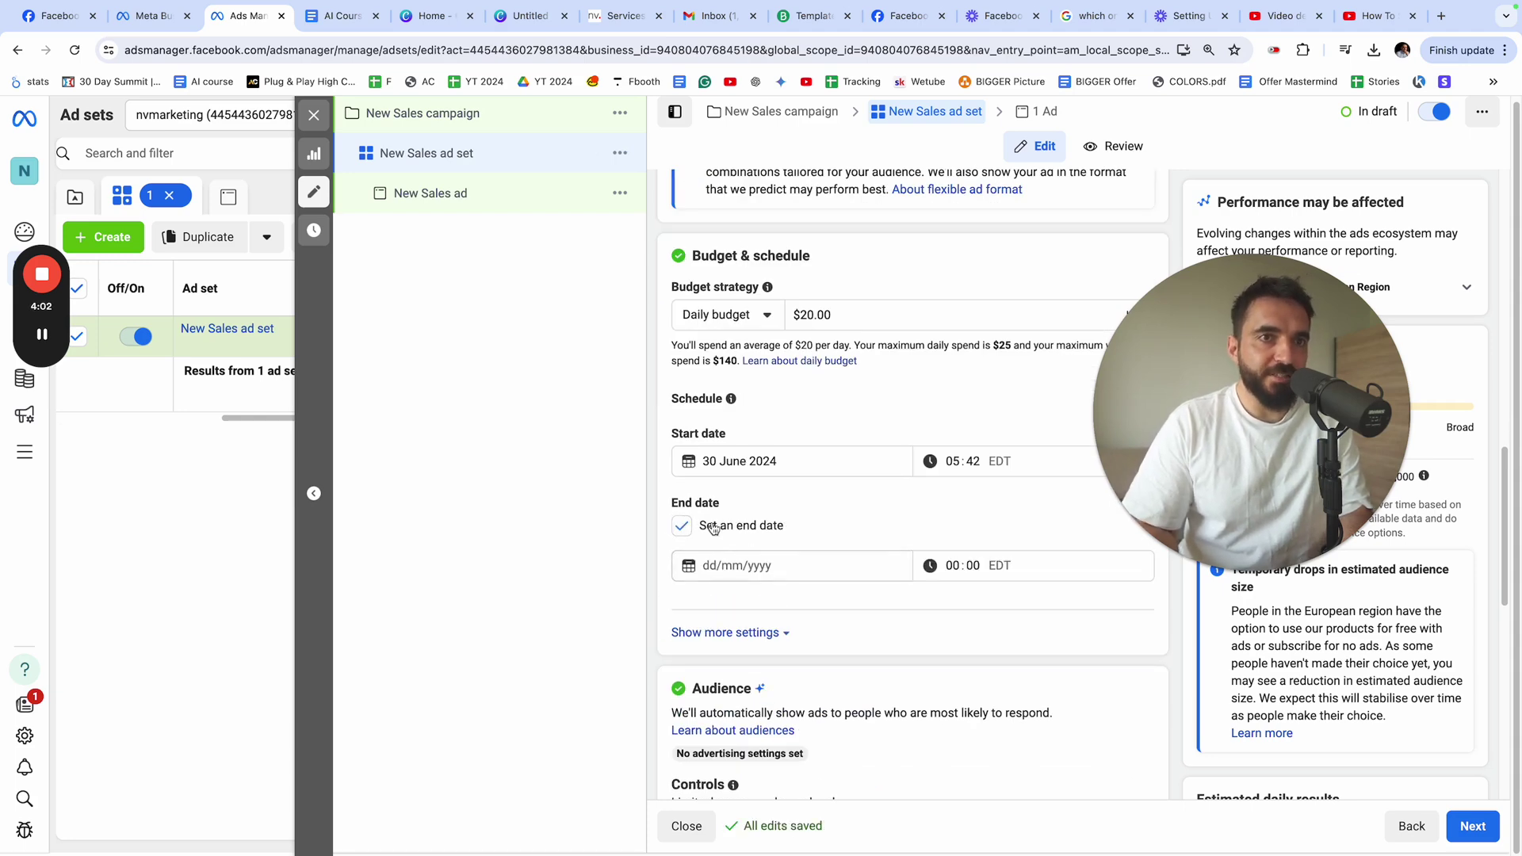
{"action": "left_click", "coordinate": [745, 565]}
{"action": "left_click", "coordinate": [865, 604]}
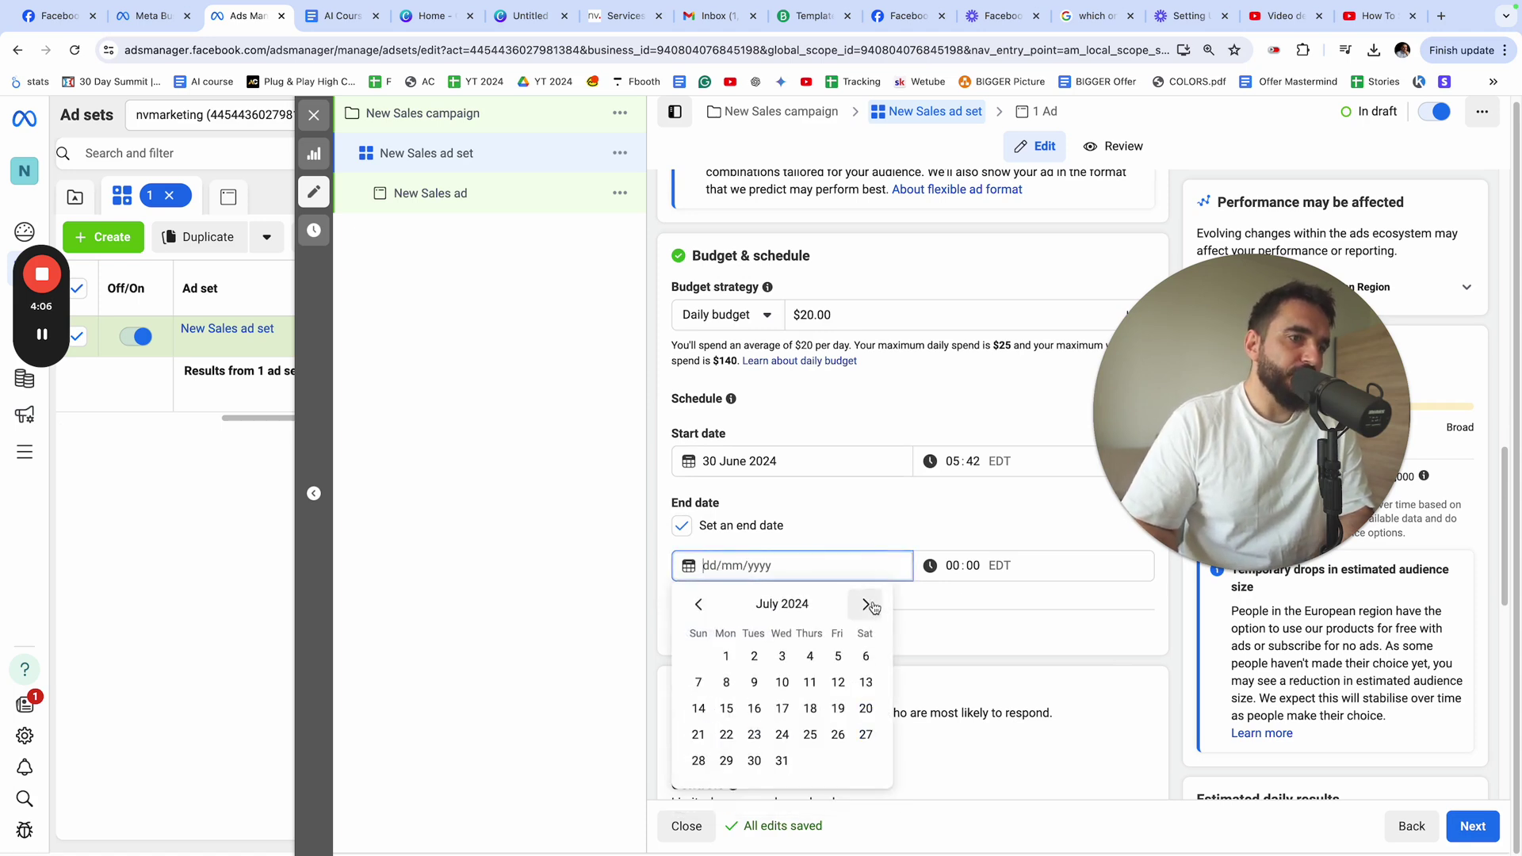
{"action": "left_click", "coordinate": [754, 656]}
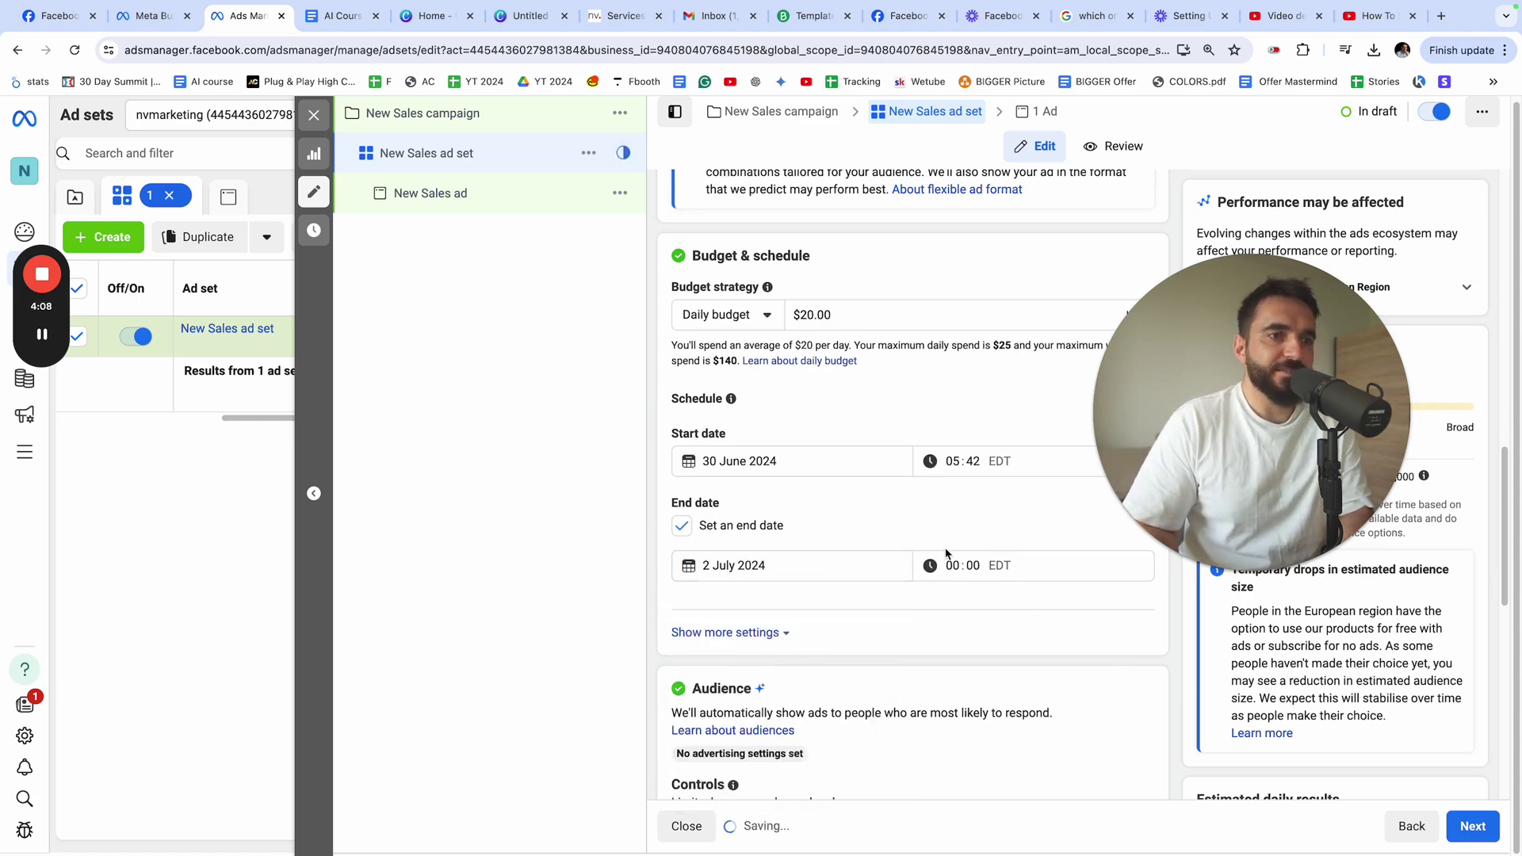
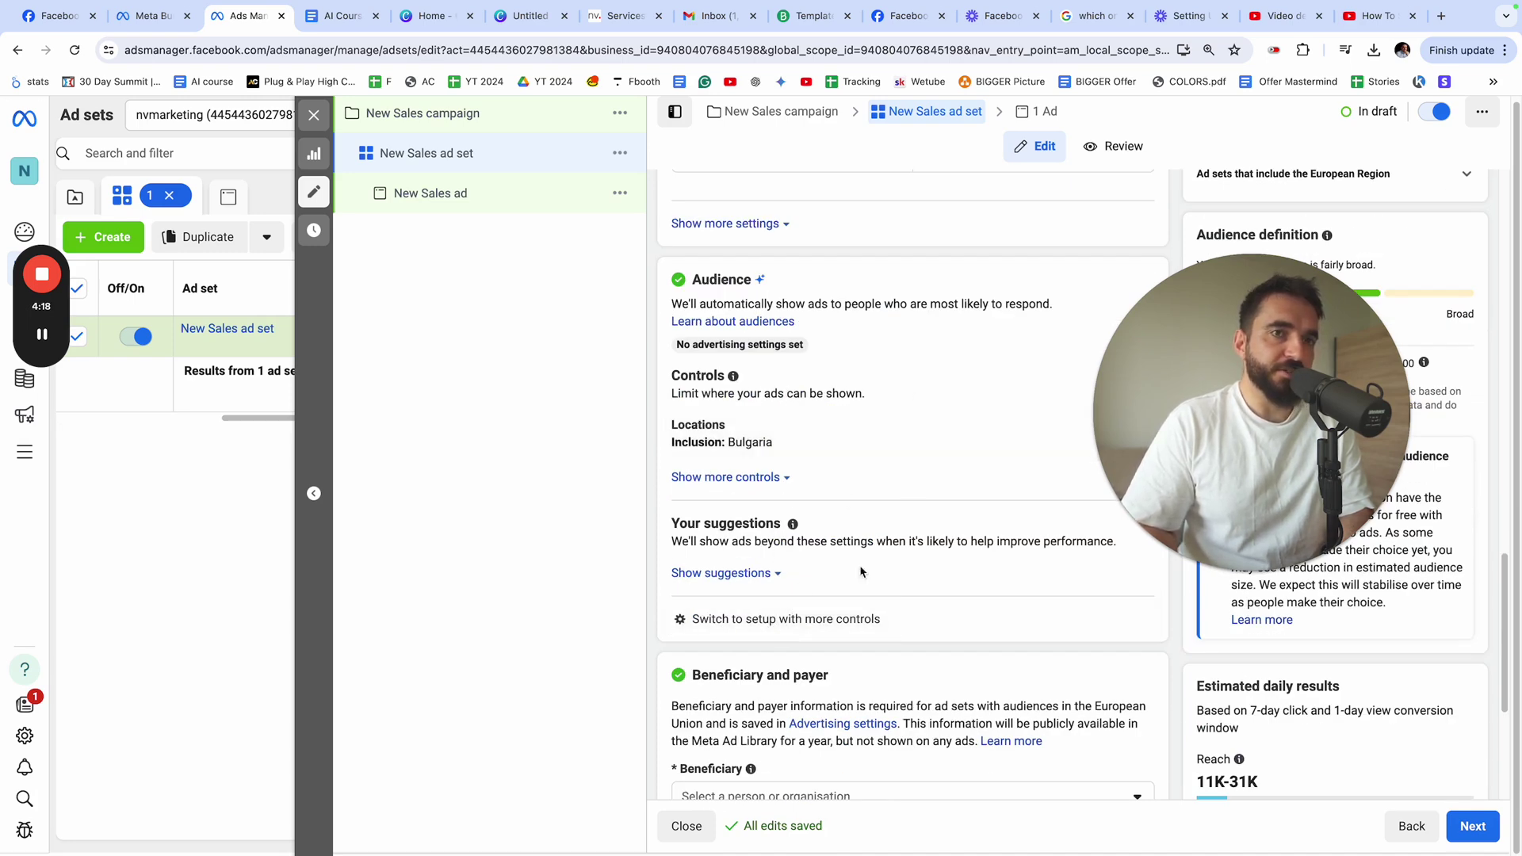
Switch the Audience section from the default setup to the setup with more controls
{"action": "left_click", "coordinate": [785, 621]}
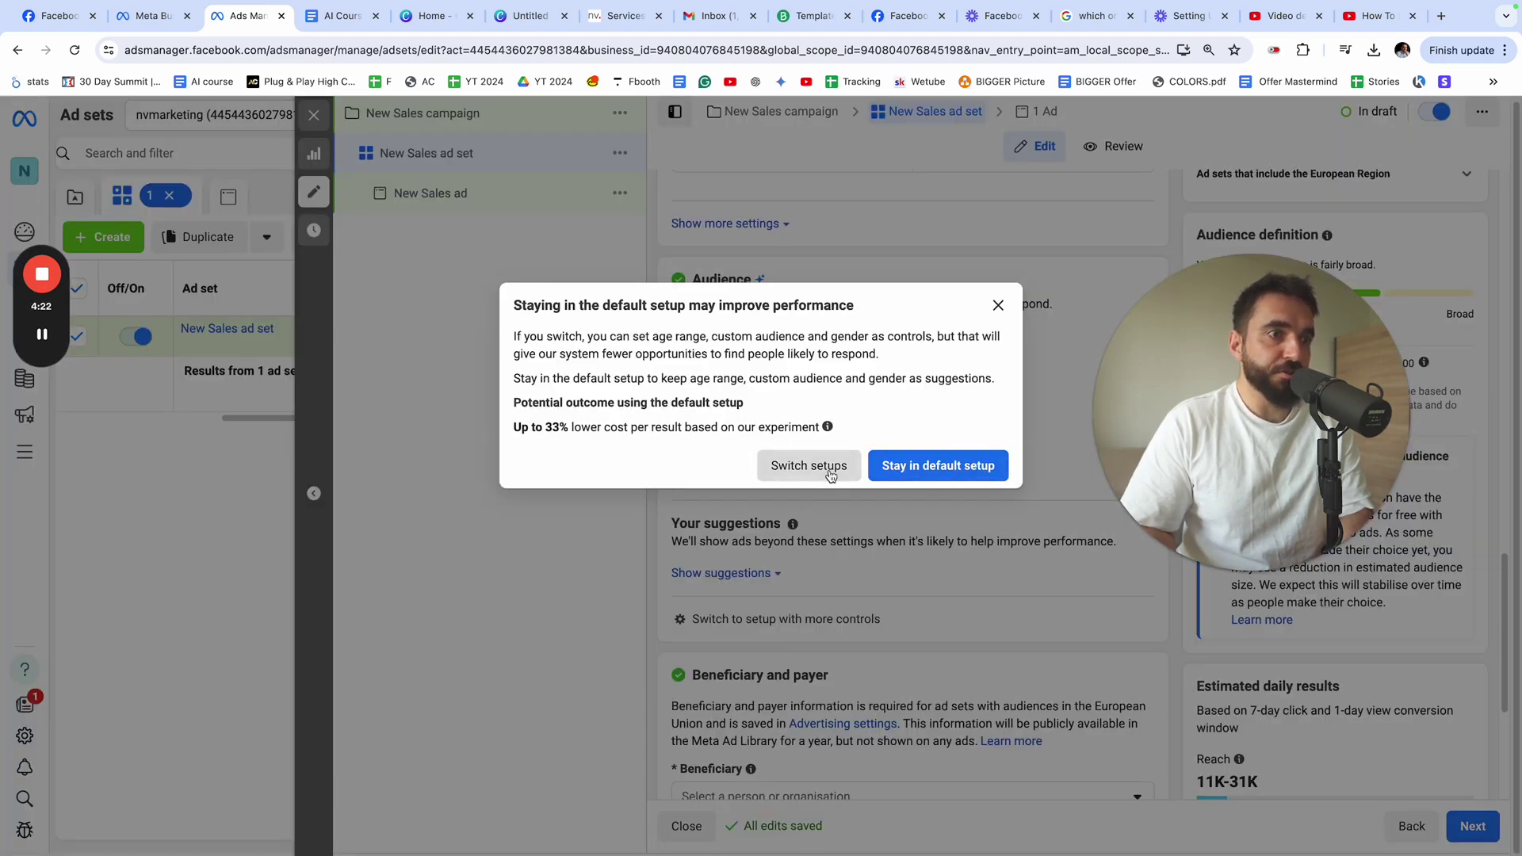
{"action": "left_click", "coordinate": [808, 466]}
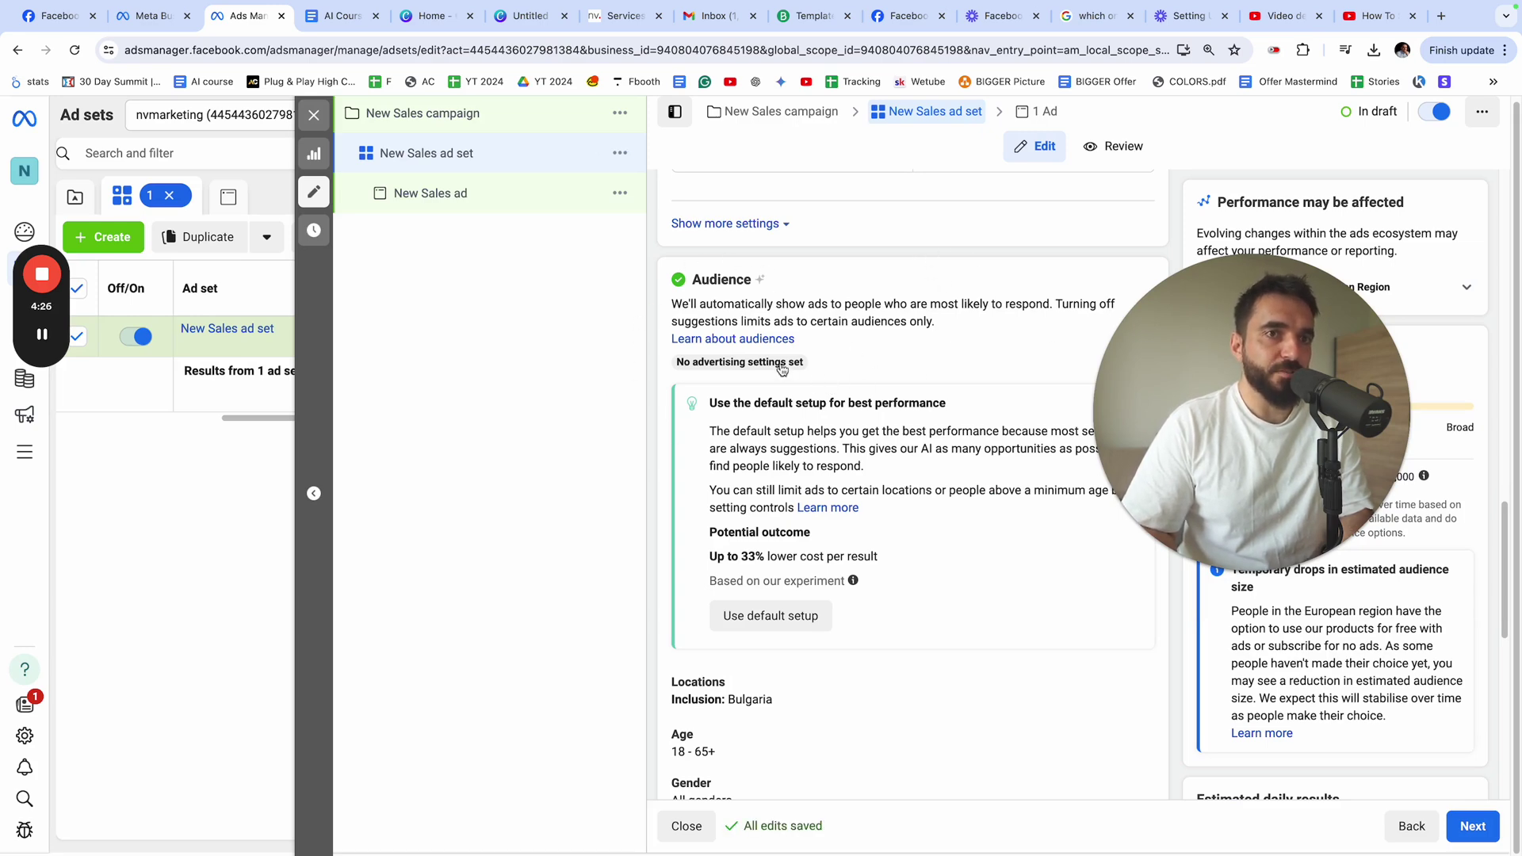
{"action": "scroll", "coordinate": [778, 386], "scroll_direction": "down", "scroll_amount": 2}
{"action": "scroll", "coordinate": [779, 386], "scroll_direction": "down", "scroll_amount": 2}
{"action": "scroll", "coordinate": [824, 404], "scroll_direction": "up", "scroll_amount": 3}
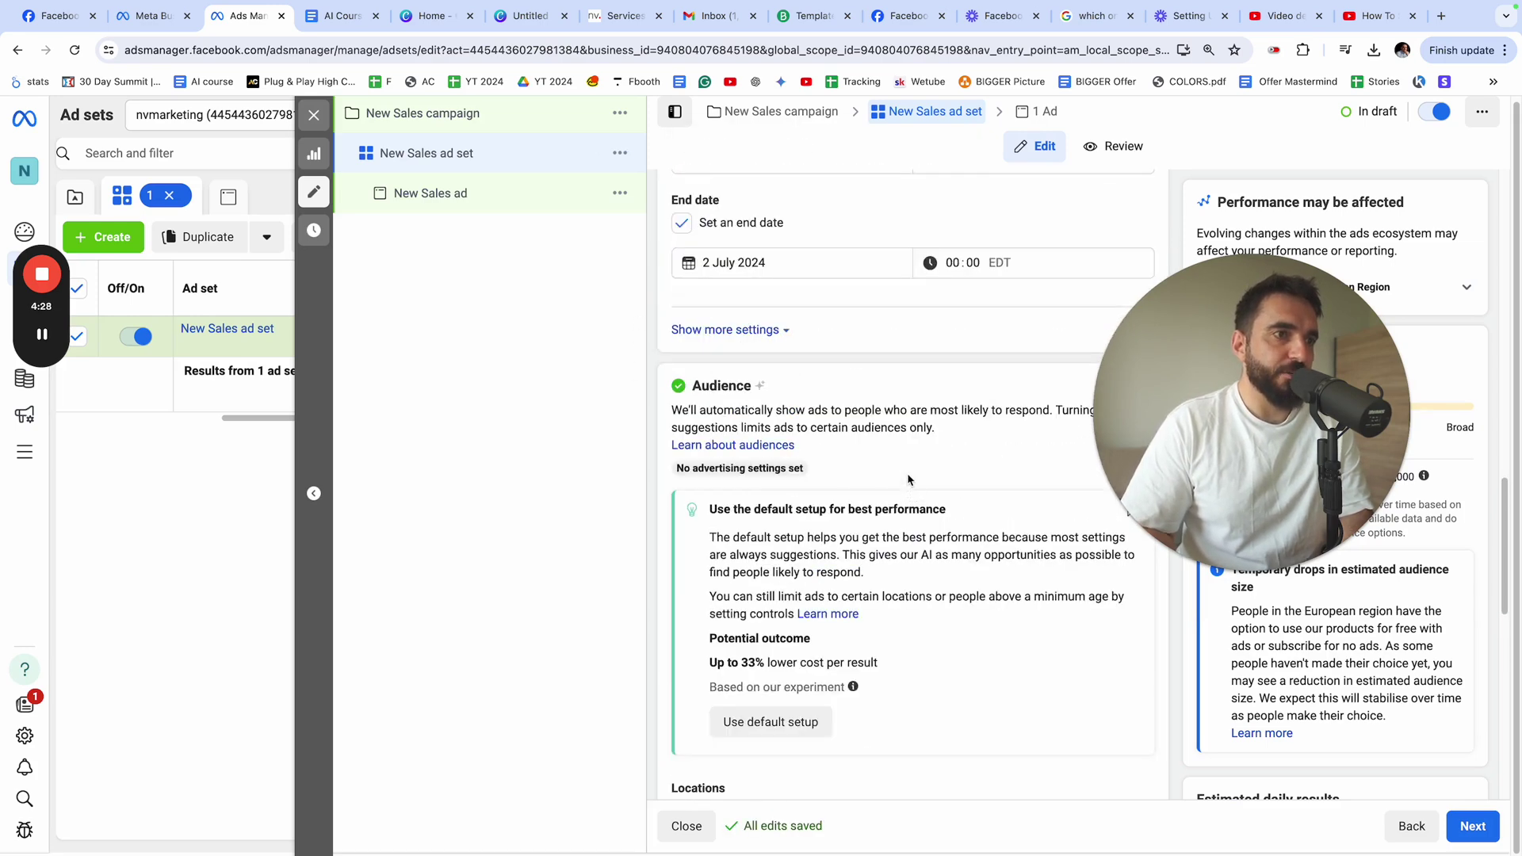
Replace Bulgaria with United States as the included audience location
{"action": "scroll", "coordinate": [832, 406], "scroll_direction": "down", "scroll_amount": 5}
{"action": "left_click", "coordinate": [840, 355]}
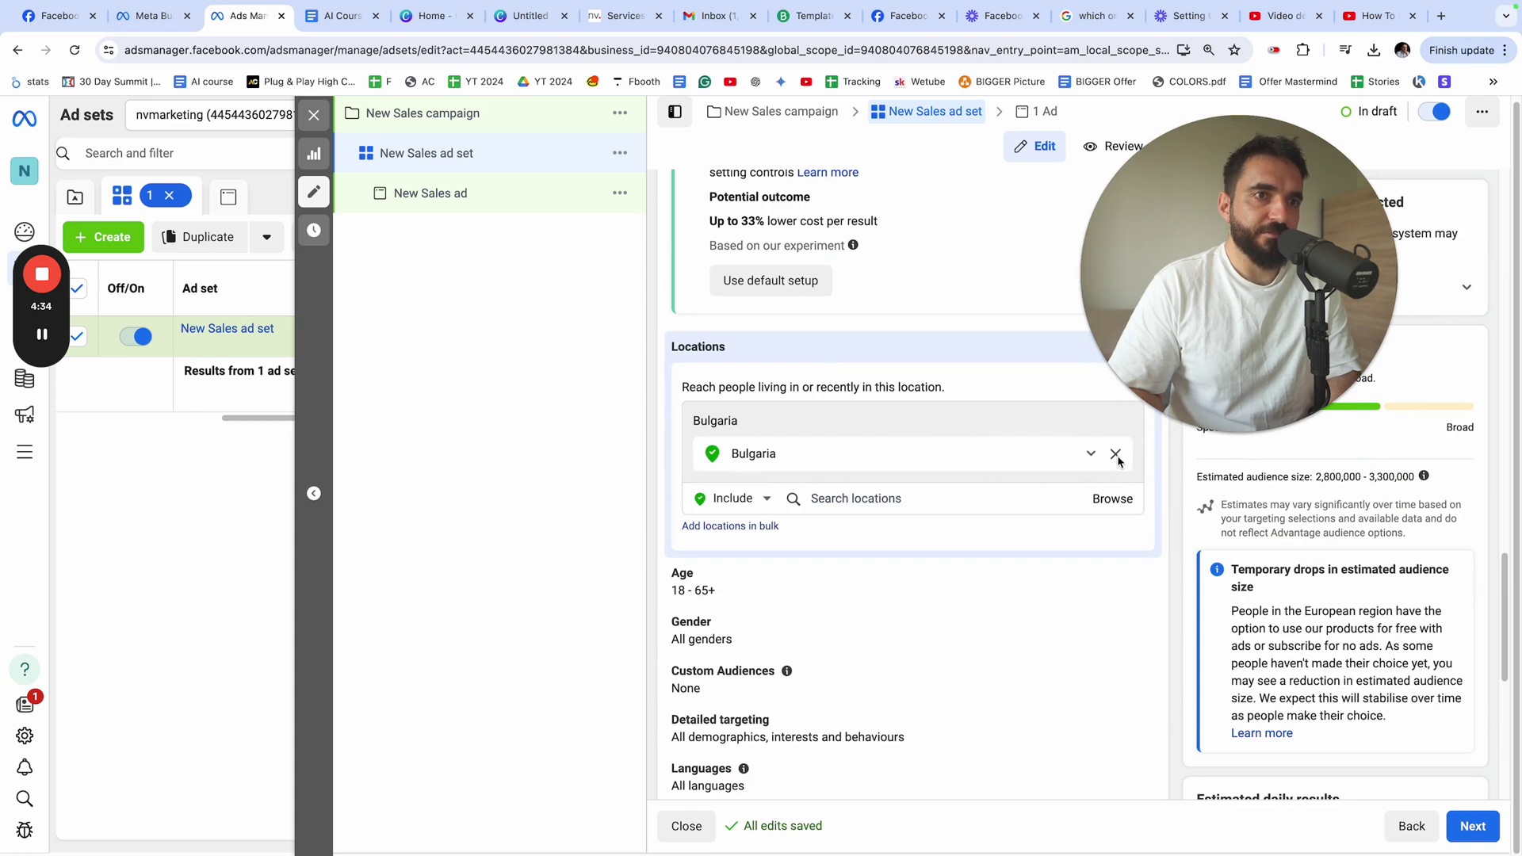
{"action": "left_click", "coordinate": [1115, 454]}
{"action": "type", "text": "united states"}
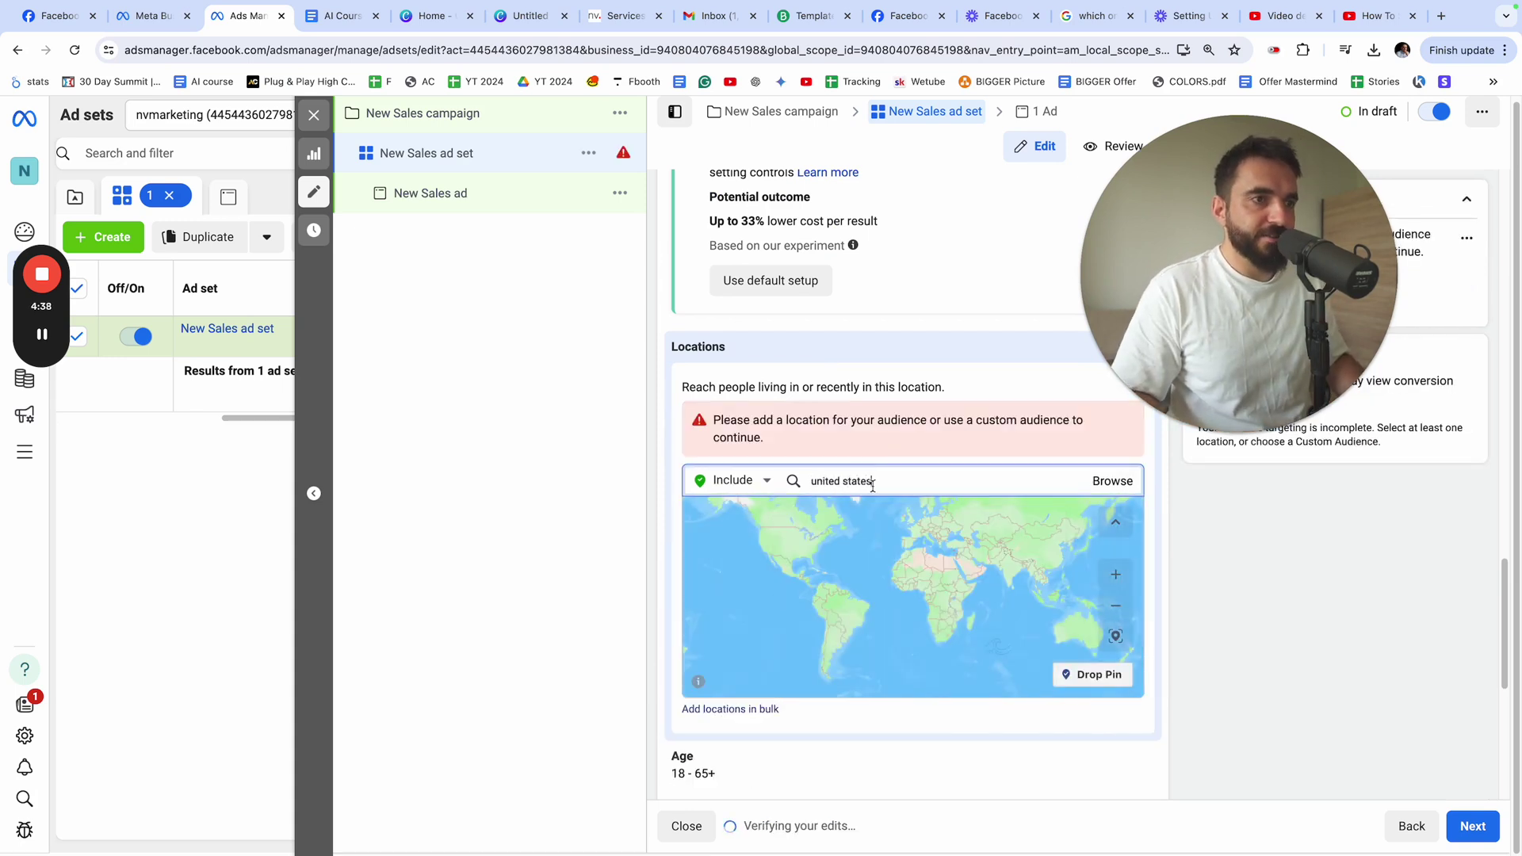
{"action": "key", "text": "Return"}
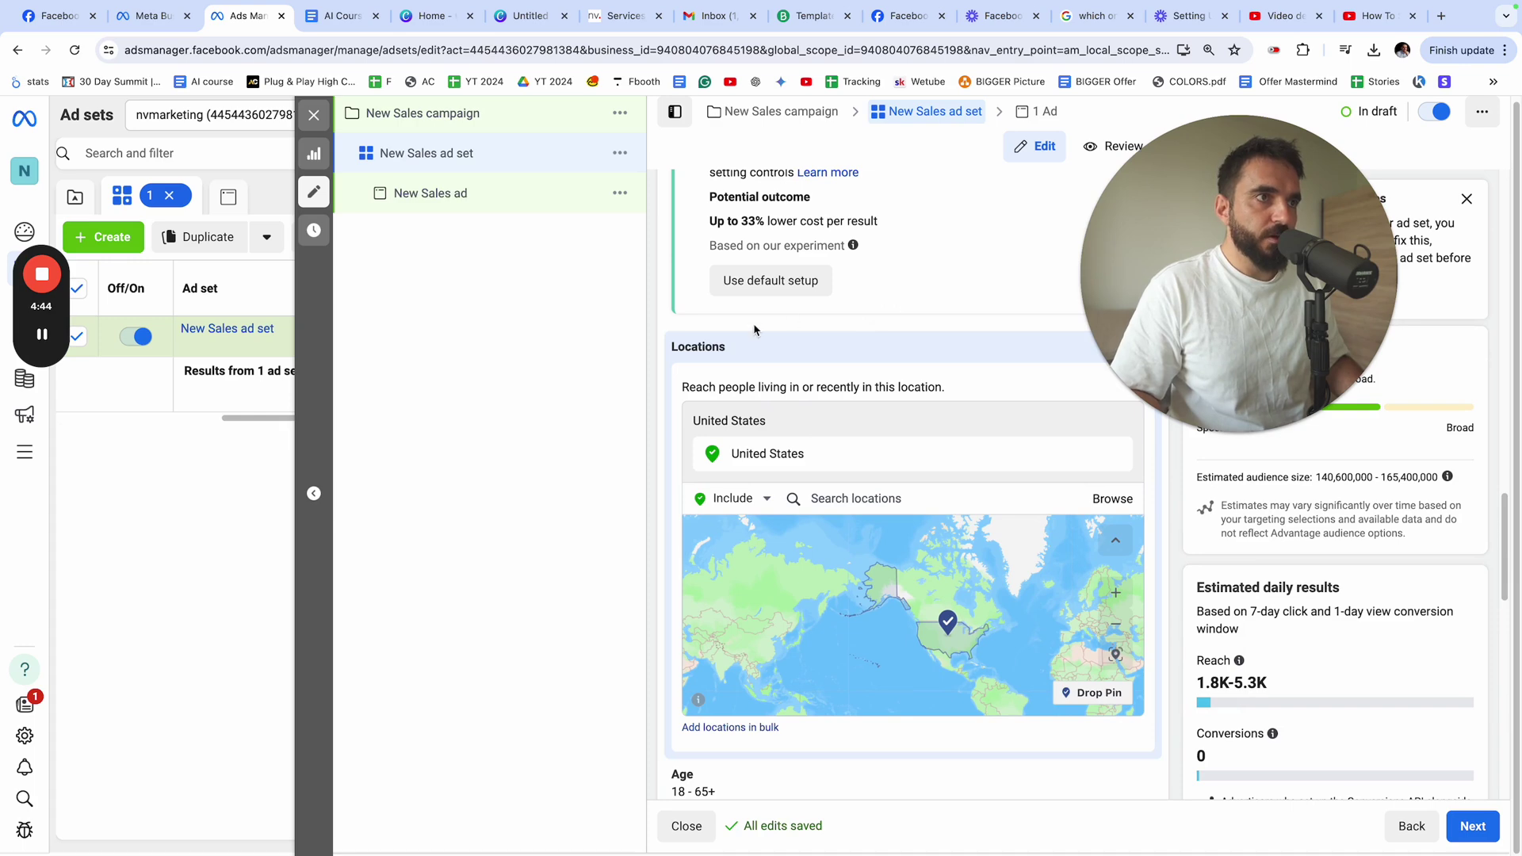
Check the audience's age range options and the other targeting settings below the location
{"action": "scroll", "coordinate": [754, 330], "scroll_direction": "down", "scroll_amount": 3}
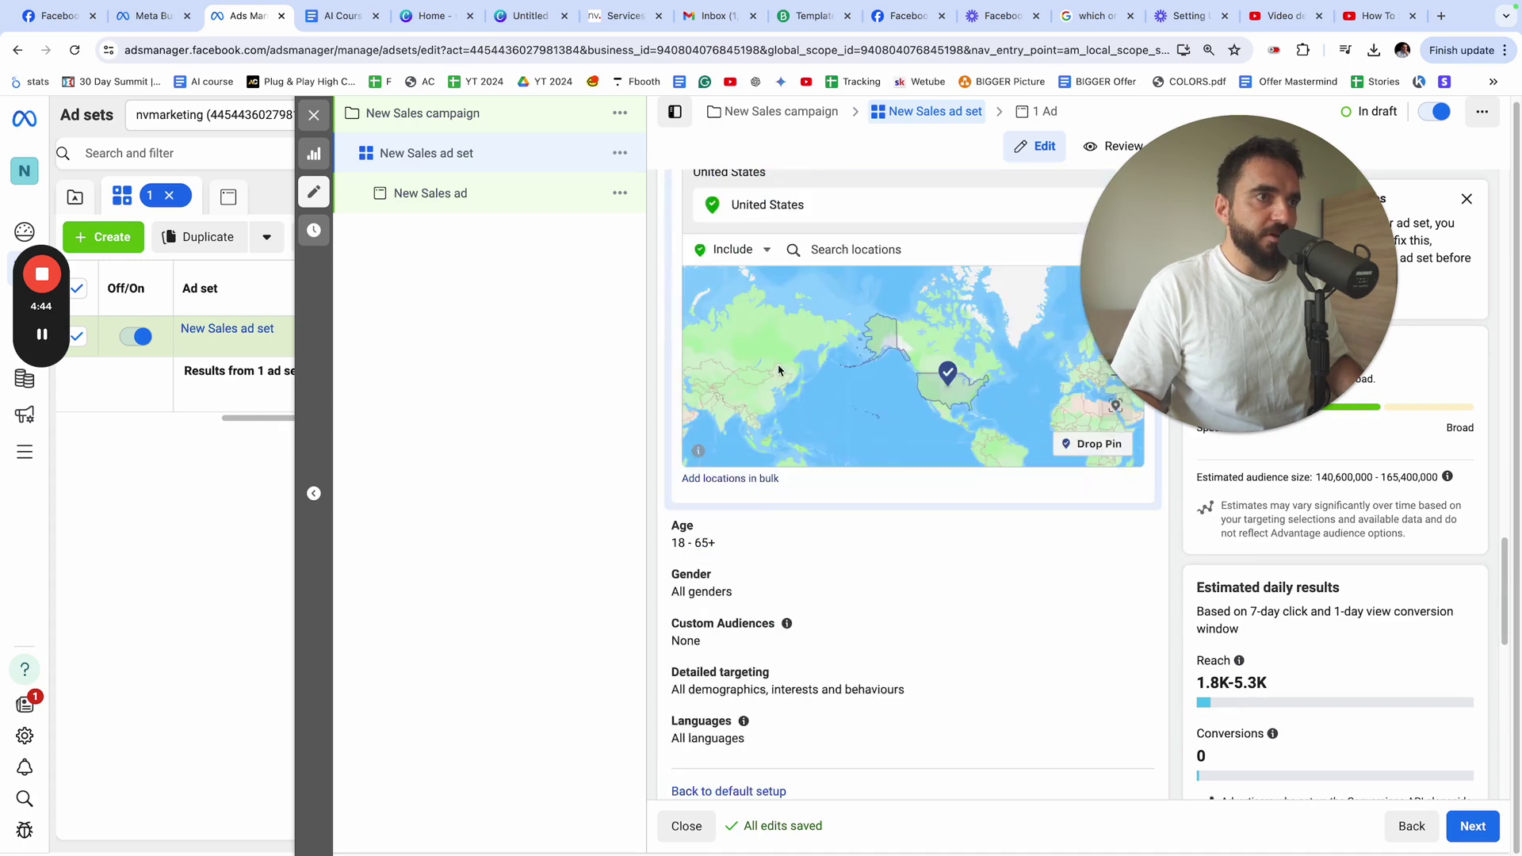
{"action": "left_click", "coordinate": [935, 540]}
{"action": "scroll", "coordinate": [931, 539], "scroll_direction": "down", "scroll_amount": 5}
{"action": "scroll", "coordinate": [783, 434], "scroll_direction": "up", "scroll_amount": 4}
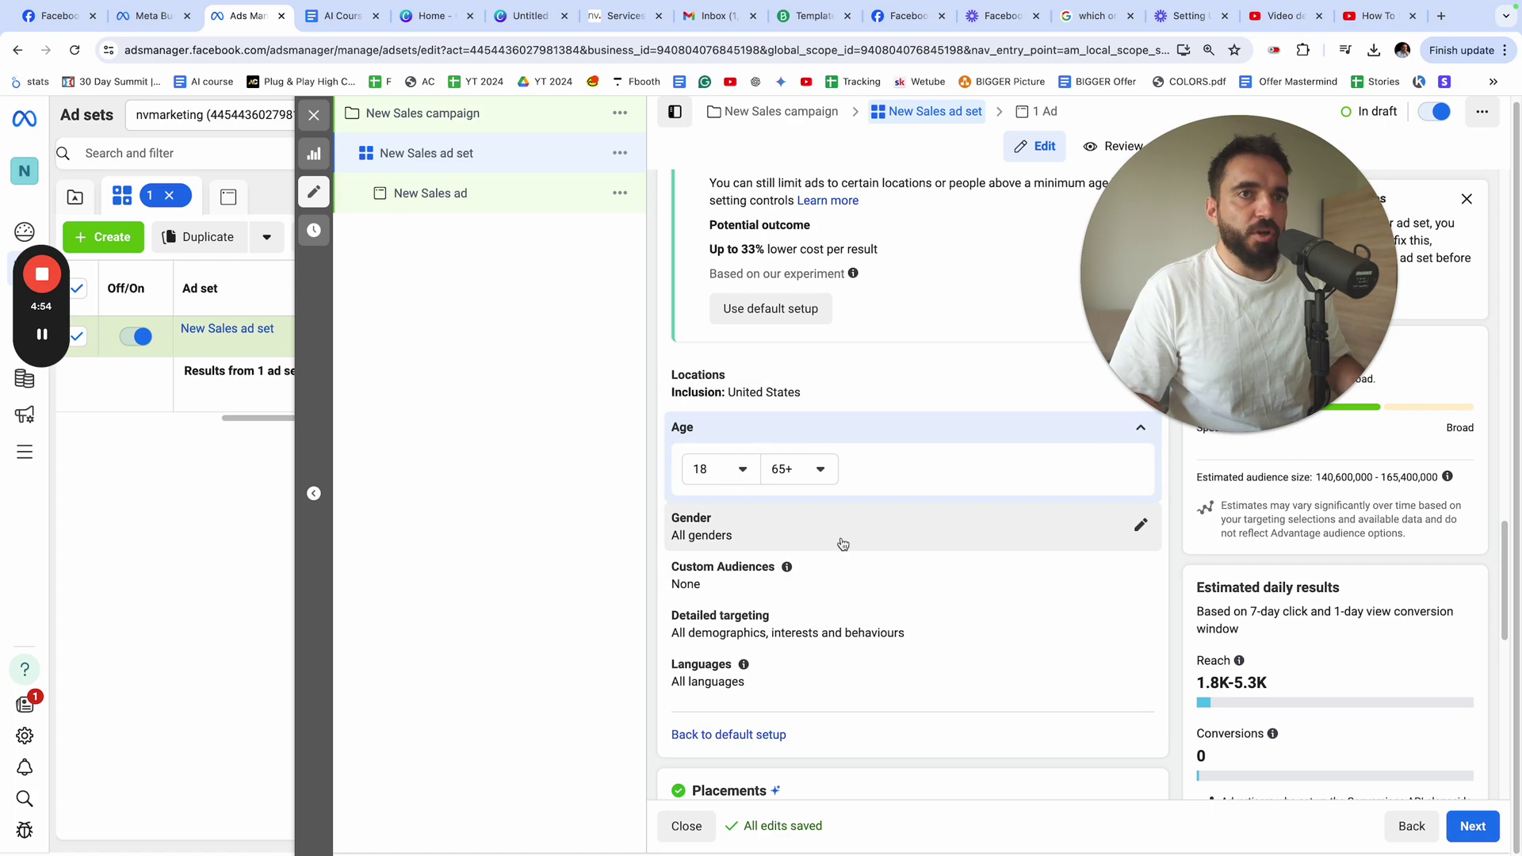
Search the existing custom audiences for "lead", limited to the Custom Audience type
{"action": "left_click", "coordinate": [717, 584]}
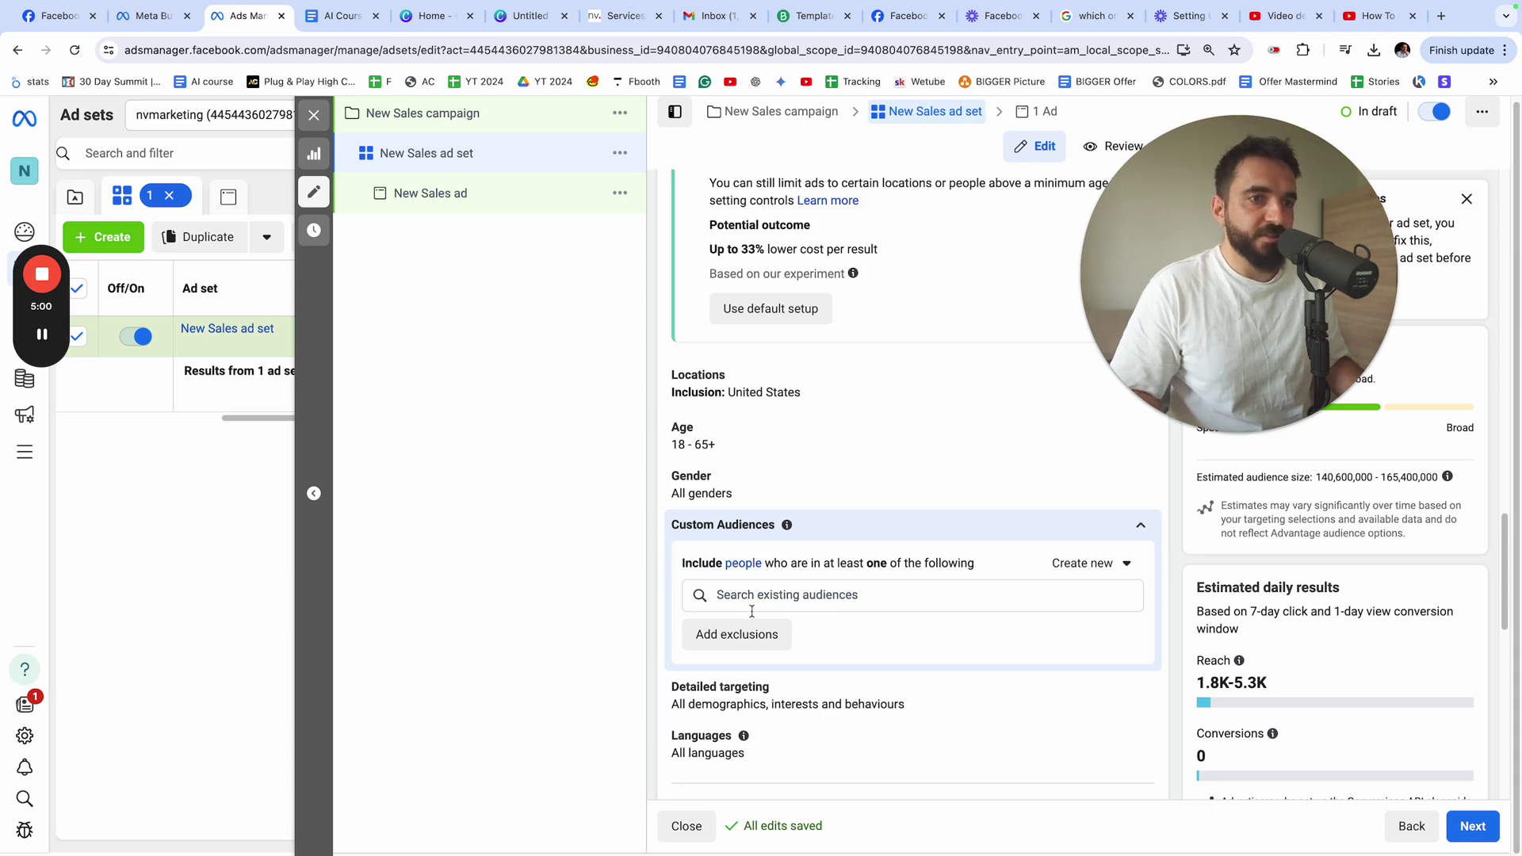
{"action": "left_click", "coordinate": [723, 596]}
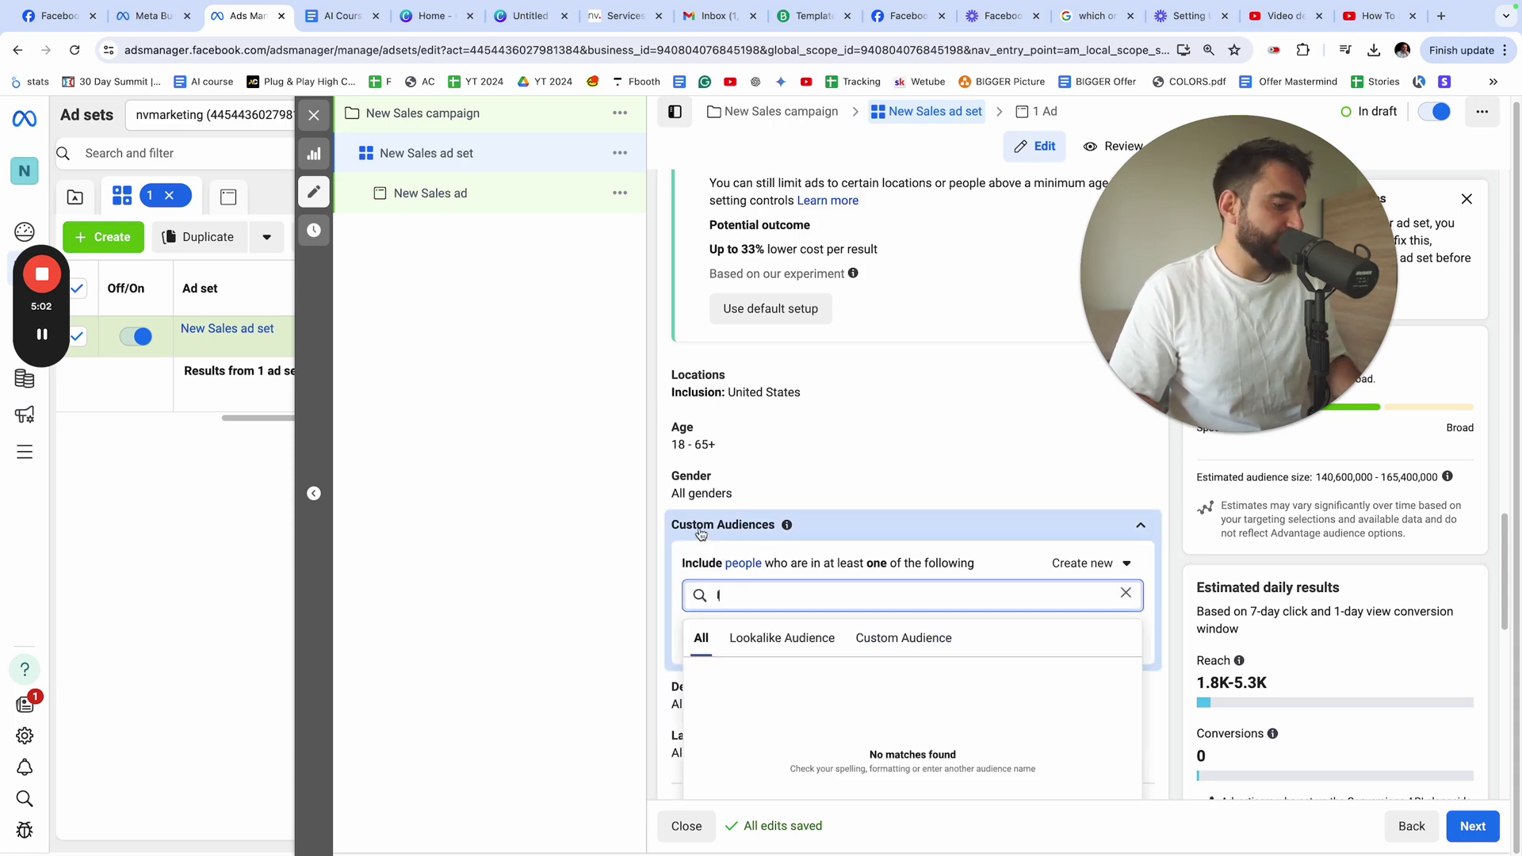
{"action": "type", "text": "lead"}
{"action": "left_click", "coordinate": [895, 638]}
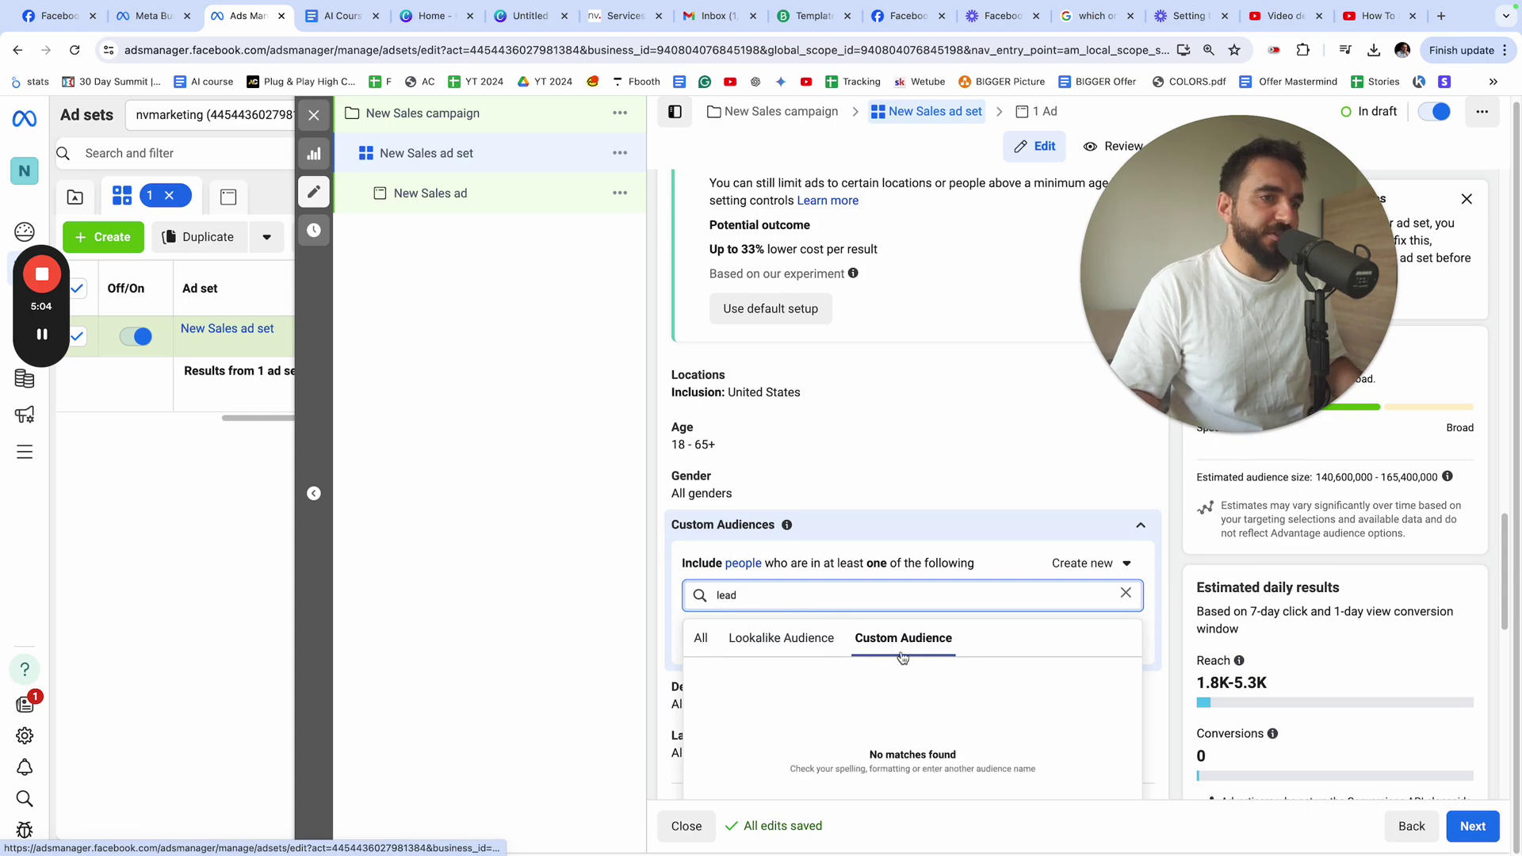
{"action": "scroll", "coordinate": [805, 554], "scroll_direction": "down", "scroll_amount": 1}
{"action": "key", "text": "Escape"}
Browse the full list of existing custom audiences without including any of them
{"action": "left_click", "coordinate": [866, 488]}
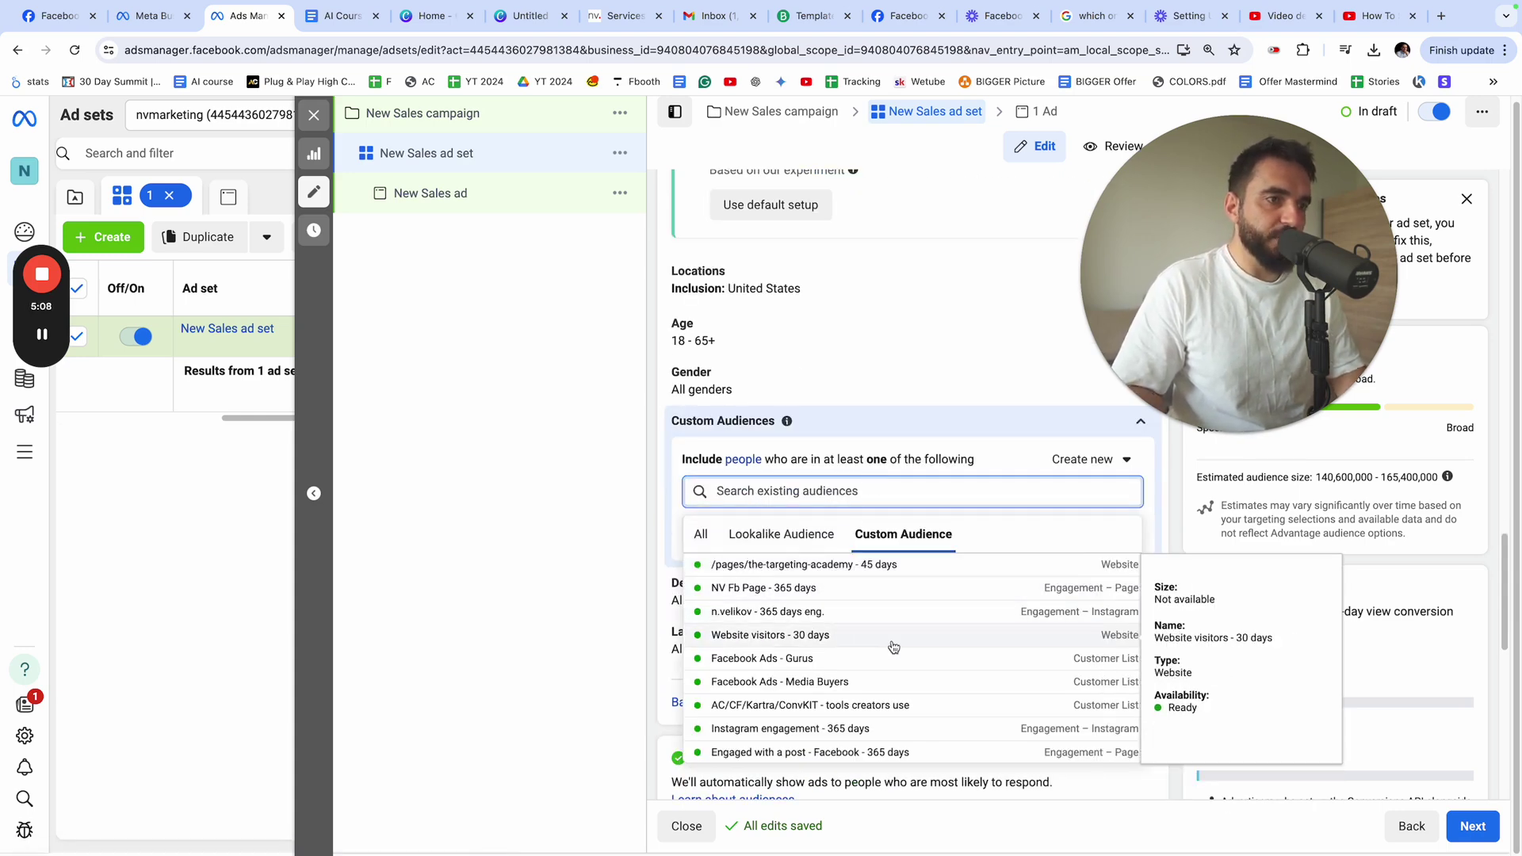
{"action": "scroll", "coordinate": [852, 674], "scroll_direction": "down", "scroll_amount": 5}
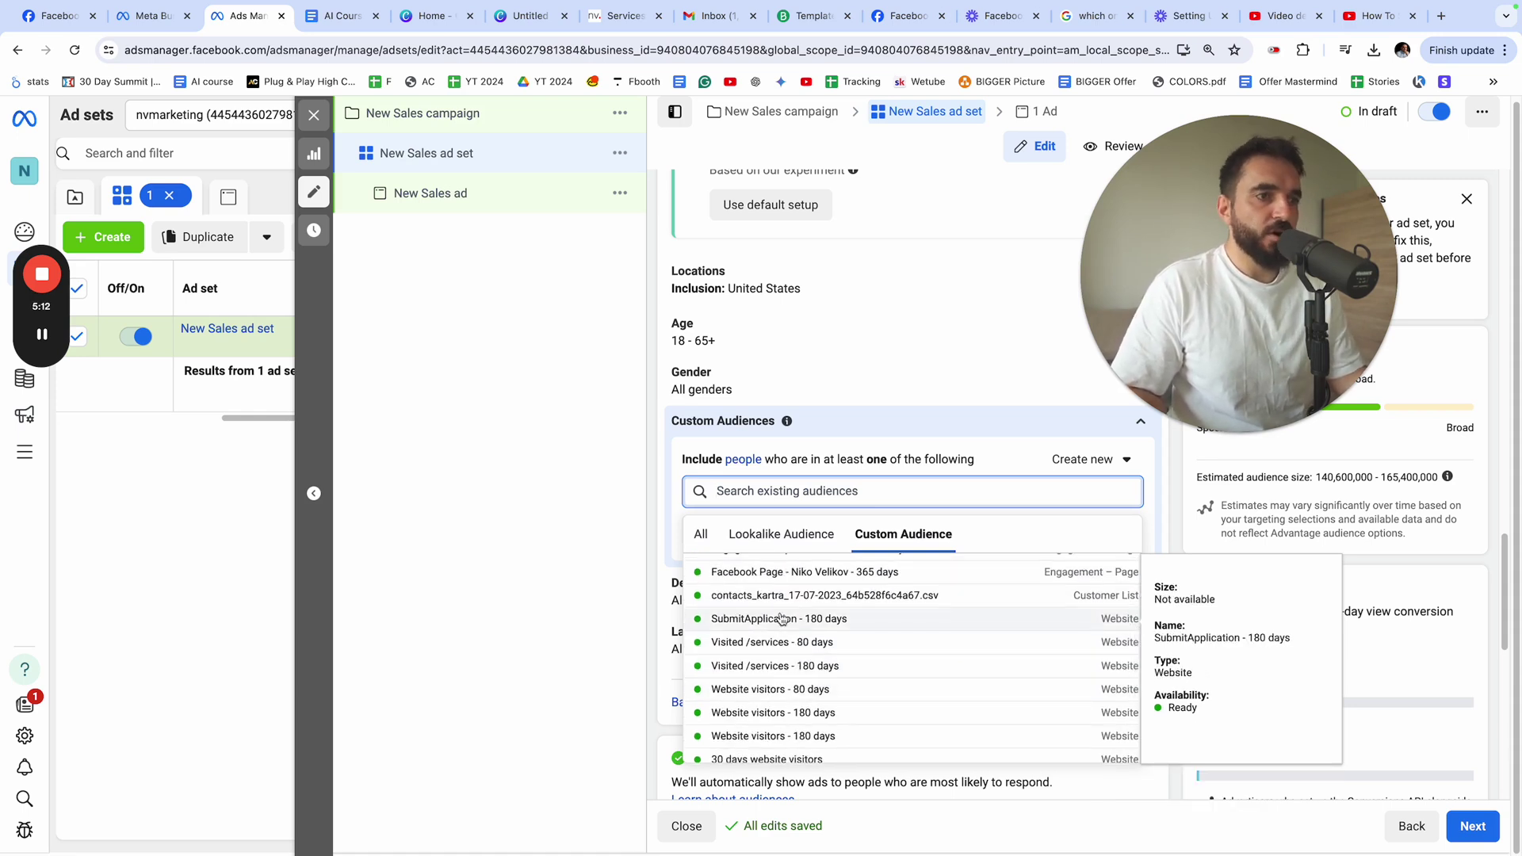
{"action": "scroll", "coordinate": [781, 619], "scroll_direction": "down", "scroll_amount": 3}
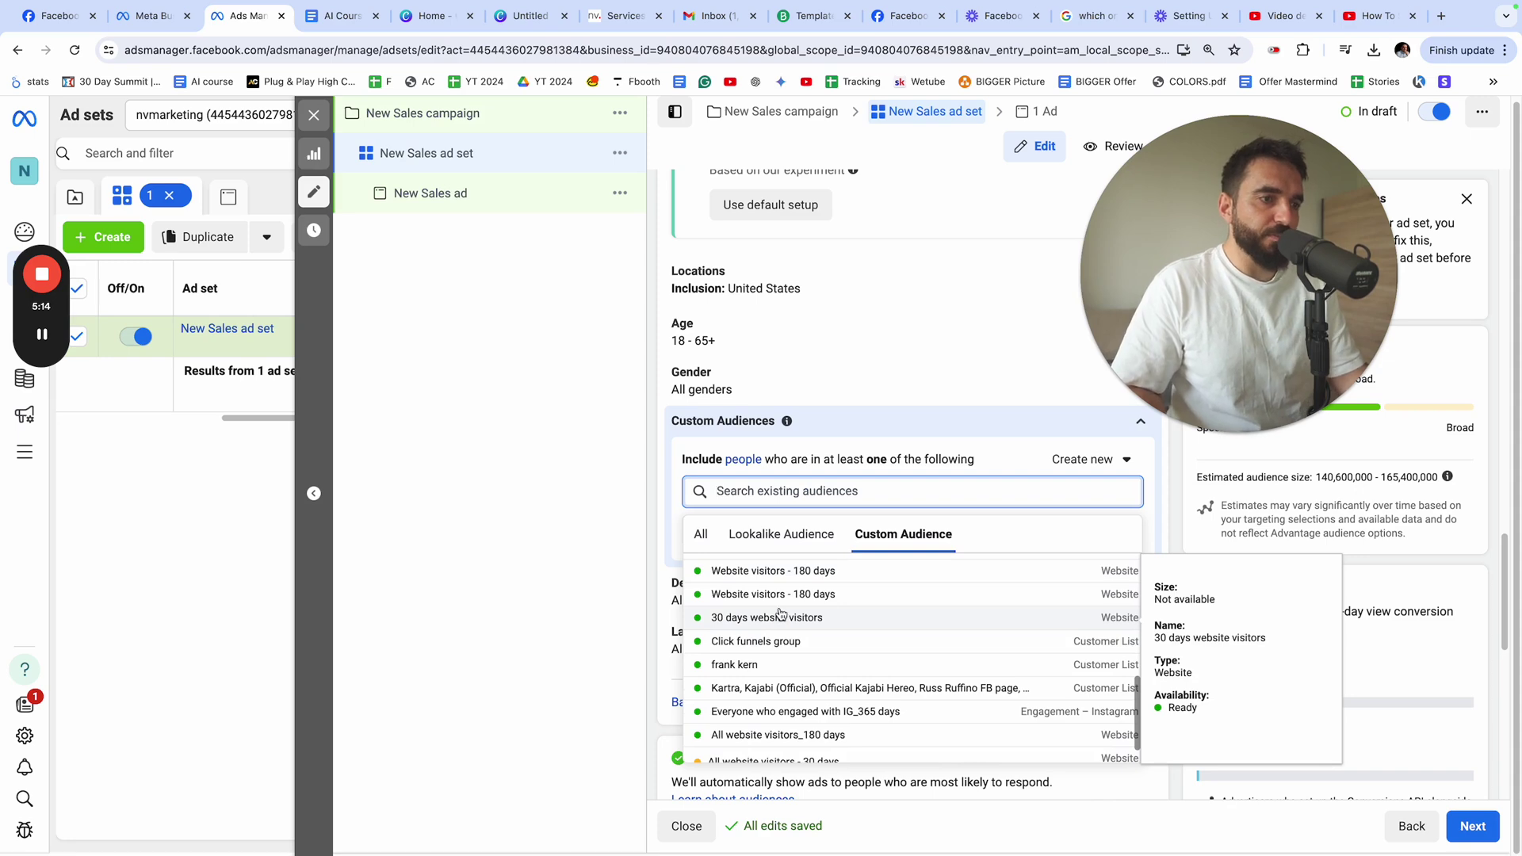
{"action": "scroll", "coordinate": [781, 614], "scroll_direction": "down", "scroll_amount": 3}
{"action": "scroll", "coordinate": [876, 491], "scroll_direction": "up", "scroll_amount": 10}
{"action": "scroll", "coordinate": [960, 505], "scroll_direction": "down", "scroll_amount": 5}
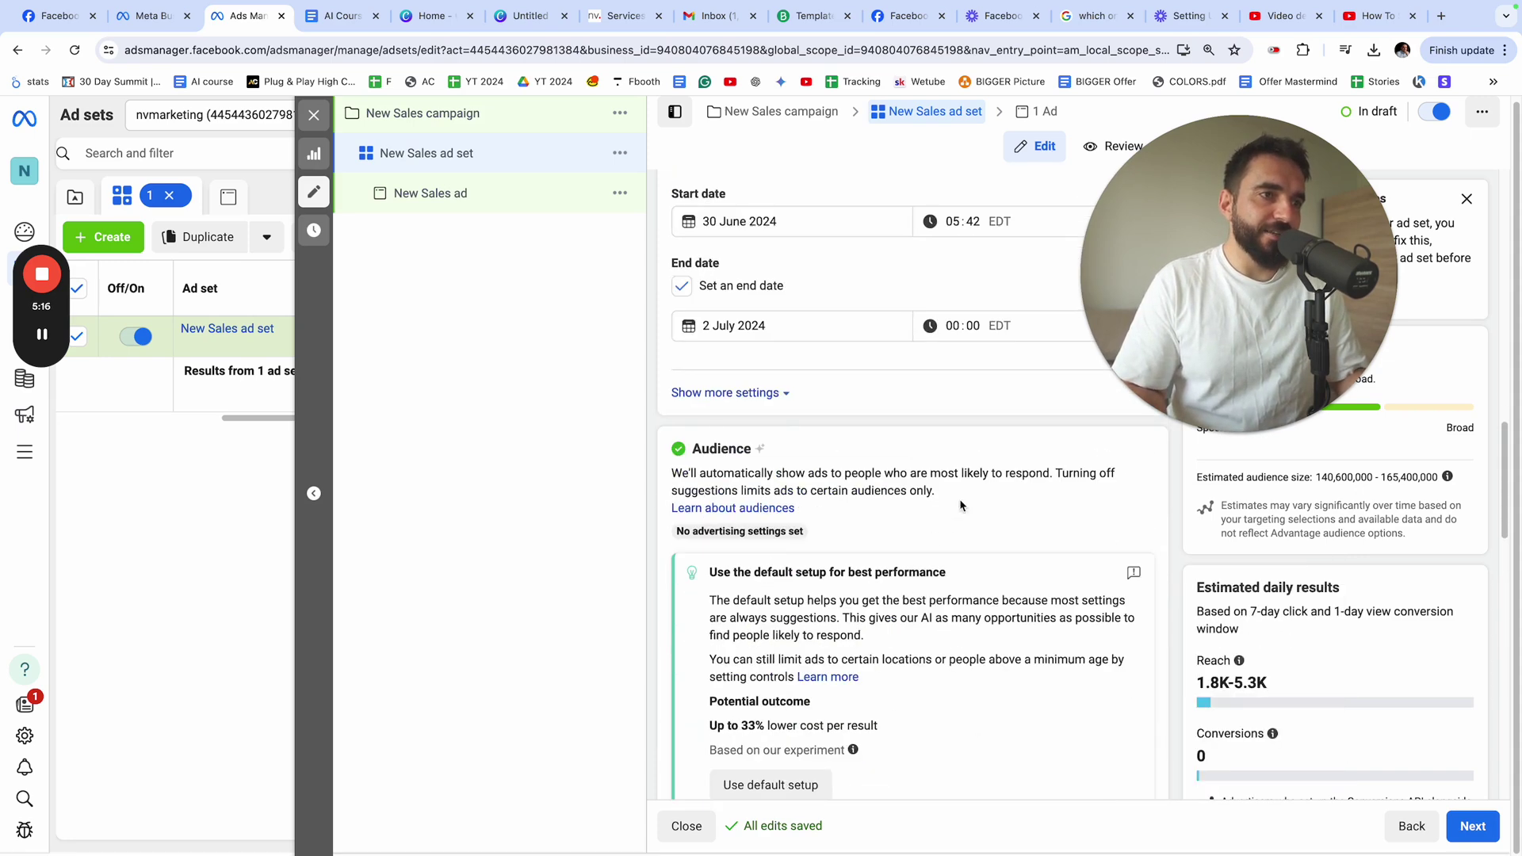
{"action": "scroll", "coordinate": [961, 504], "scroll_direction": "down", "scroll_amount": 5}
{"action": "double_click", "coordinate": [917, 591]}
{"action": "scroll", "coordinate": [877, 621], "scroll_direction": "down", "scroll_amount": 3}
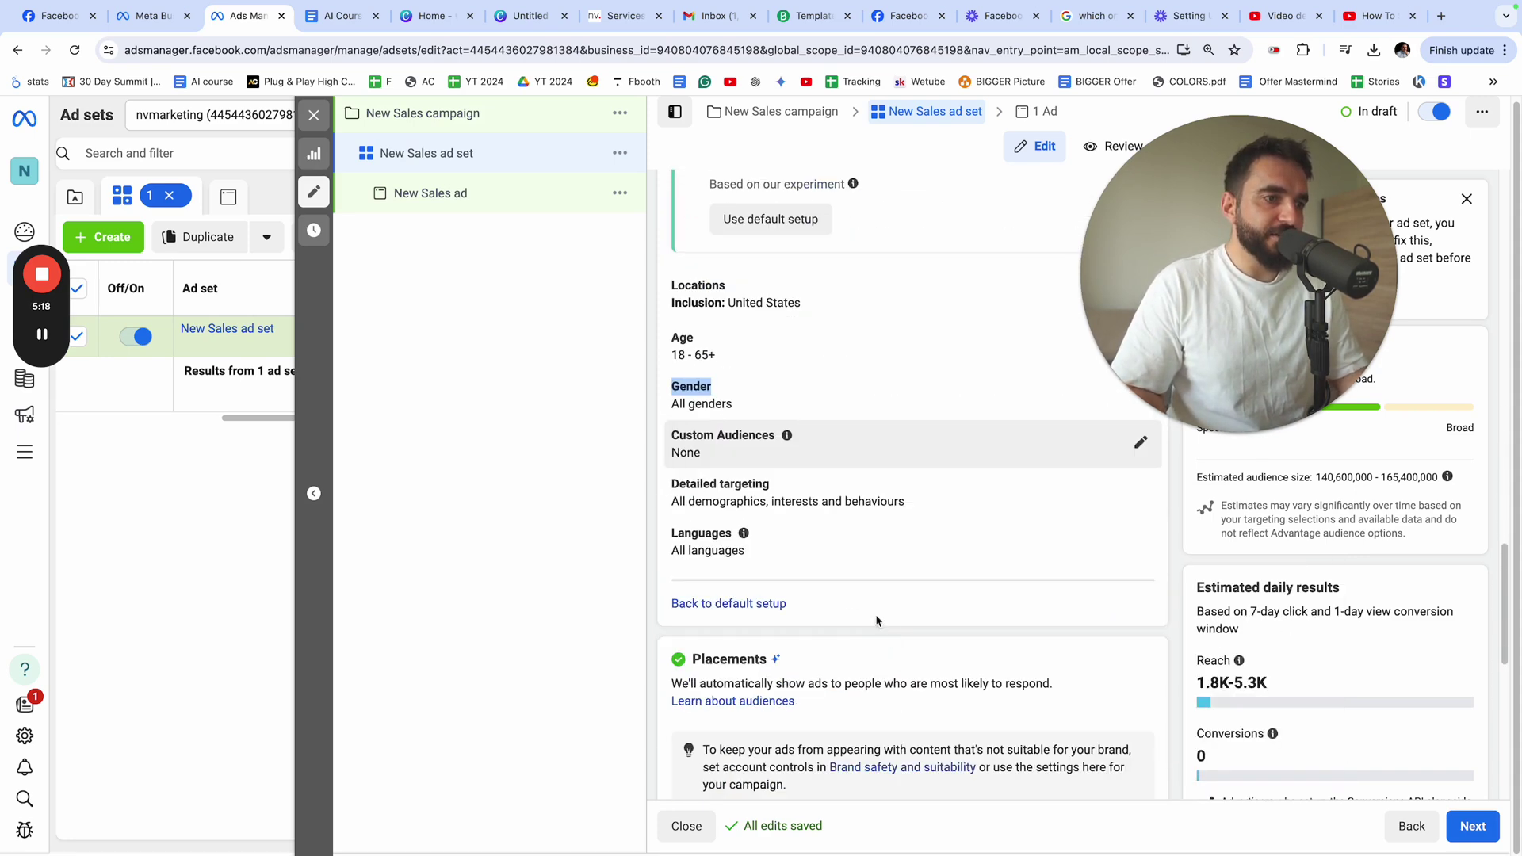
Add the interest "Email marketing (marketing)" to the audience's detailed targeting
{"action": "left_click", "coordinate": [911, 492]}
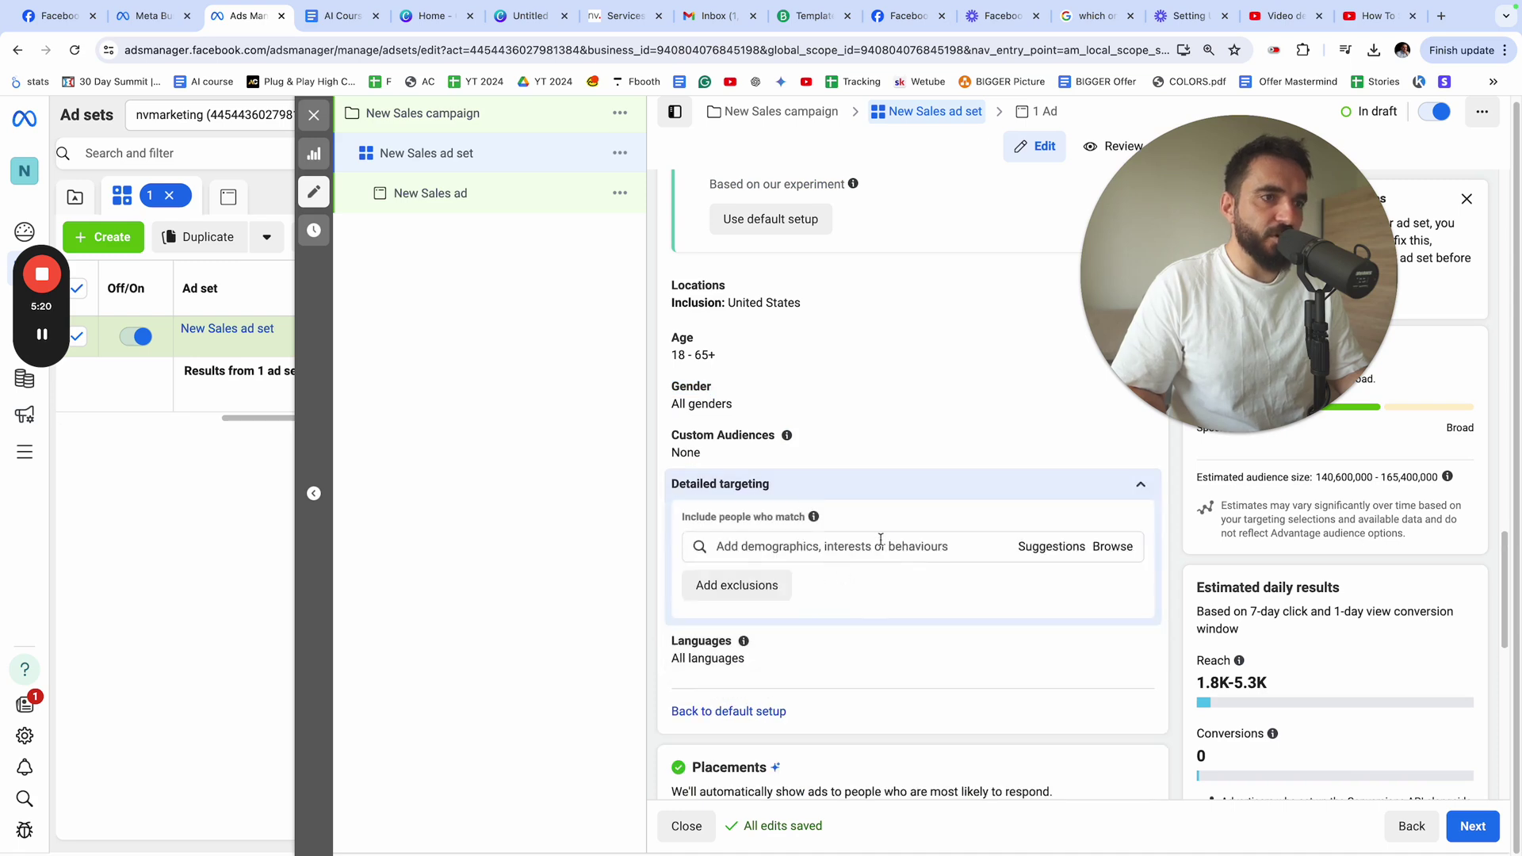
{"action": "left_click", "coordinate": [751, 547]}
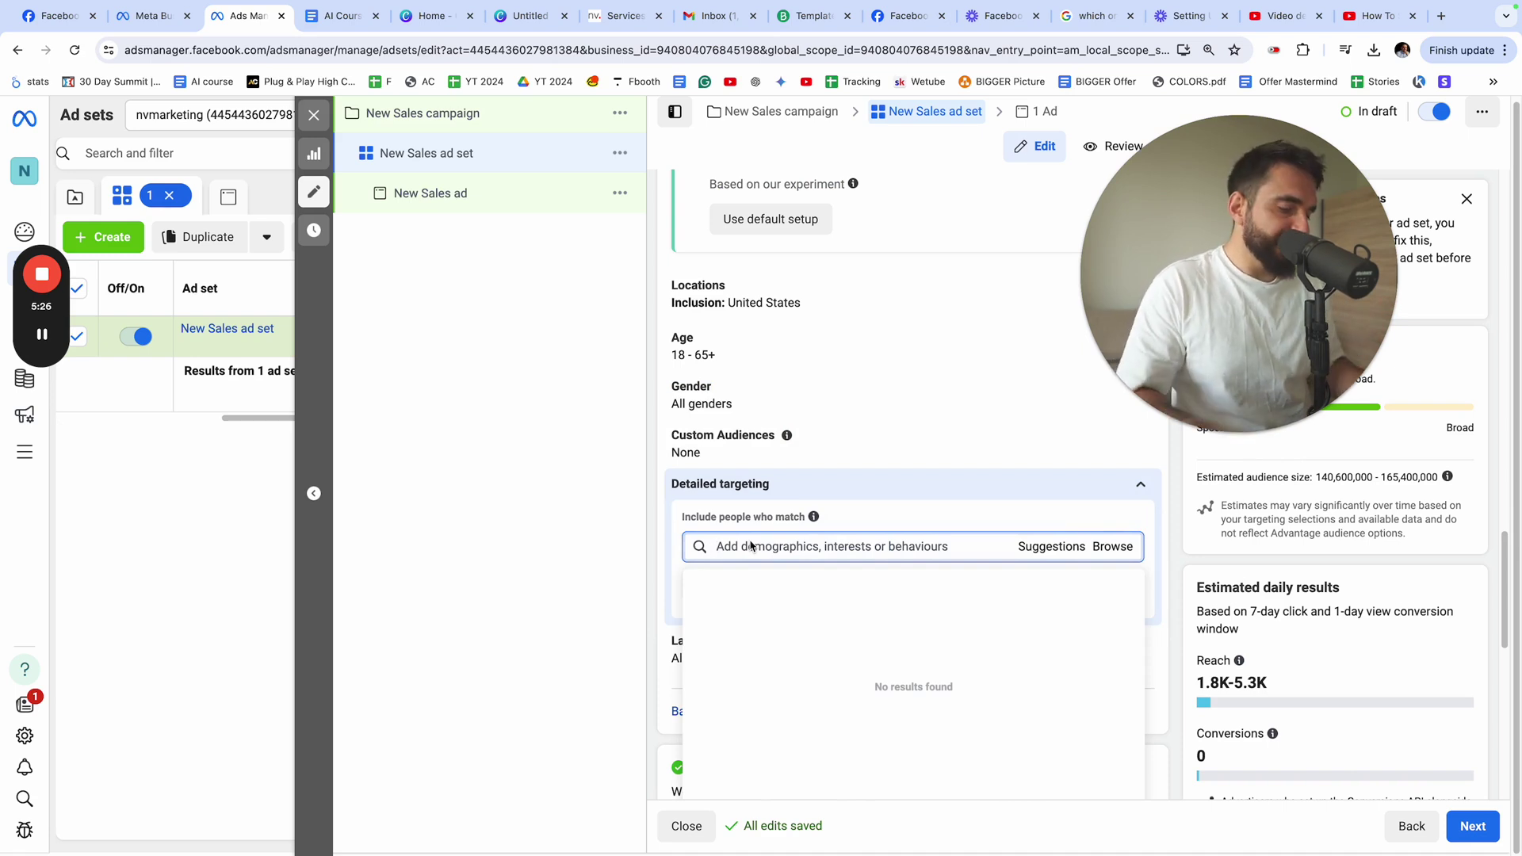
{"action": "type", "text": "email marketing"}
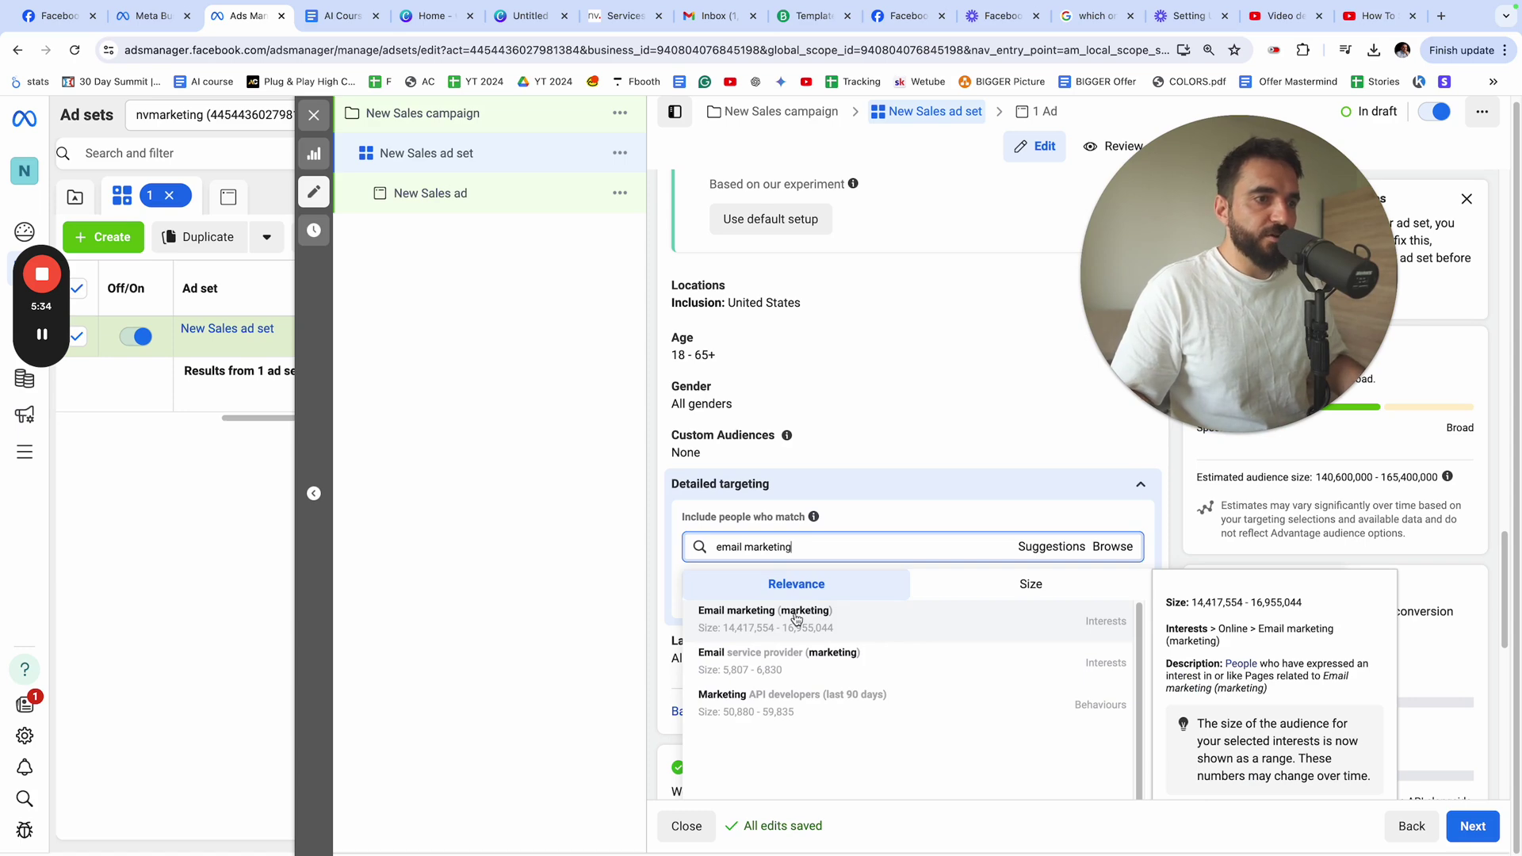
{"action": "left_click", "coordinate": [796, 618]}
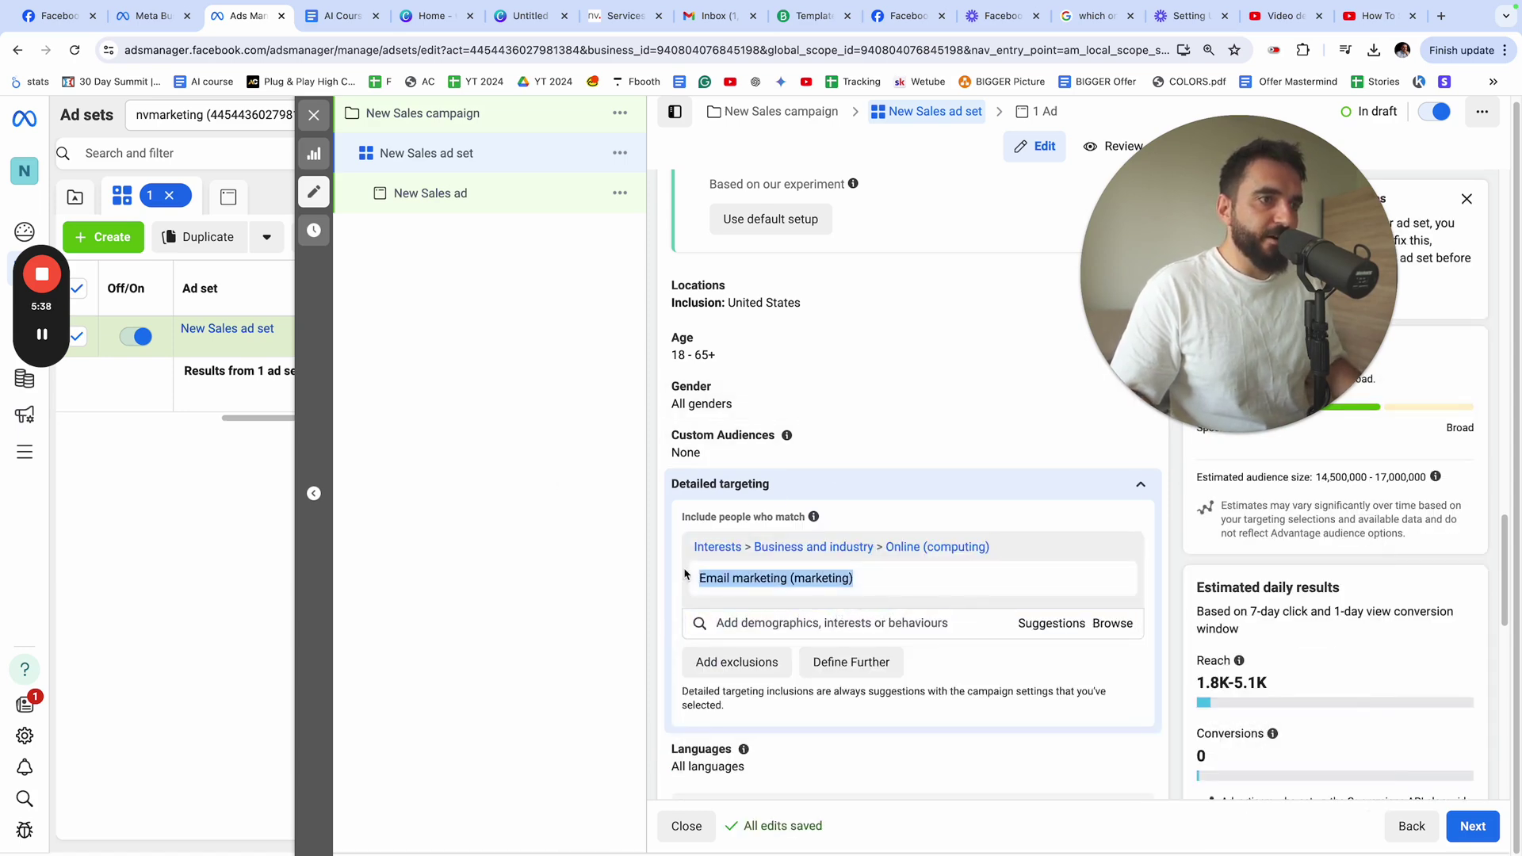
Rename the ad set as "Email marketing (marketing)"
{"action": "scroll", "coordinate": [845, 417], "scroll_direction": "up", "scroll_amount": 10}
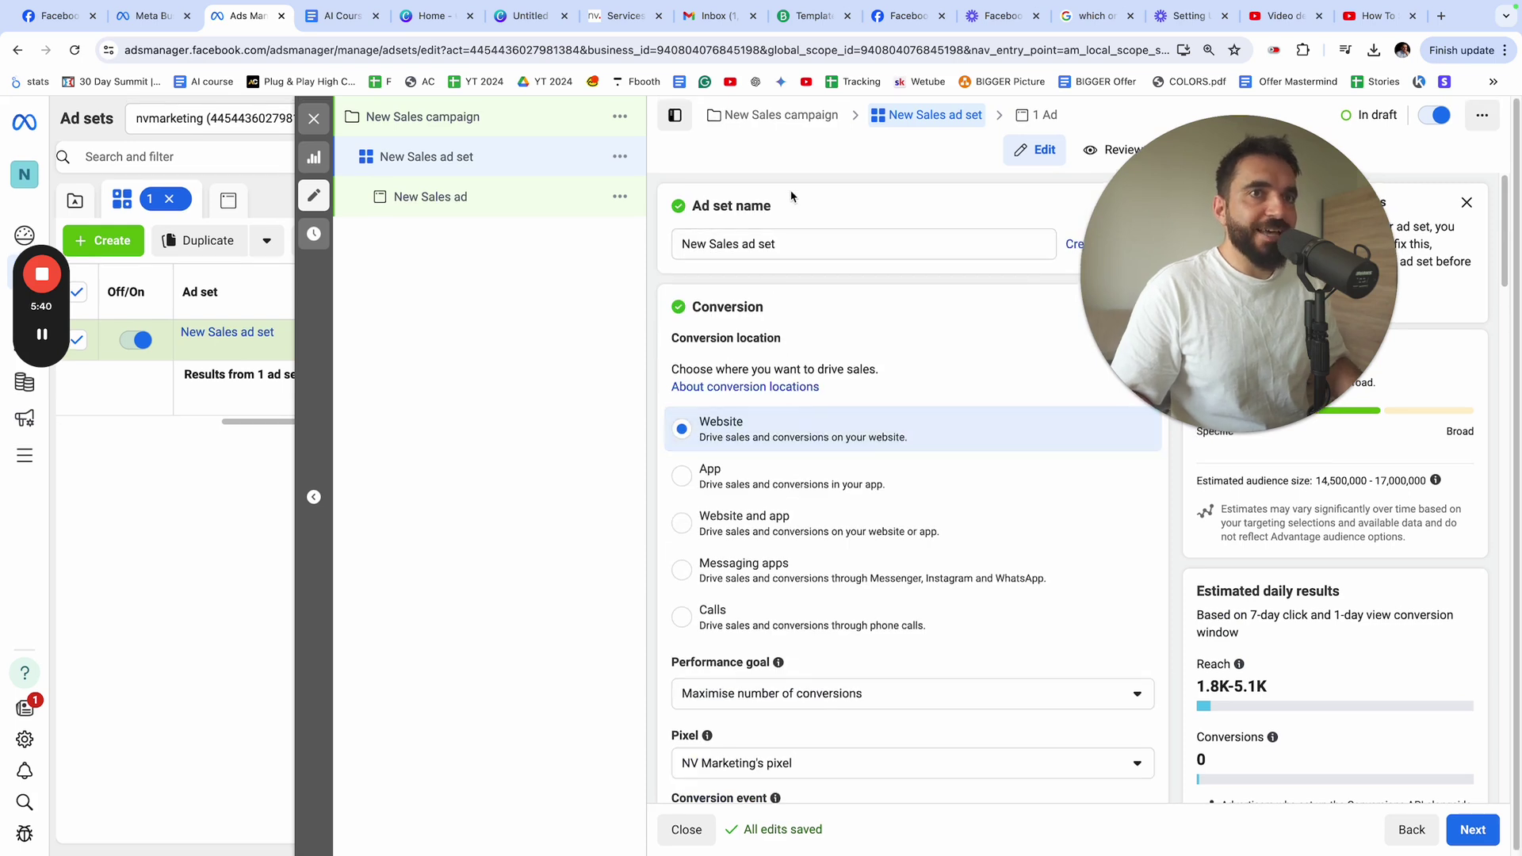
{"action": "left_click", "coordinate": [880, 237]}
{"action": "key", "text": "ctrl+a"}
{"action": "type", "text": "Email marketing (marketing)"}
{"action": "left_click", "coordinate": [894, 215]}
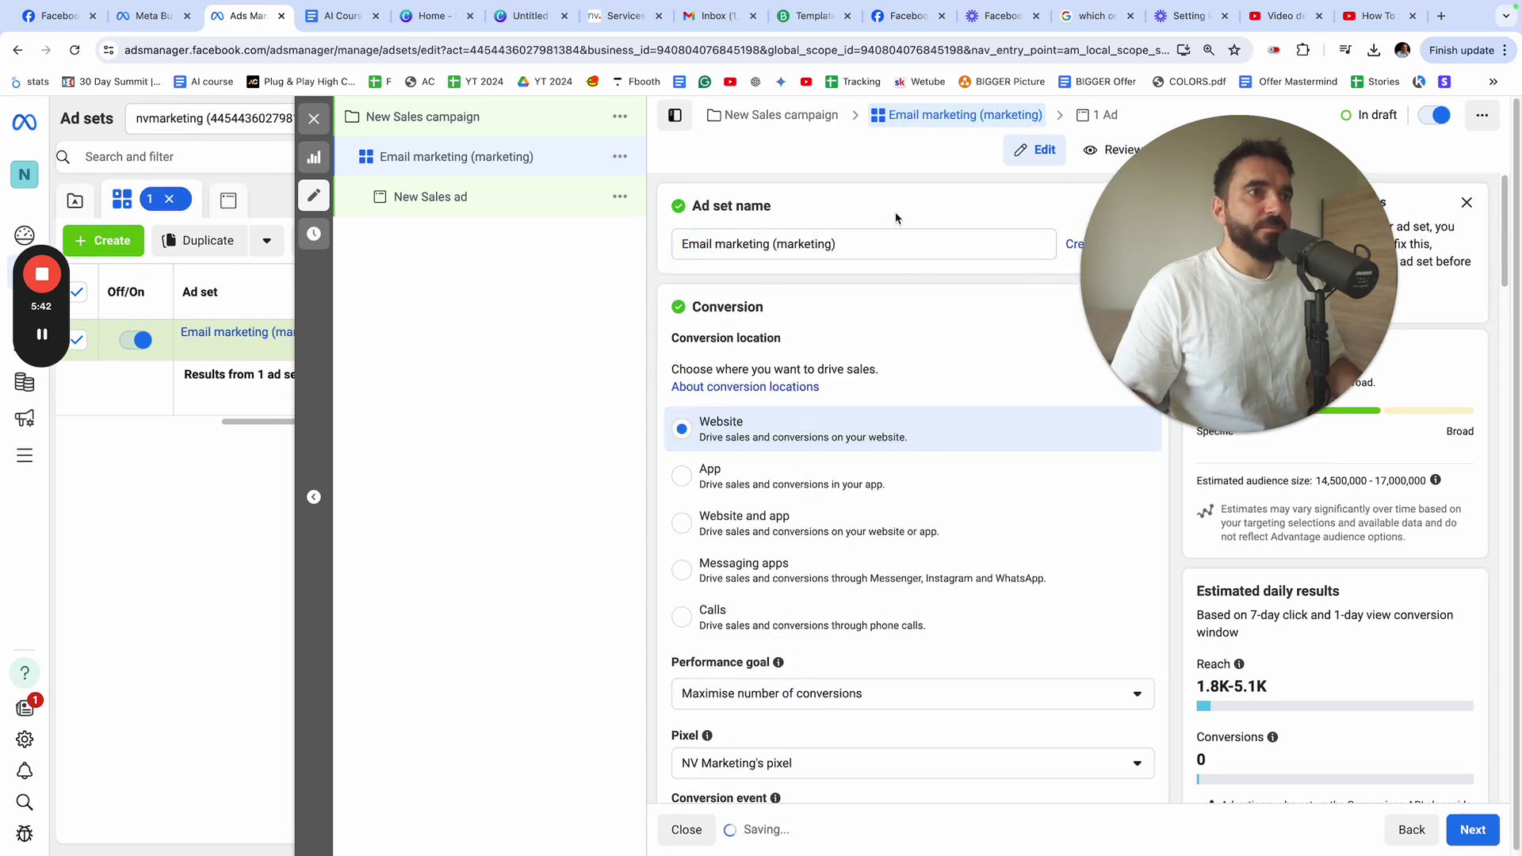
Set the audience language to English (All)
{"action": "scroll", "coordinate": [886, 506], "scroll_direction": "down", "scroll_amount": 6}
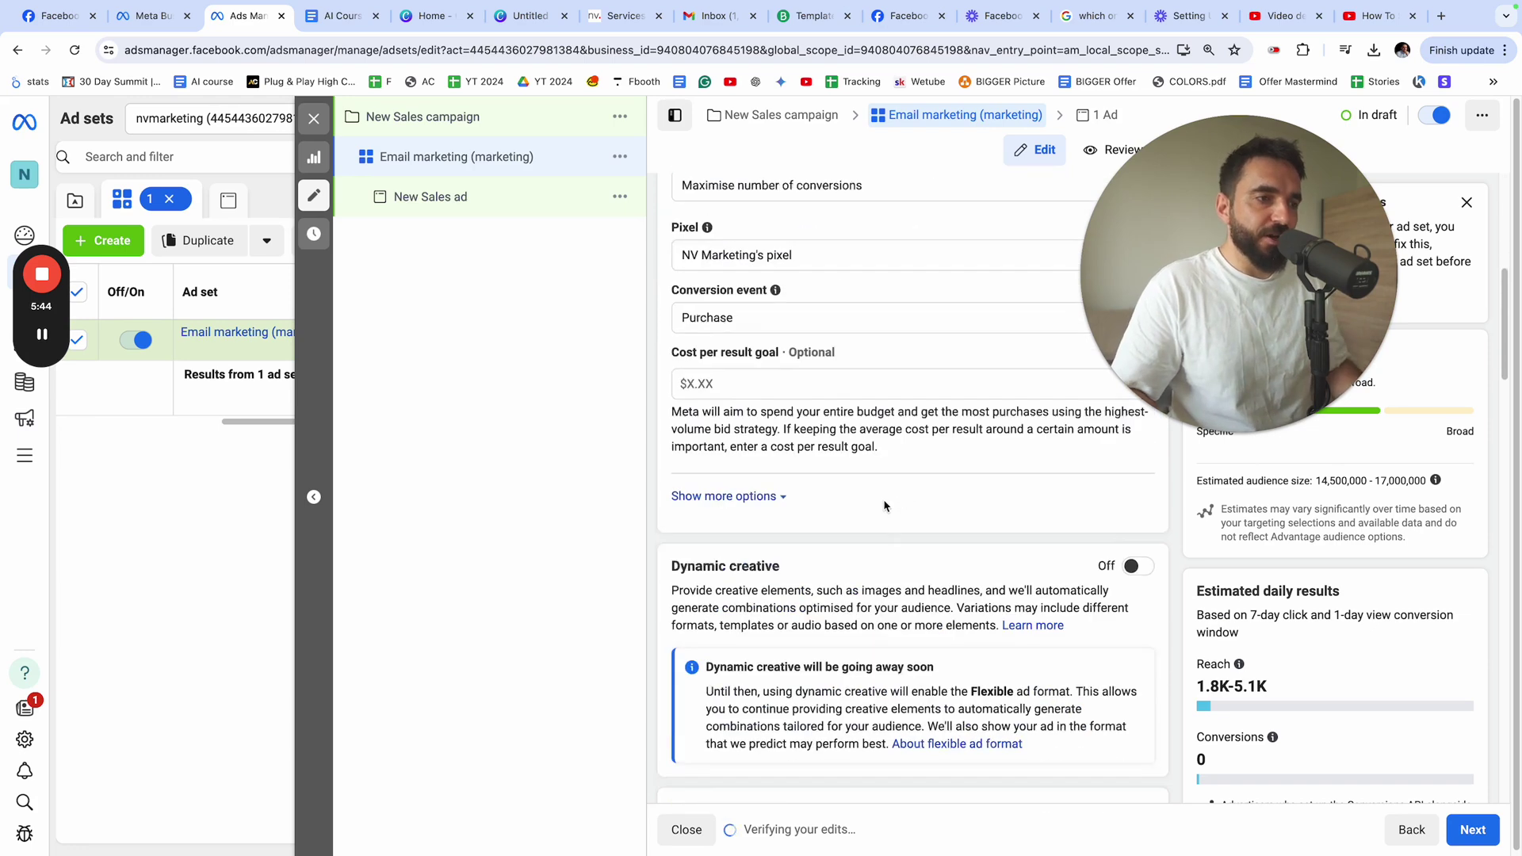
{"action": "scroll", "coordinate": [885, 506], "scroll_direction": "down", "scroll_amount": 10}
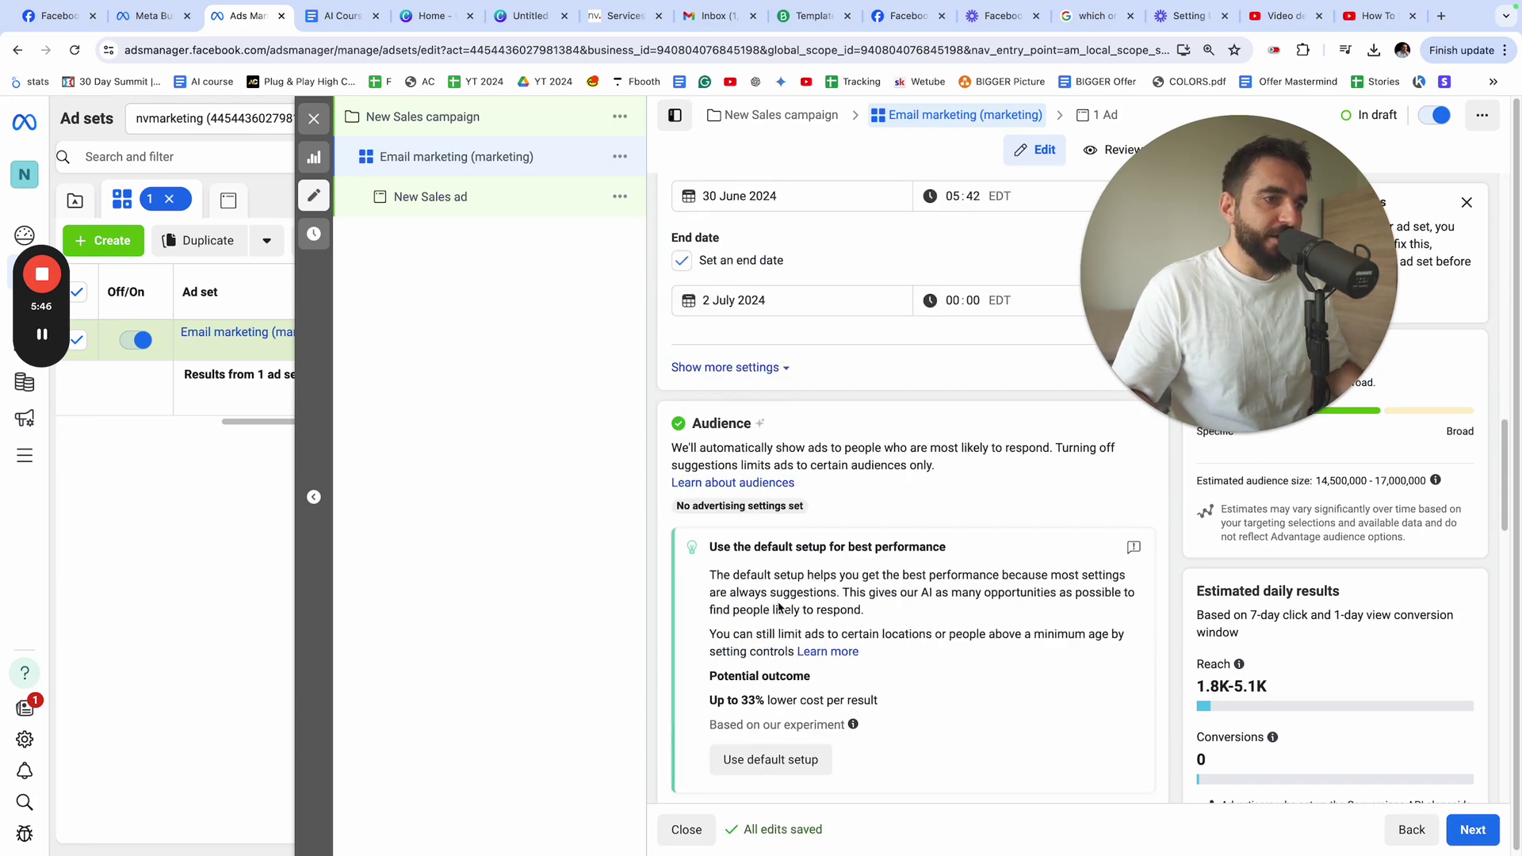
{"action": "scroll", "coordinate": [779, 607], "scroll_direction": "down", "scroll_amount": 10}
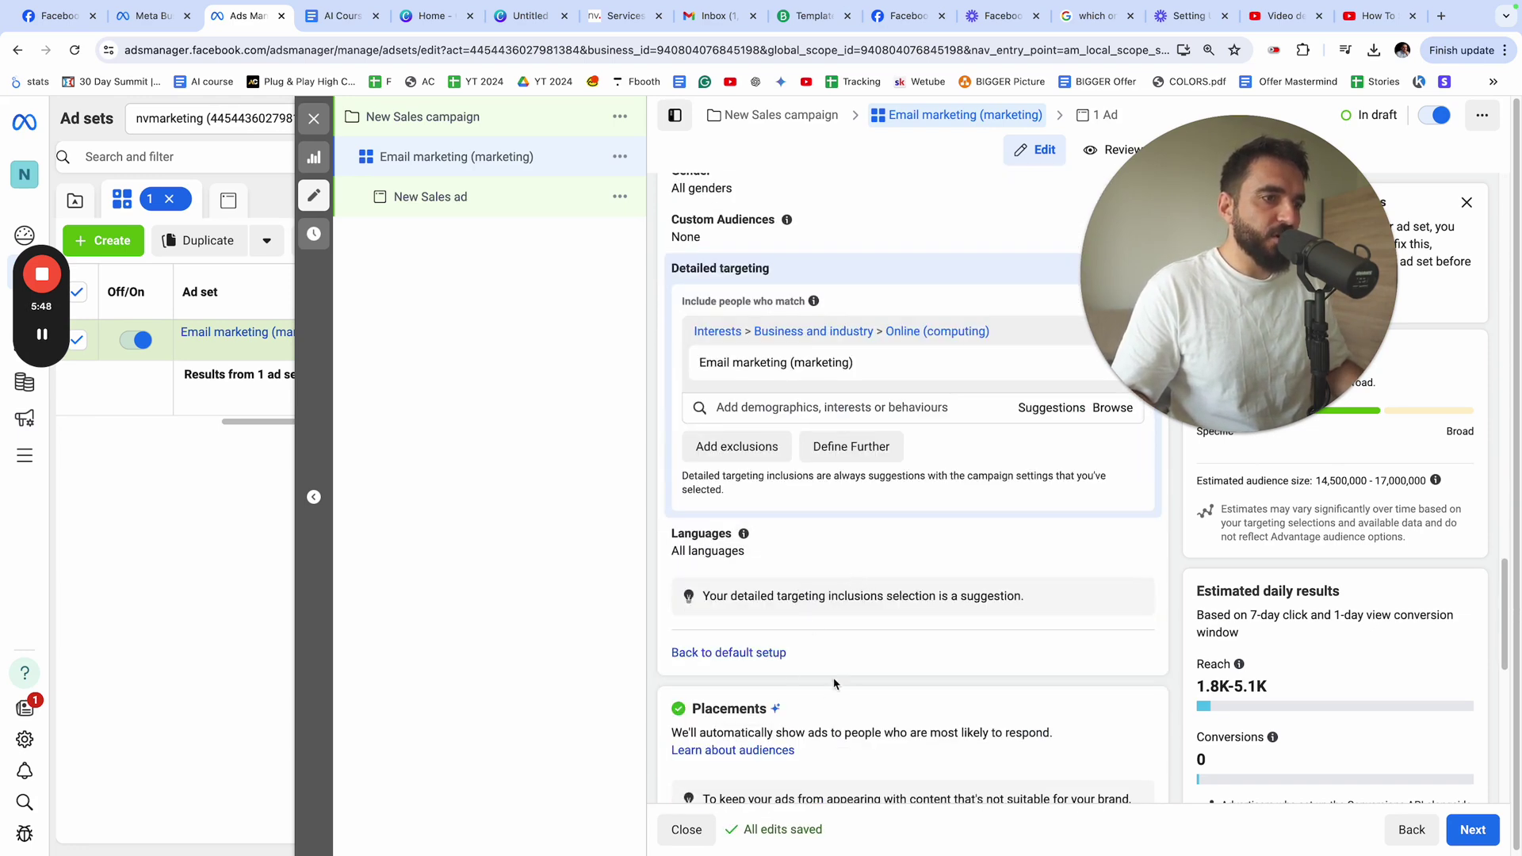
{"action": "scroll", "coordinate": [833, 683], "scroll_direction": "down", "scroll_amount": 1}
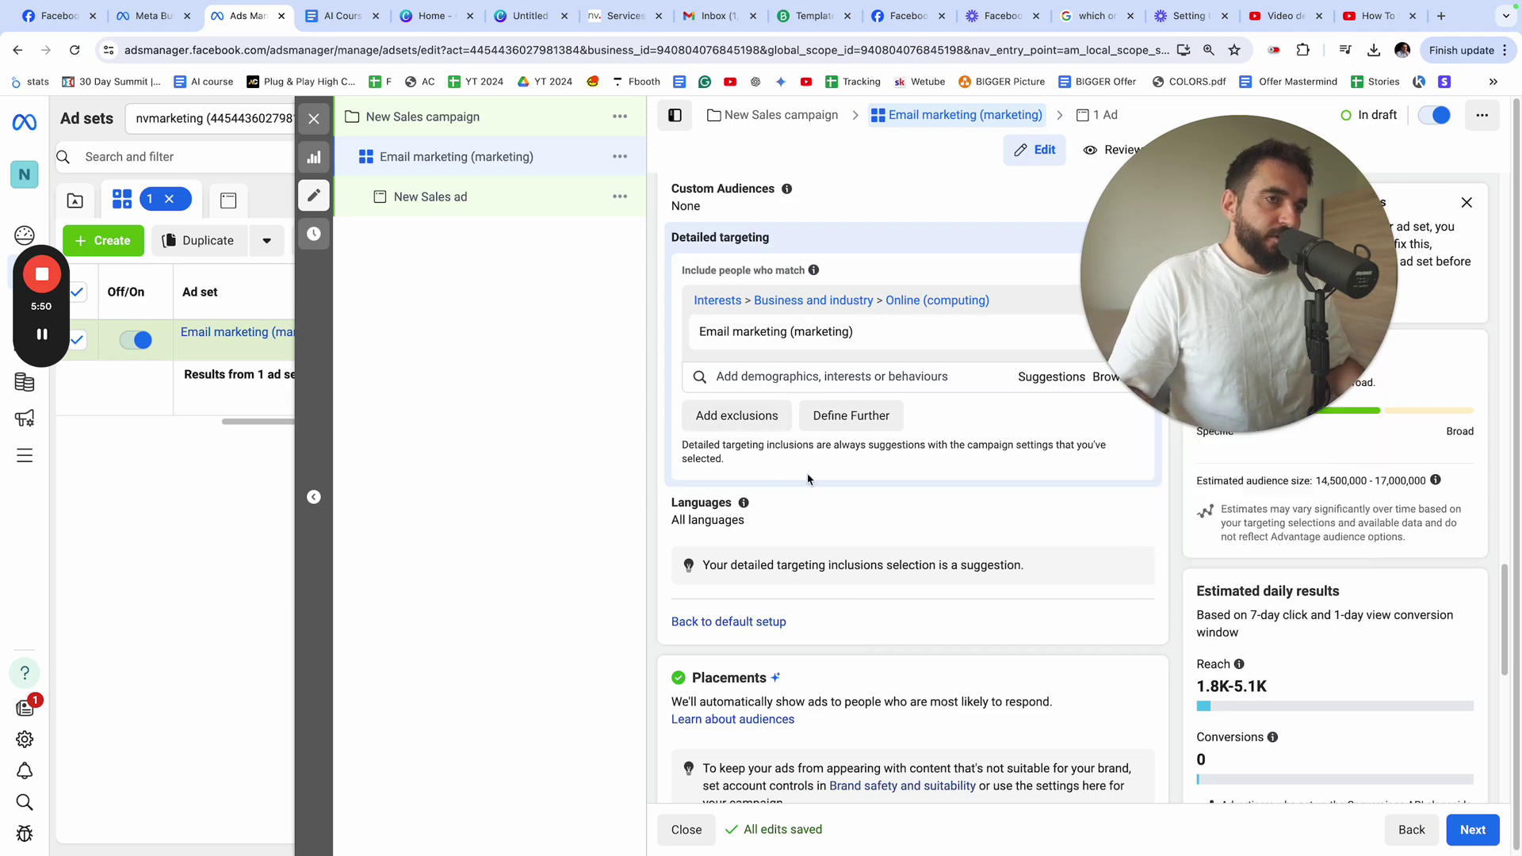
{"action": "left_click", "coordinate": [707, 520]}
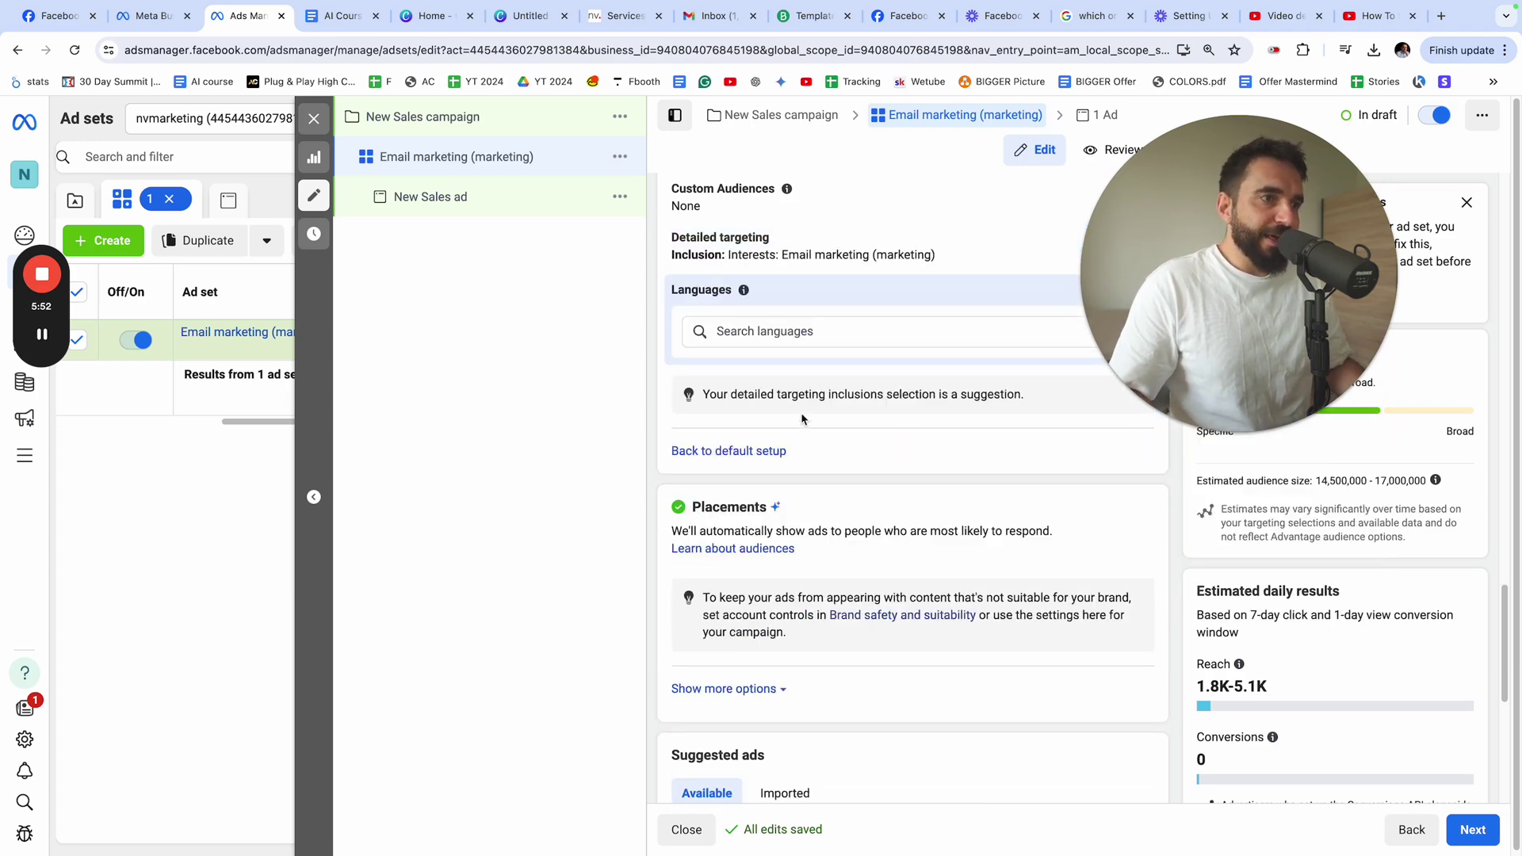
{"action": "left_click", "coordinate": [785, 331]}
{"action": "type", "text": "en"}
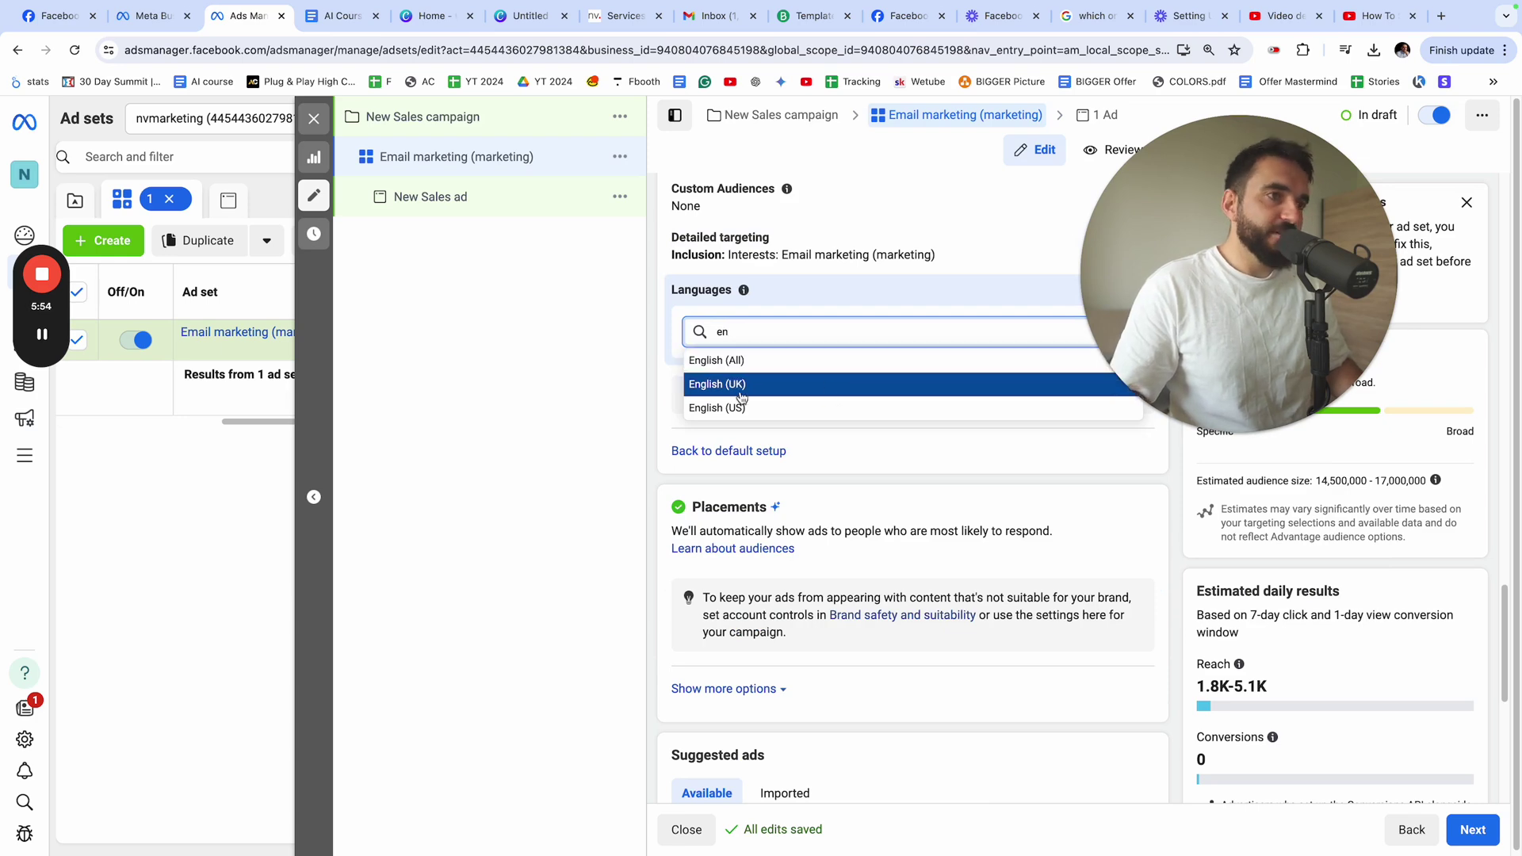
{"action": "left_click", "coordinate": [737, 361]}
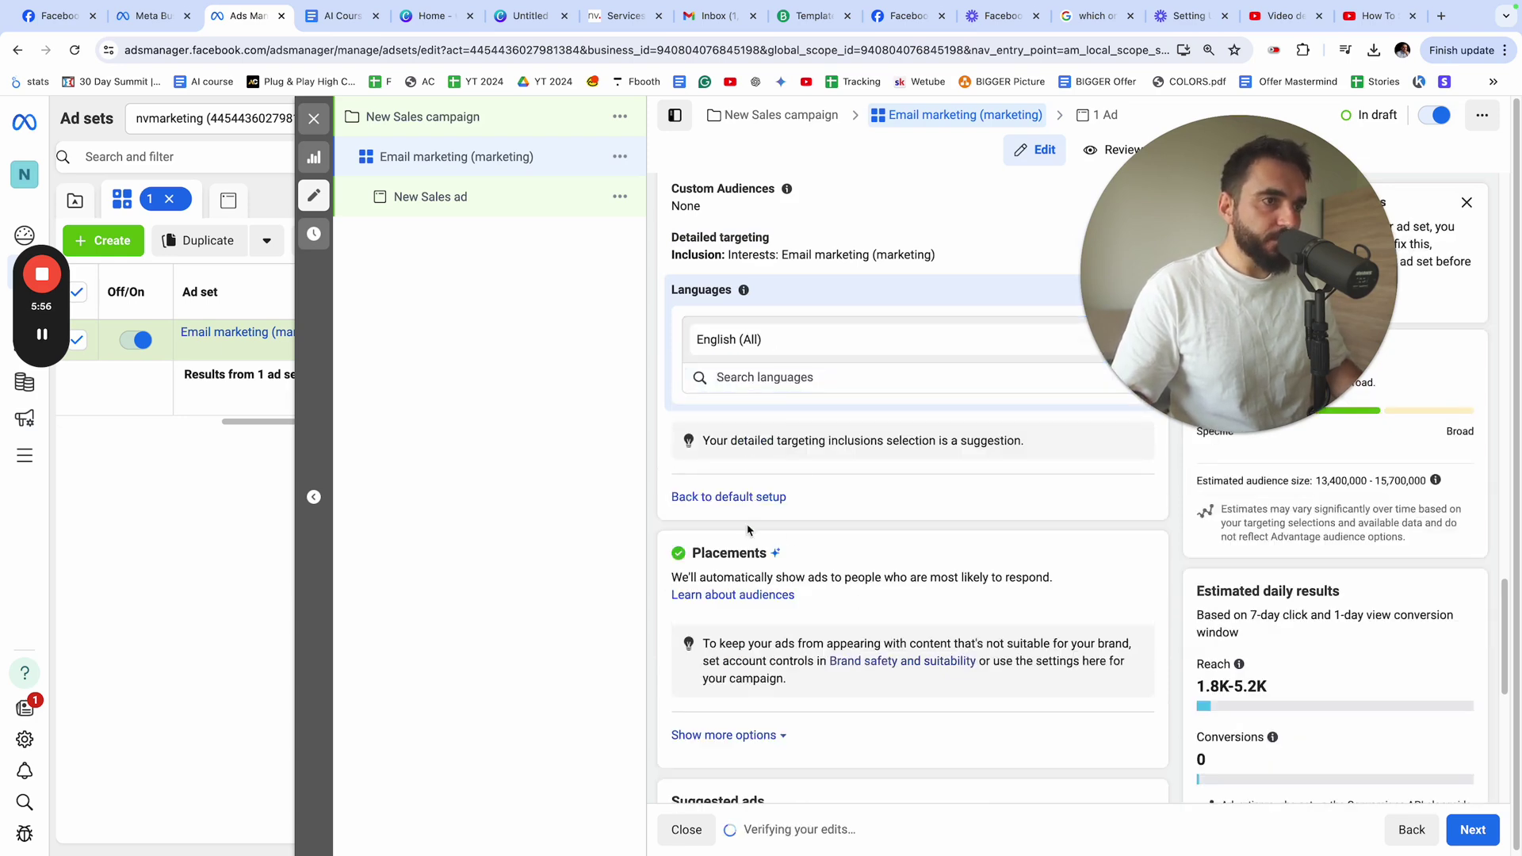
Reveal the additional Placements options and examine the device, operating system and platform choices
{"action": "scroll", "coordinate": [761, 533], "scroll_direction": "down", "scroll_amount": 5}
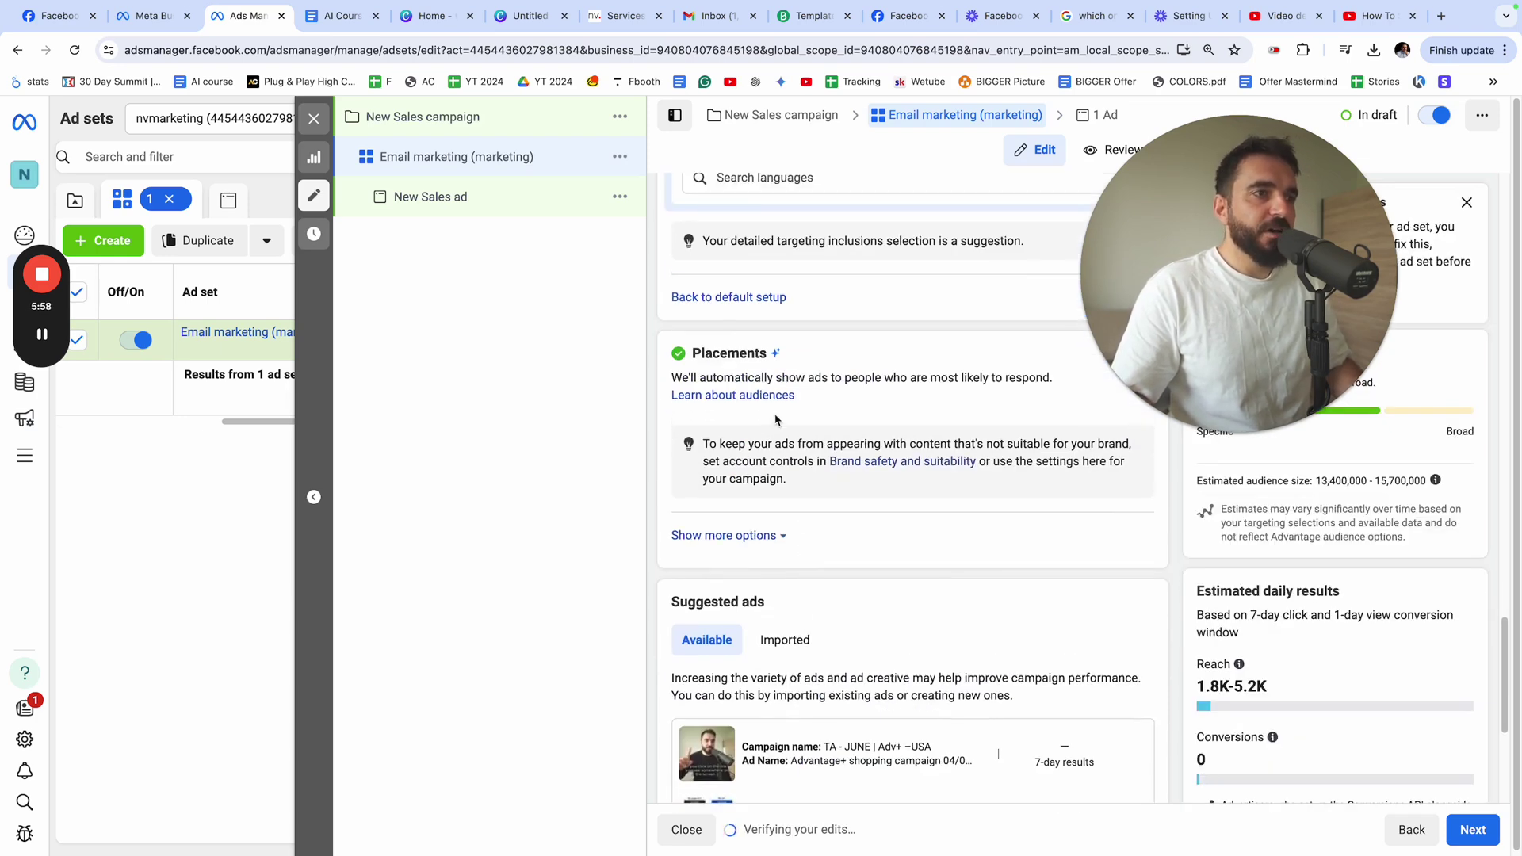
{"action": "left_click", "coordinate": [723, 535]}
{"action": "scroll", "coordinate": [822, 570], "scroll_direction": "down", "scroll_amount": 4}
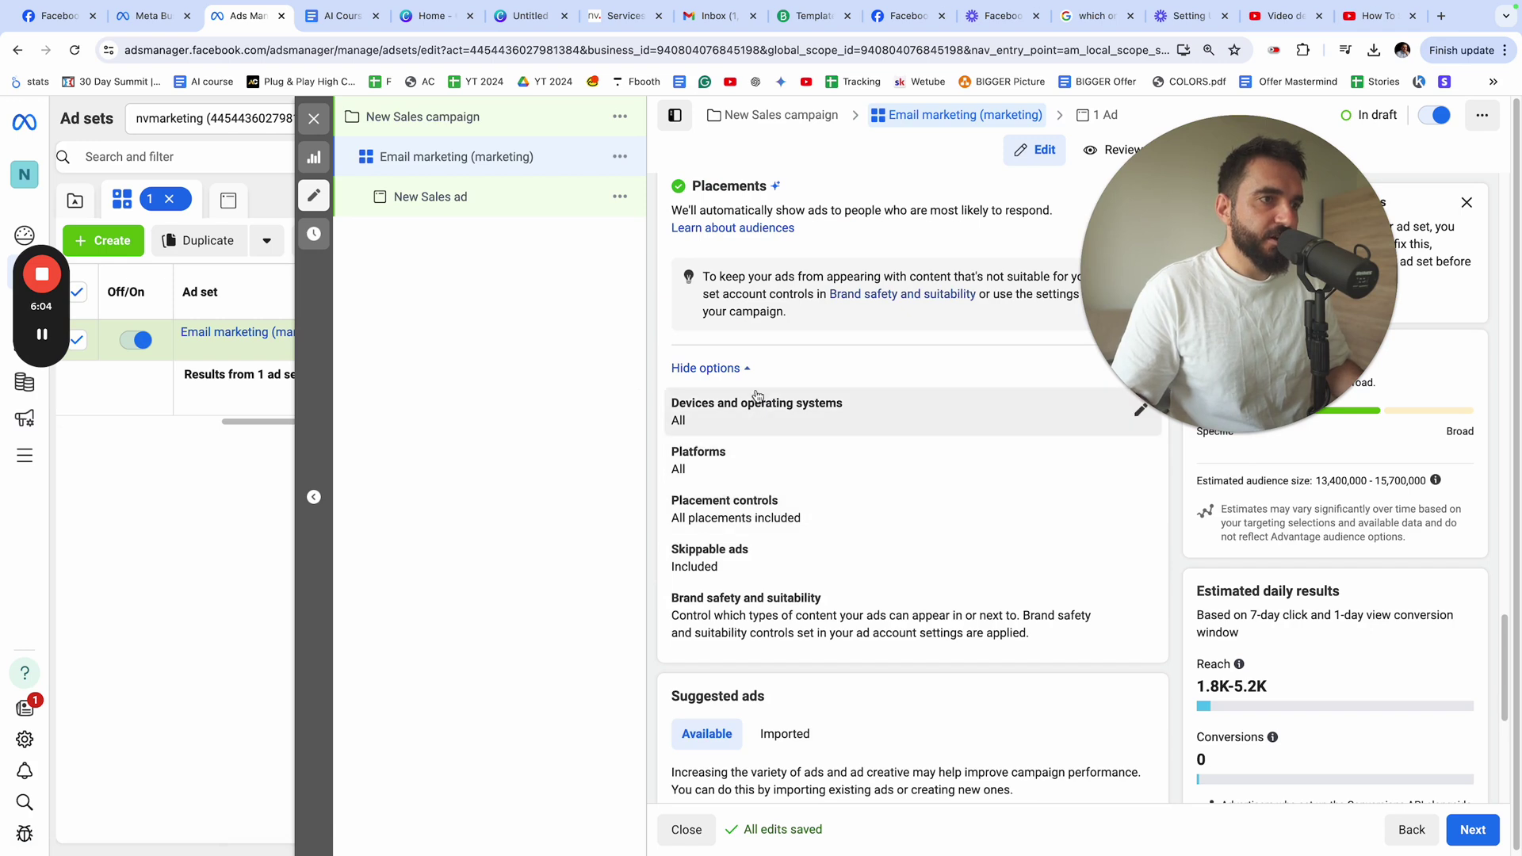
{"action": "left_click", "coordinate": [816, 410]}
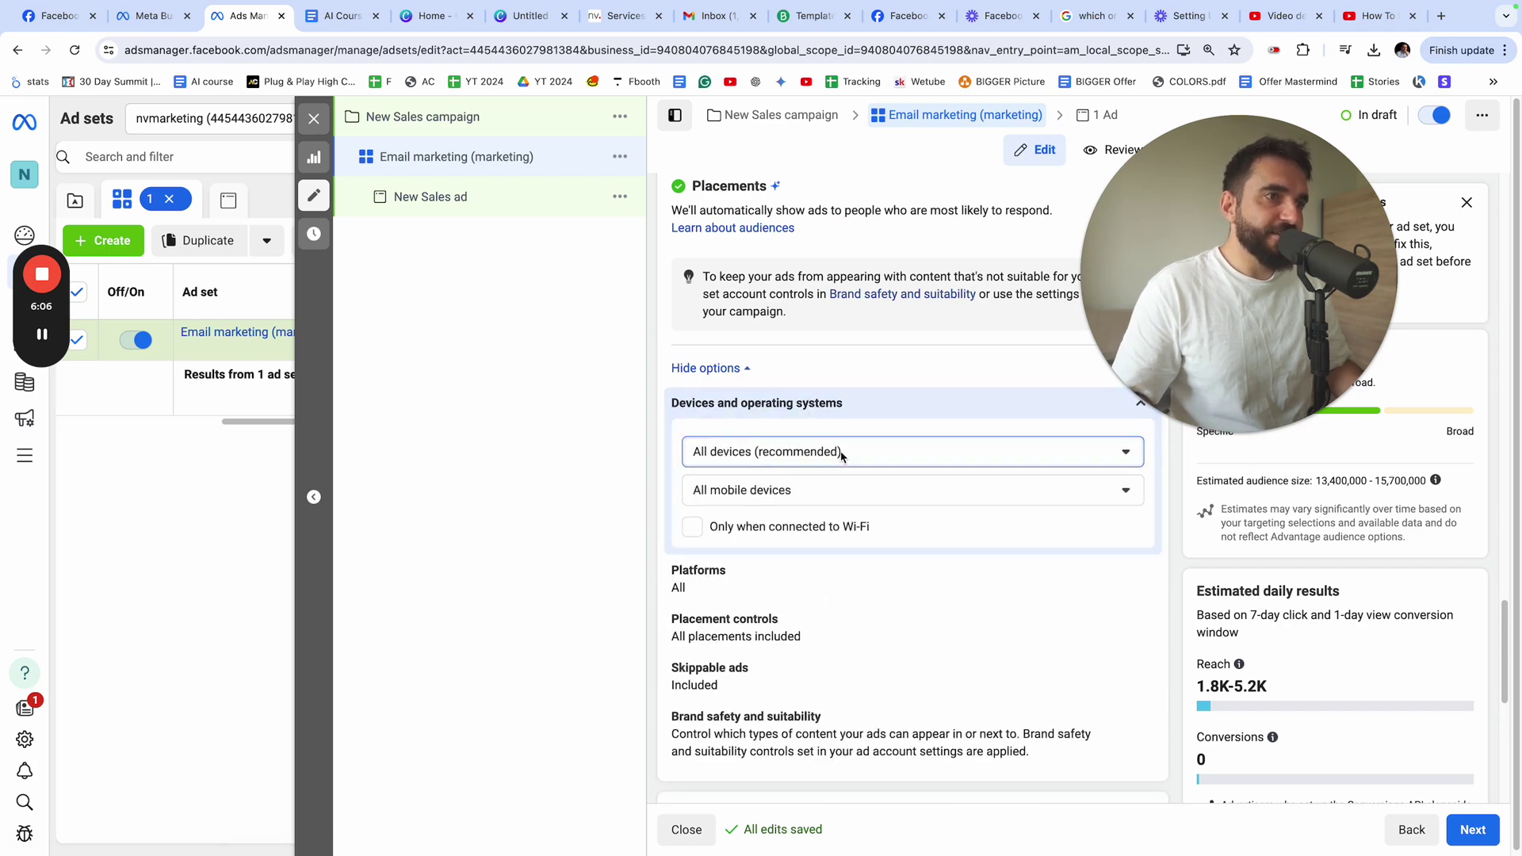
{"action": "left_click", "coordinate": [841, 453]}
{"action": "left_click", "coordinate": [840, 453]}
{"action": "left_click", "coordinate": [761, 495]}
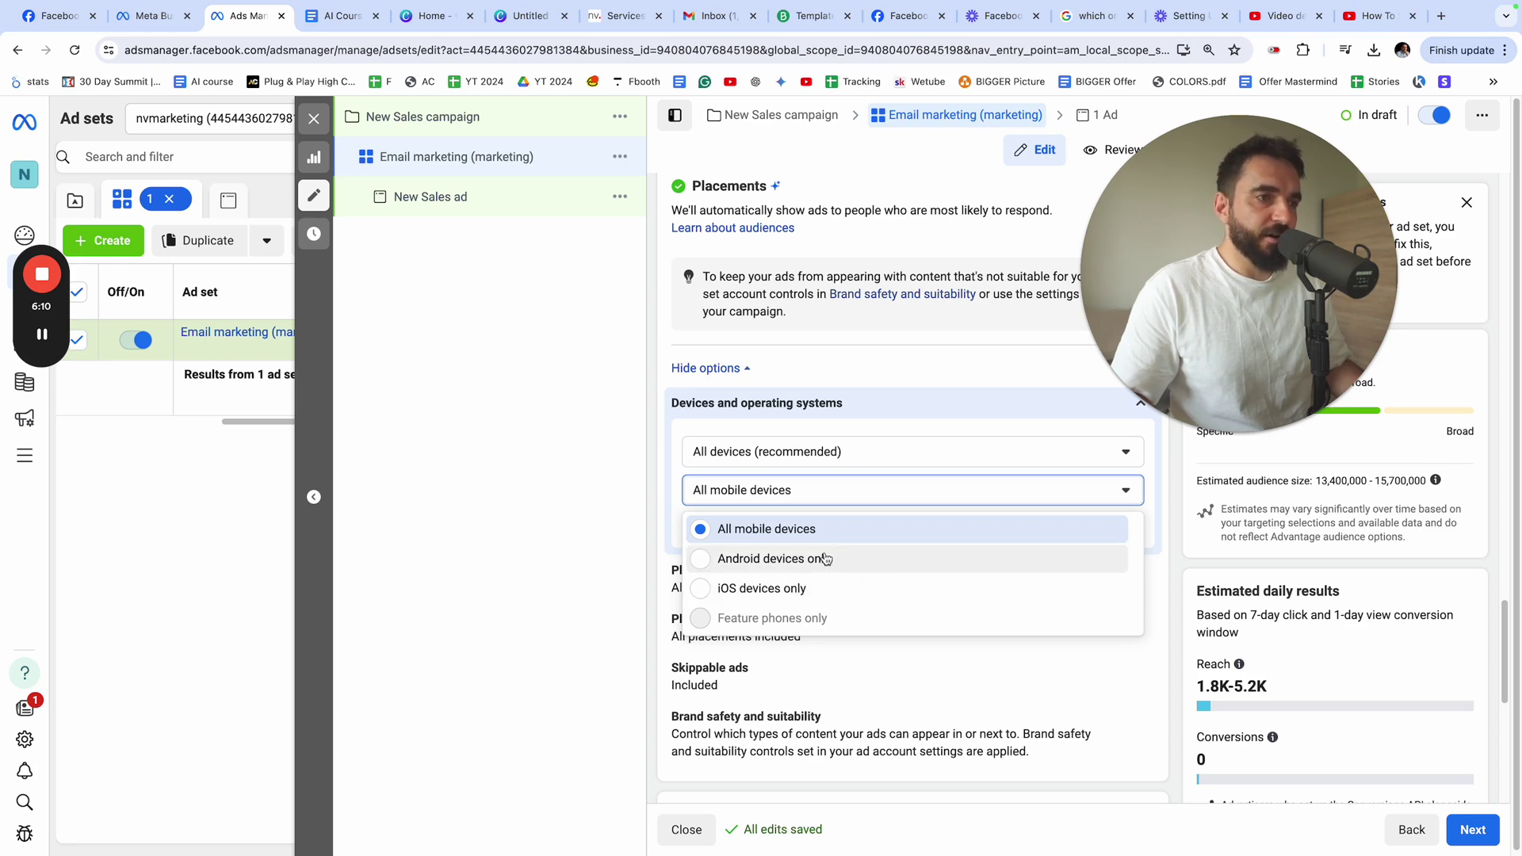
{"action": "left_click", "coordinate": [768, 493]}
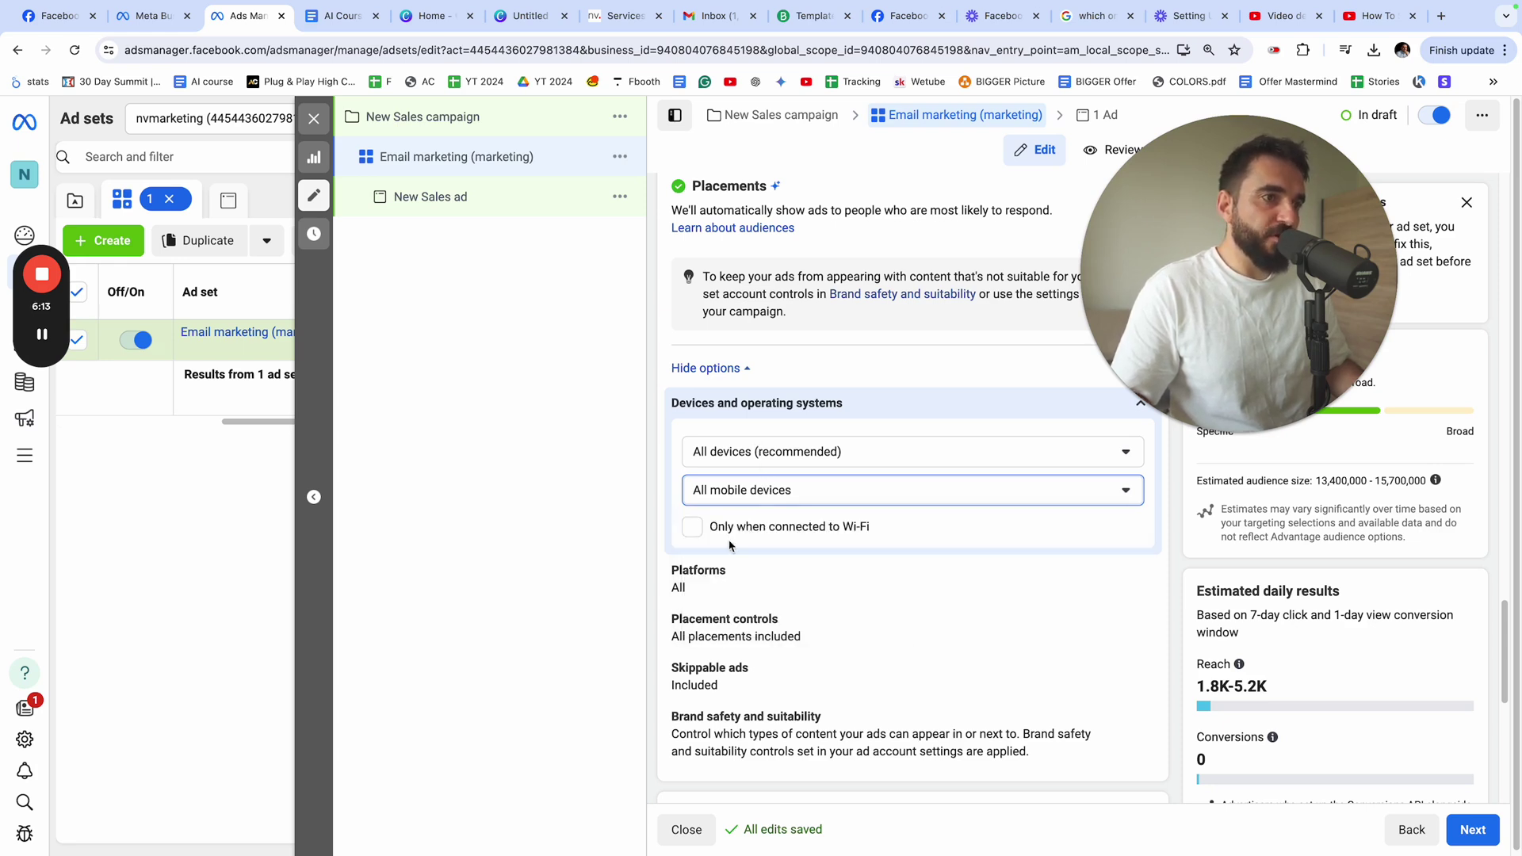
{"action": "left_click", "coordinate": [698, 577]}
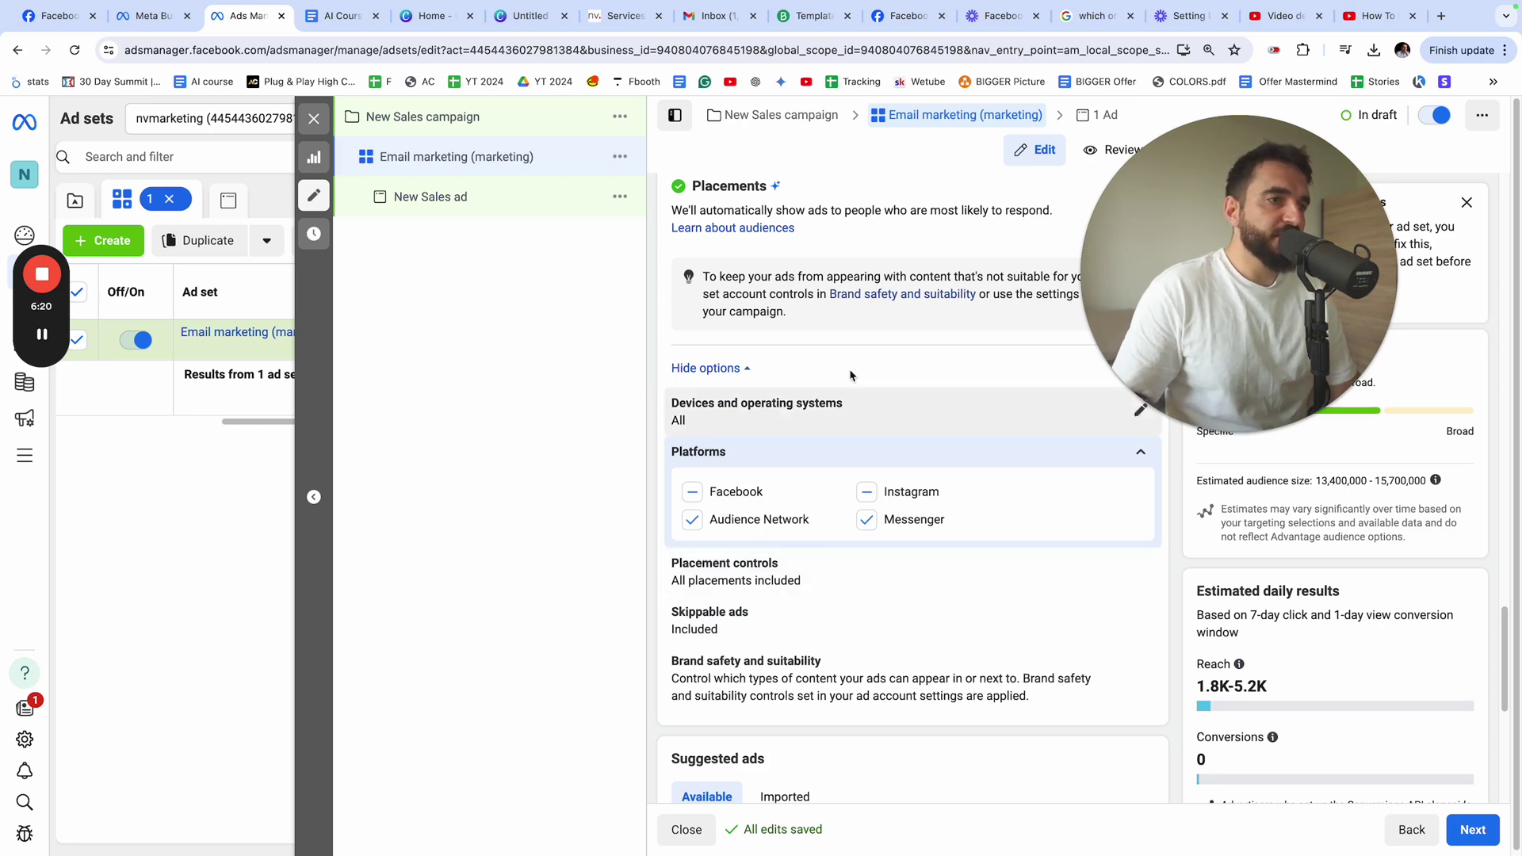
Expand the Feeds and the Stories and Reels placements, and exclude Instagram Reels and Facebook Reels
{"action": "left_click", "coordinate": [757, 564]}
{"action": "scroll", "coordinate": [824, 555], "scroll_direction": "down", "scroll_amount": 2}
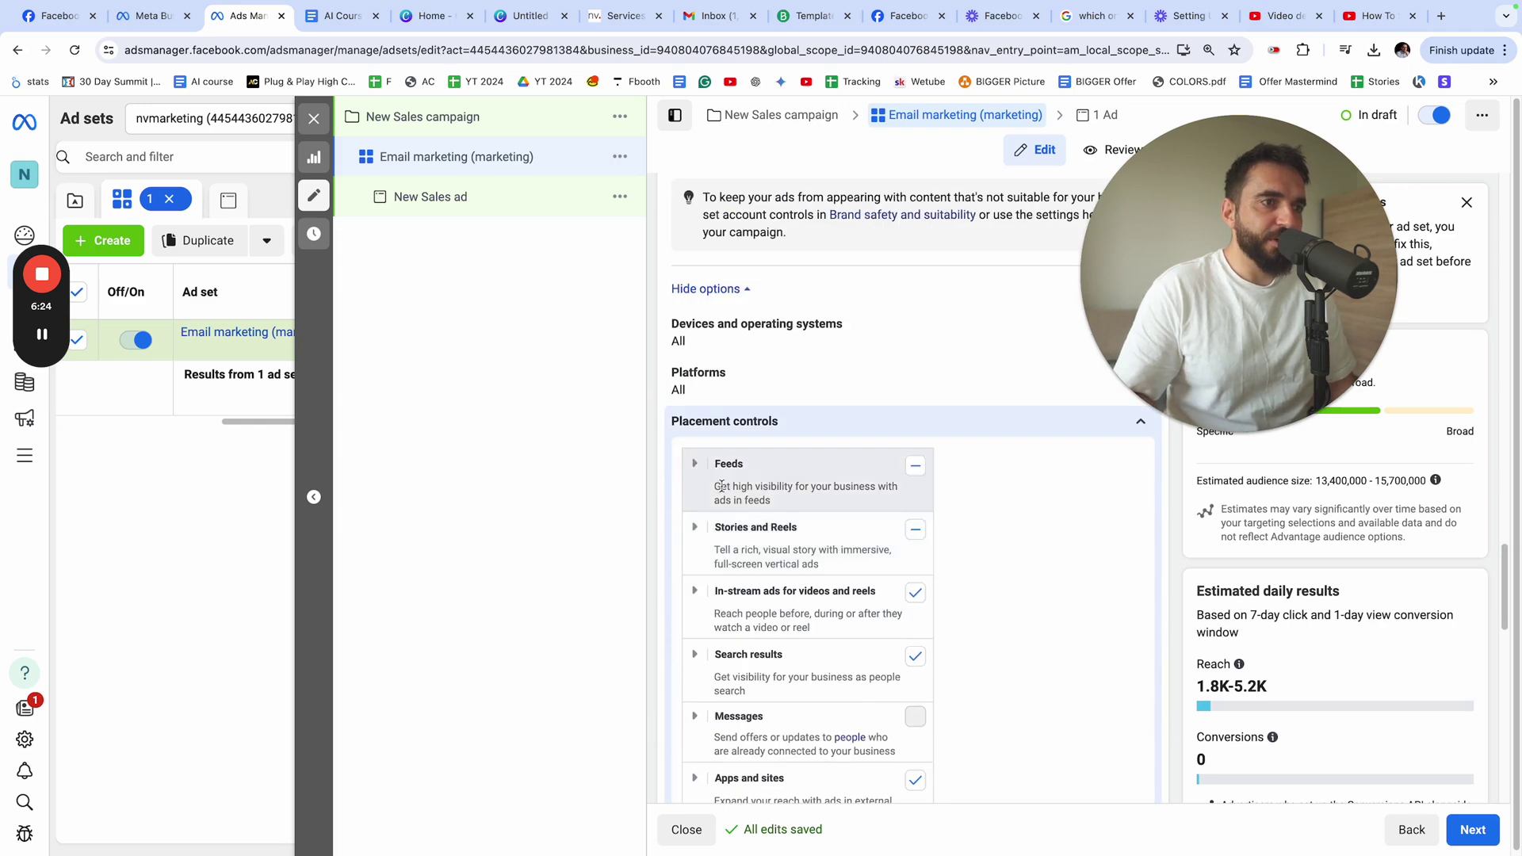
{"action": "left_click", "coordinate": [698, 467]}
{"action": "scroll", "coordinate": [927, 554], "scroll_direction": "down", "scroll_amount": 5}
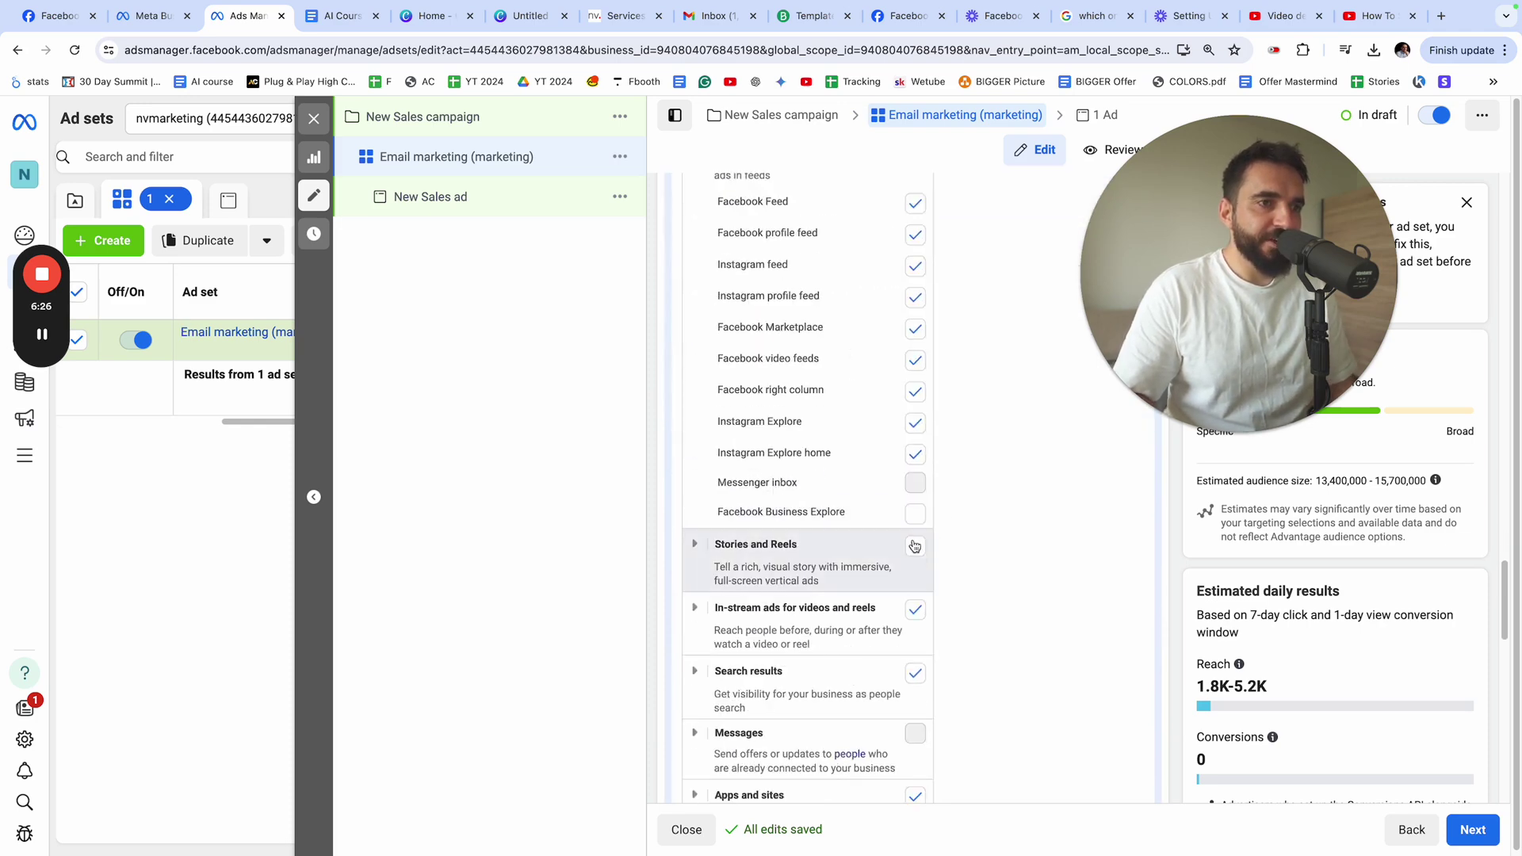
{"action": "left_click", "coordinate": [717, 547]}
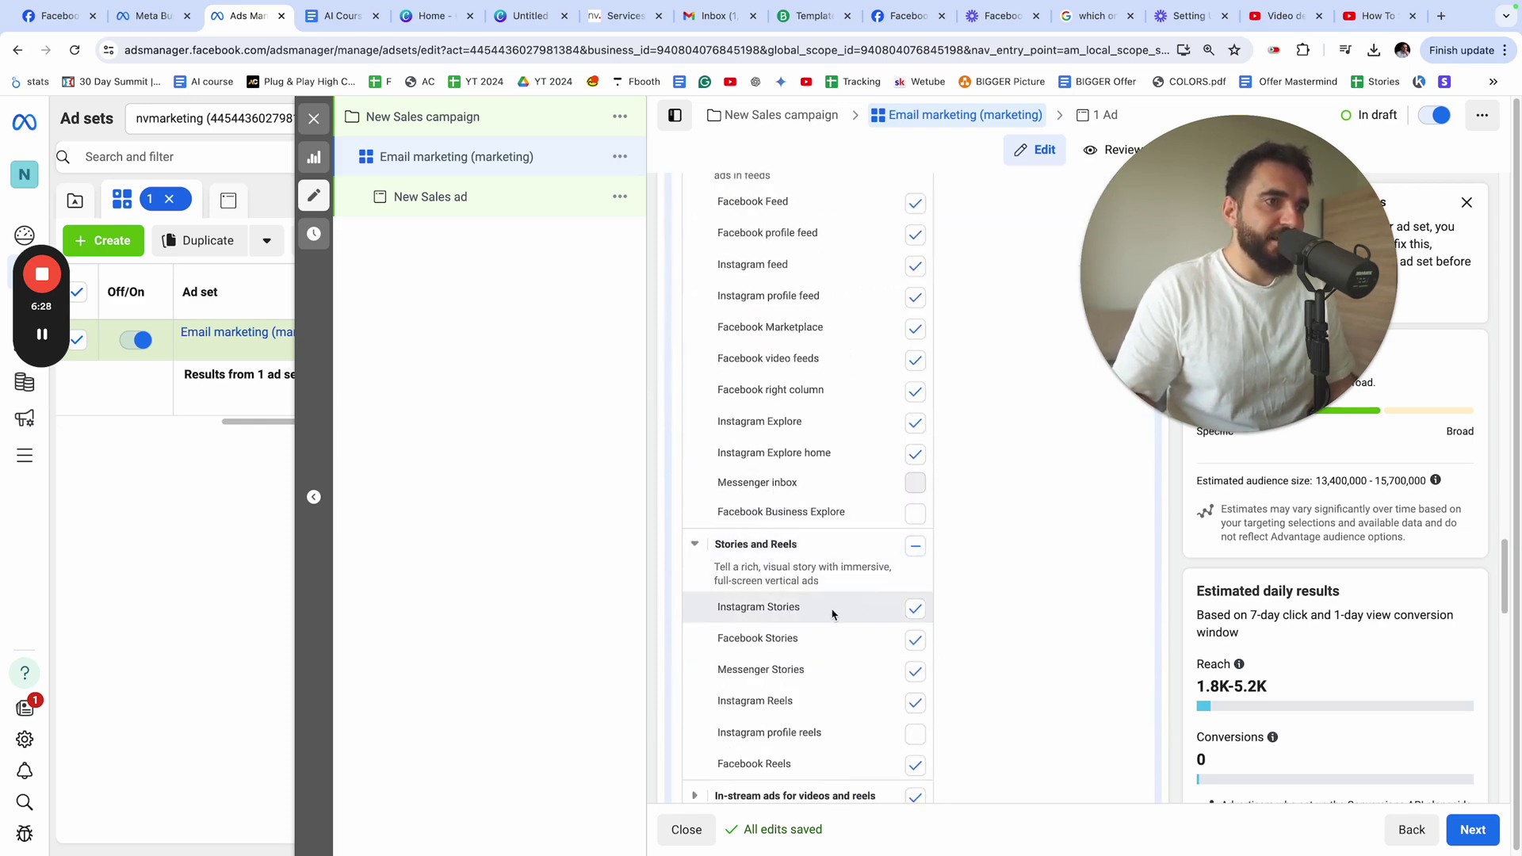
{"action": "scroll", "coordinate": [880, 682], "scroll_direction": "down", "scroll_amount": 1}
{"action": "left_click", "coordinate": [817, 699]}
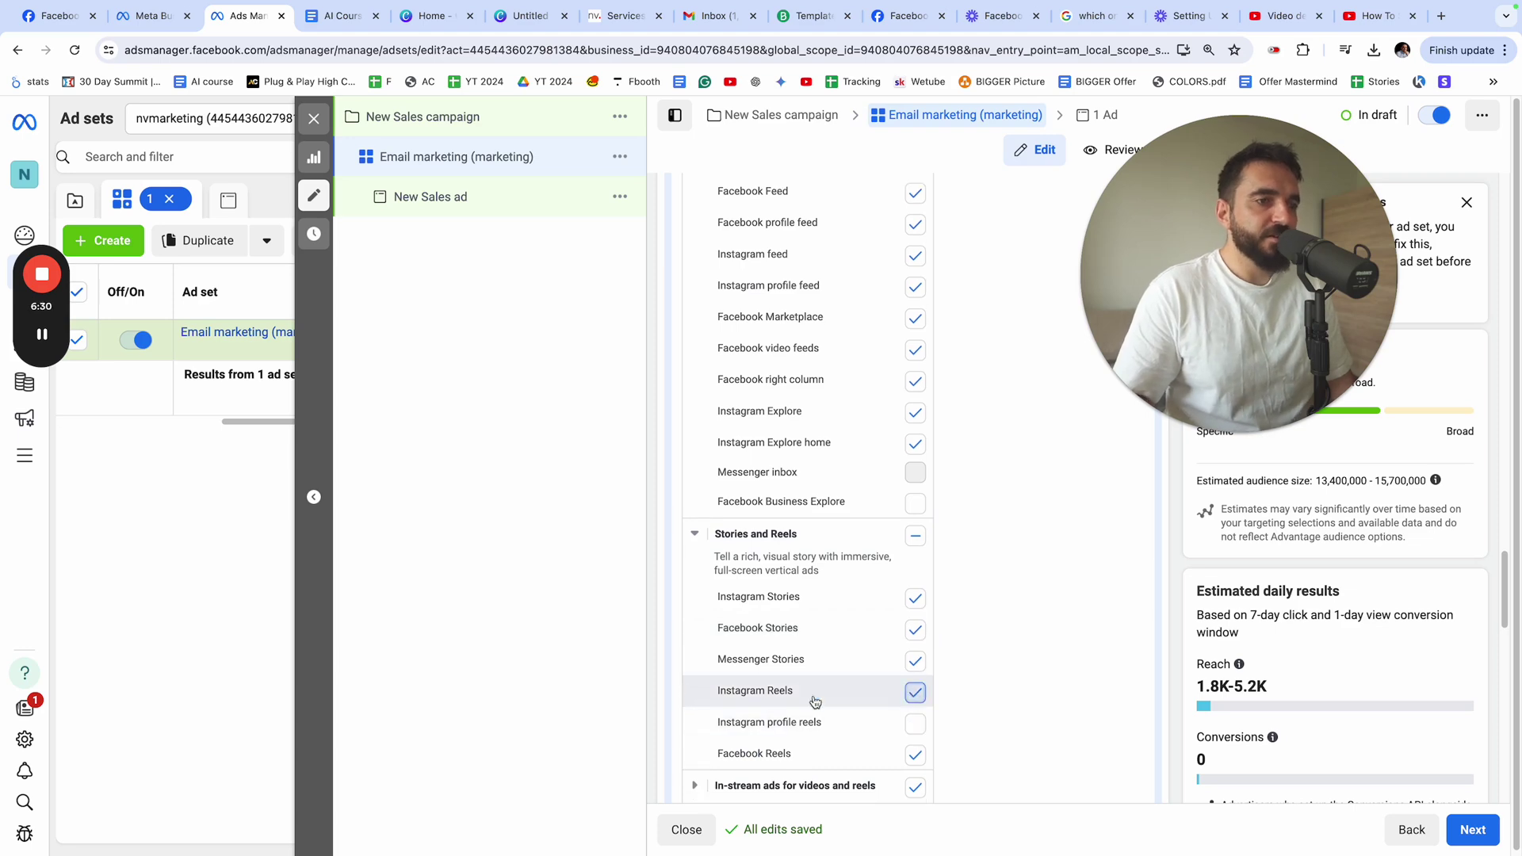
{"action": "left_click", "coordinate": [913, 753]}
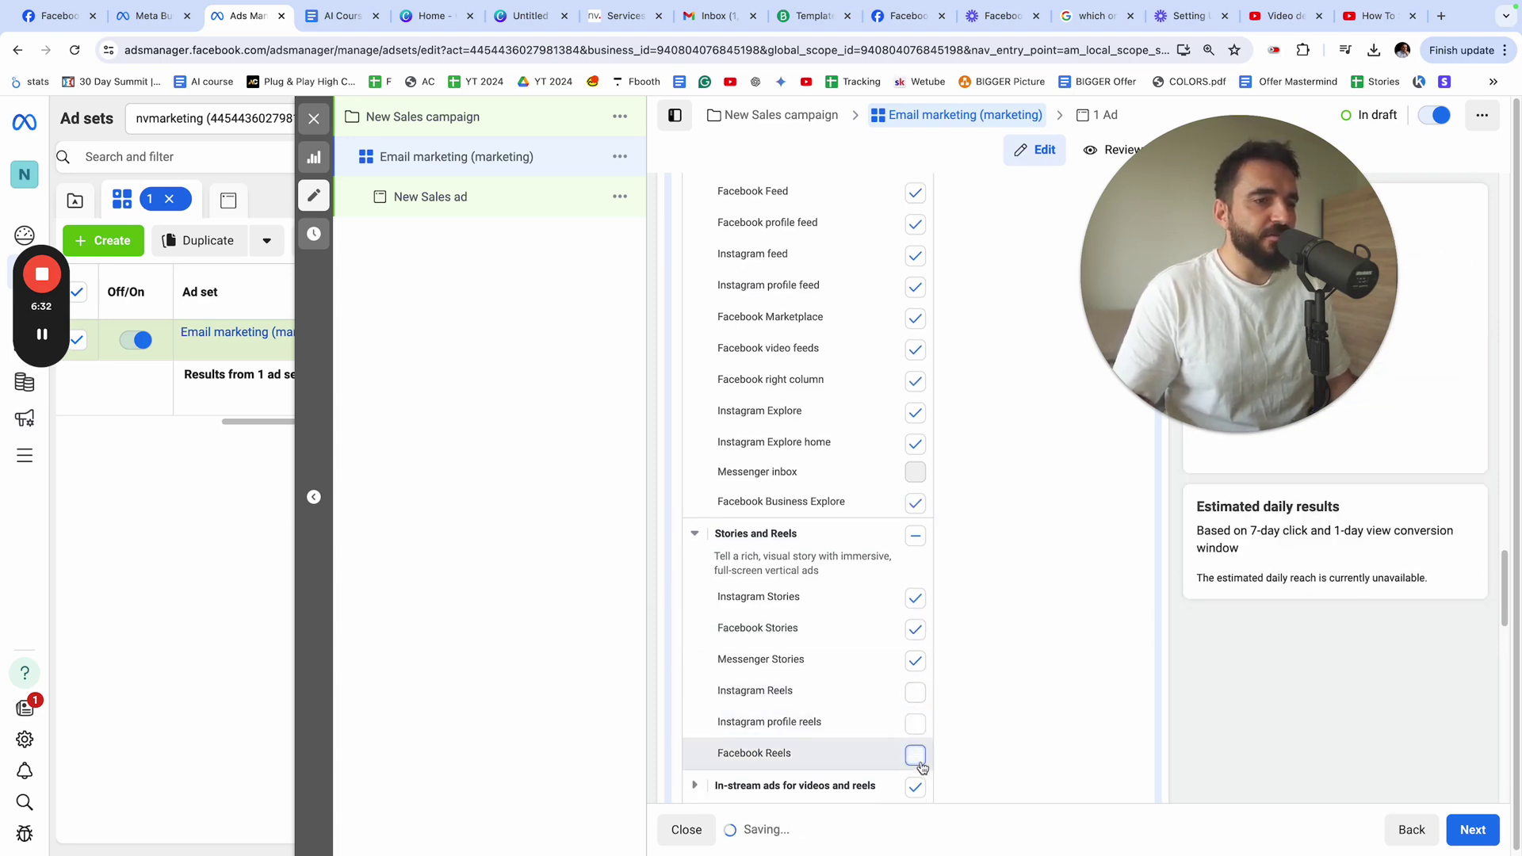
Exclude the in-stream ads for videos and reels, search results, and apps and sites placements
{"action": "scroll", "coordinate": [876, 715], "scroll_direction": "down", "scroll_amount": 3}
{"action": "left_click", "coordinate": [915, 608]}
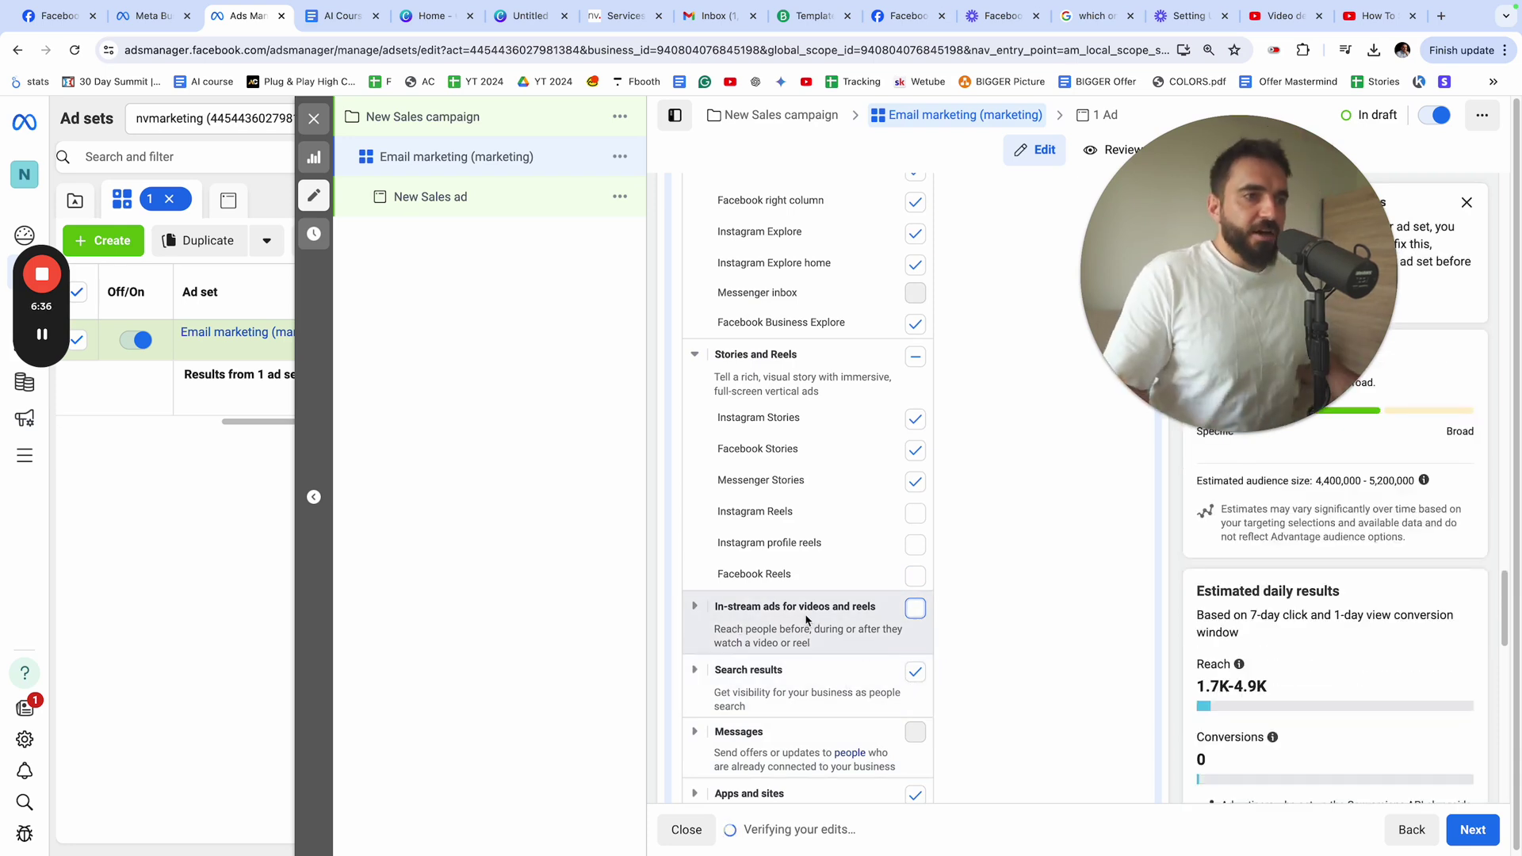
{"action": "left_click", "coordinate": [914, 672]}
{"action": "scroll", "coordinate": [933, 584], "scroll_direction": "down", "scroll_amount": 3}
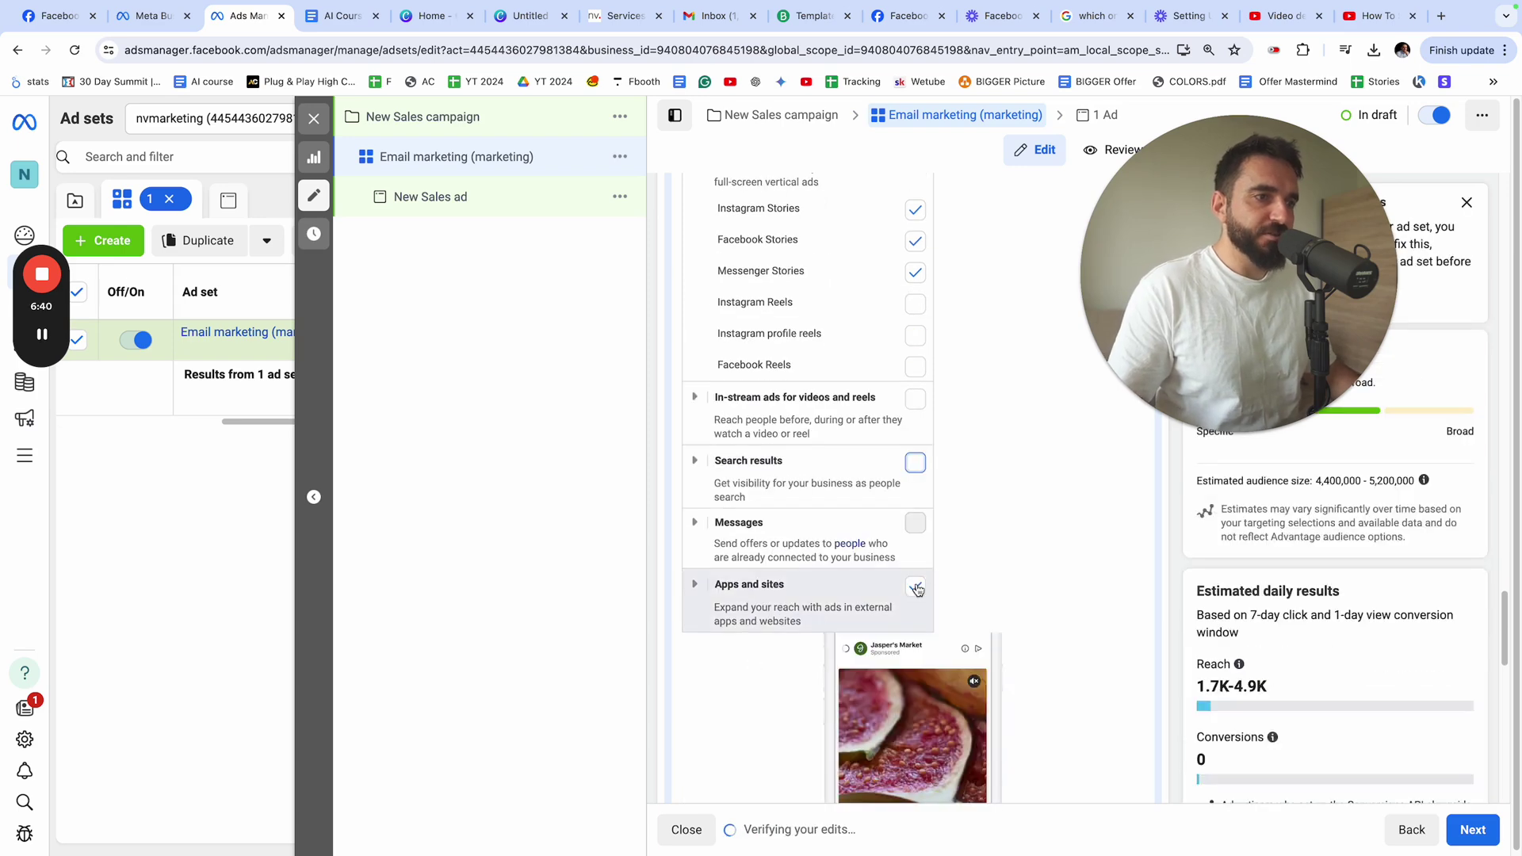
{"action": "left_click", "coordinate": [915, 586]}
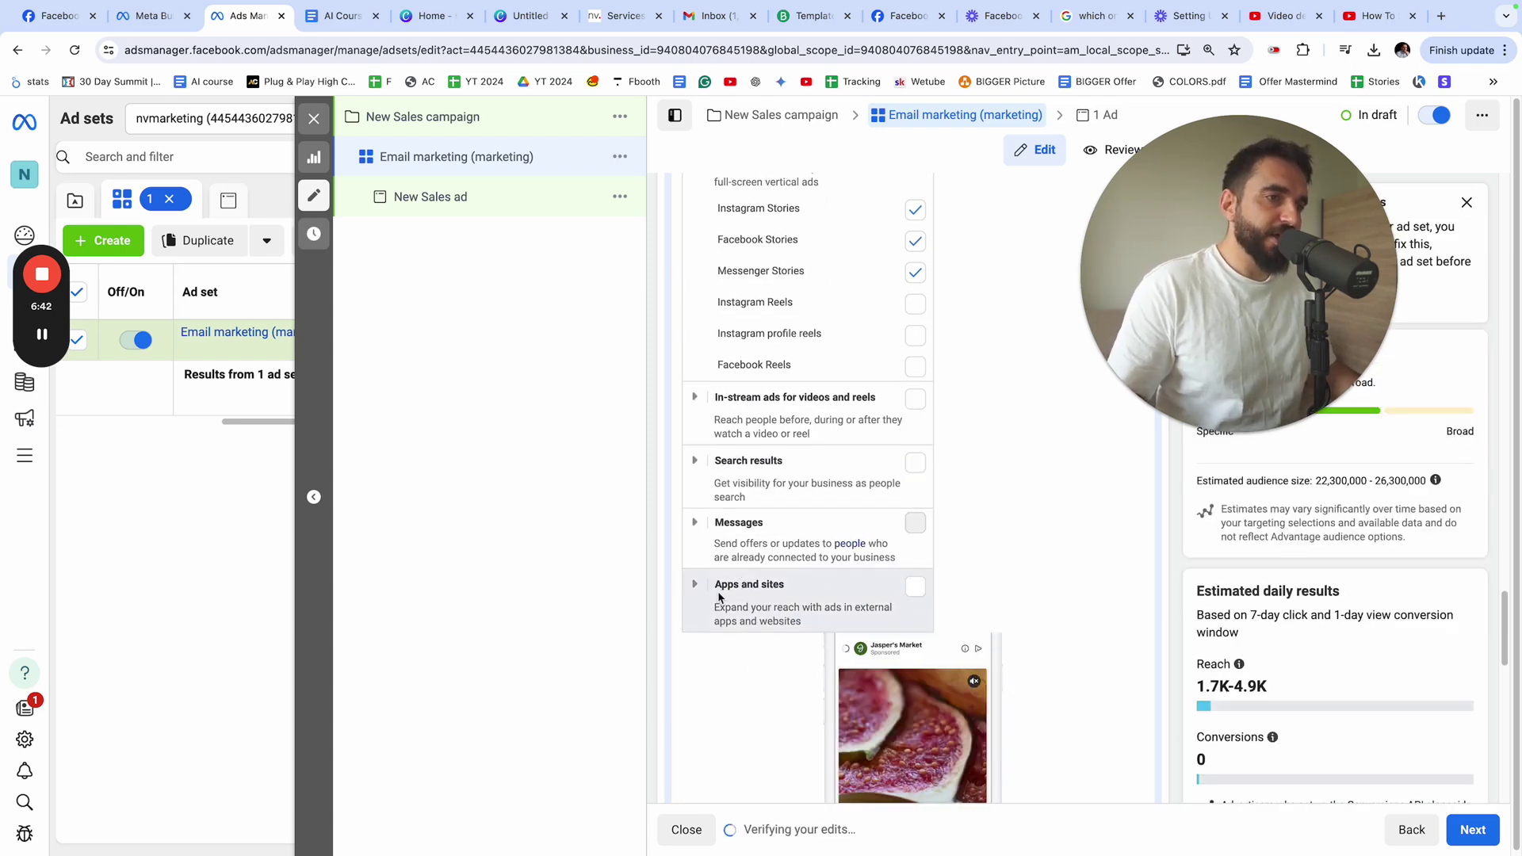
Review the ad set's selected and excluded placements, including the Reels options, skippable ads and brand safety settings
{"action": "left_click_drag", "start_coordinate": [719, 597], "coordinate": [731, 581]}
{"action": "scroll", "coordinate": [731, 587], "scroll_direction": "up", "scroll_amount": 3}
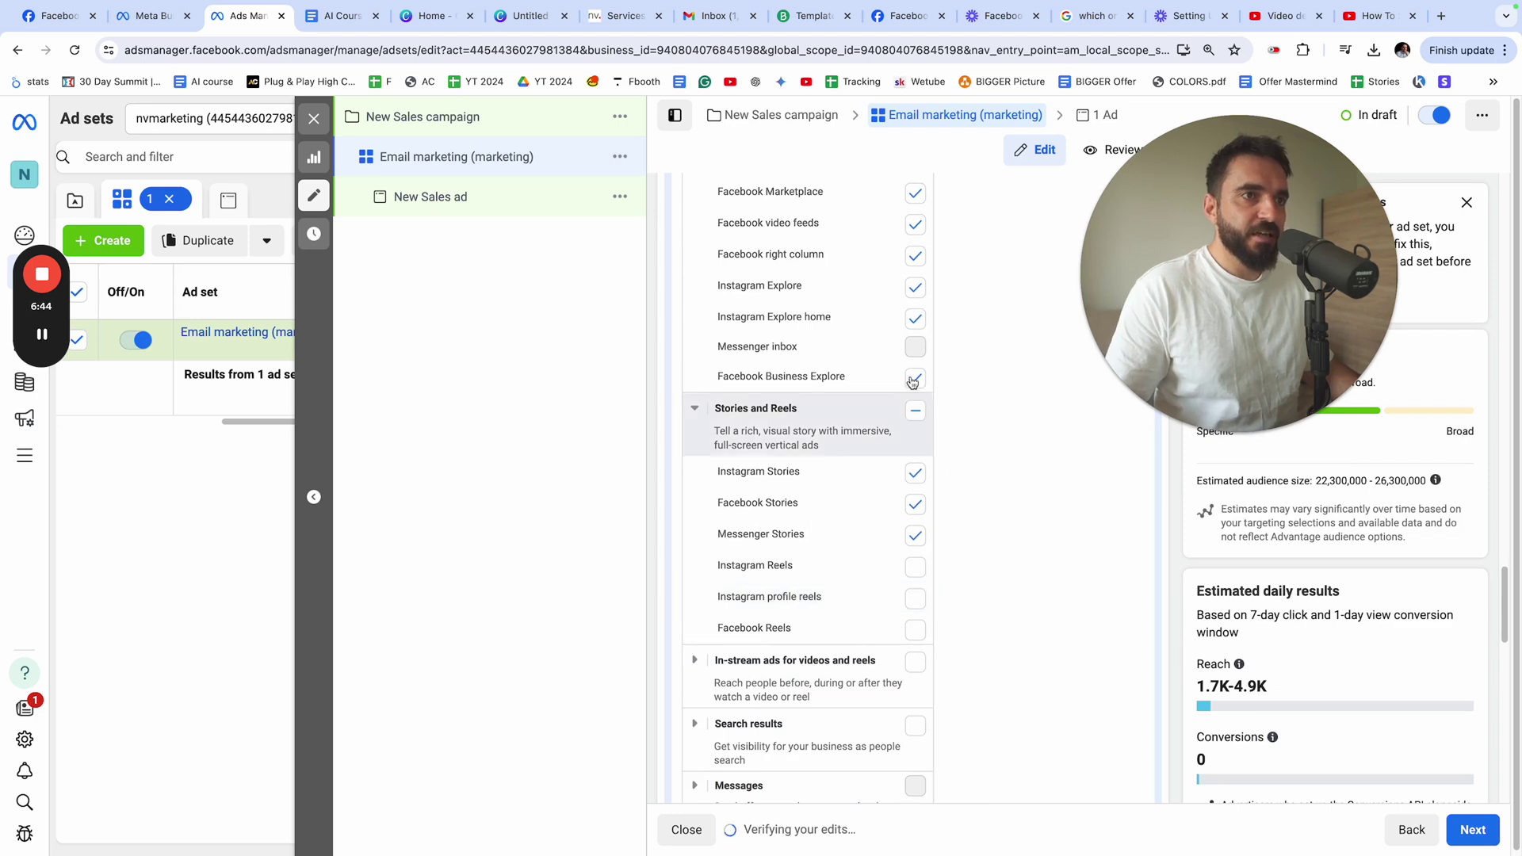
{"action": "scroll", "coordinate": [814, 558], "scroll_direction": "up", "scroll_amount": 1}
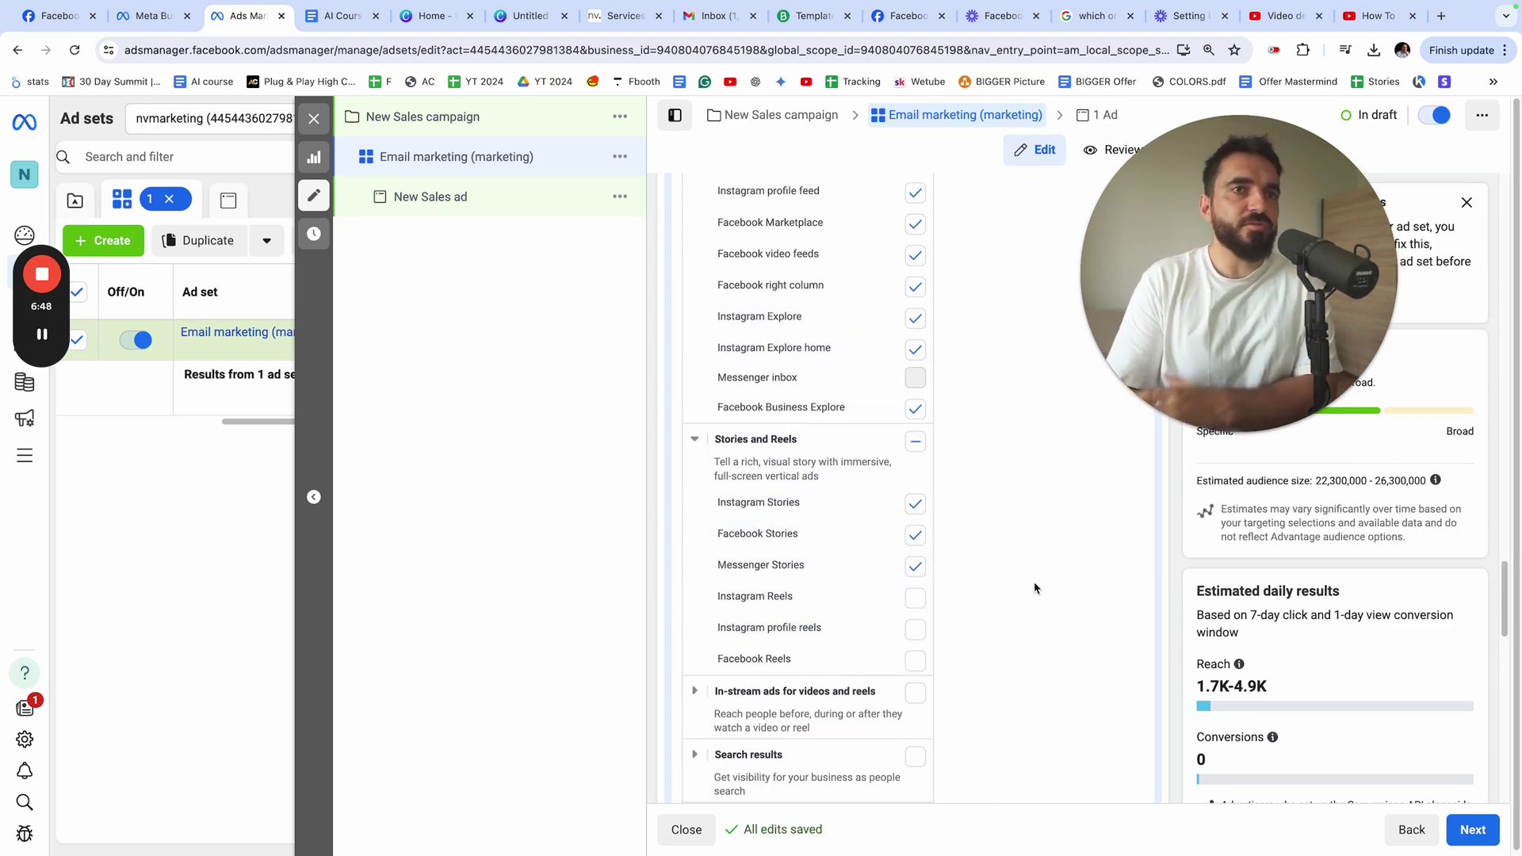
{"action": "left_click_drag", "start_coordinate": [802, 597], "coordinate": [690, 593]}
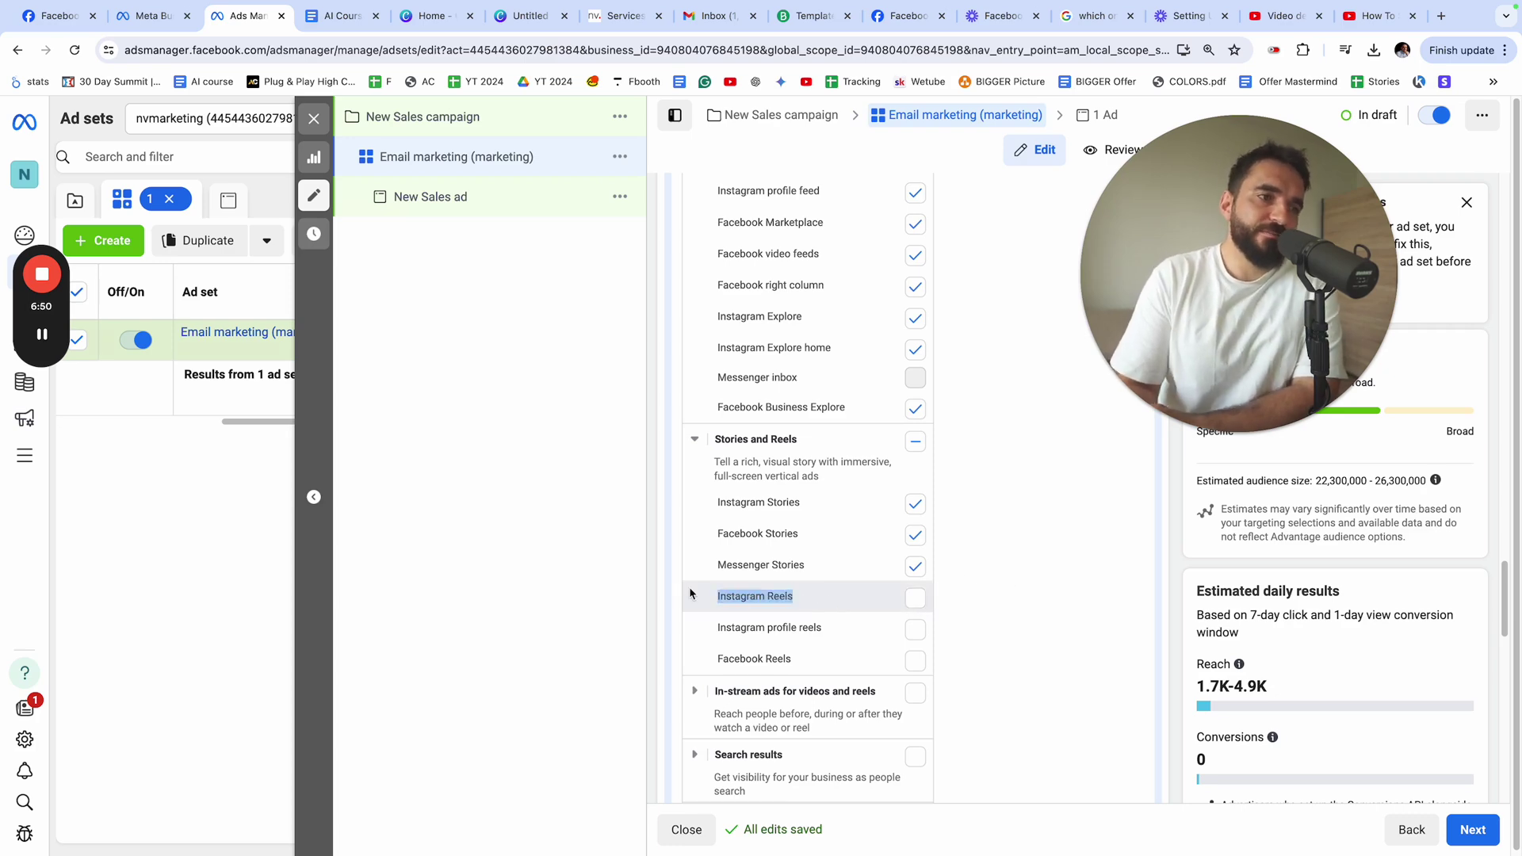
{"action": "scroll", "coordinate": [793, 563], "scroll_direction": "up", "scroll_amount": 3}
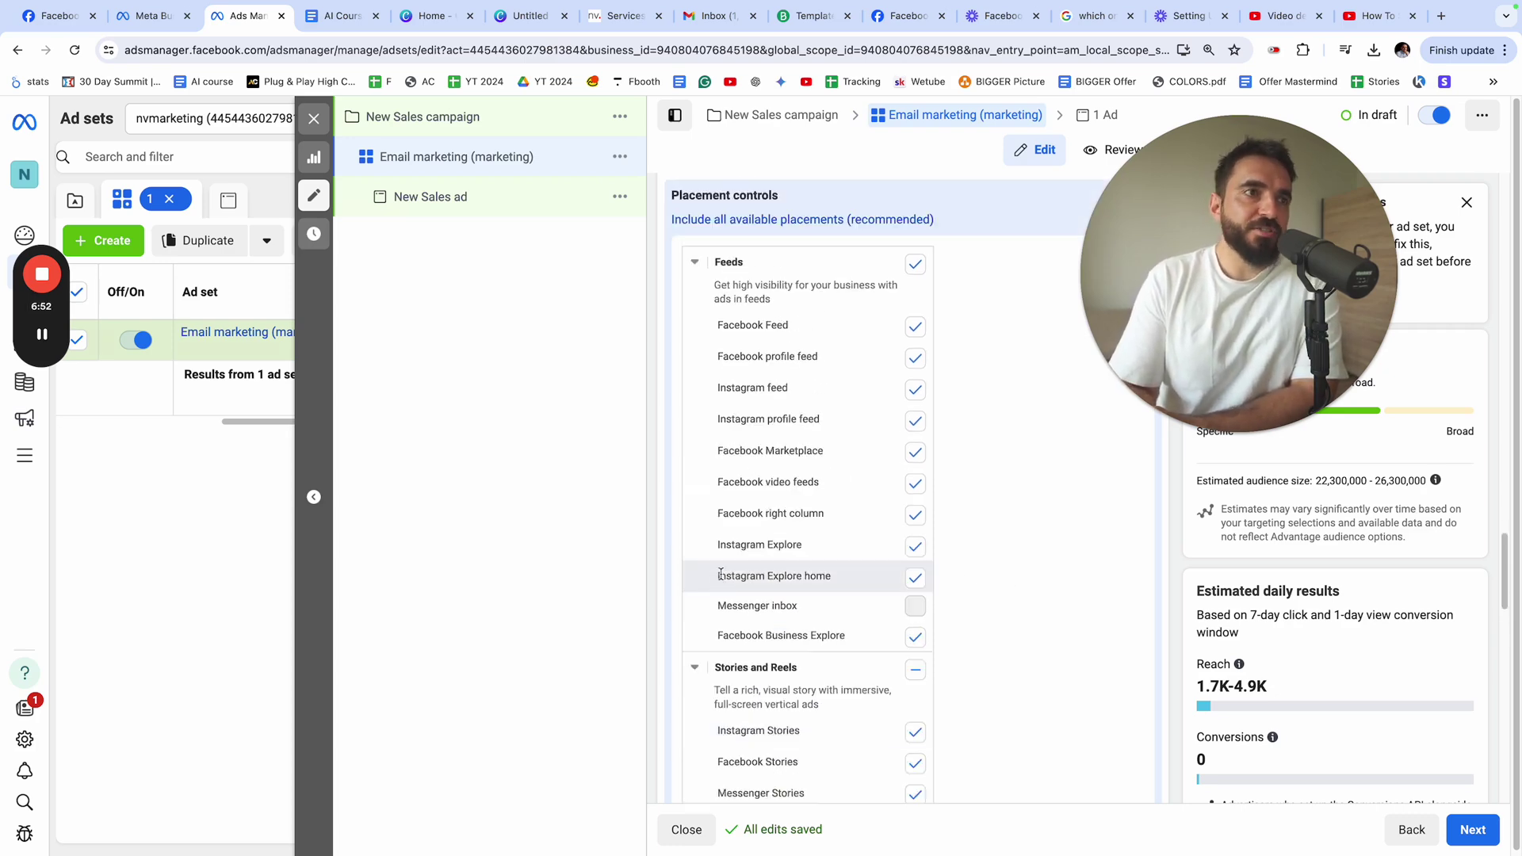
{"action": "scroll", "coordinate": [794, 560], "scroll_direction": "down", "scroll_amount": 5}
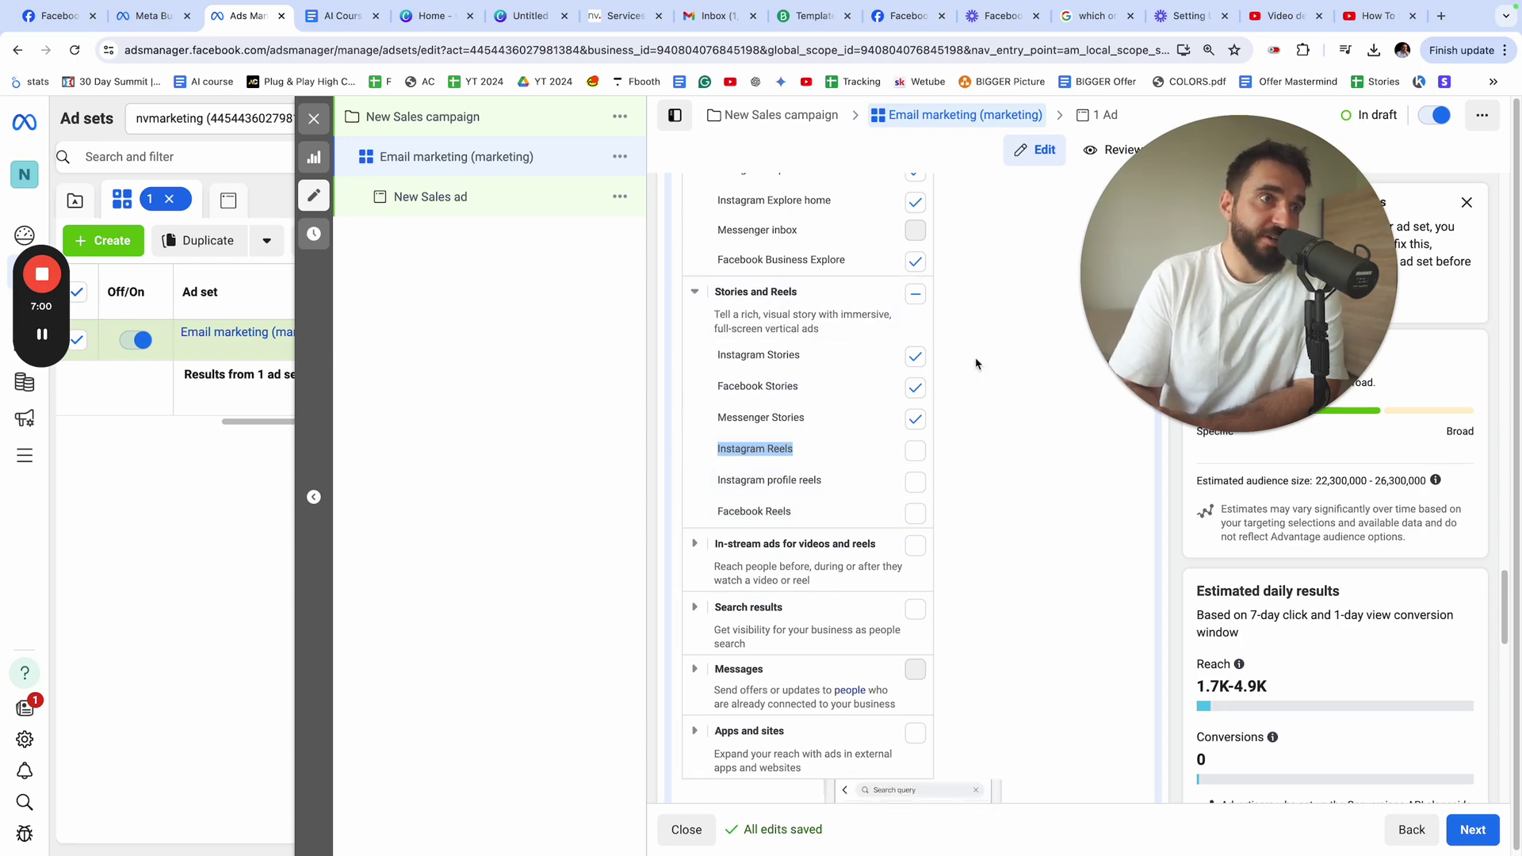
{"action": "scroll", "coordinate": [793, 499], "scroll_direction": "down", "scroll_amount": 15}
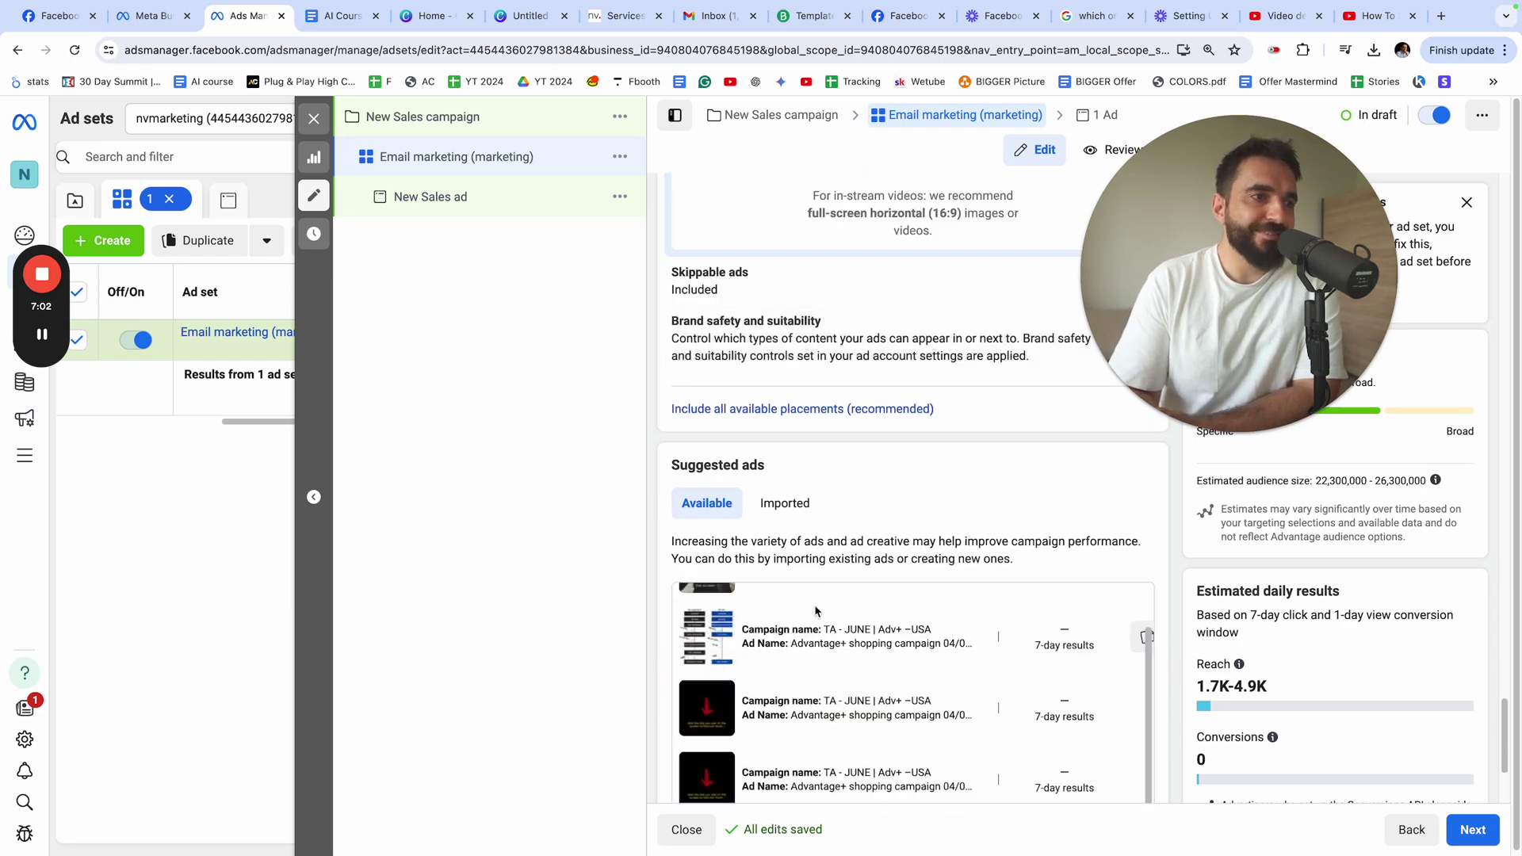
{"action": "scroll", "coordinate": [1078, 460], "scroll_direction": "up", "scroll_amount": 3}
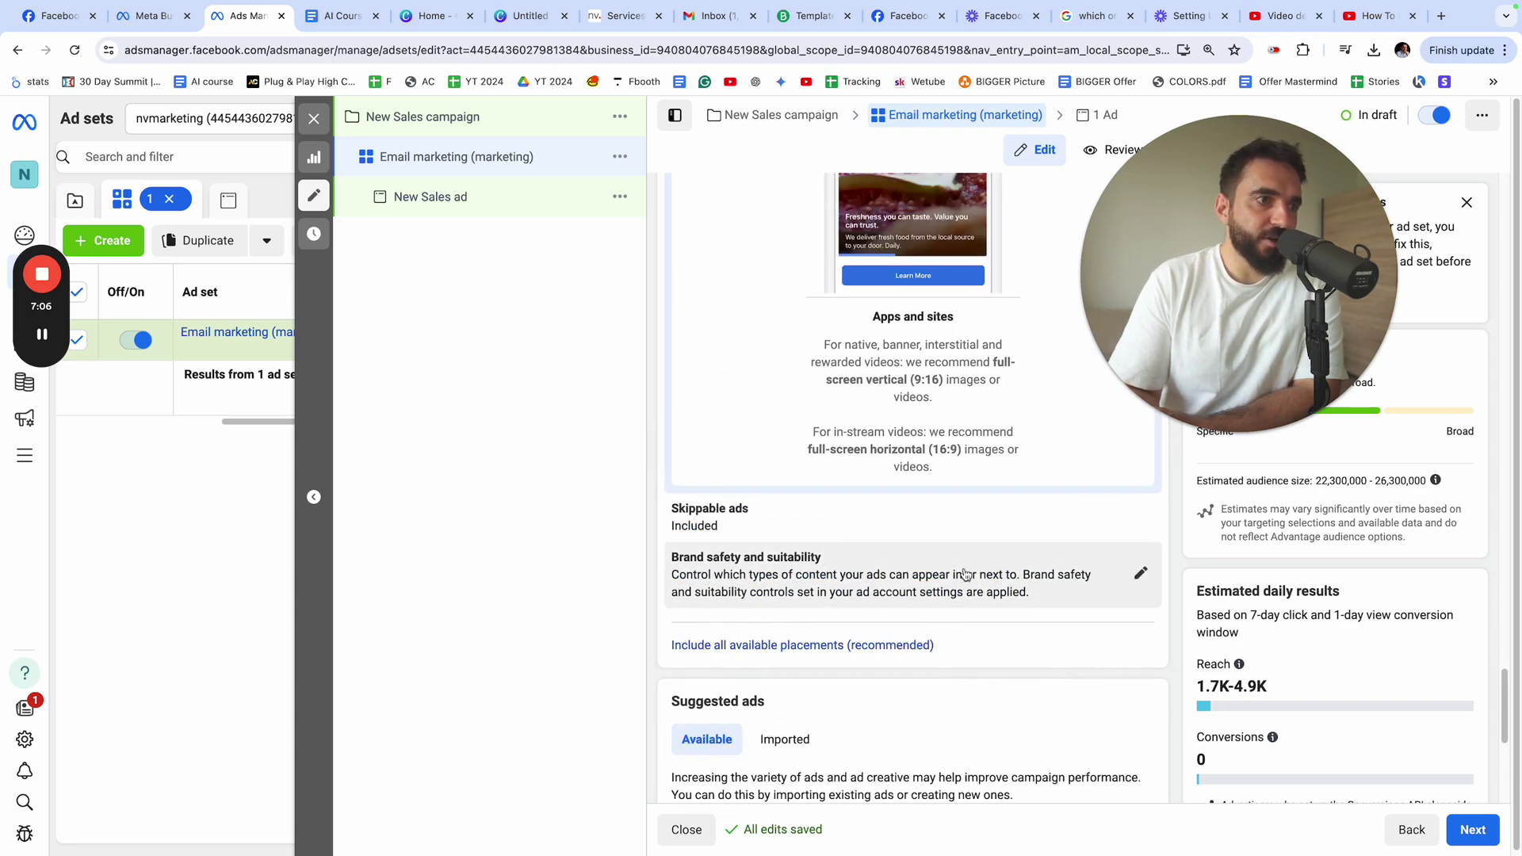
Examine the existing ads offered for import in the ad set's Suggested ads section
{"action": "scroll", "coordinate": [860, 585], "scroll_direction": "down", "scroll_amount": 5}
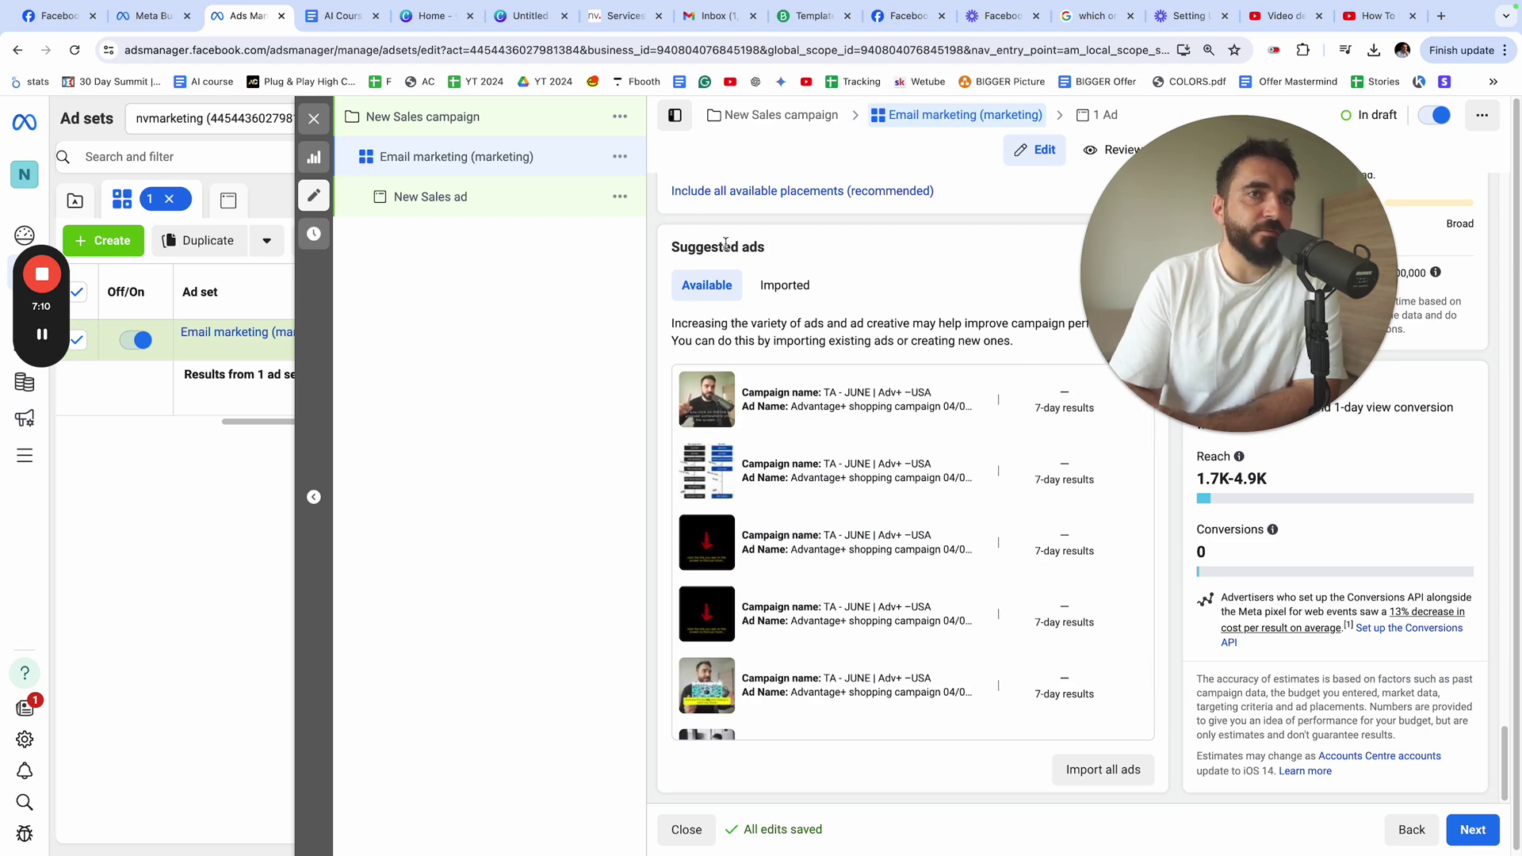
{"action": "left_click_drag", "start_coordinate": [783, 260], "coordinate": [666, 248]}
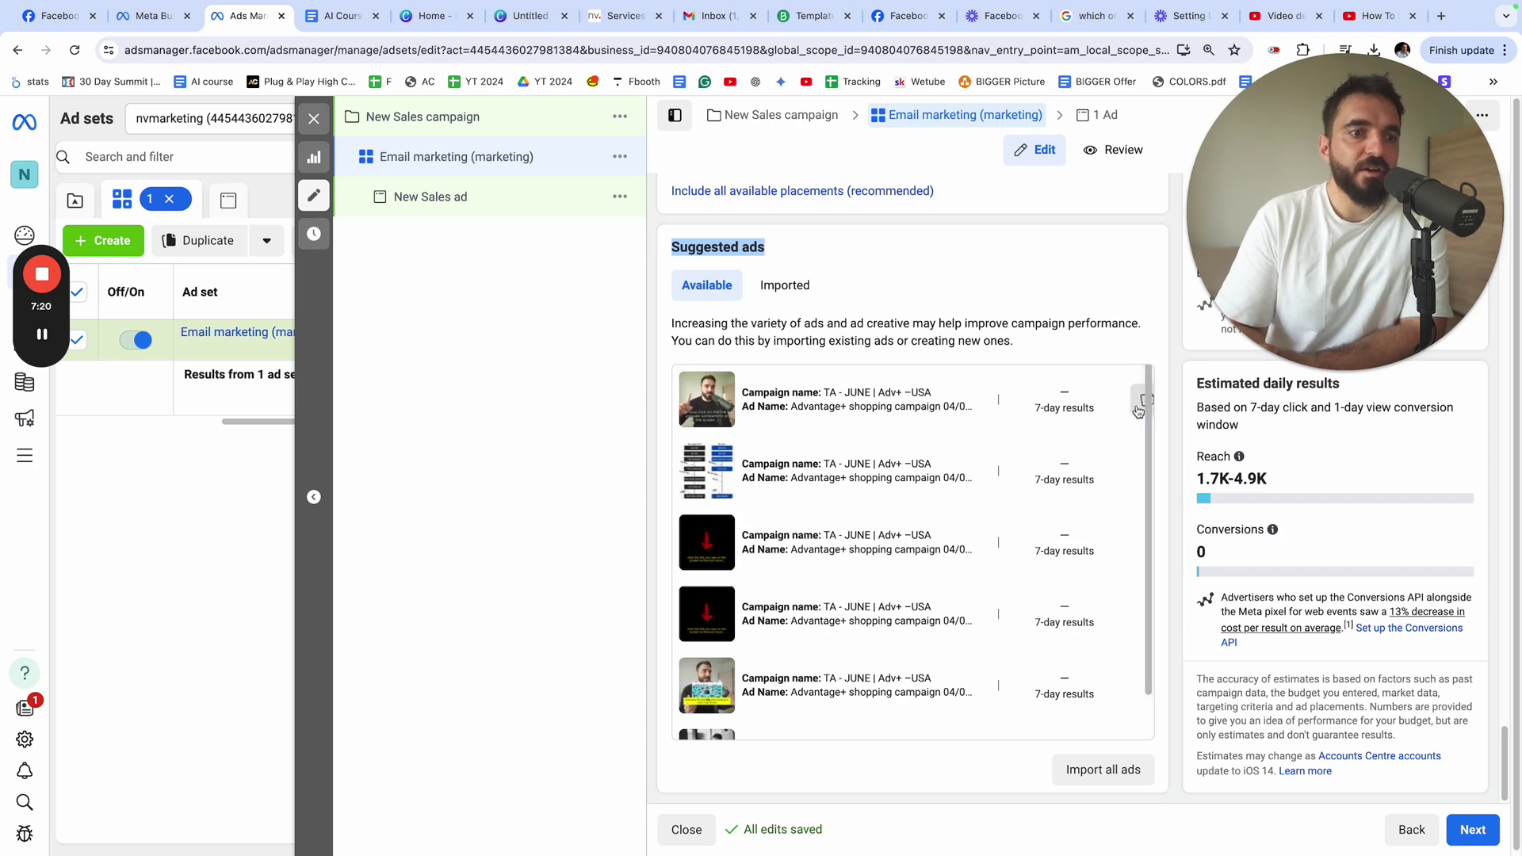
{"action": "scroll", "coordinate": [1087, 662], "scroll_direction": "down", "scroll_amount": 1}
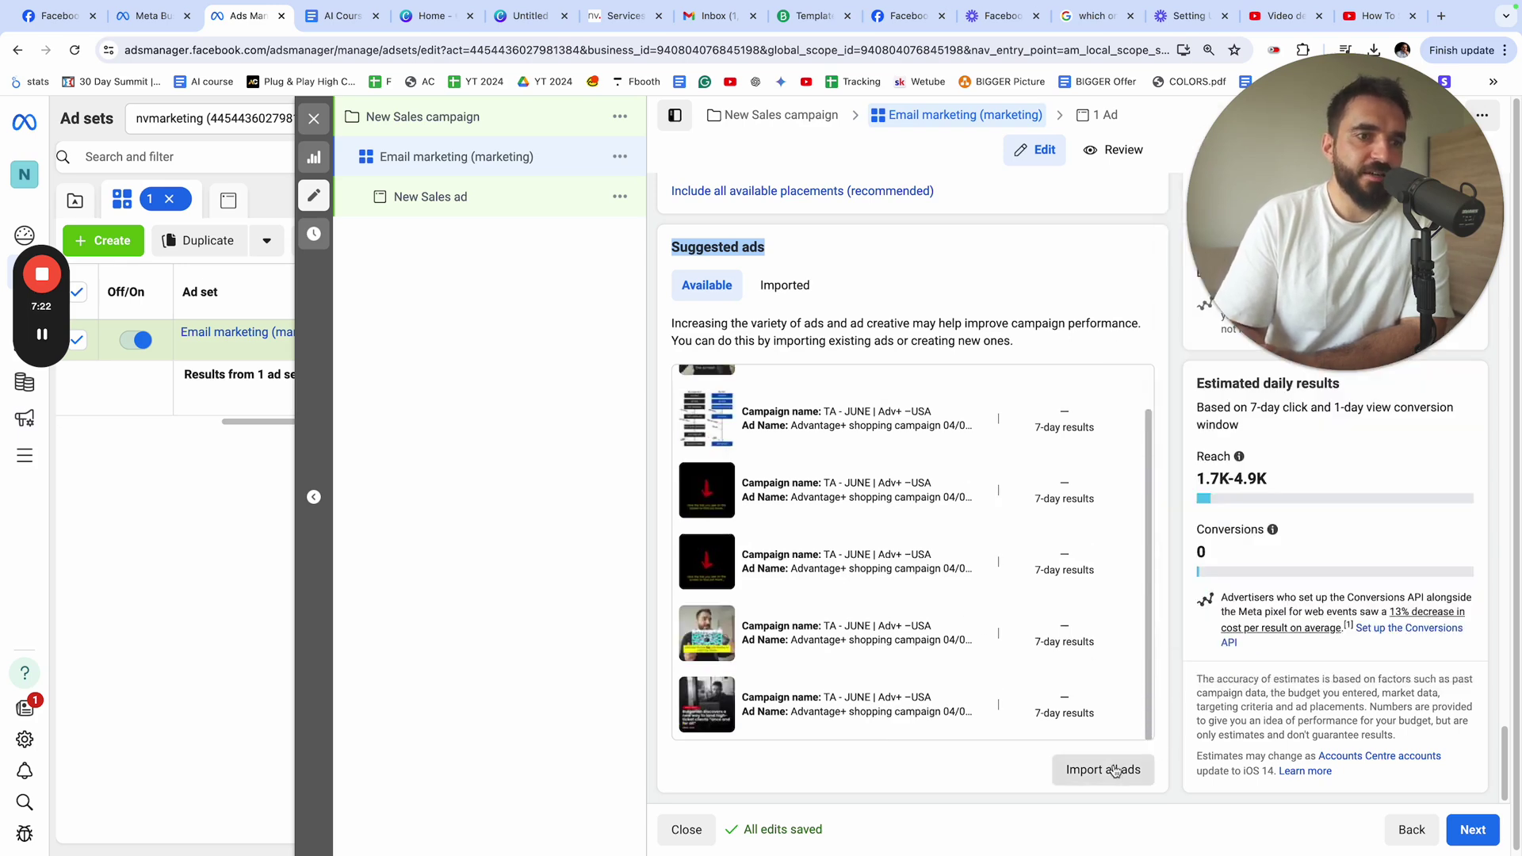
{"action": "scroll", "coordinate": [1122, 761], "scroll_direction": "up", "scroll_amount": 3}
{"action": "scroll", "coordinate": [1120, 768], "scroll_direction": "down", "scroll_amount": 3}
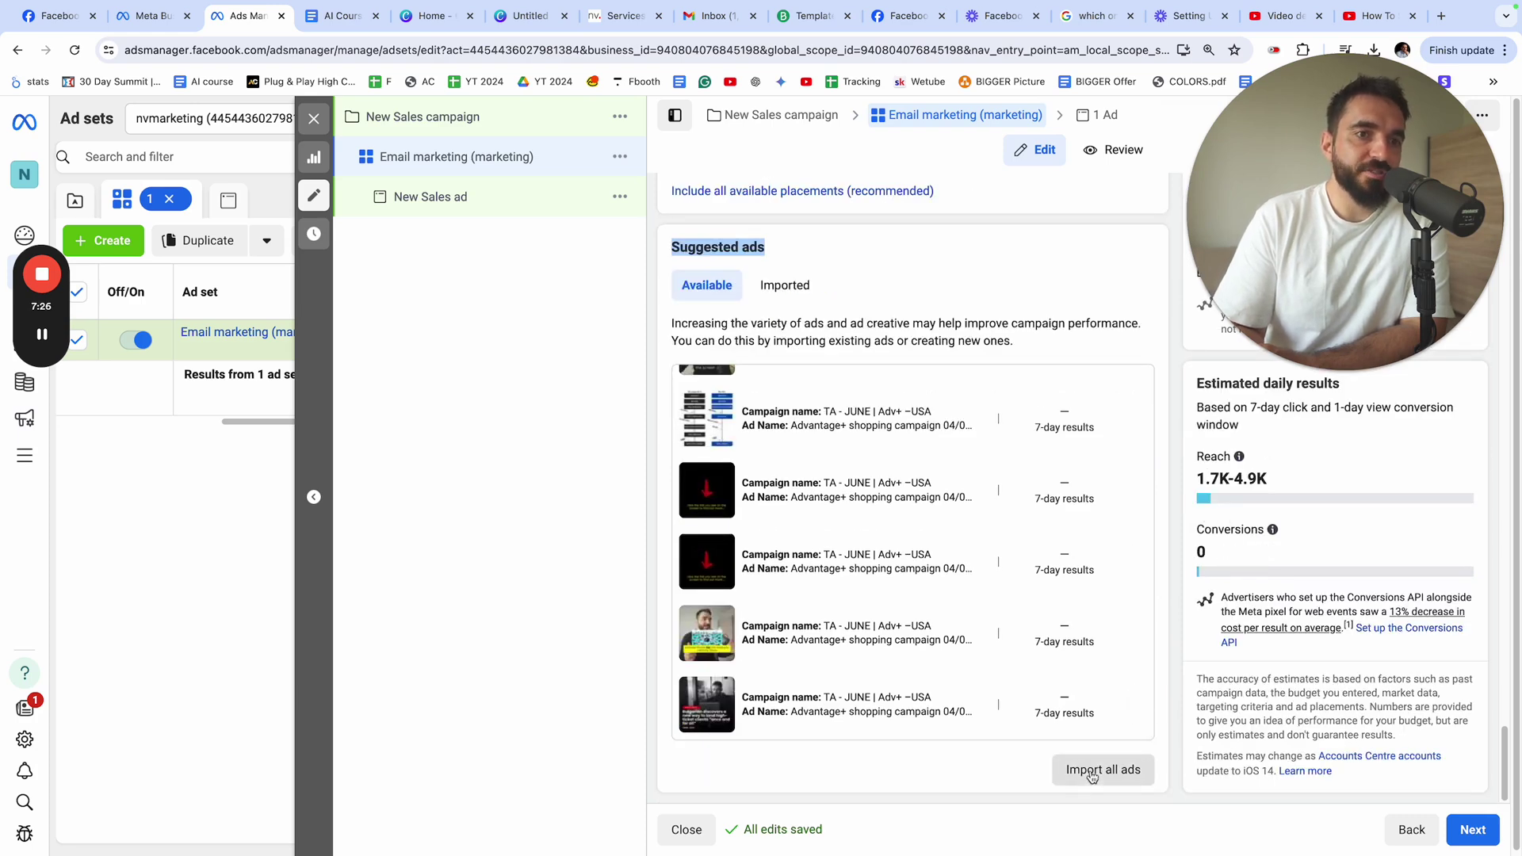
{"action": "scroll", "coordinate": [1082, 698], "scroll_direction": "up", "scroll_amount": 1}
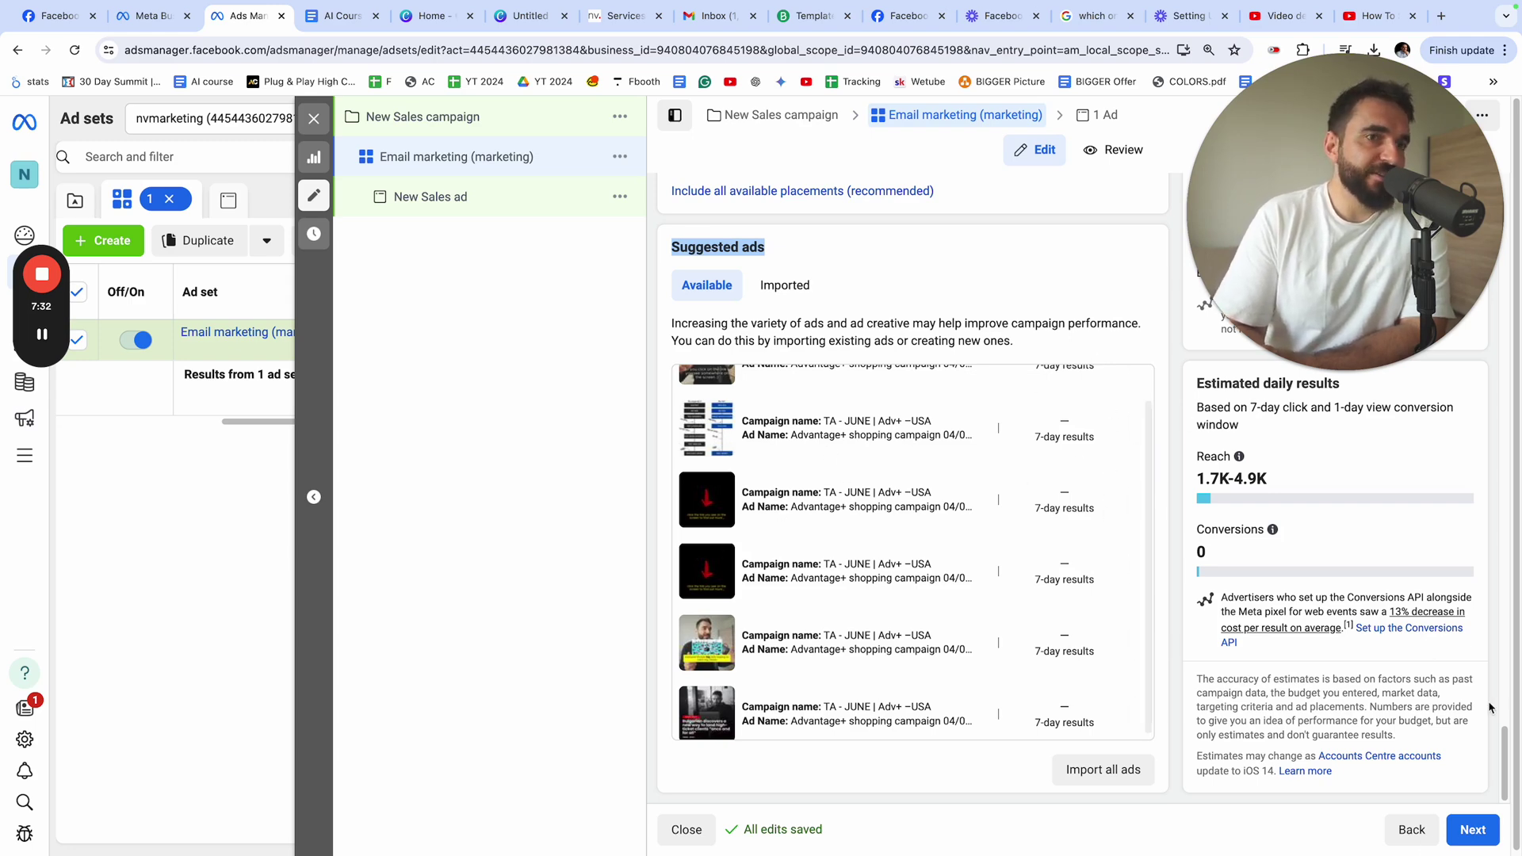
Continue from the ad set to the ad level and rename the ad "#1:"
{"action": "left_click", "coordinate": [1470, 839]}
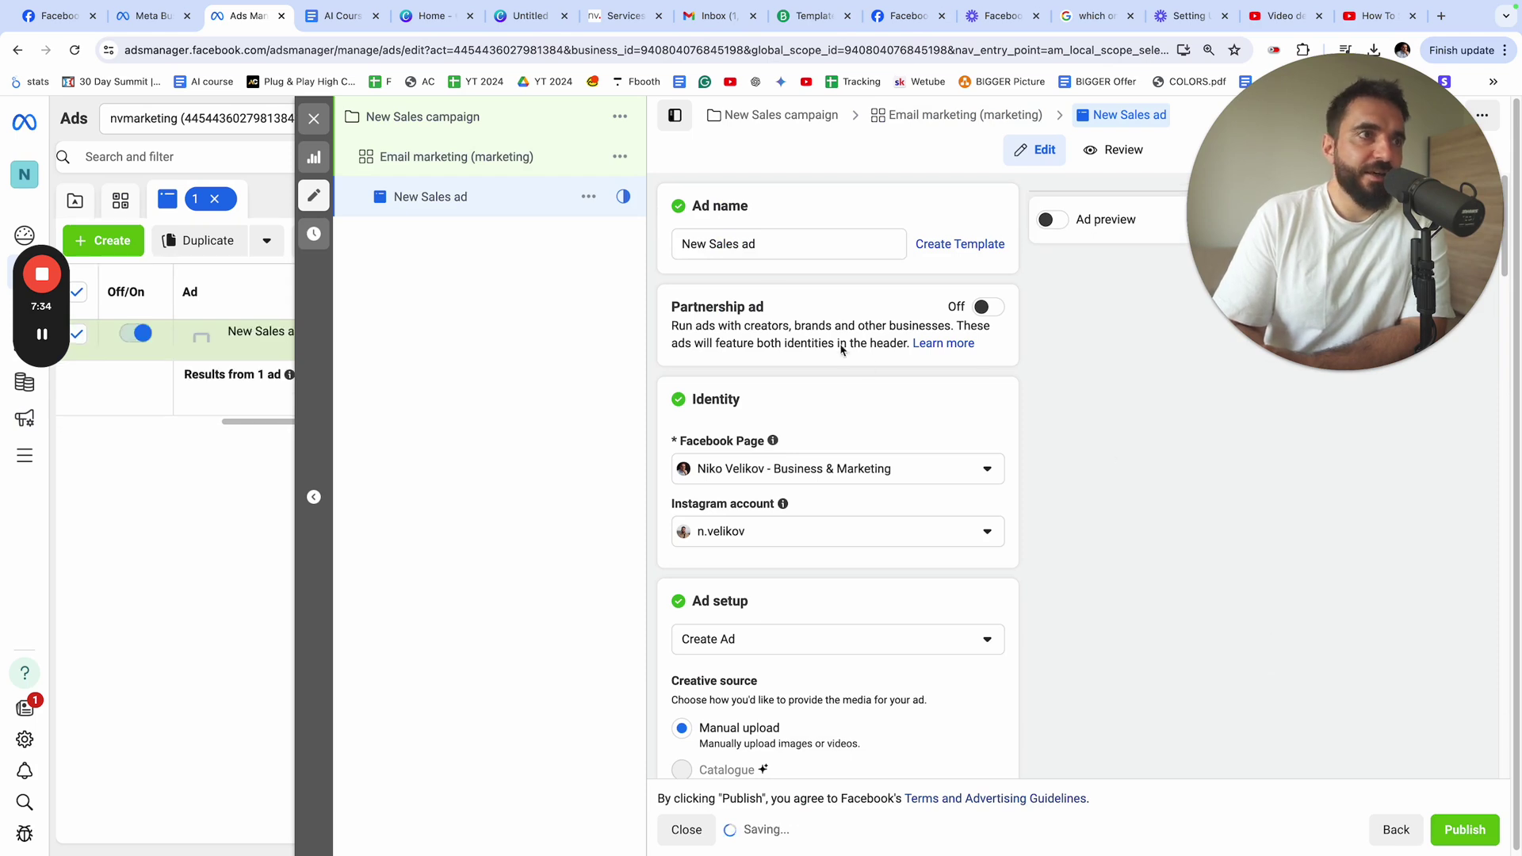
{"action": "double_click", "coordinate": [723, 243]}
{"action": "type", "text": "#1:."}
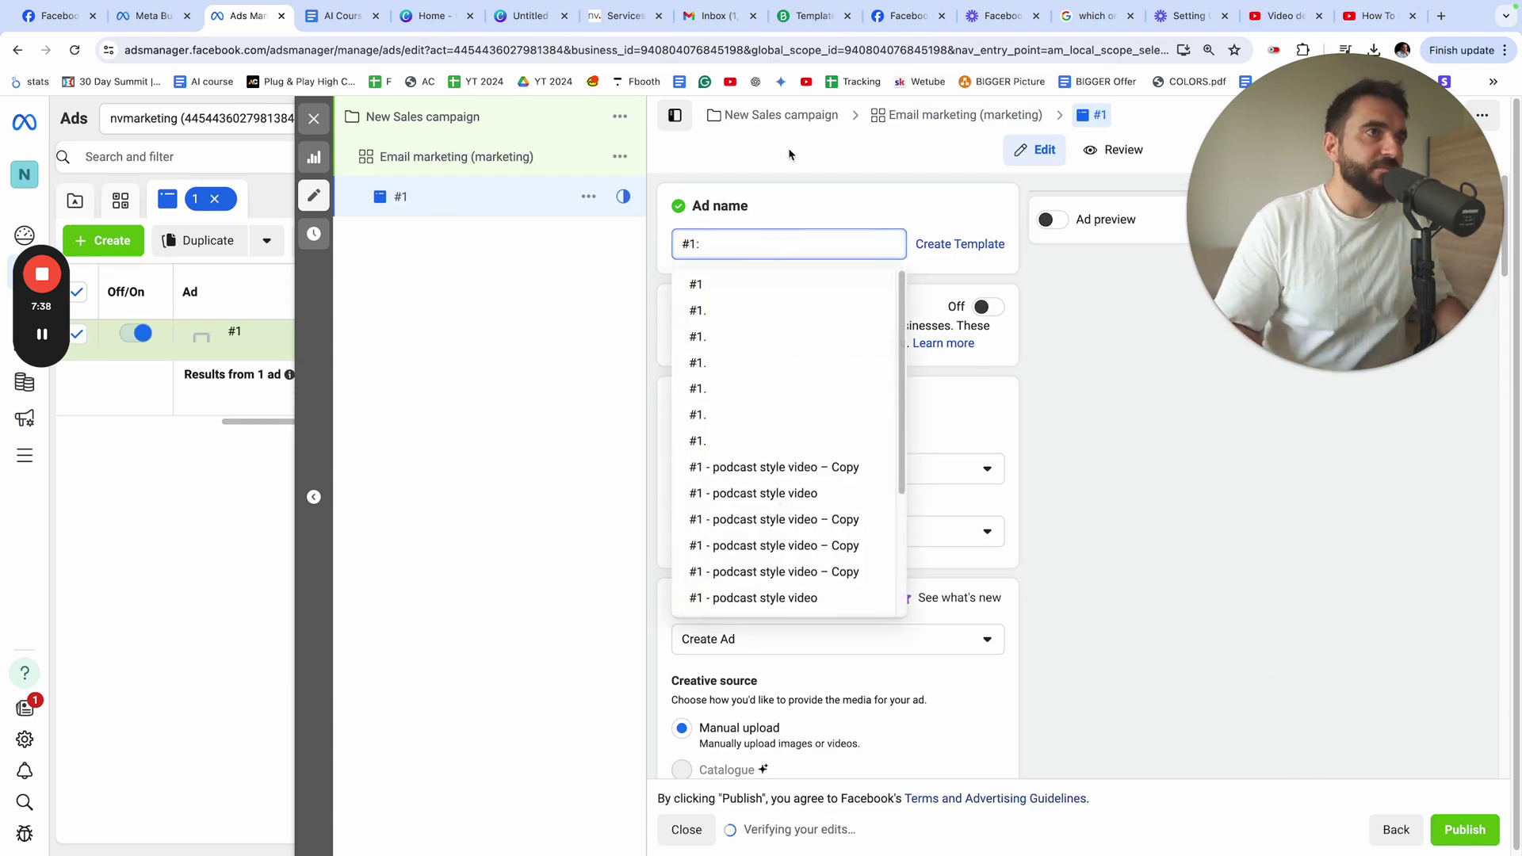
{"action": "left_click", "coordinate": [593, 333]}
{"action": "left_click", "coordinate": [727, 246]}
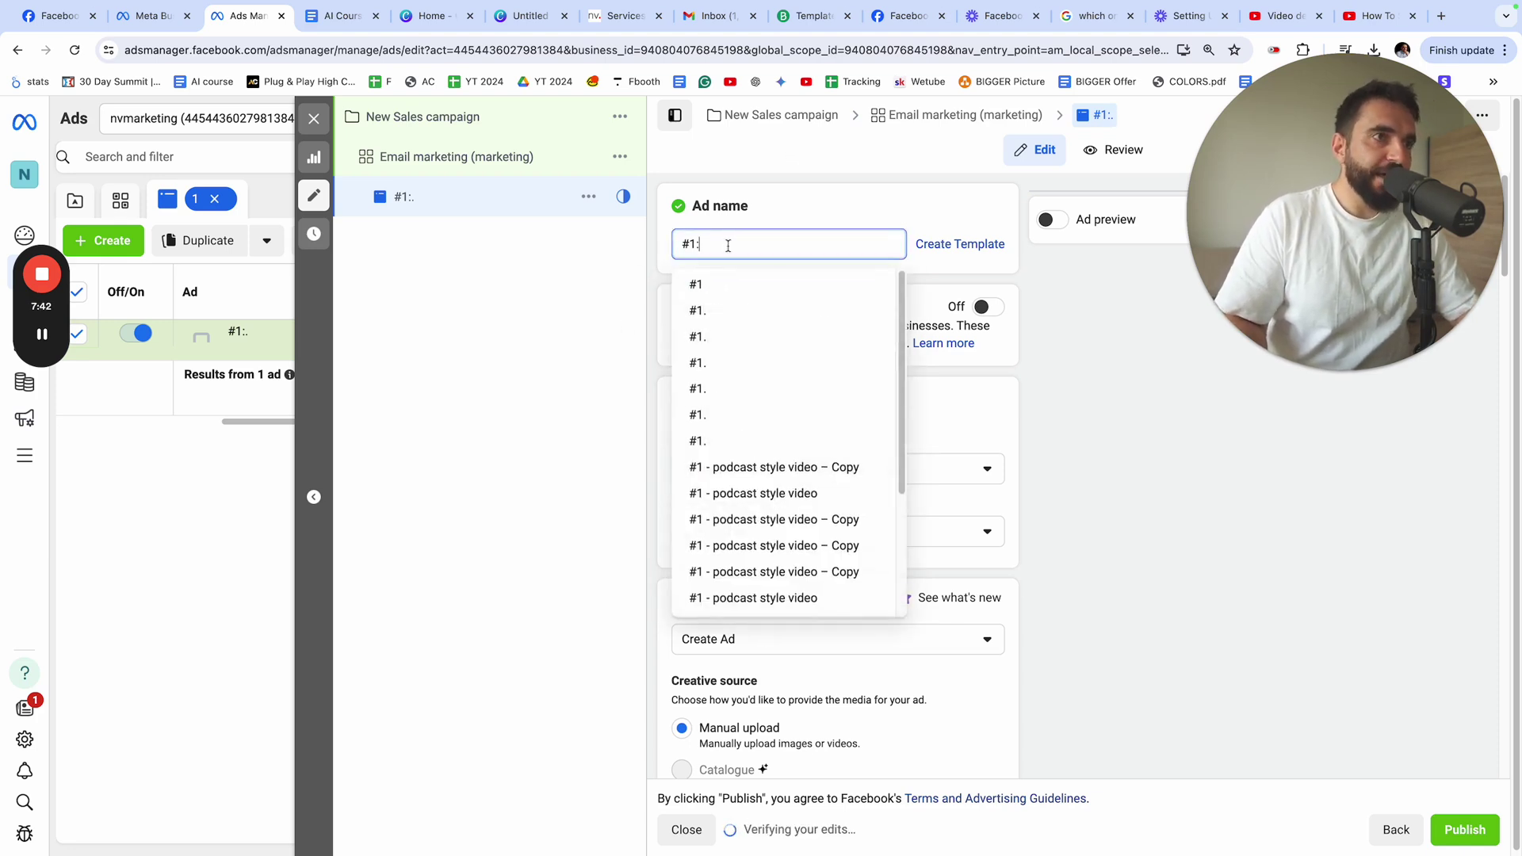
{"action": "left_click", "coordinate": [768, 198]}
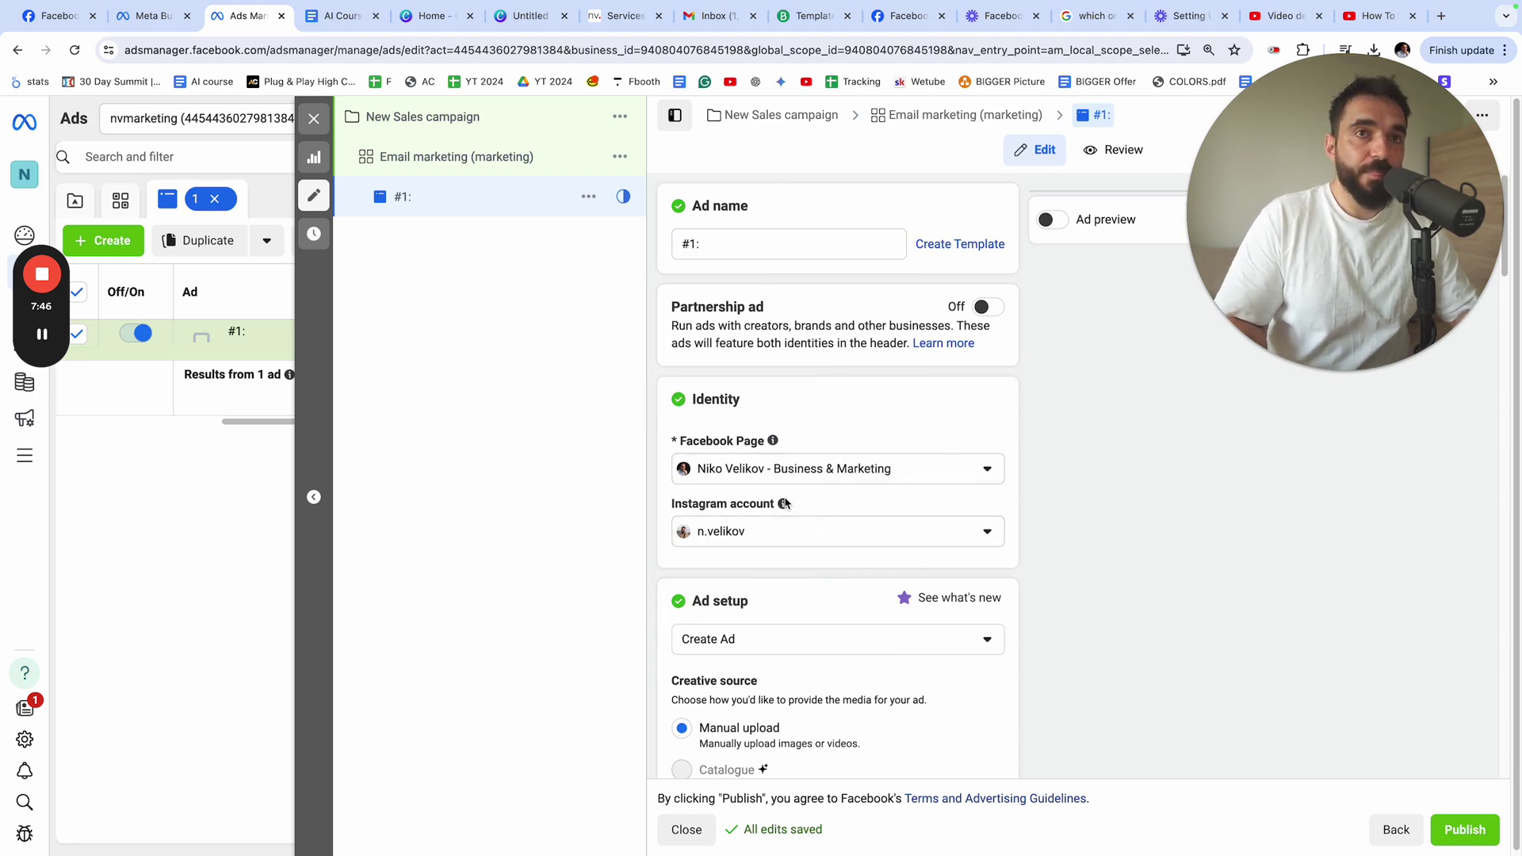
Examine the ad's Identity accounts and the Ad setup choices for creative source, format and multi-advertiser ads
{"action": "mouse_move", "coordinate": [784, 504]}
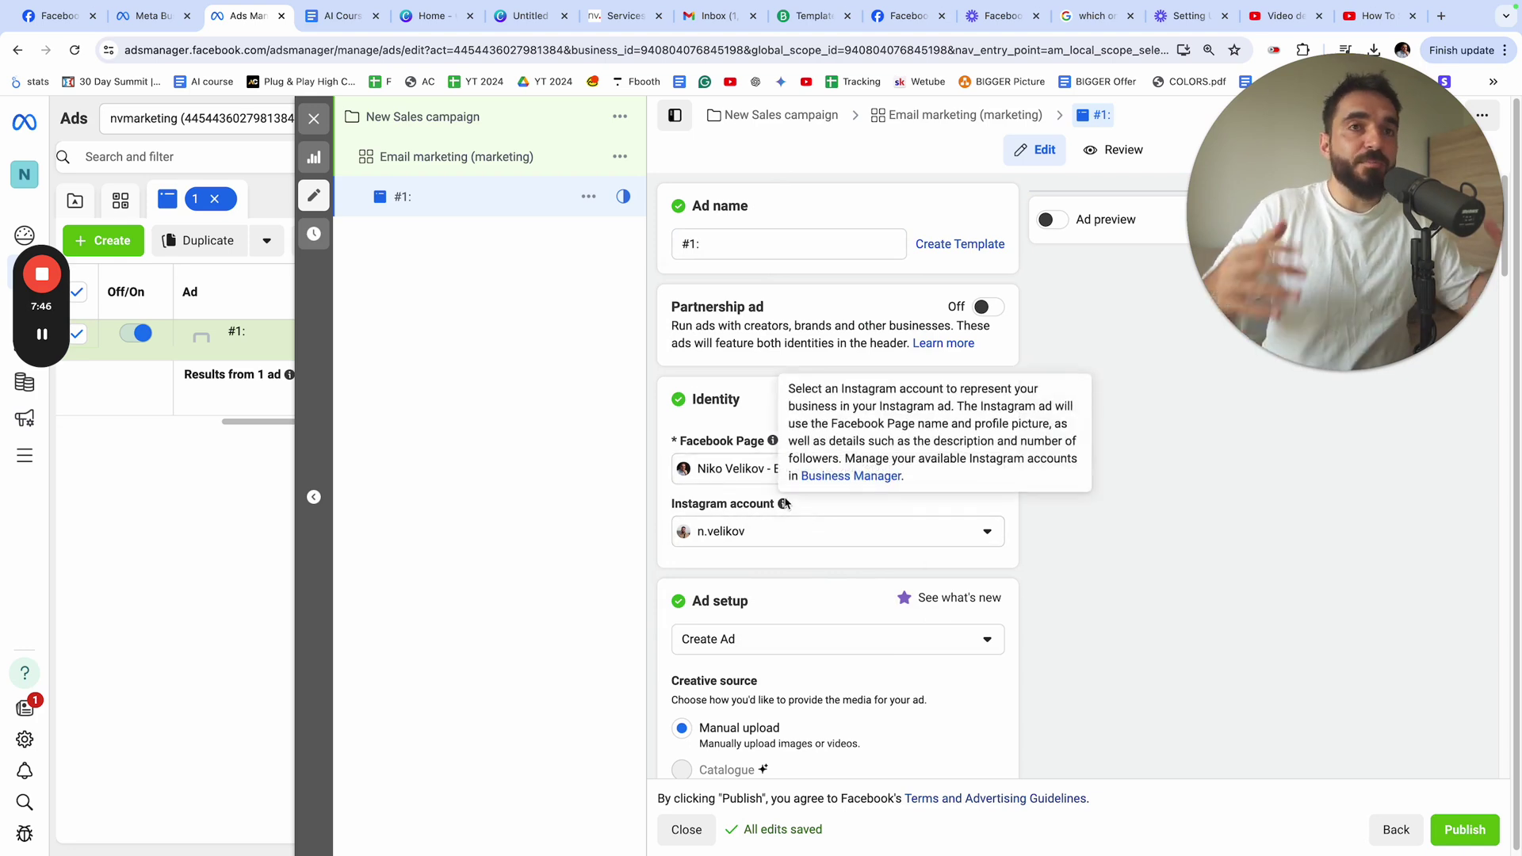
{"action": "double_click", "coordinate": [741, 401]}
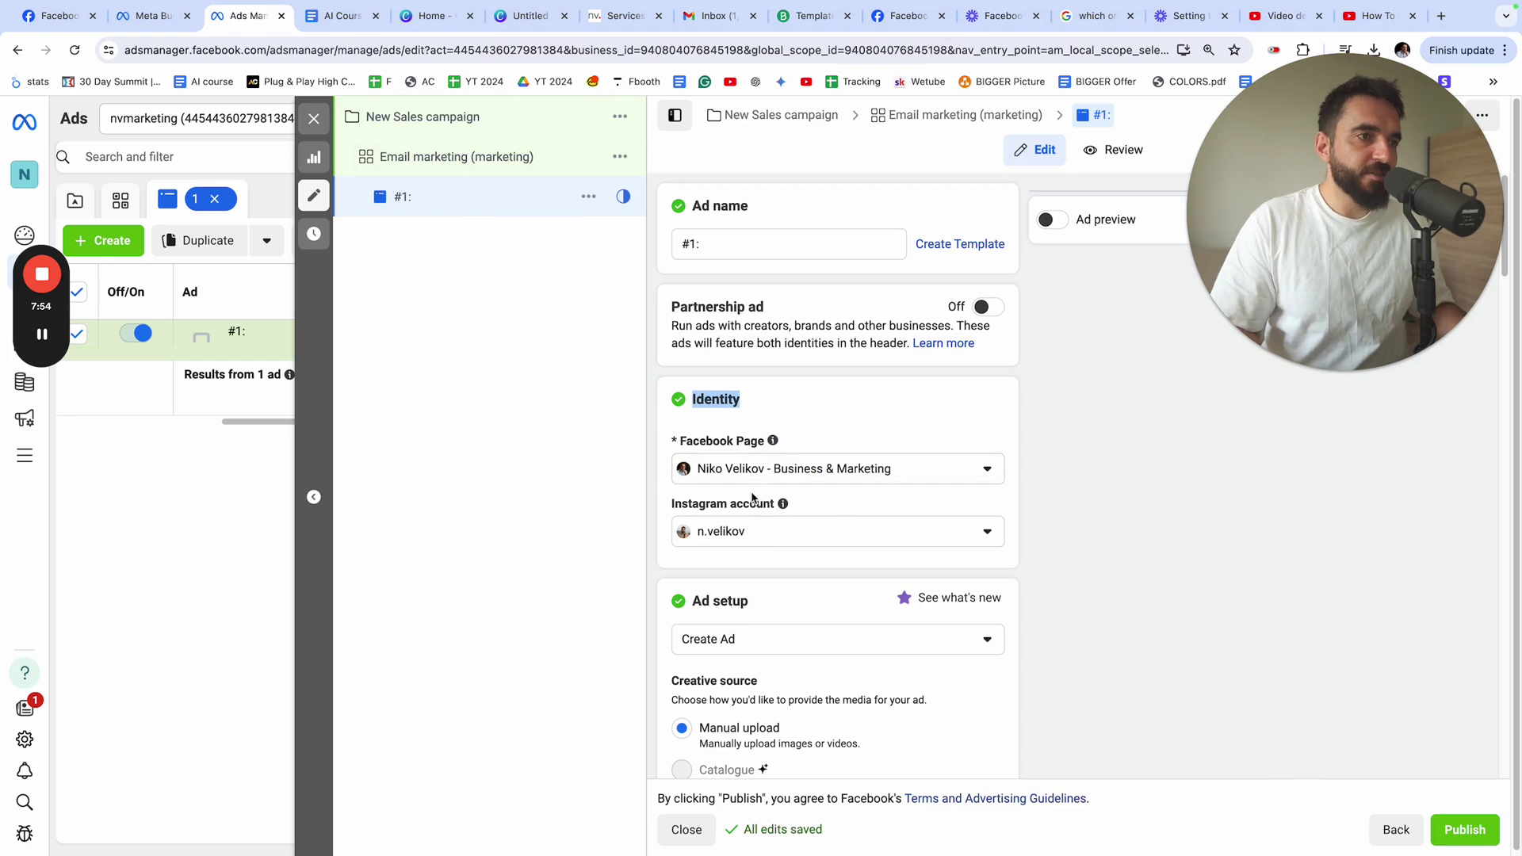
{"action": "left_click_drag", "start_coordinate": [780, 502], "coordinate": [712, 503]}
{"action": "scroll", "coordinate": [793, 555], "scroll_direction": "down", "scroll_amount": 2}
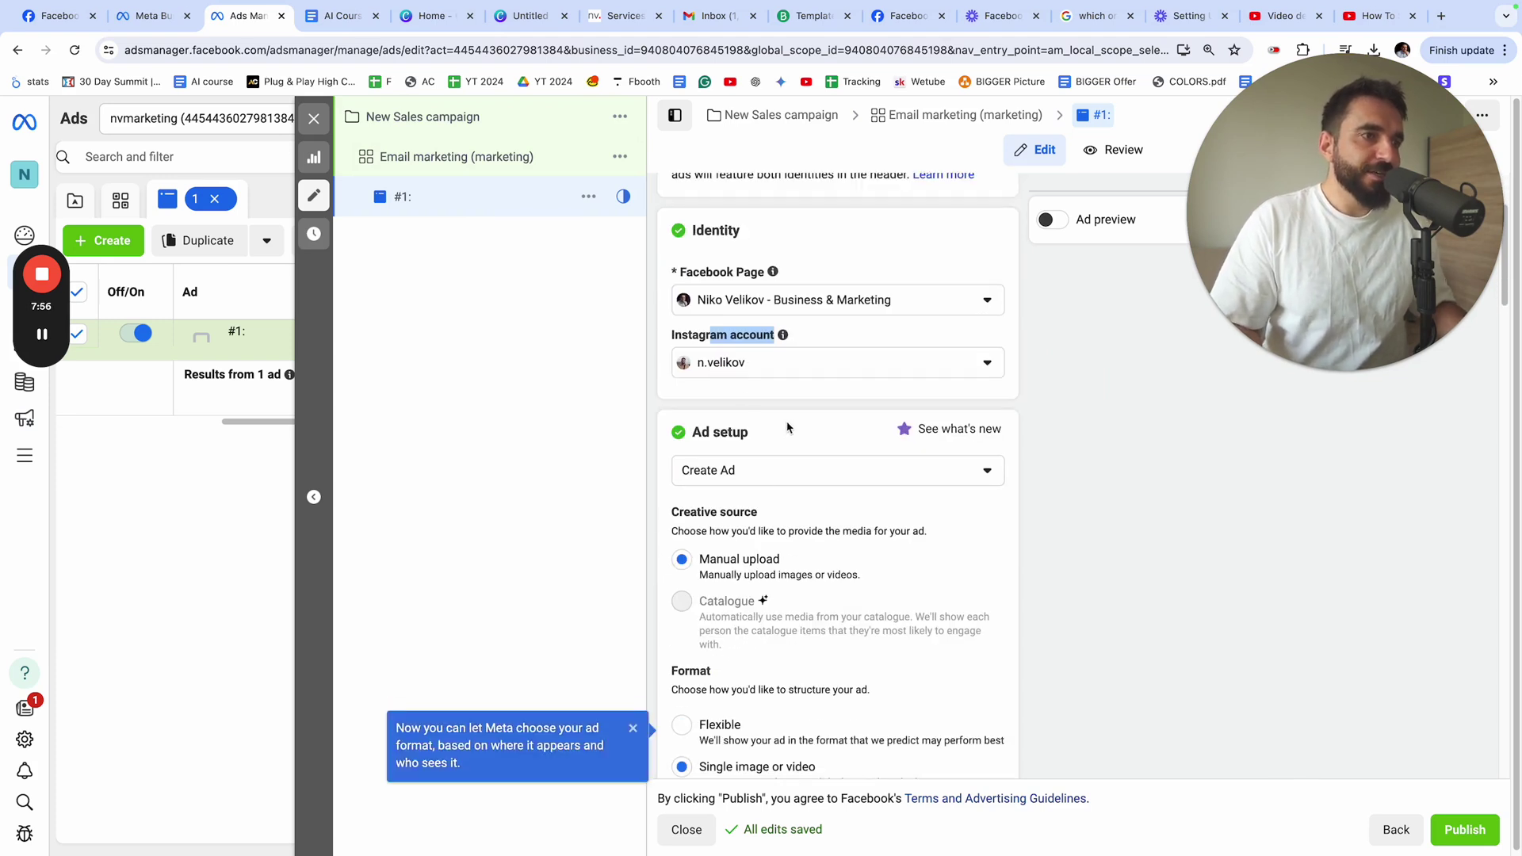
{"action": "left_click_drag", "start_coordinate": [763, 436], "coordinate": [695, 432]}
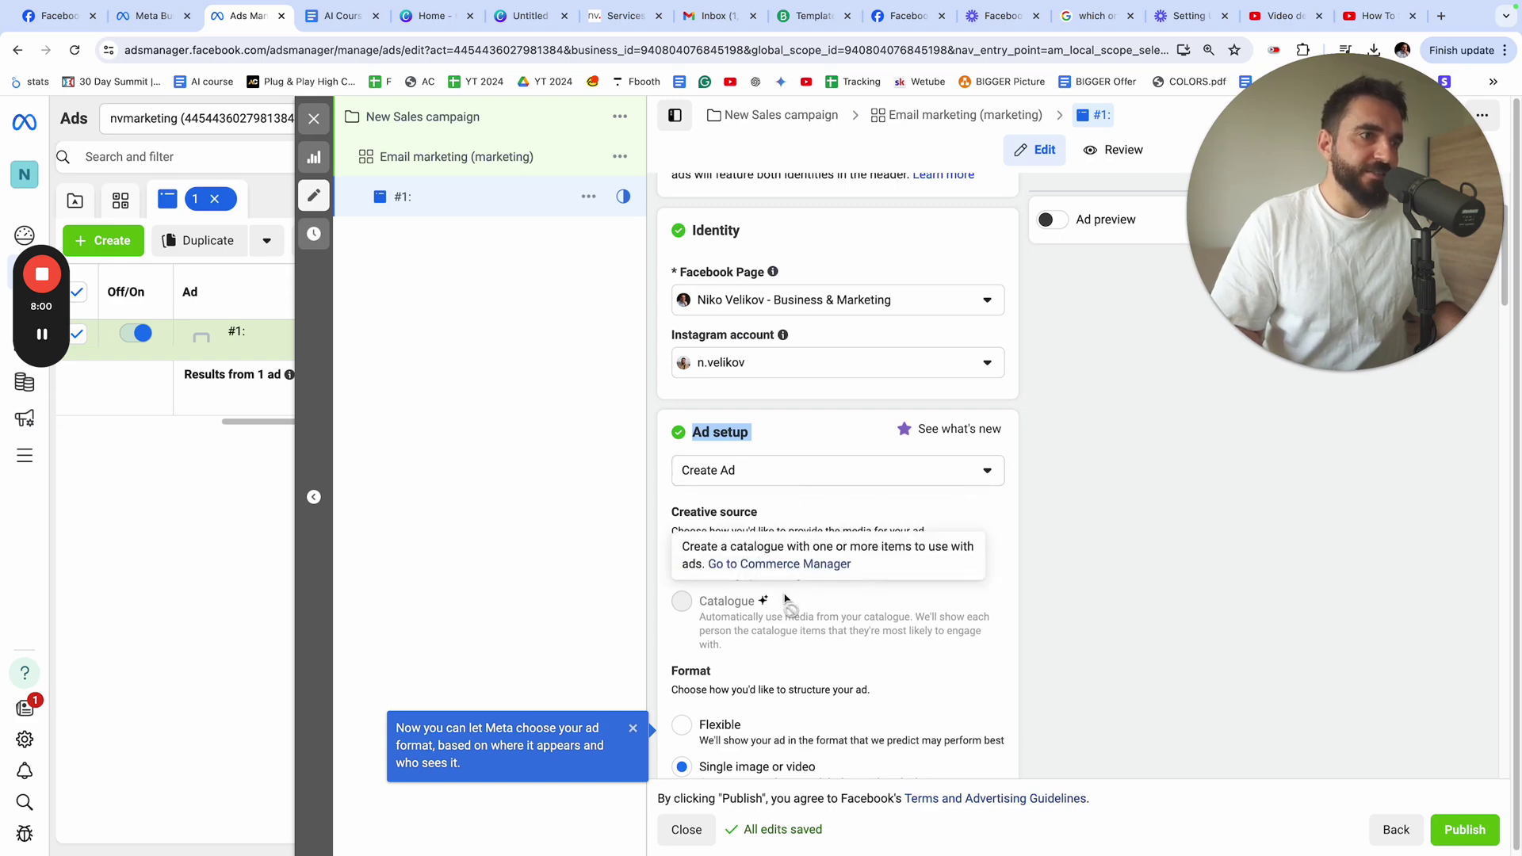
{"action": "left_click", "coordinate": [888, 625]}
{"action": "scroll", "coordinate": [988, 615], "scroll_direction": "down", "scroll_amount": 5}
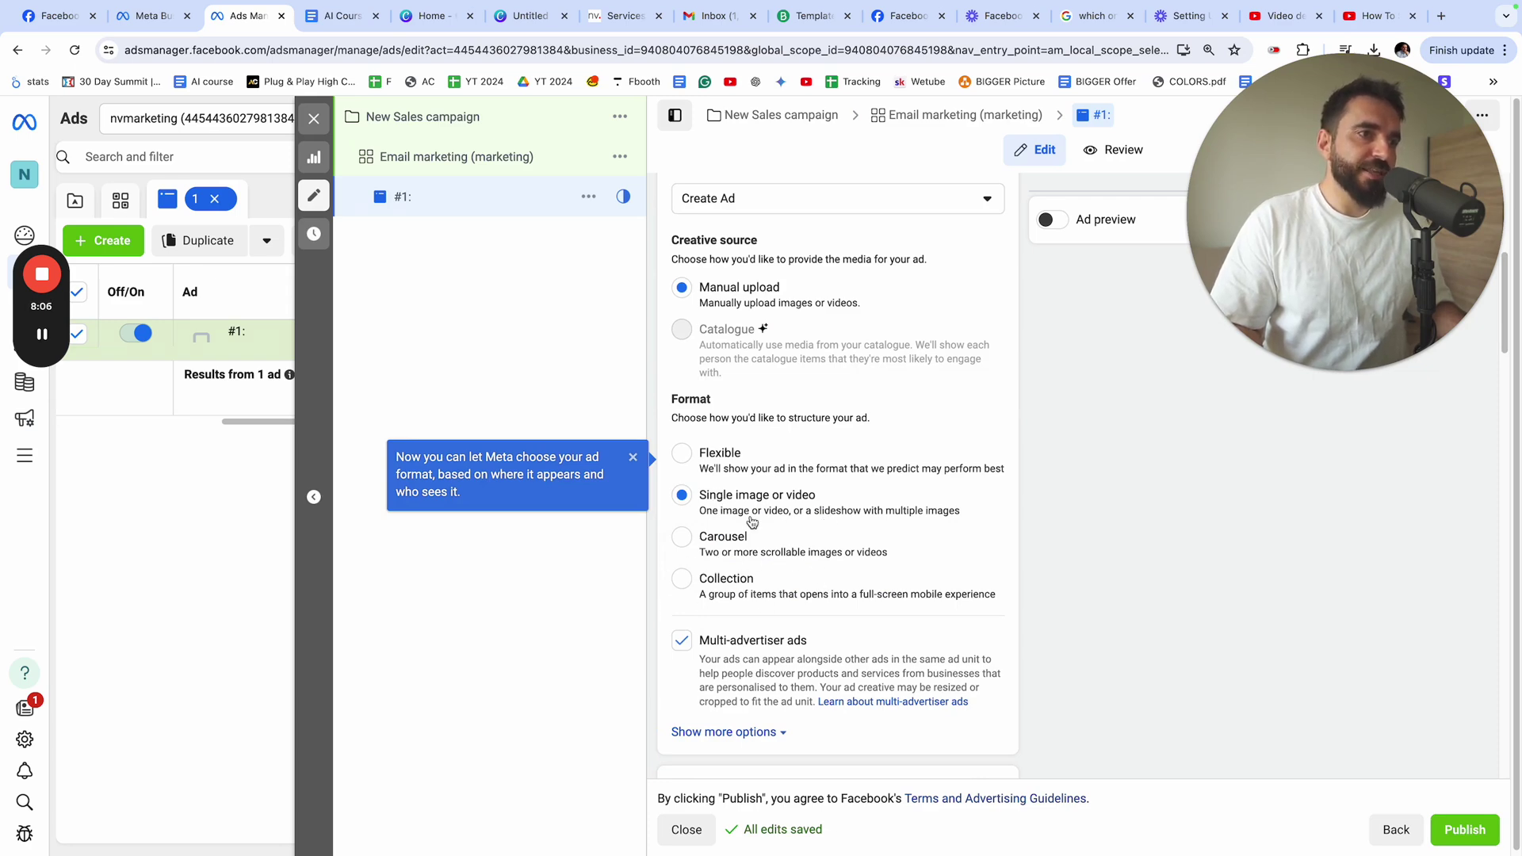
{"action": "scroll", "coordinate": [757, 519], "scroll_direction": "down", "scroll_amount": 5}
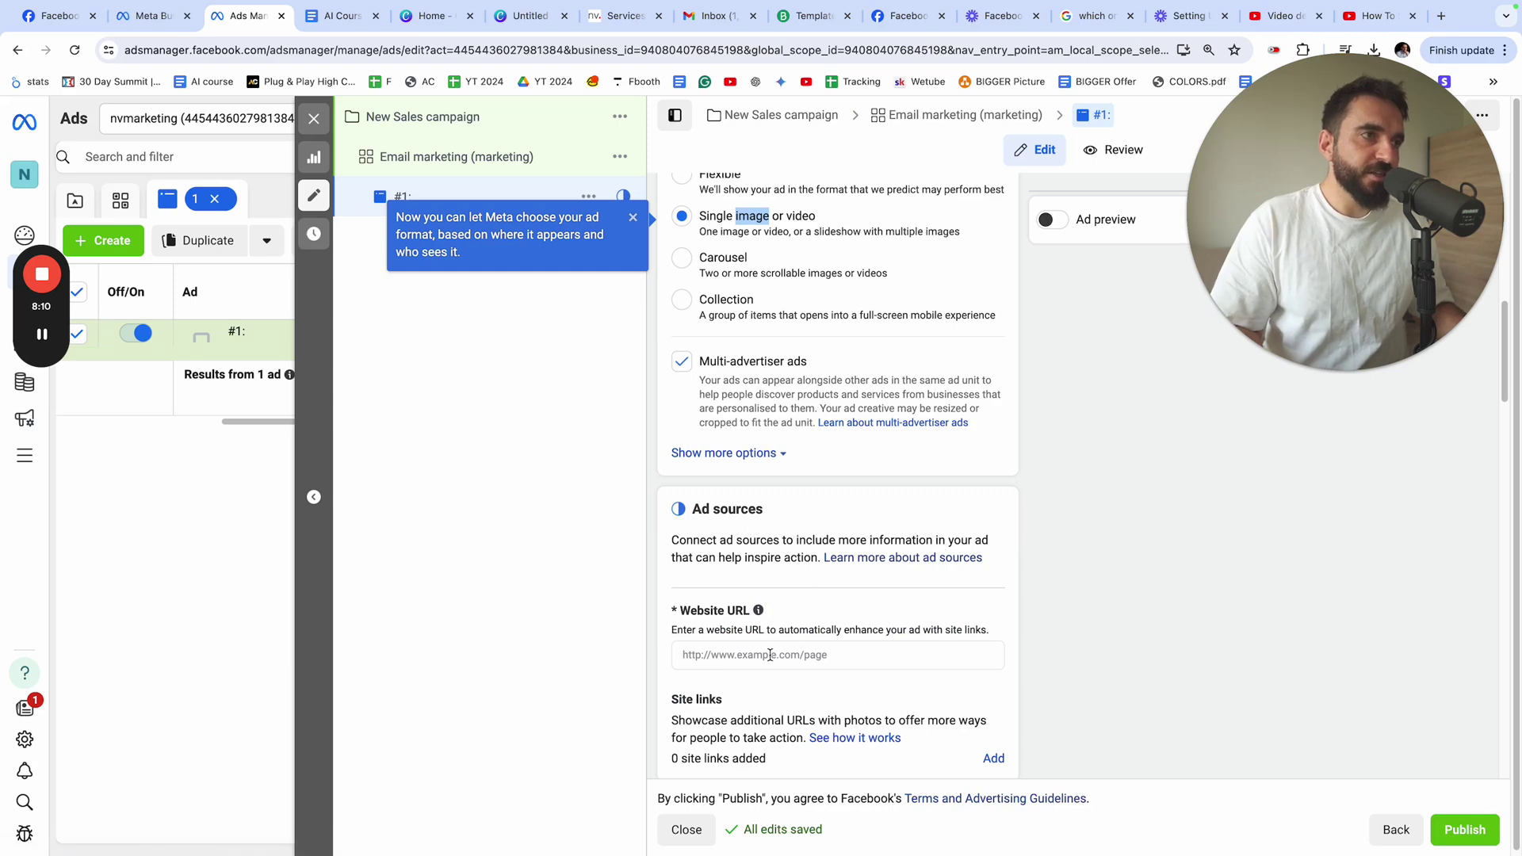
Copy the eBook page link under Ad #1 in the Google Docs ad copy document and paste it as the ad's website URL
{"action": "left_click", "coordinate": [751, 657]}
{"action": "left_click", "coordinate": [341, 16]}
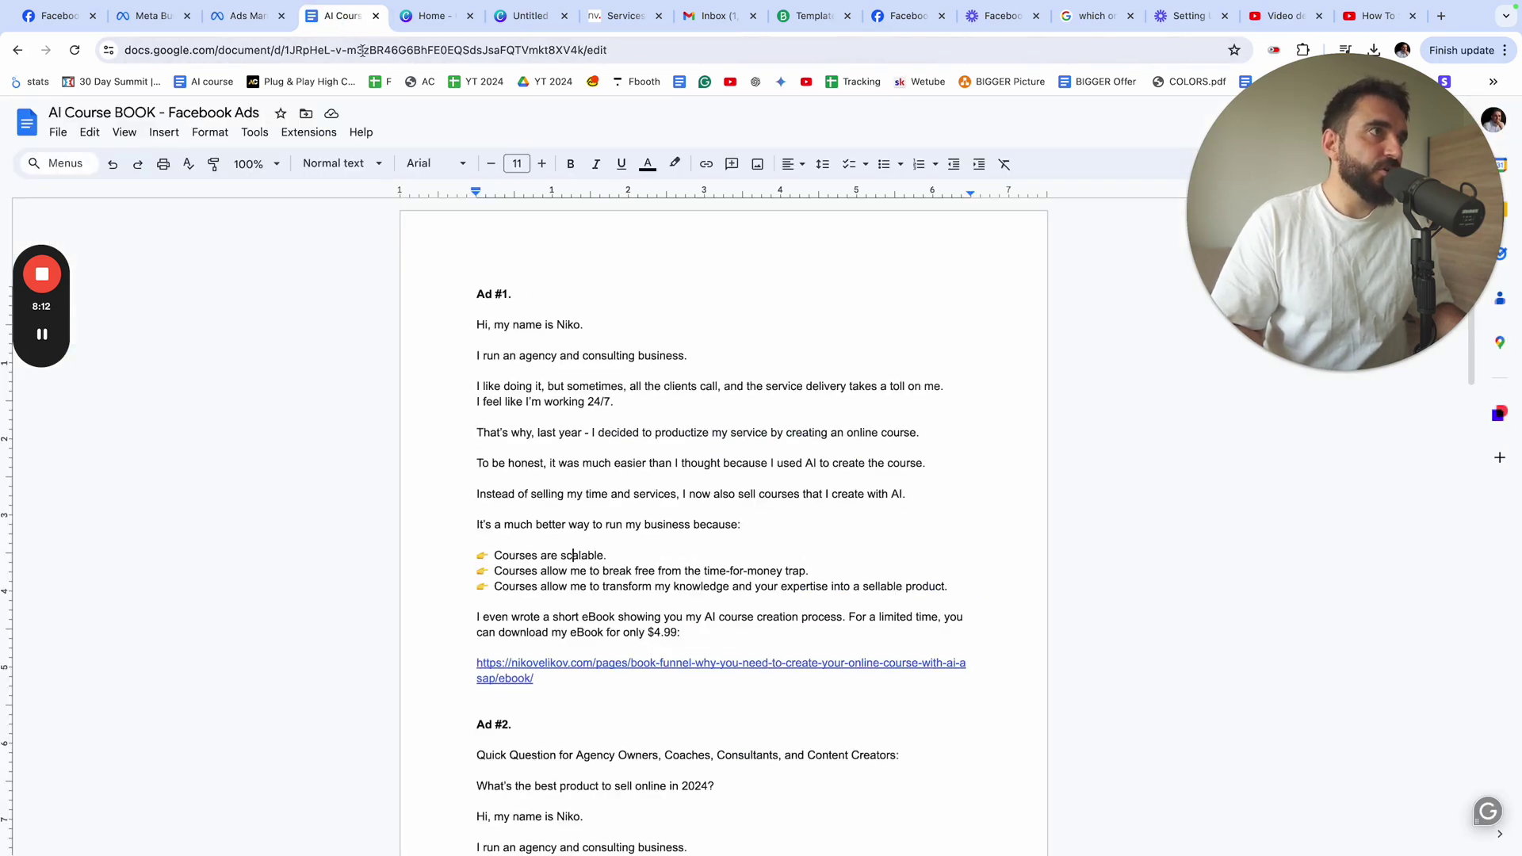
{"action": "left_click_drag", "start_coordinate": [548, 682], "coordinate": [476, 660]}
{"action": "key", "text": "ctrl+c"}
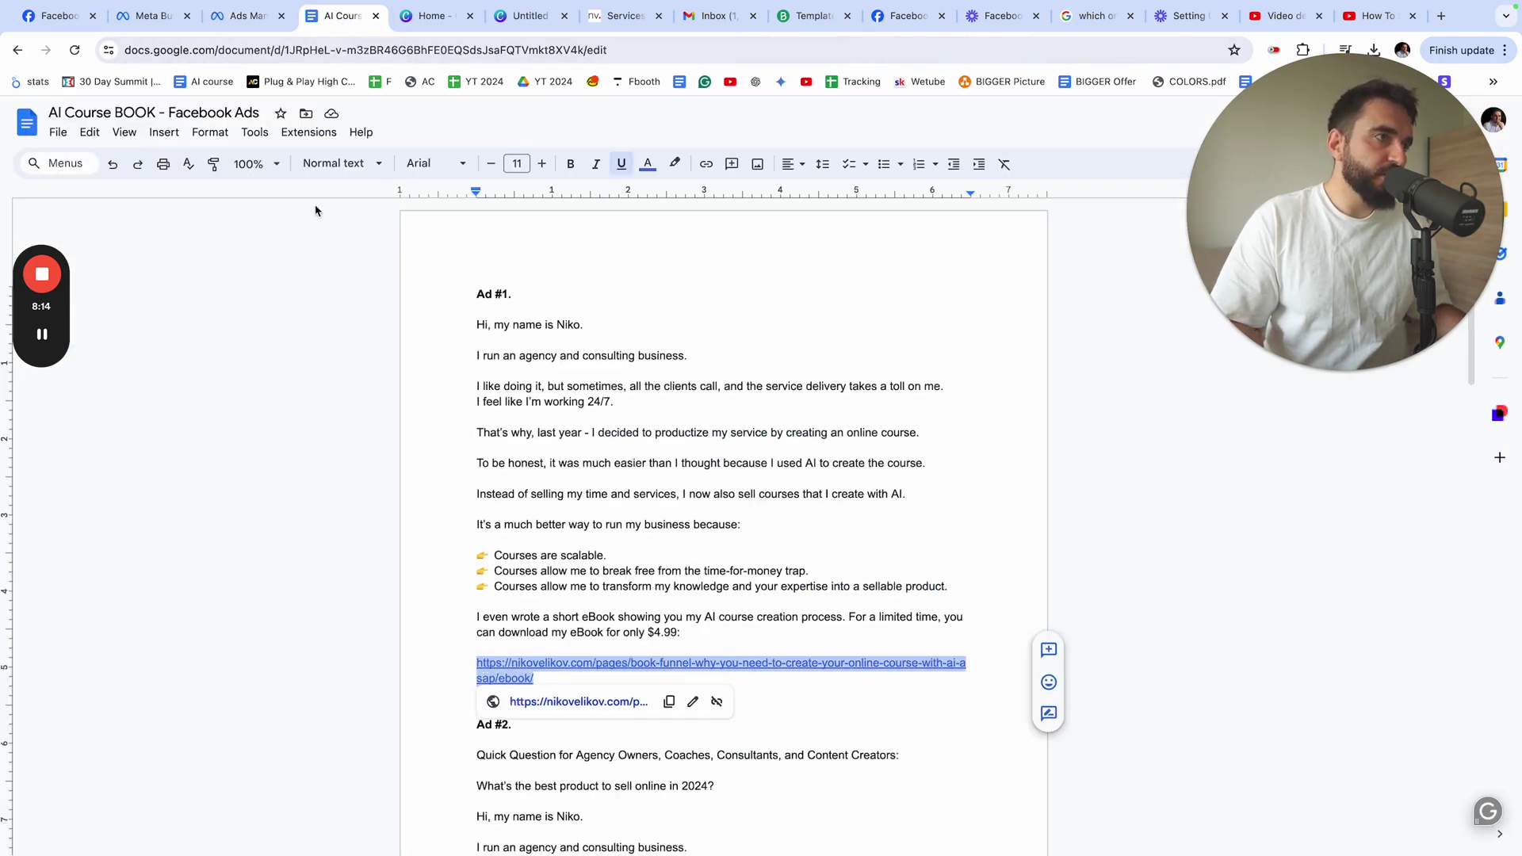
{"action": "left_click", "coordinate": [244, 18]}
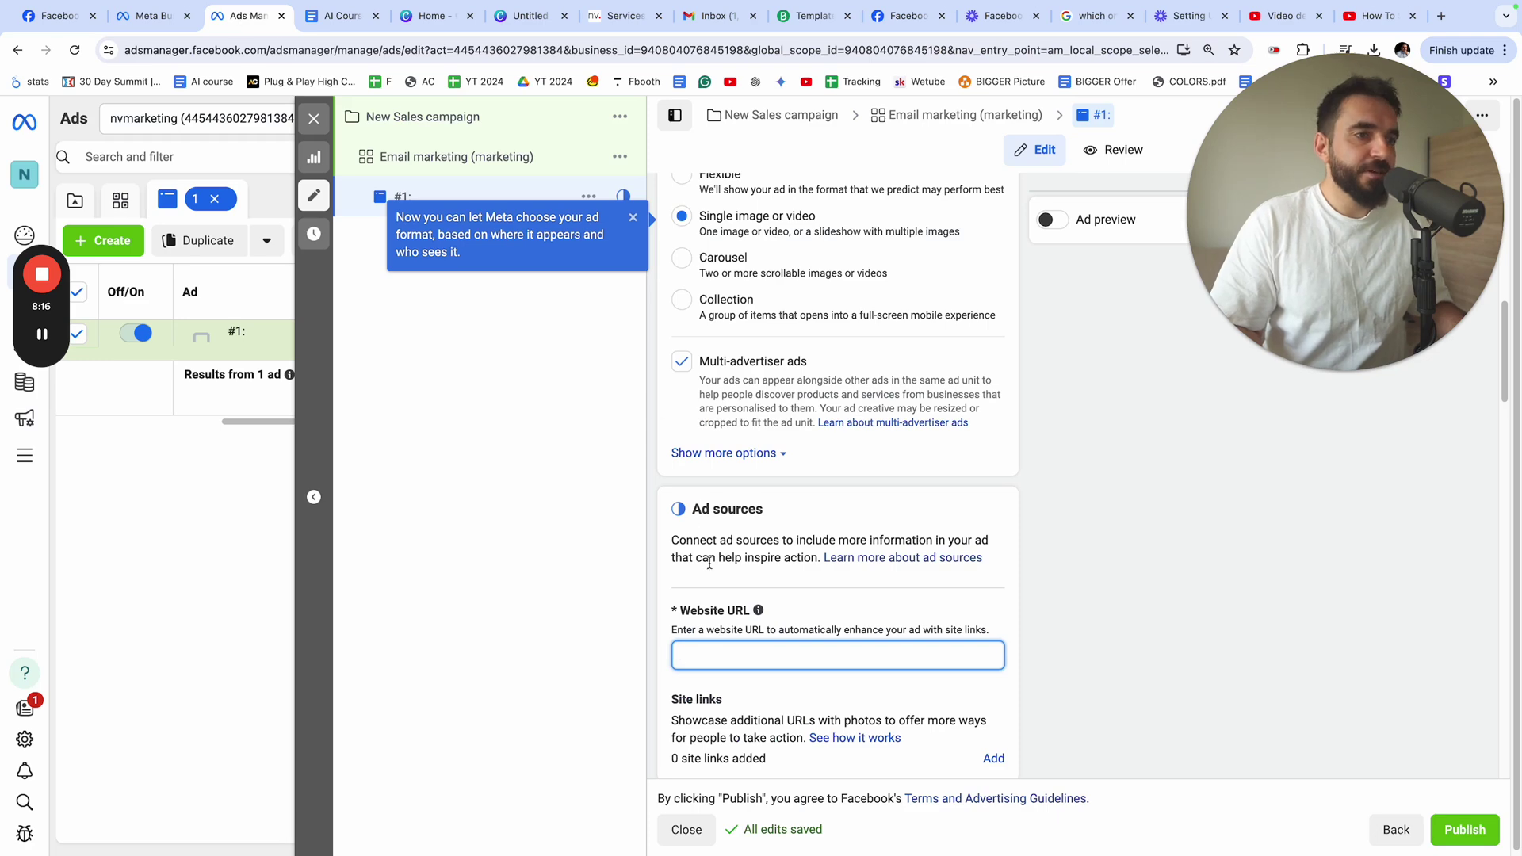
{"action": "key", "text": "ctrl+v"}
Add an image to the ad creative by uploading Screenshot 2024-06-22 at 12.39.54 from the Desktop folder
{"action": "scroll", "coordinate": [784, 547], "scroll_direction": "down", "scroll_amount": 3}
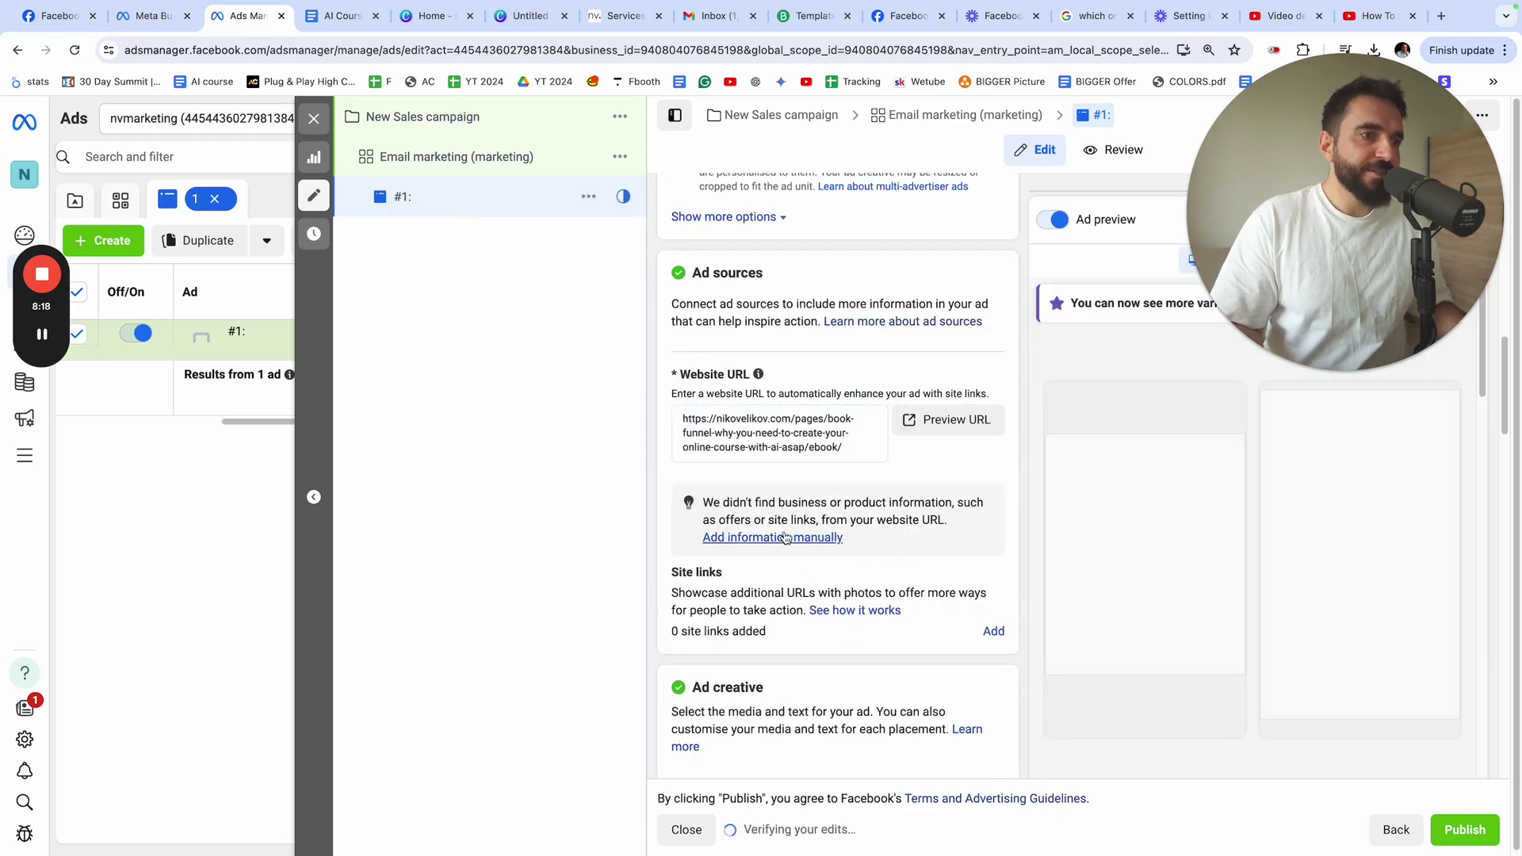
{"action": "scroll", "coordinate": [785, 538], "scroll_direction": "down", "scroll_amount": 3}
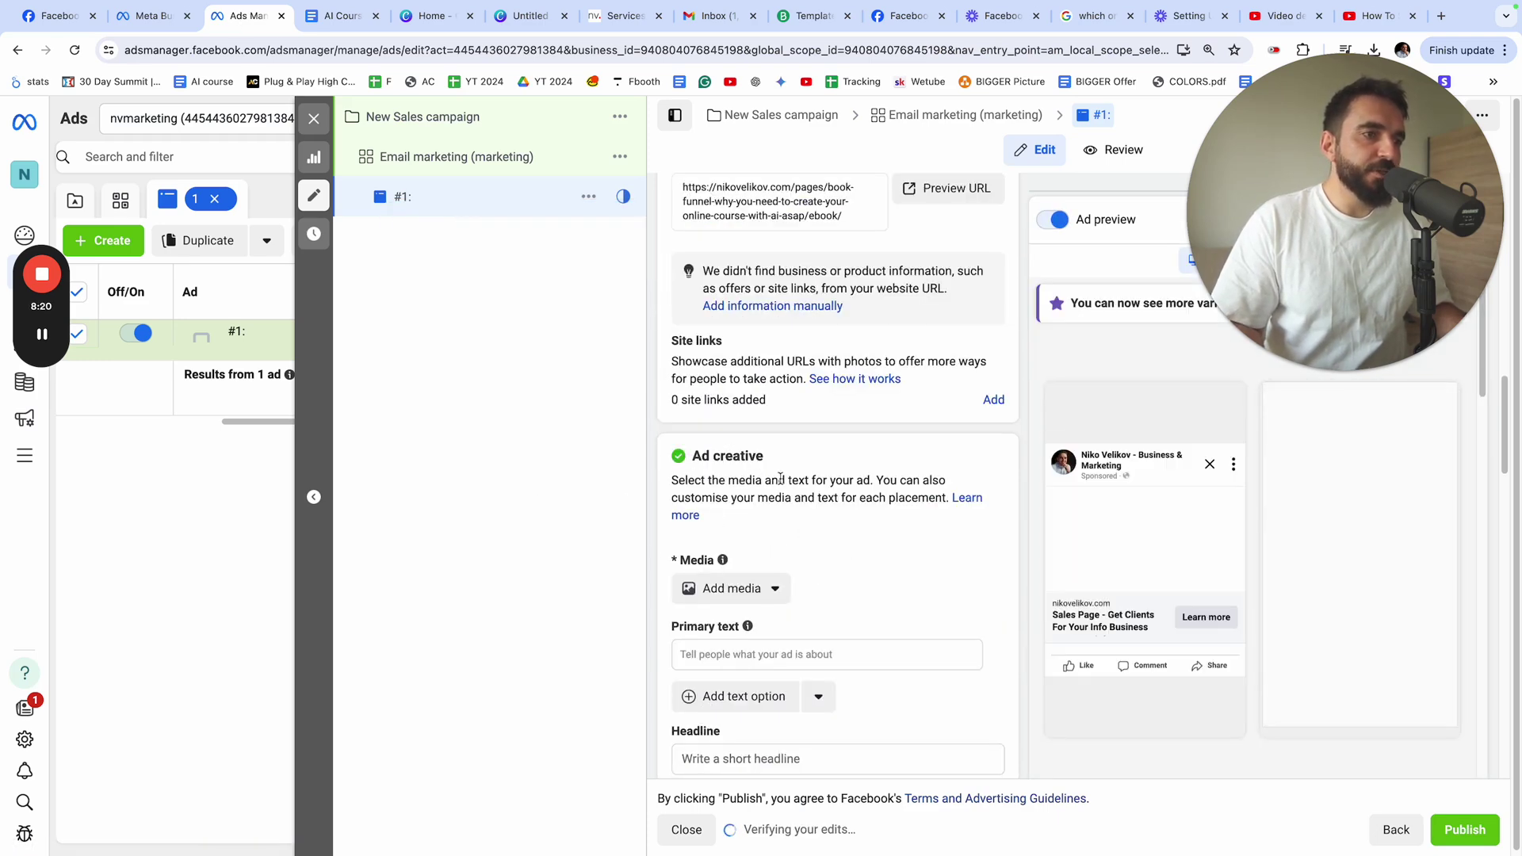
{"action": "left_click", "coordinate": [733, 588]}
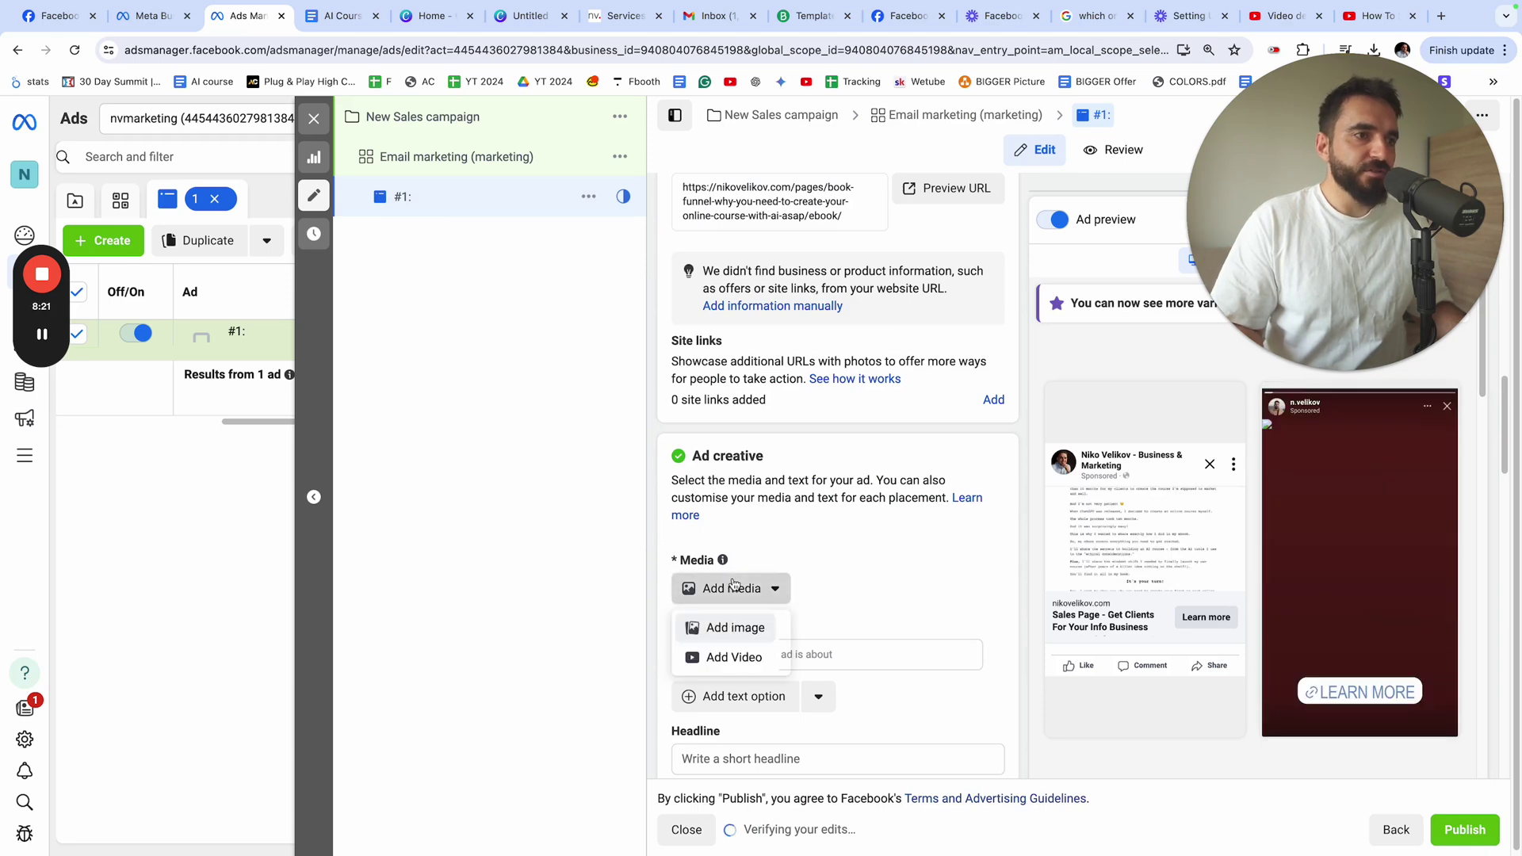
{"action": "left_click", "coordinate": [722, 631]}
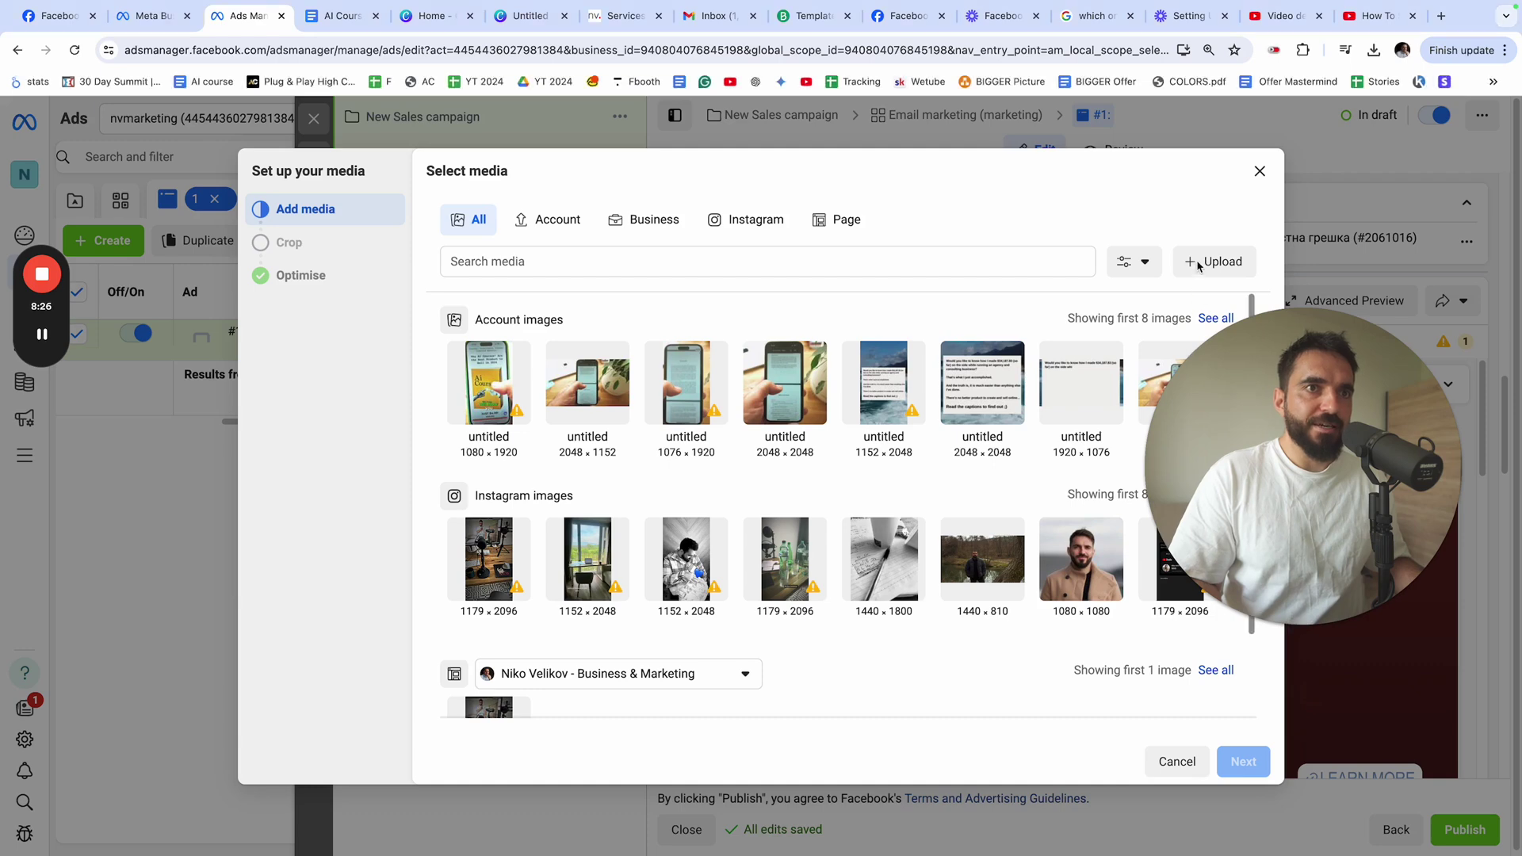
{"action": "left_click", "coordinate": [1196, 264]}
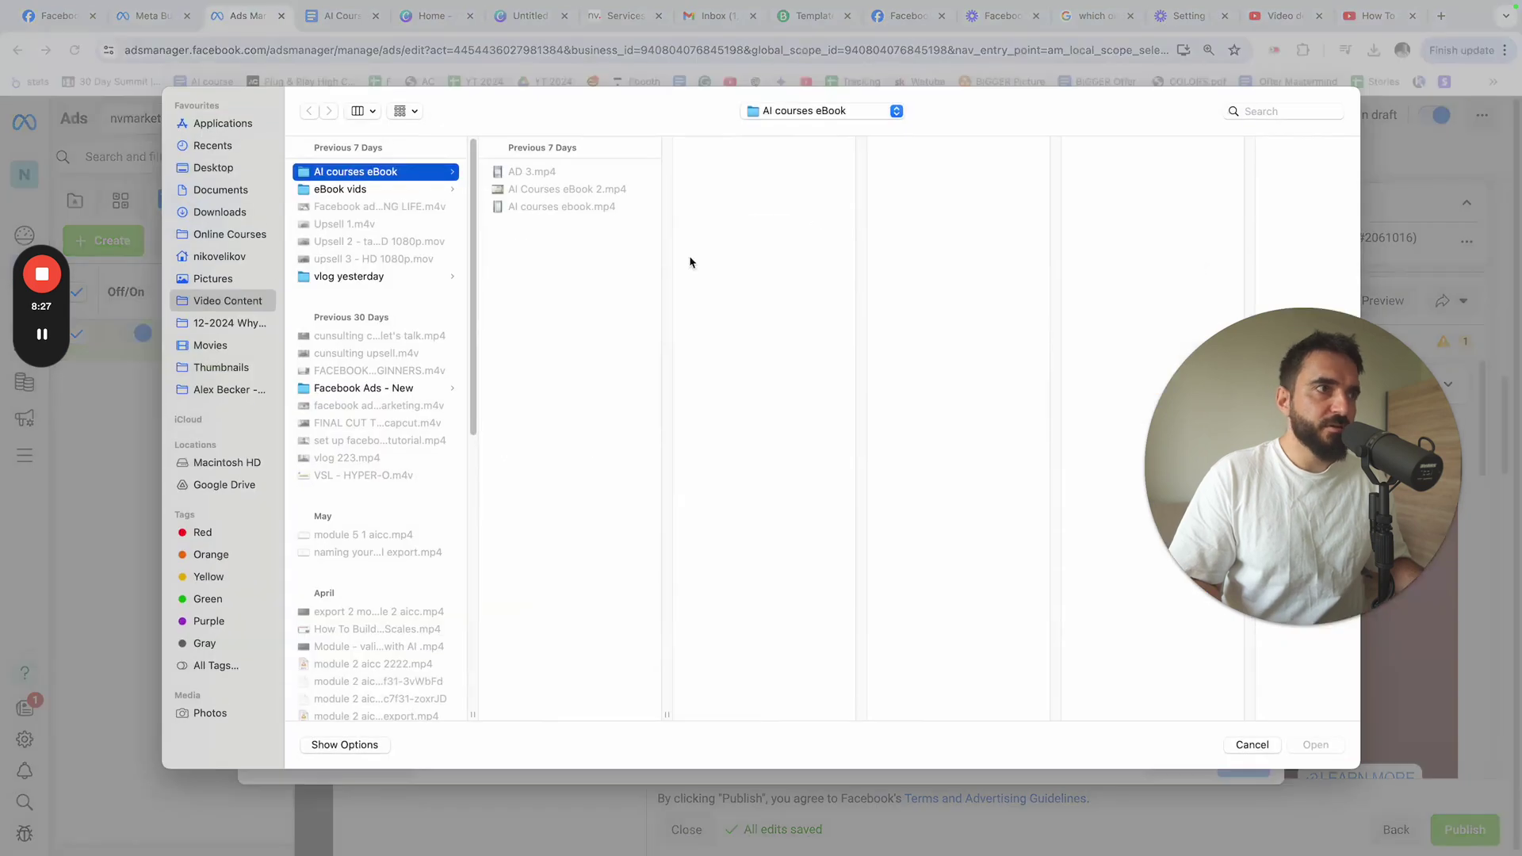
{"action": "left_click", "coordinate": [222, 212]}
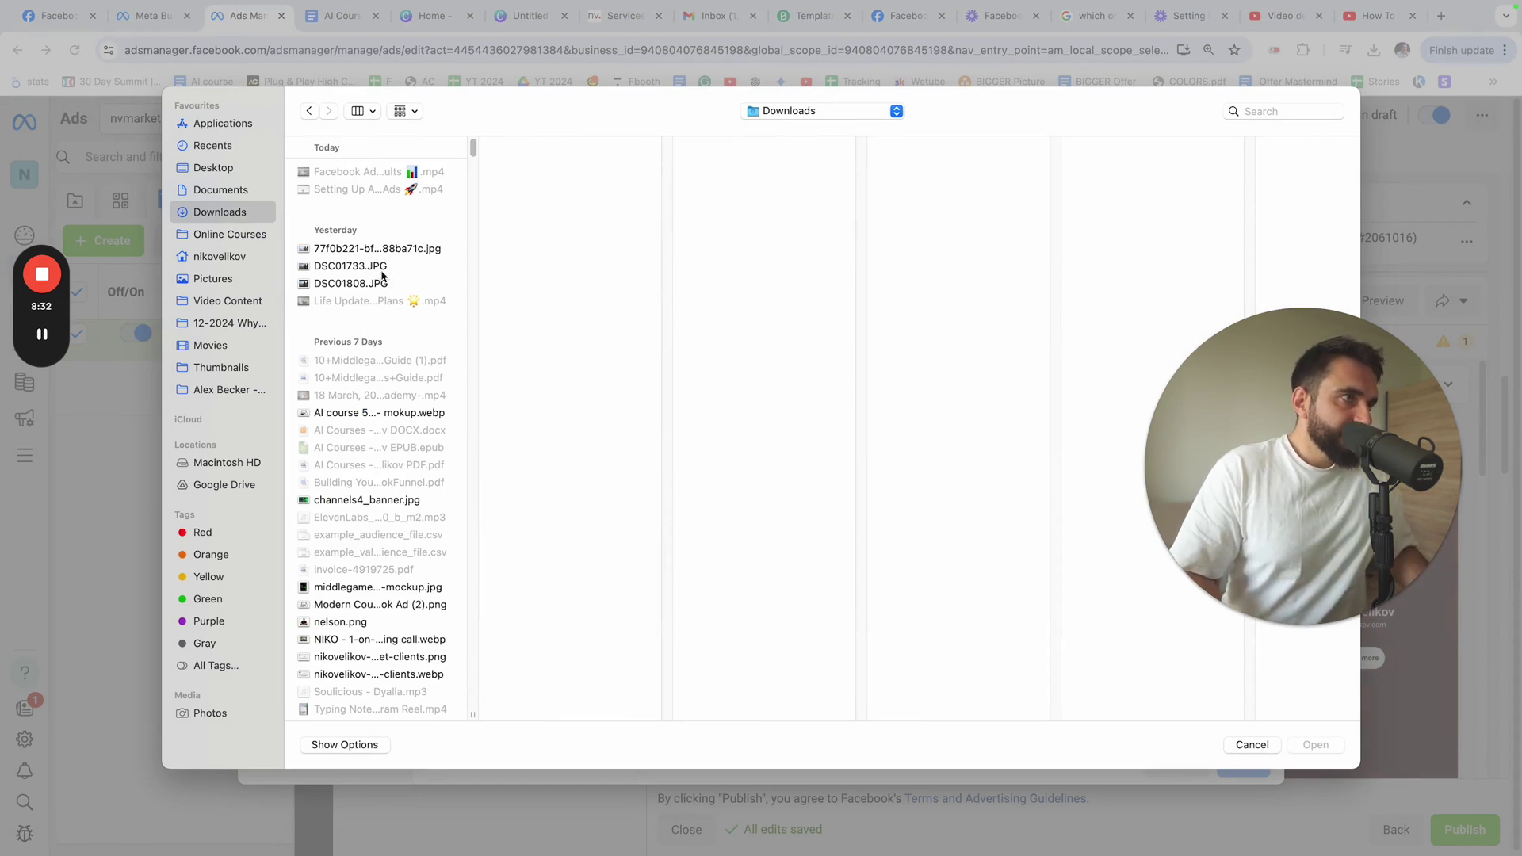
{"action": "left_click", "coordinate": [214, 168]}
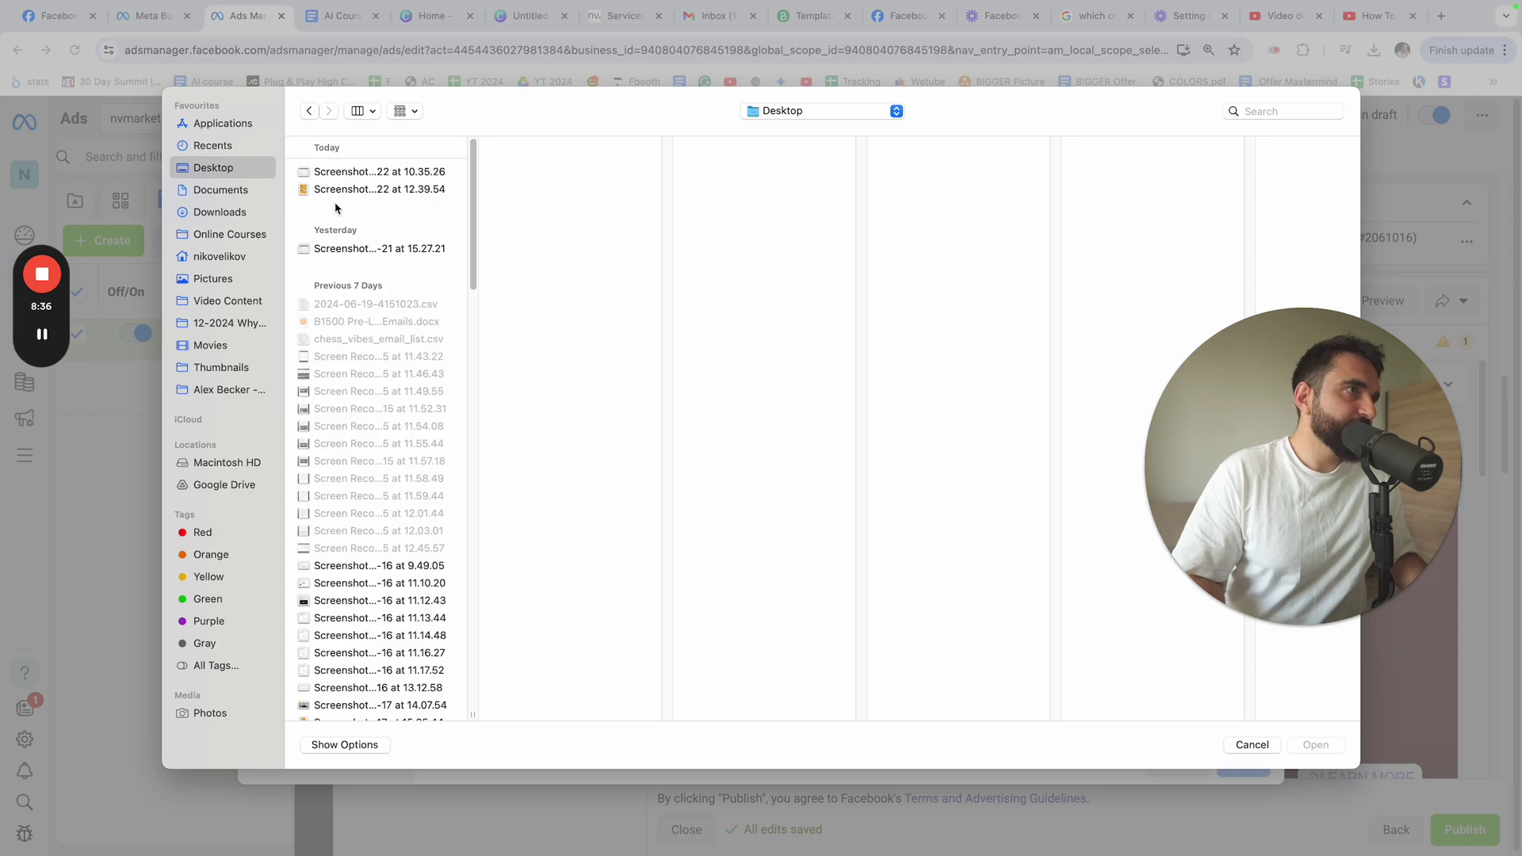
{"action": "left_click", "coordinate": [378, 189]}
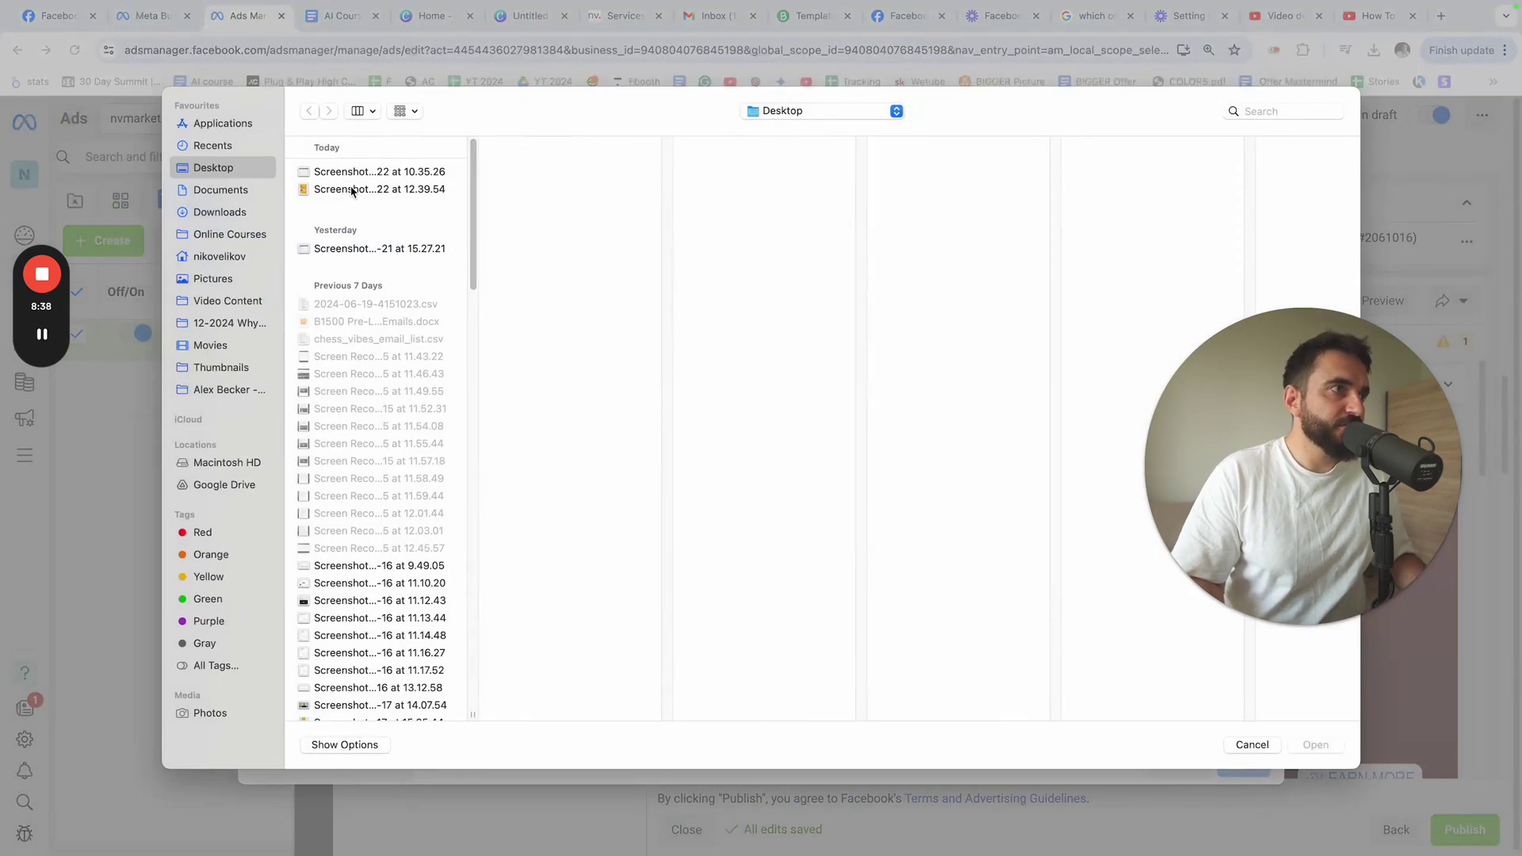
{"action": "left_click", "coordinate": [359, 190]}
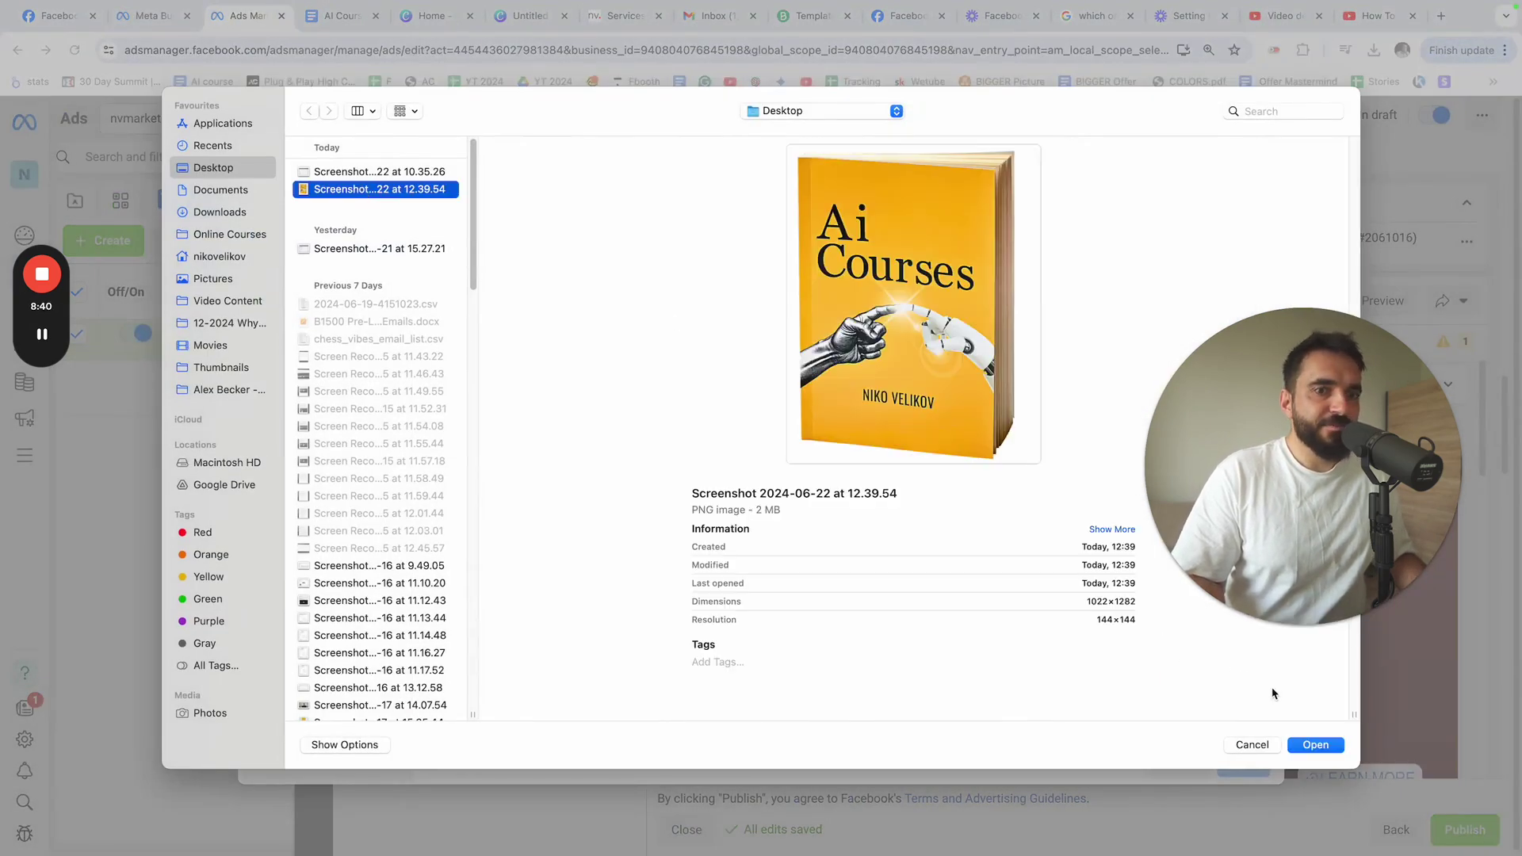
{"action": "left_click", "coordinate": [1315, 744]}
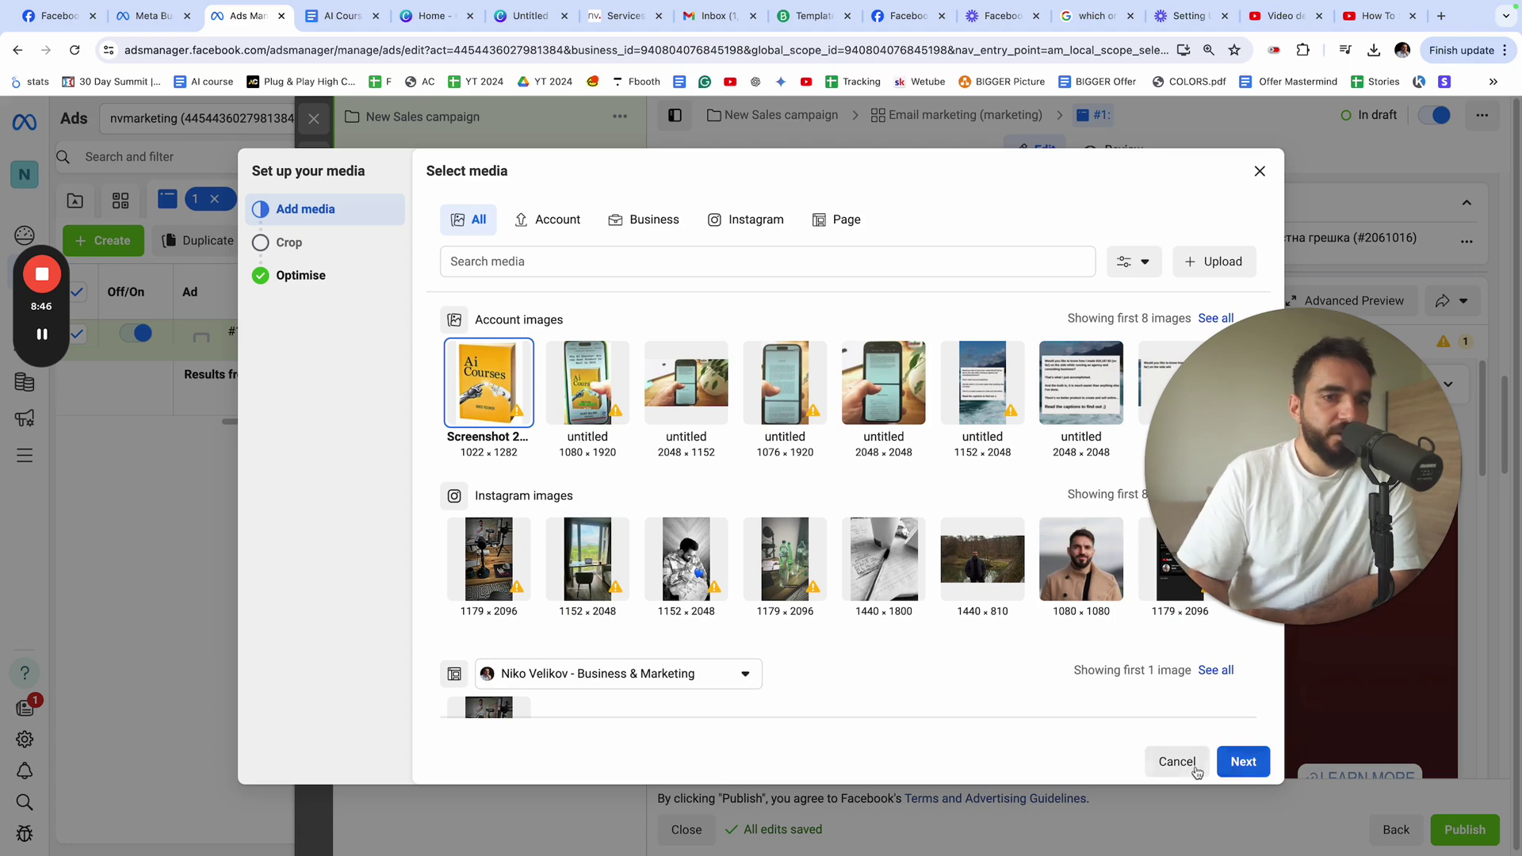
Continue with the chosen book image and keep the Original crop for Feeds, Stories and Reels, and Right column
{"action": "left_click", "coordinate": [1242, 761]}
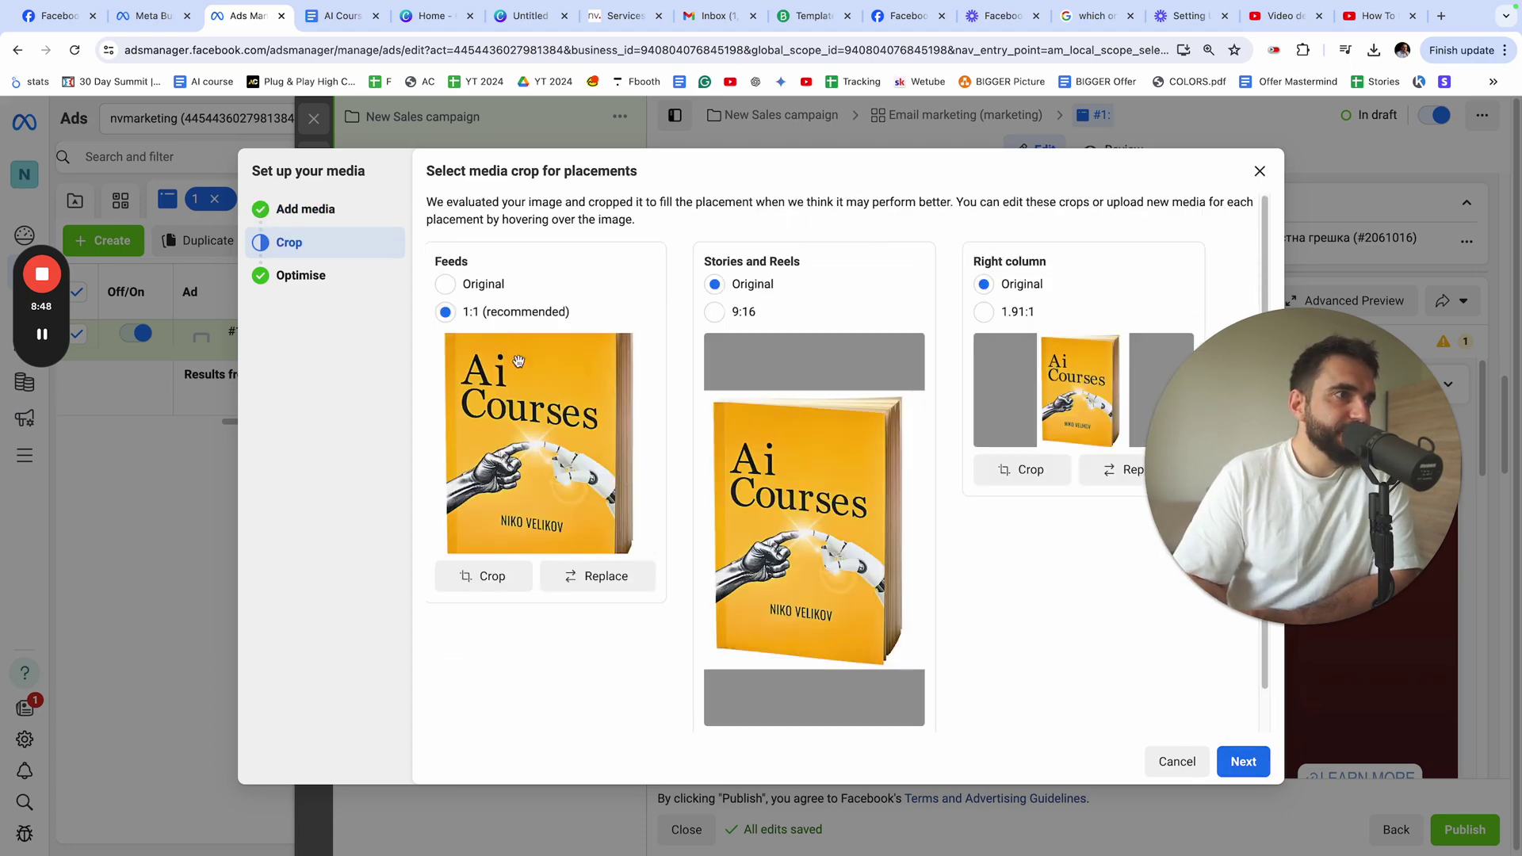
{"action": "left_click", "coordinate": [455, 285]}
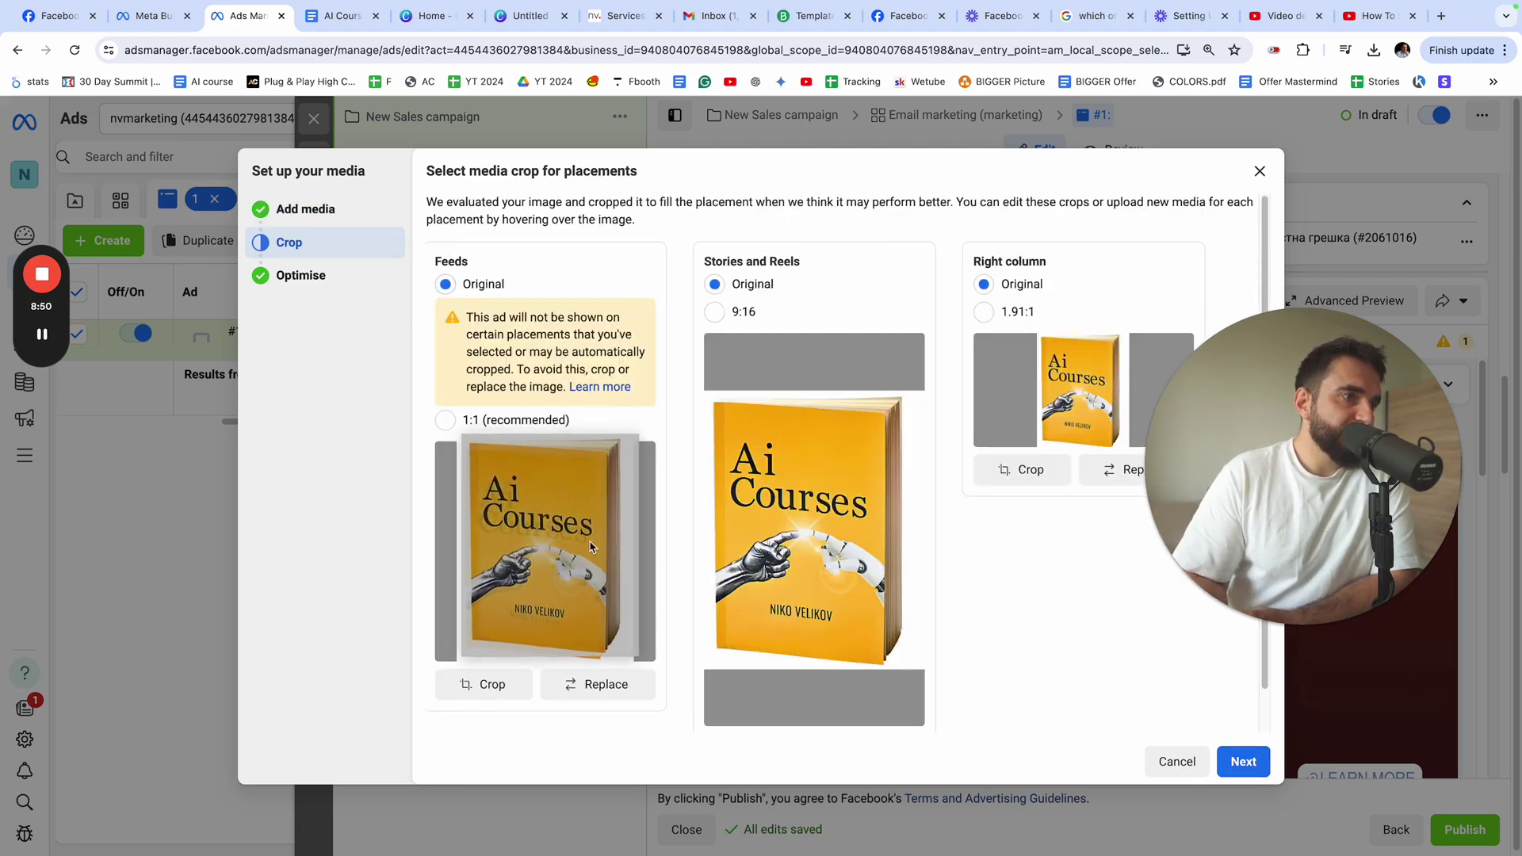
{"action": "left_click", "coordinate": [718, 311]}
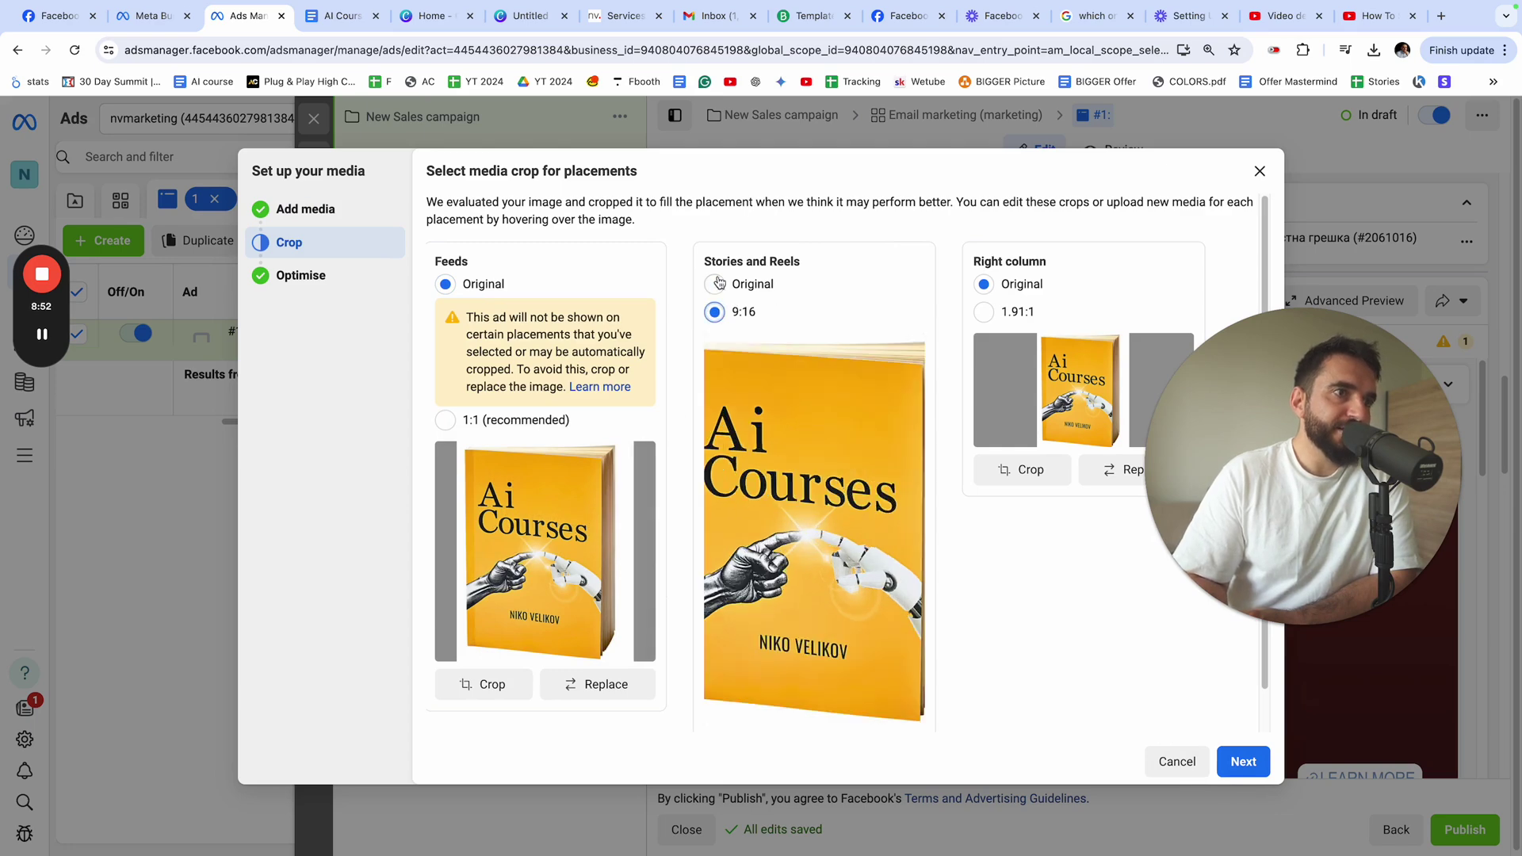
{"action": "left_click", "coordinate": [716, 283]}
{"action": "left_click", "coordinate": [984, 311]}
{"action": "left_click", "coordinate": [983, 284]}
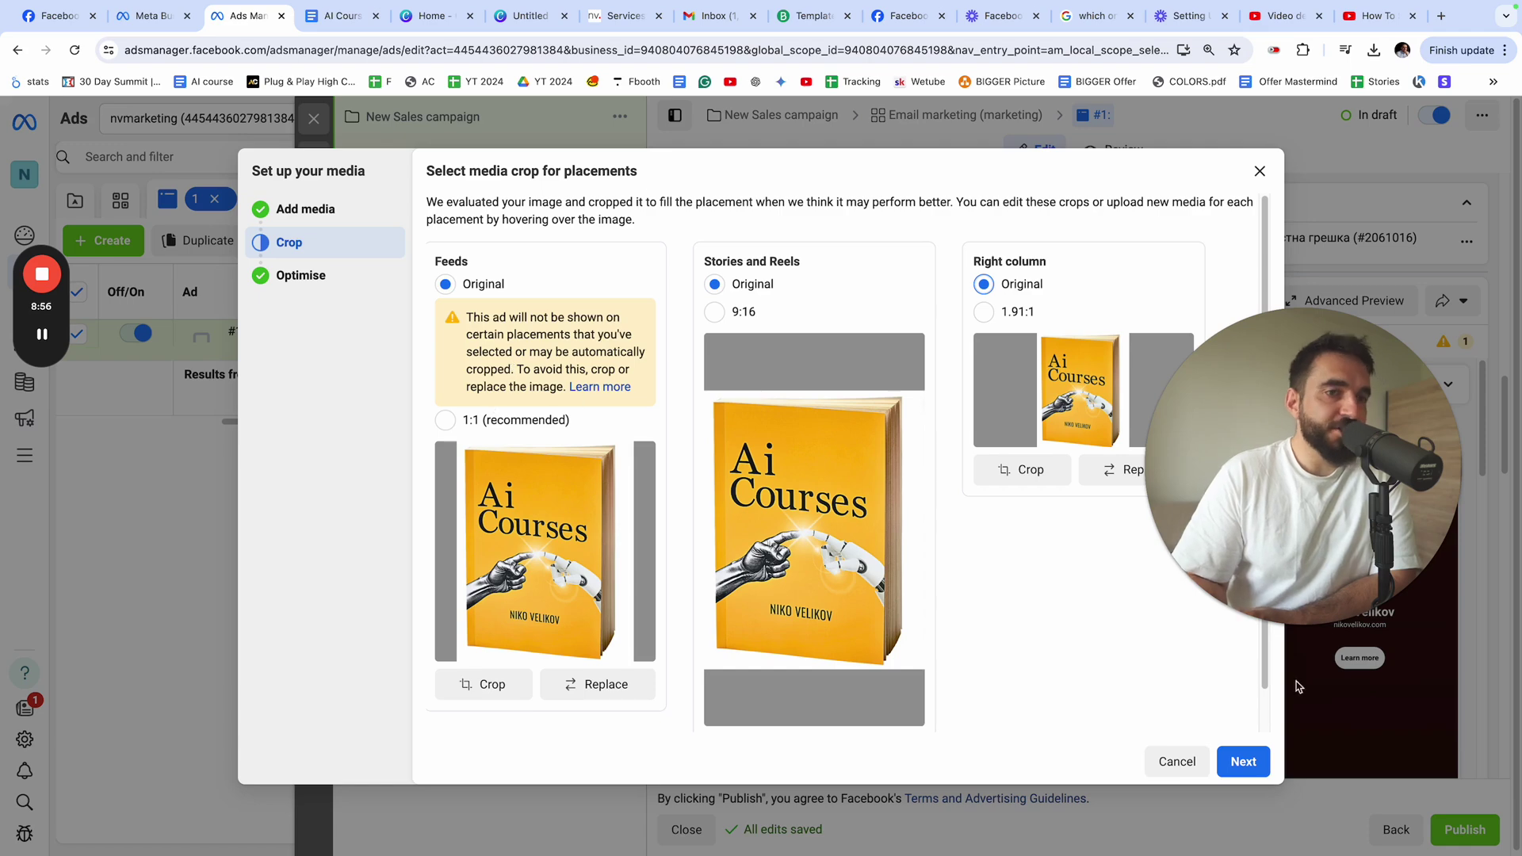
{"action": "left_click", "coordinate": [1241, 761]}
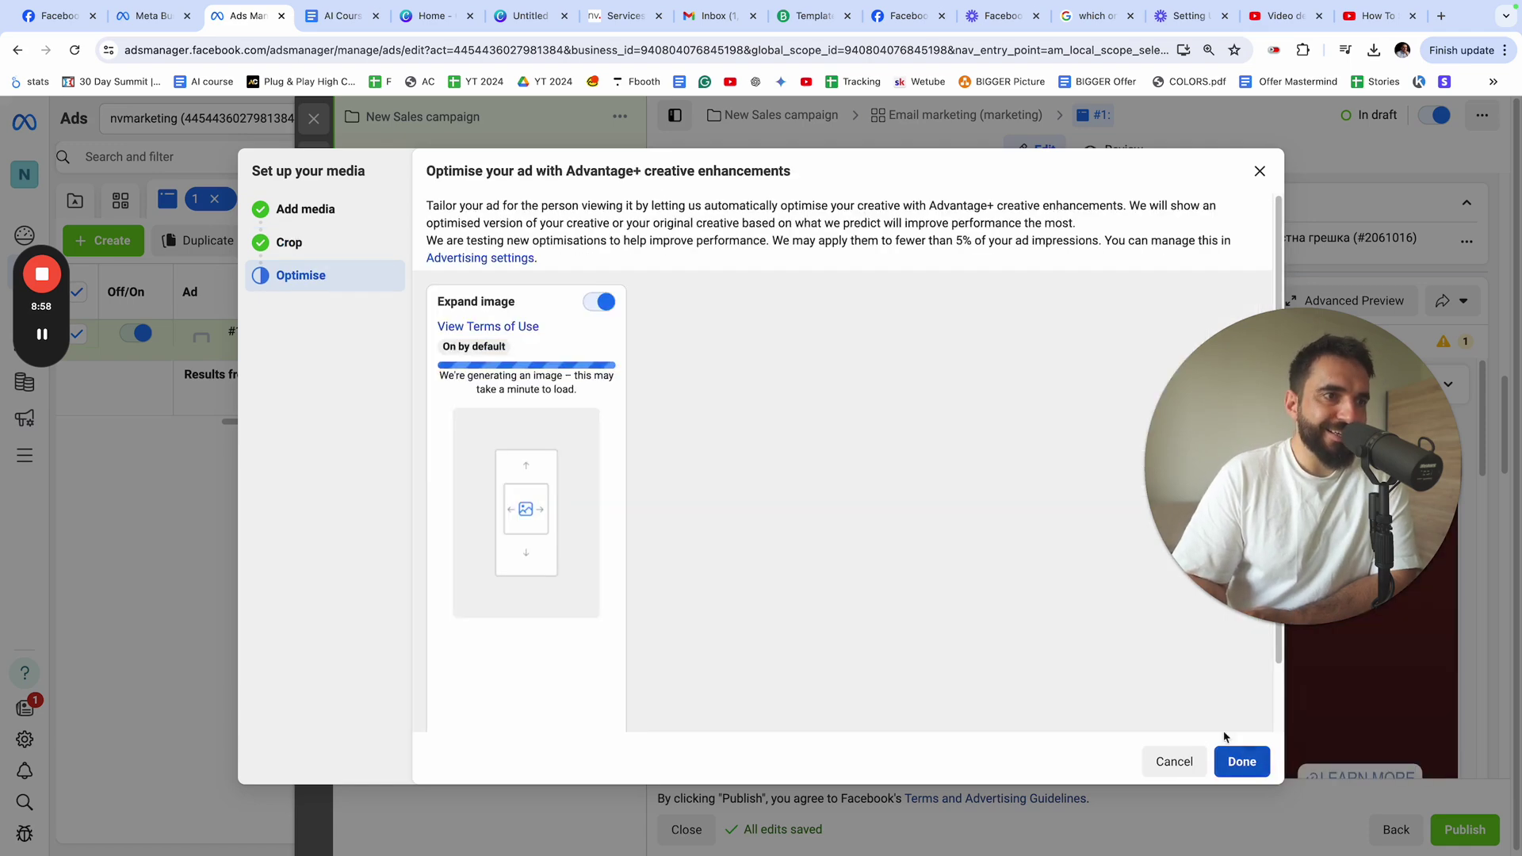
Turn off the Expand image, 3D animation, Visual touch-ups, Music and Text improvements creative enhancements
{"action": "left_click", "coordinate": [603, 305]}
{"action": "left_click", "coordinate": [856, 459]}
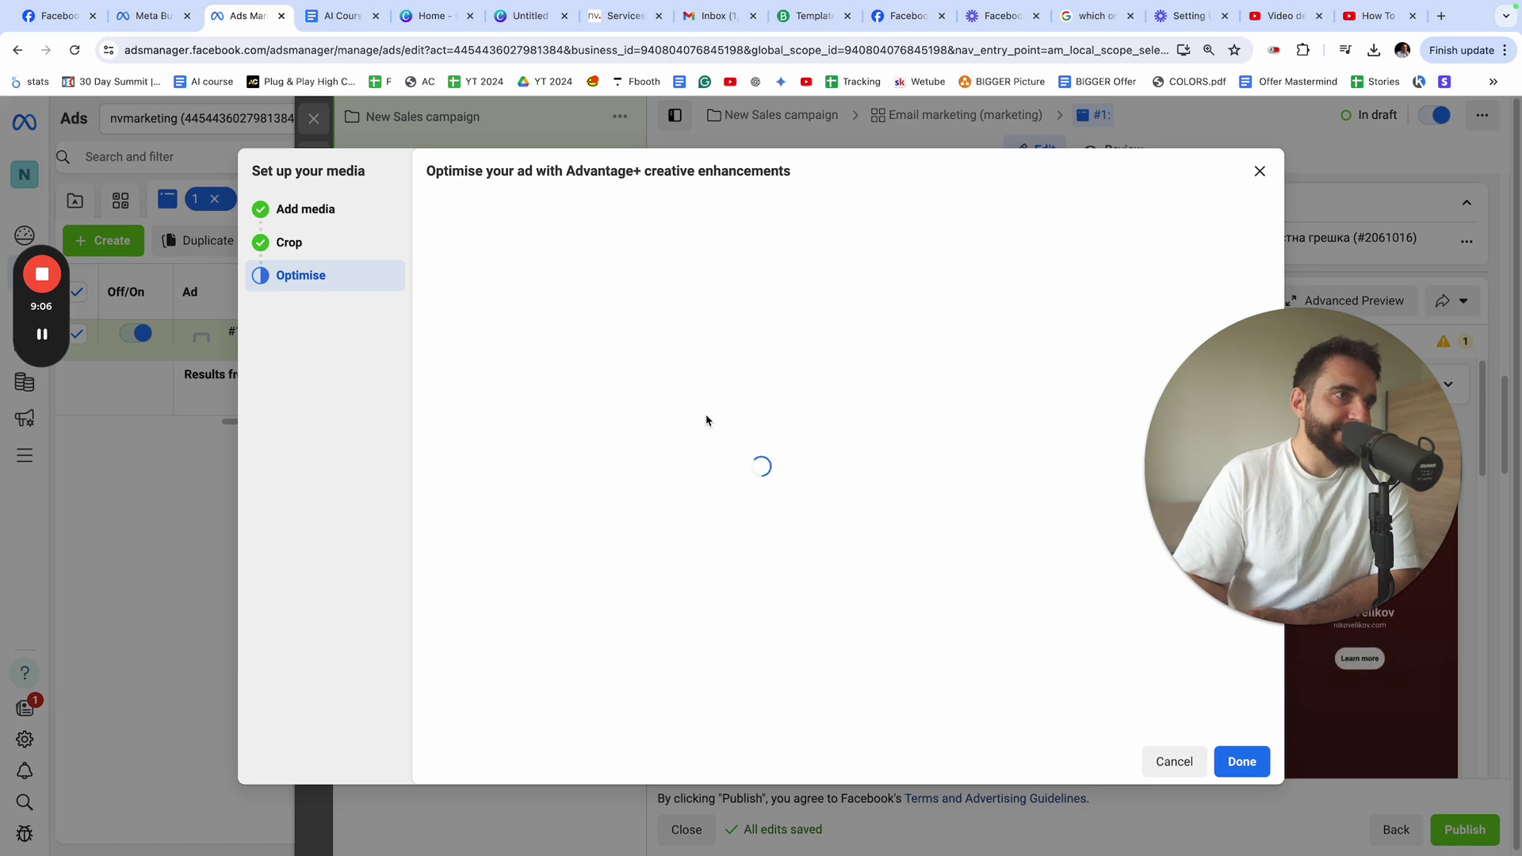
{"action": "scroll", "coordinate": [622, 397], "scroll_direction": "down", "scroll_amount": 3}
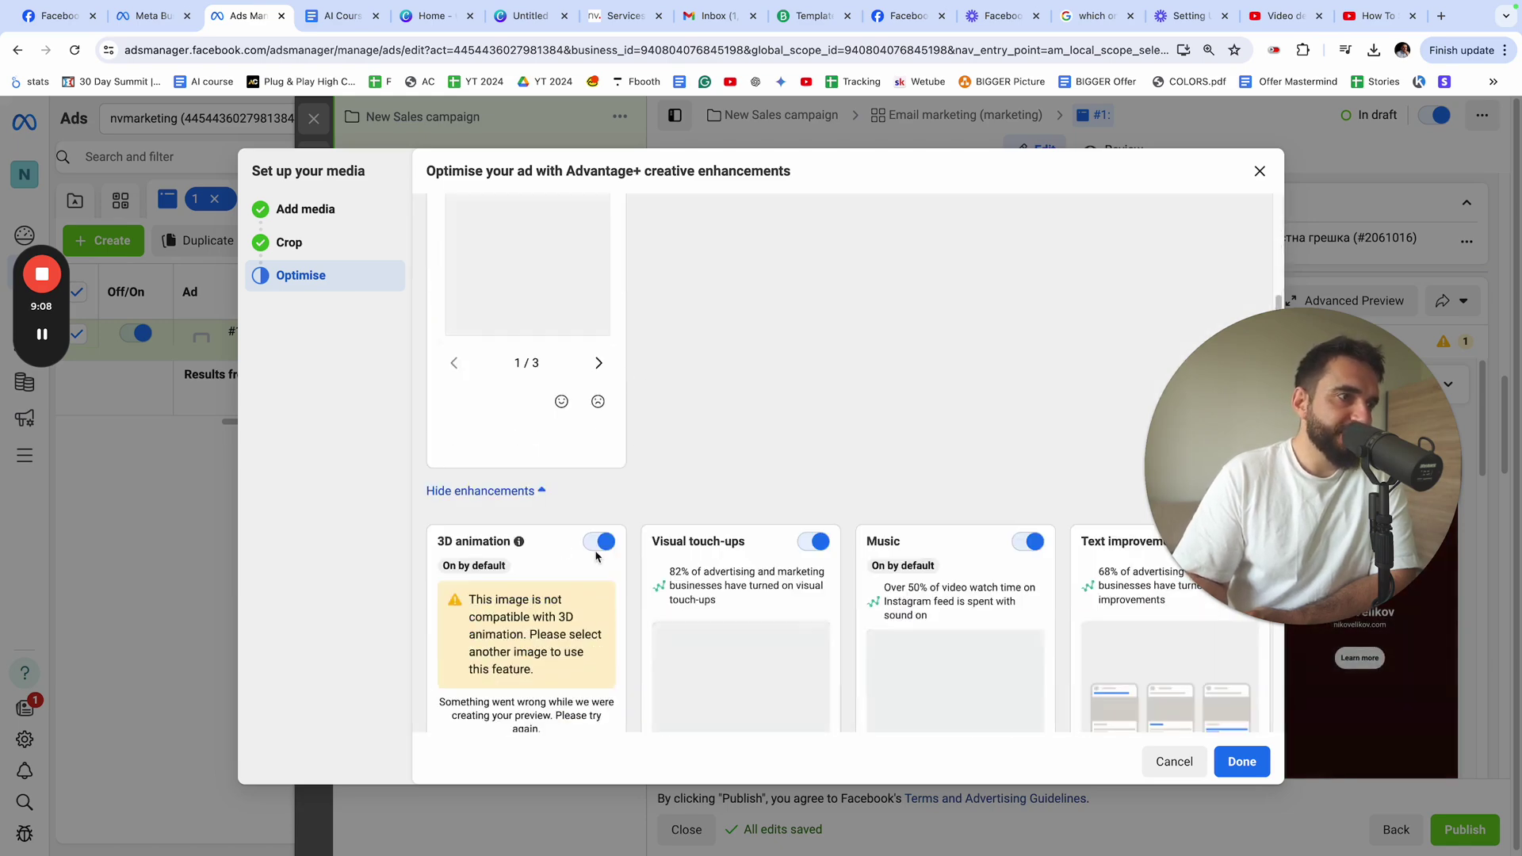
{"action": "left_click", "coordinate": [599, 542]}
{"action": "left_click", "coordinate": [814, 541]}
{"action": "left_click", "coordinate": [1028, 542]}
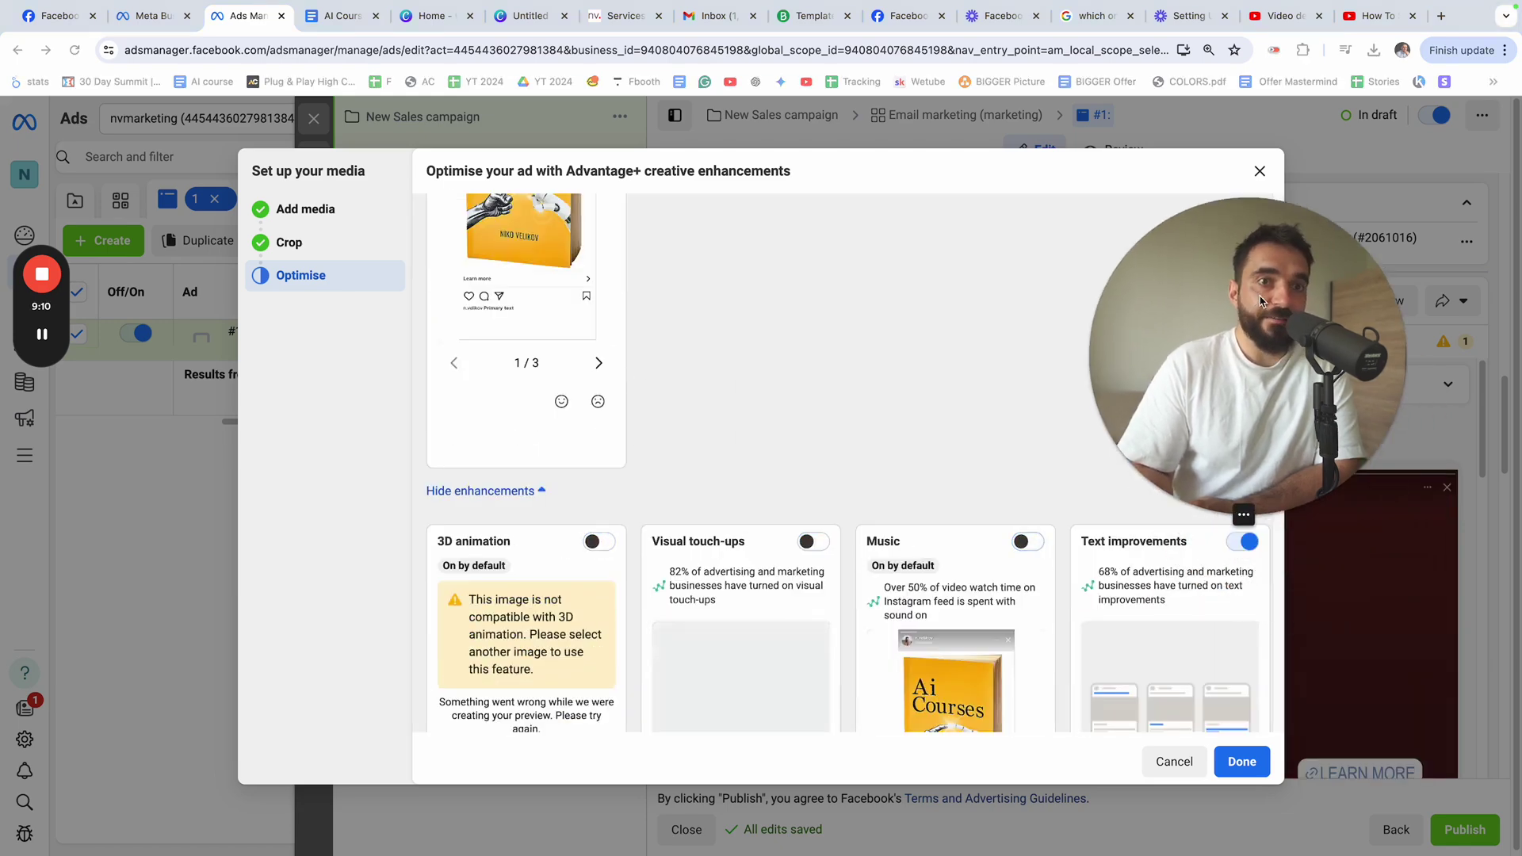
{"action": "left_click", "coordinate": [1241, 543]}
Review the remaining Advantage+ creative enhancements, including Image filter, and finish the media setup
{"action": "scroll", "coordinate": [793, 476], "scroll_direction": "down", "scroll_amount": 5}
{"action": "scroll", "coordinate": [655, 588], "scroll_direction": "down", "scroll_amount": 5}
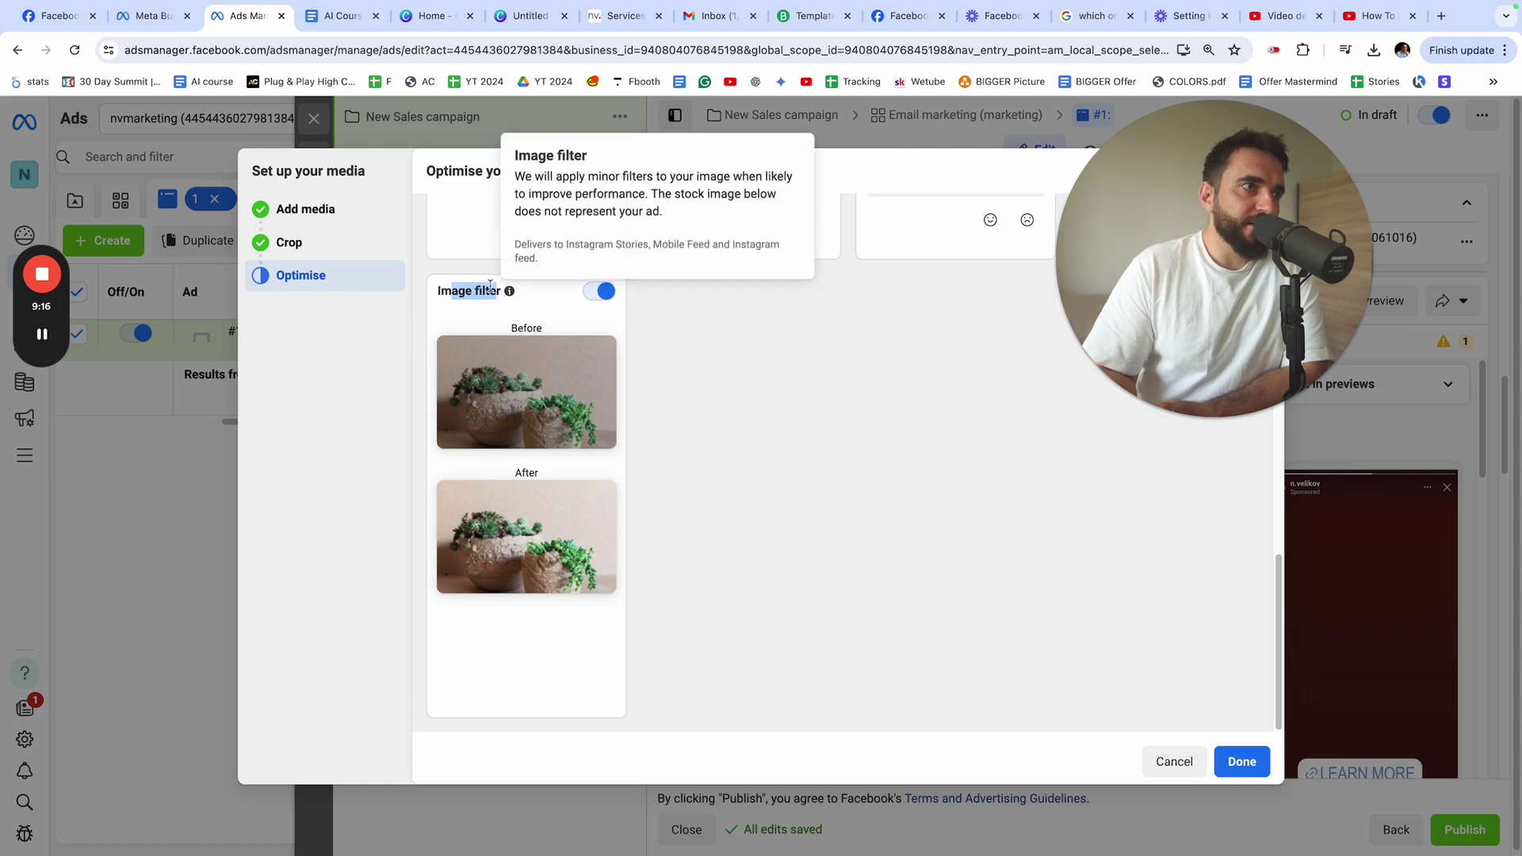
{"action": "left_click", "coordinate": [591, 381]}
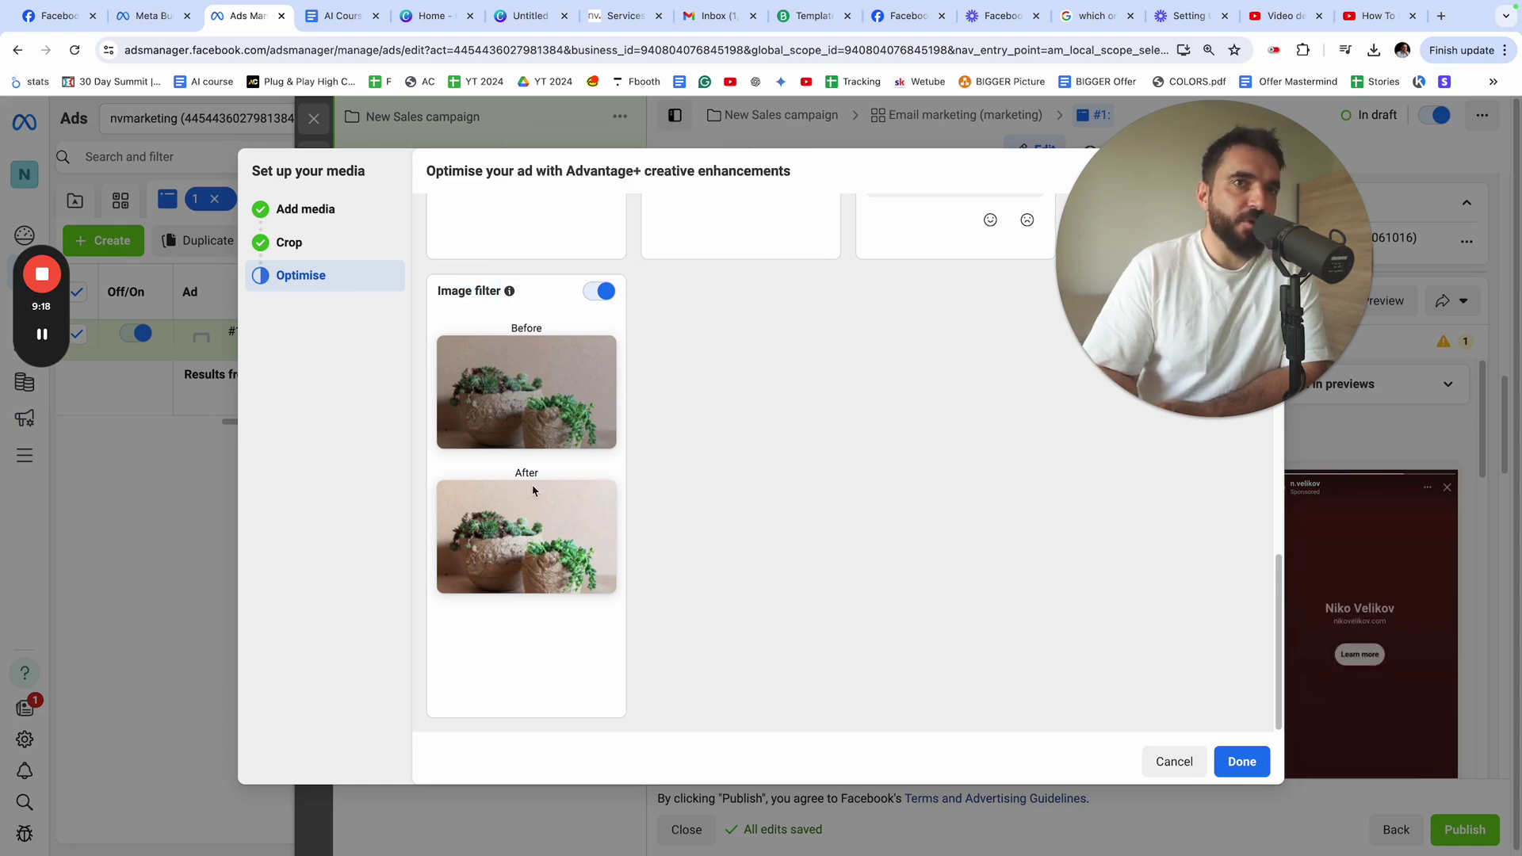
{"action": "scroll", "coordinate": [545, 420], "scroll_direction": "up", "scroll_amount": 1}
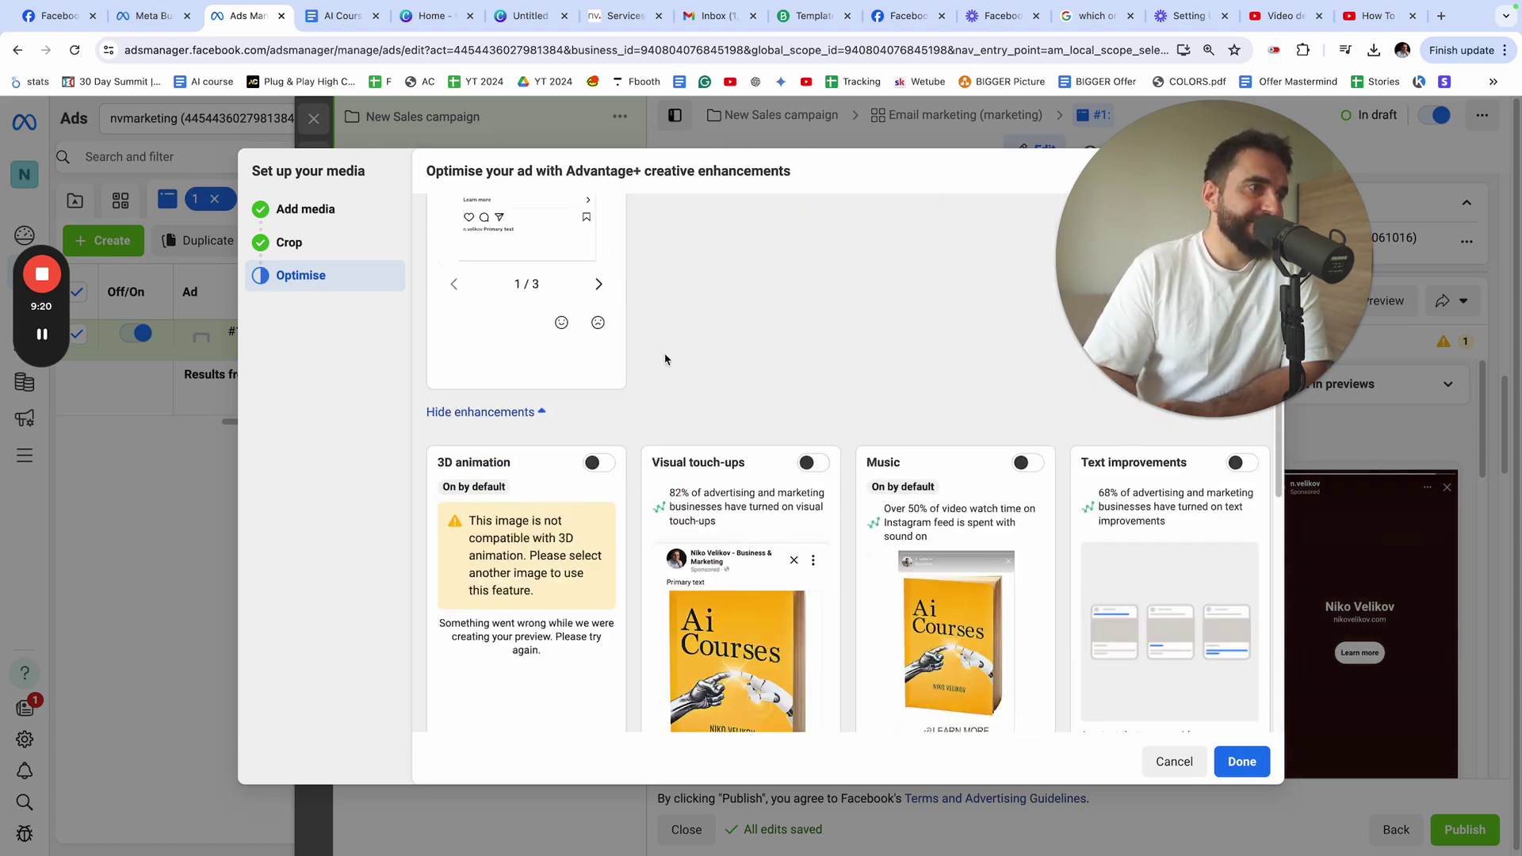
{"action": "scroll", "coordinate": [646, 357], "scroll_direction": "up", "scroll_amount": 5}
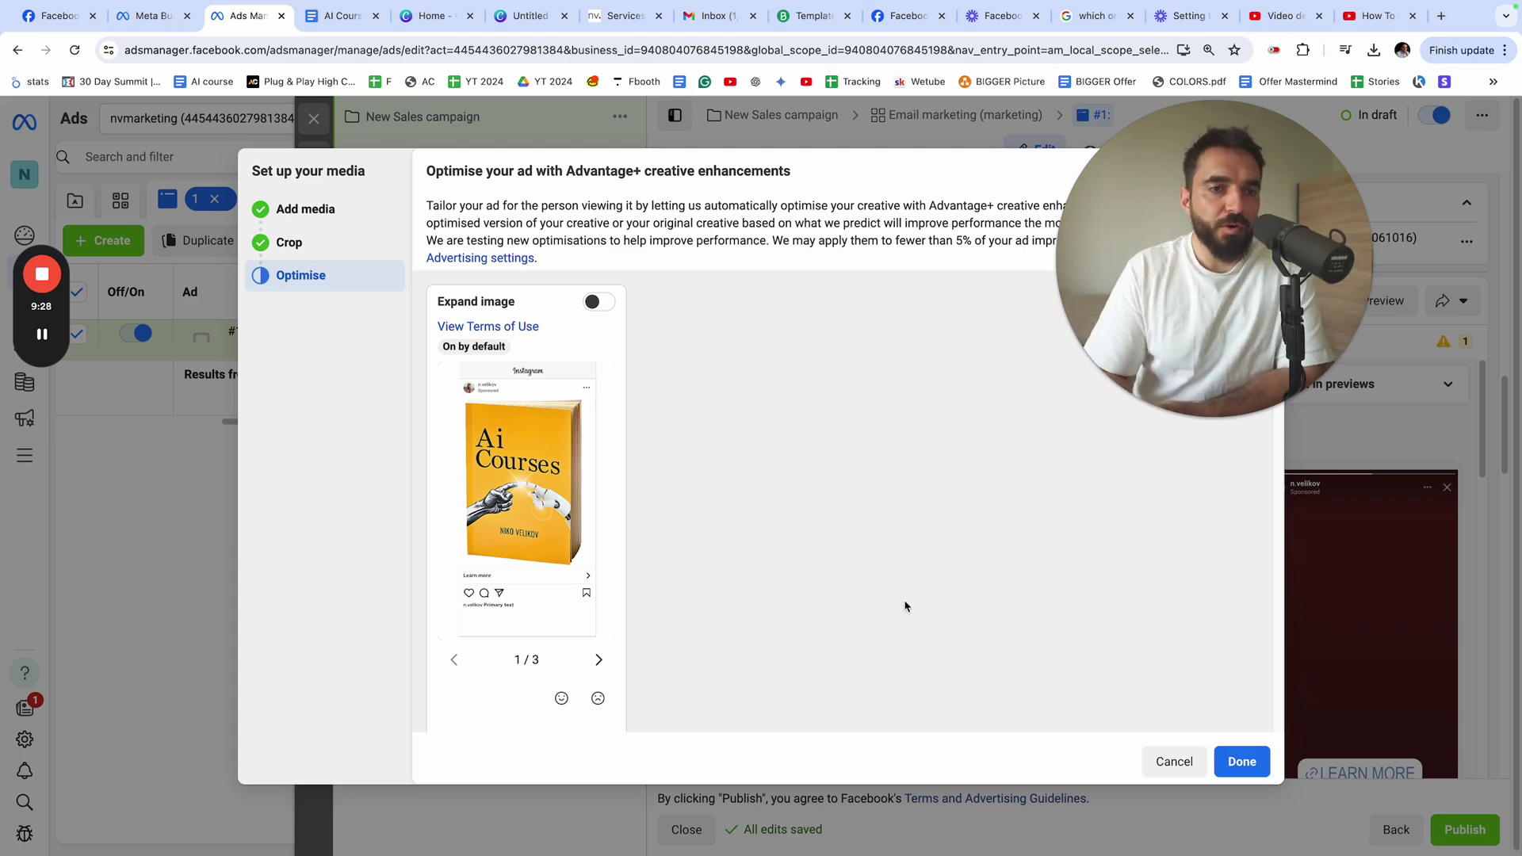
{"action": "left_click", "coordinate": [1242, 761]}
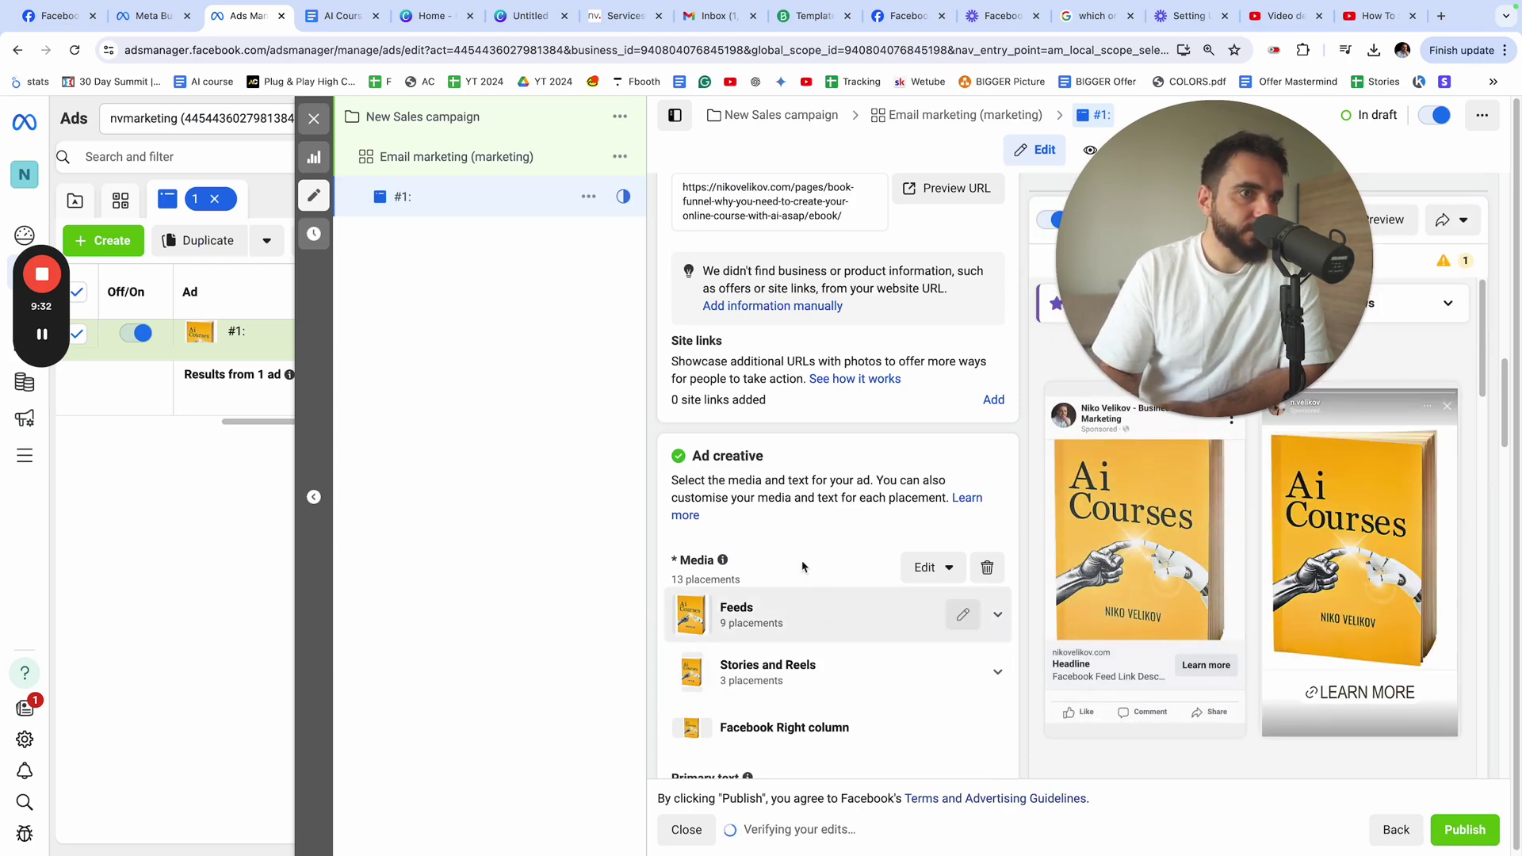
Copy the full Ad #1 text with its link from the Google Docs ad copy document and paste it as the primary text
{"action": "scroll", "coordinate": [783, 544], "scroll_direction": "down", "scroll_amount": 2}
{"action": "left_click", "coordinate": [752, 646]}
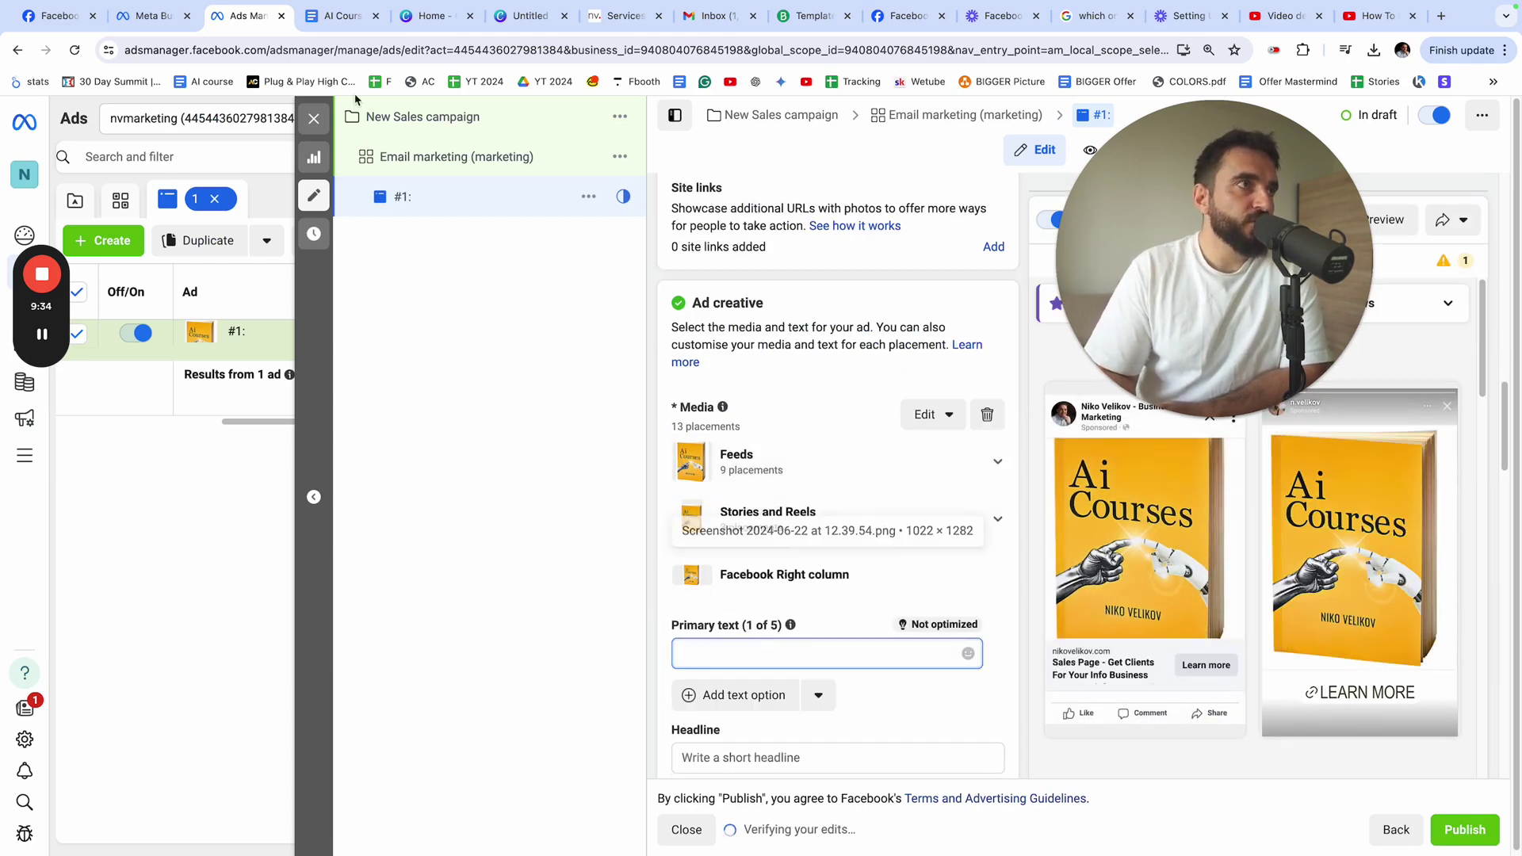
{"action": "left_click", "coordinate": [334, 27]}
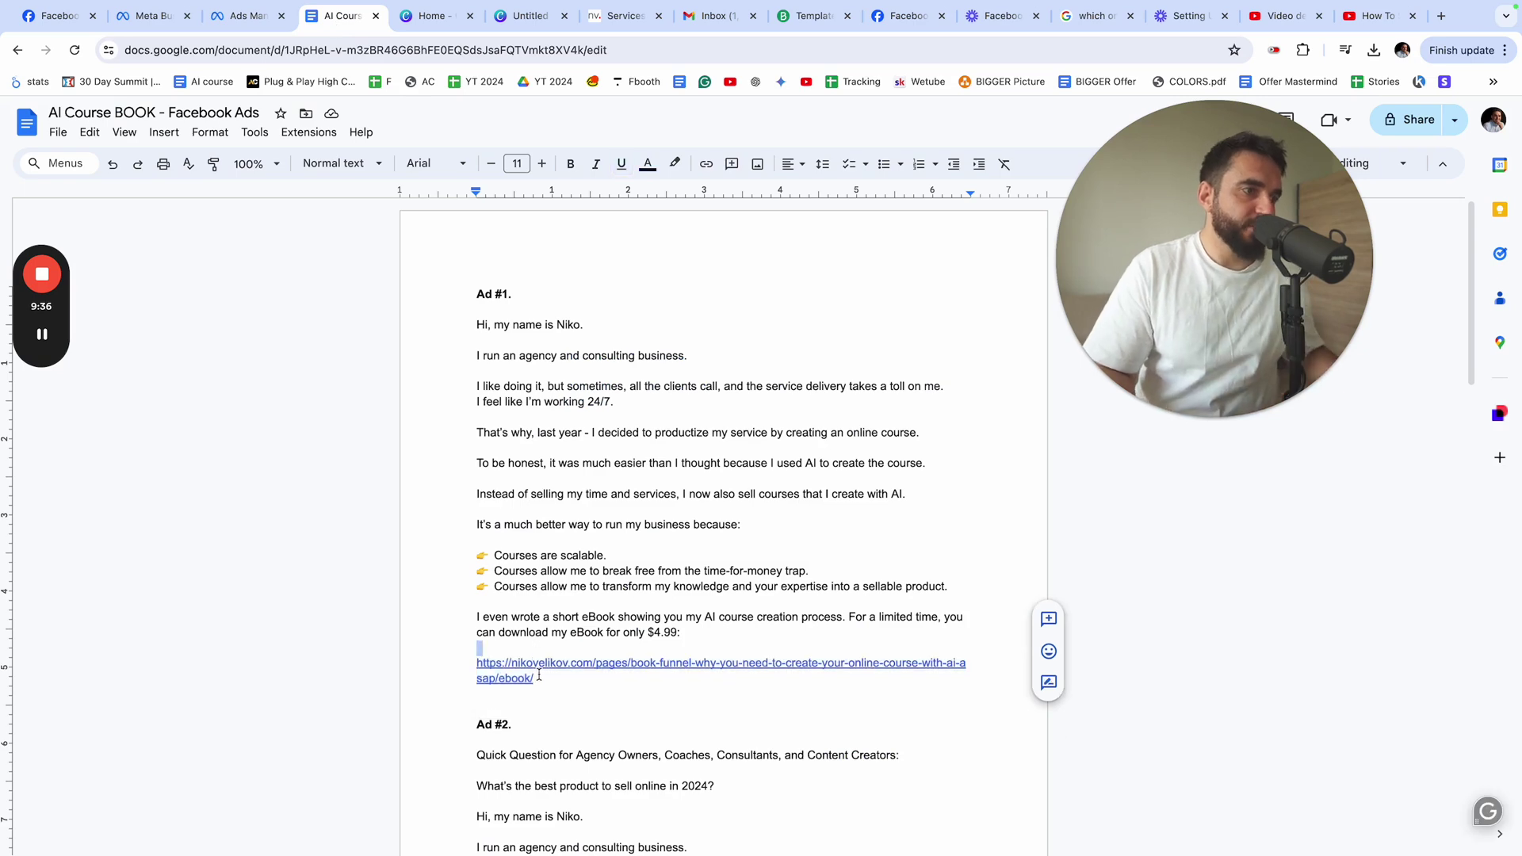
{"action": "left_click_drag", "start_coordinate": [504, 602], "coordinate": [446, 332]}
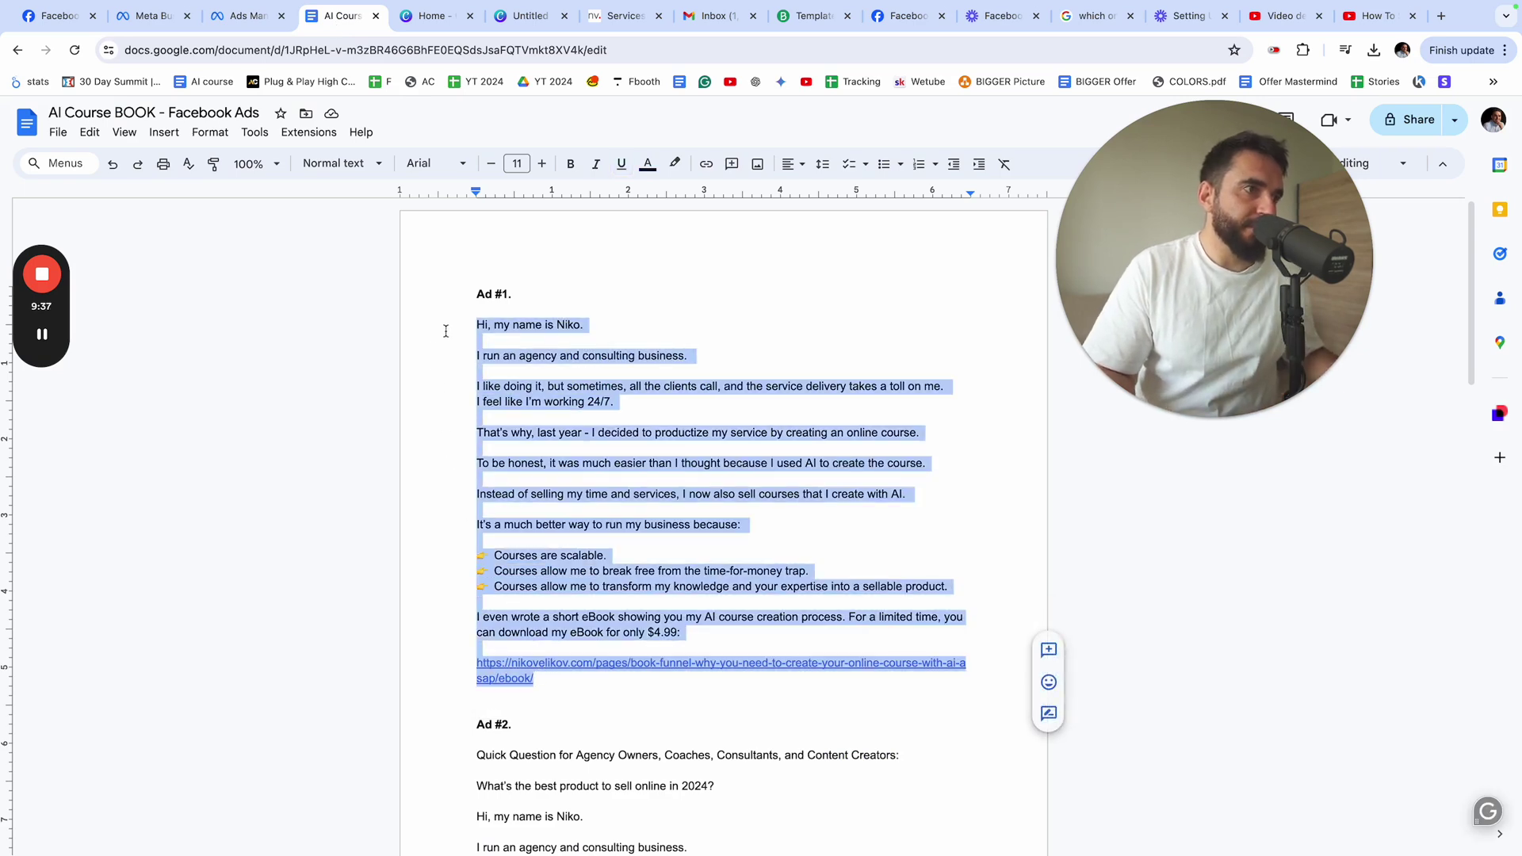
{"action": "left_click", "coordinate": [229, 33]}
{"action": "key", "text": "super+v"}
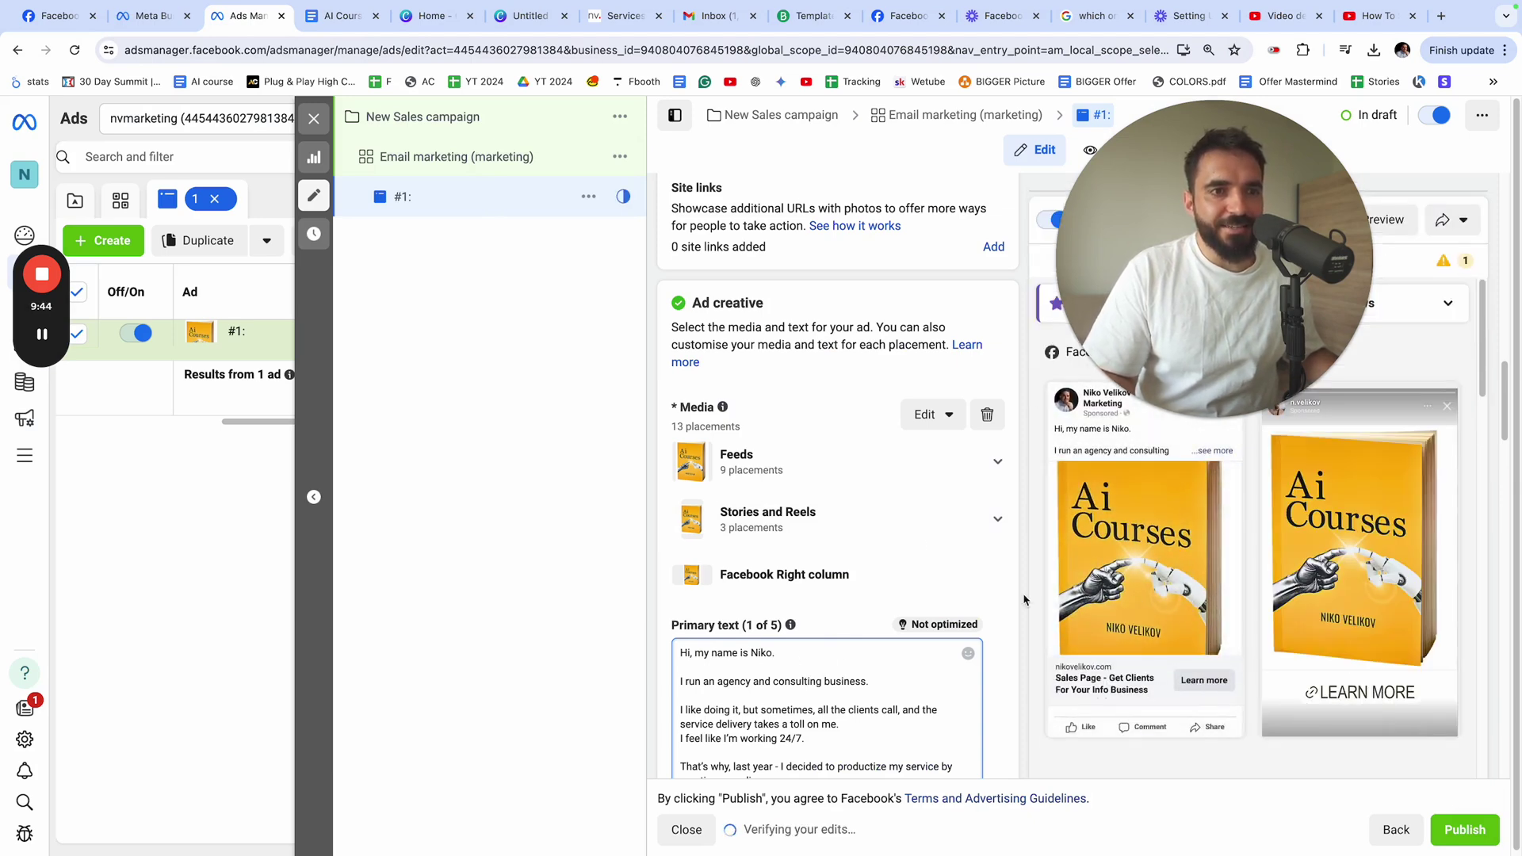
Reopen the ad's media for editing, check the placement crops and the creative enhancements, and finish
{"action": "left_click", "coordinate": [919, 417]}
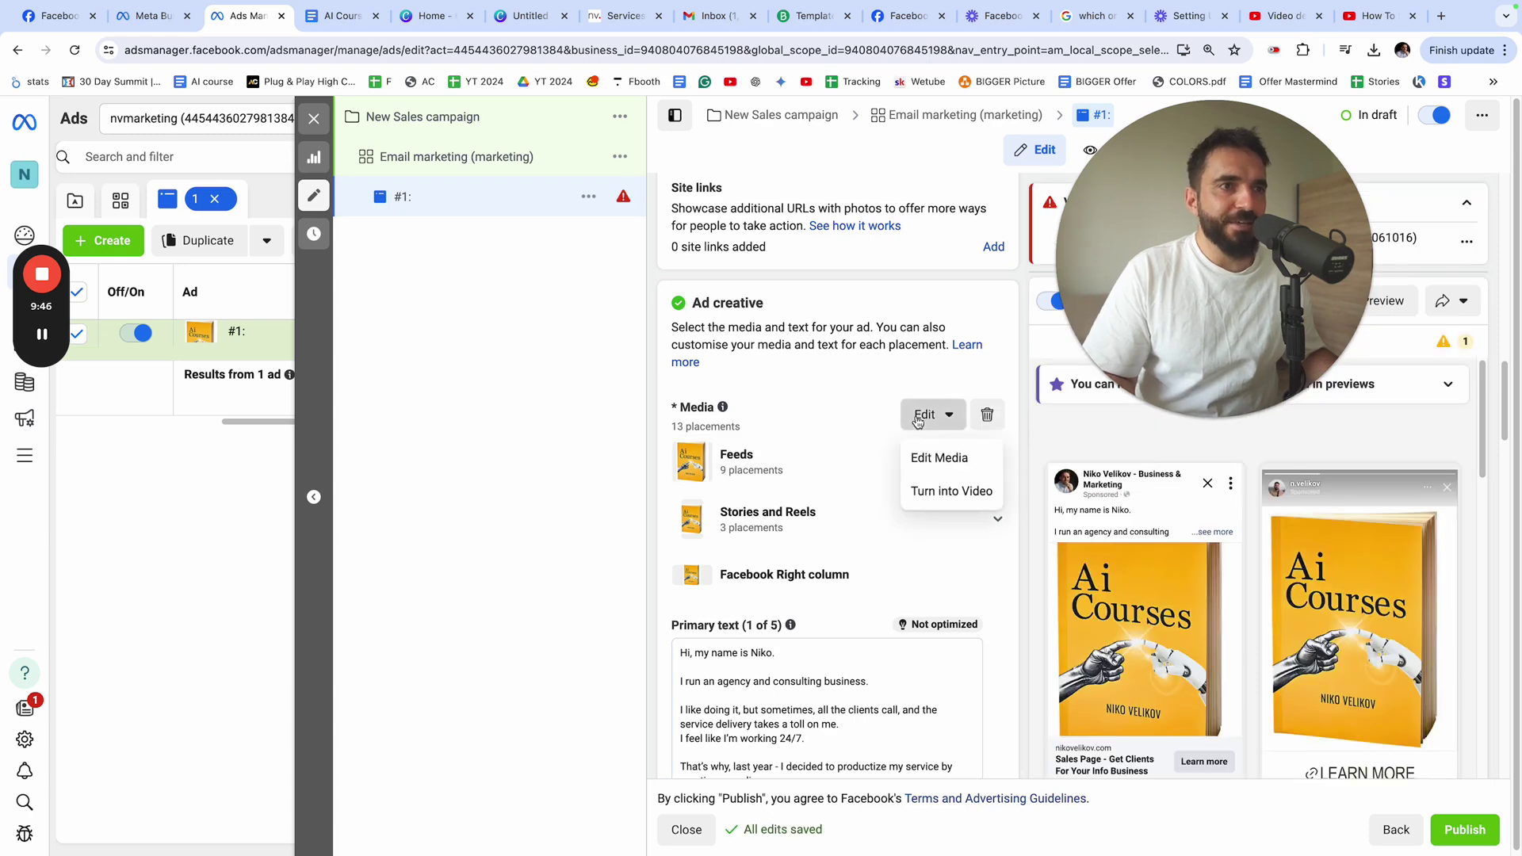
{"action": "left_click", "coordinate": [955, 457]}
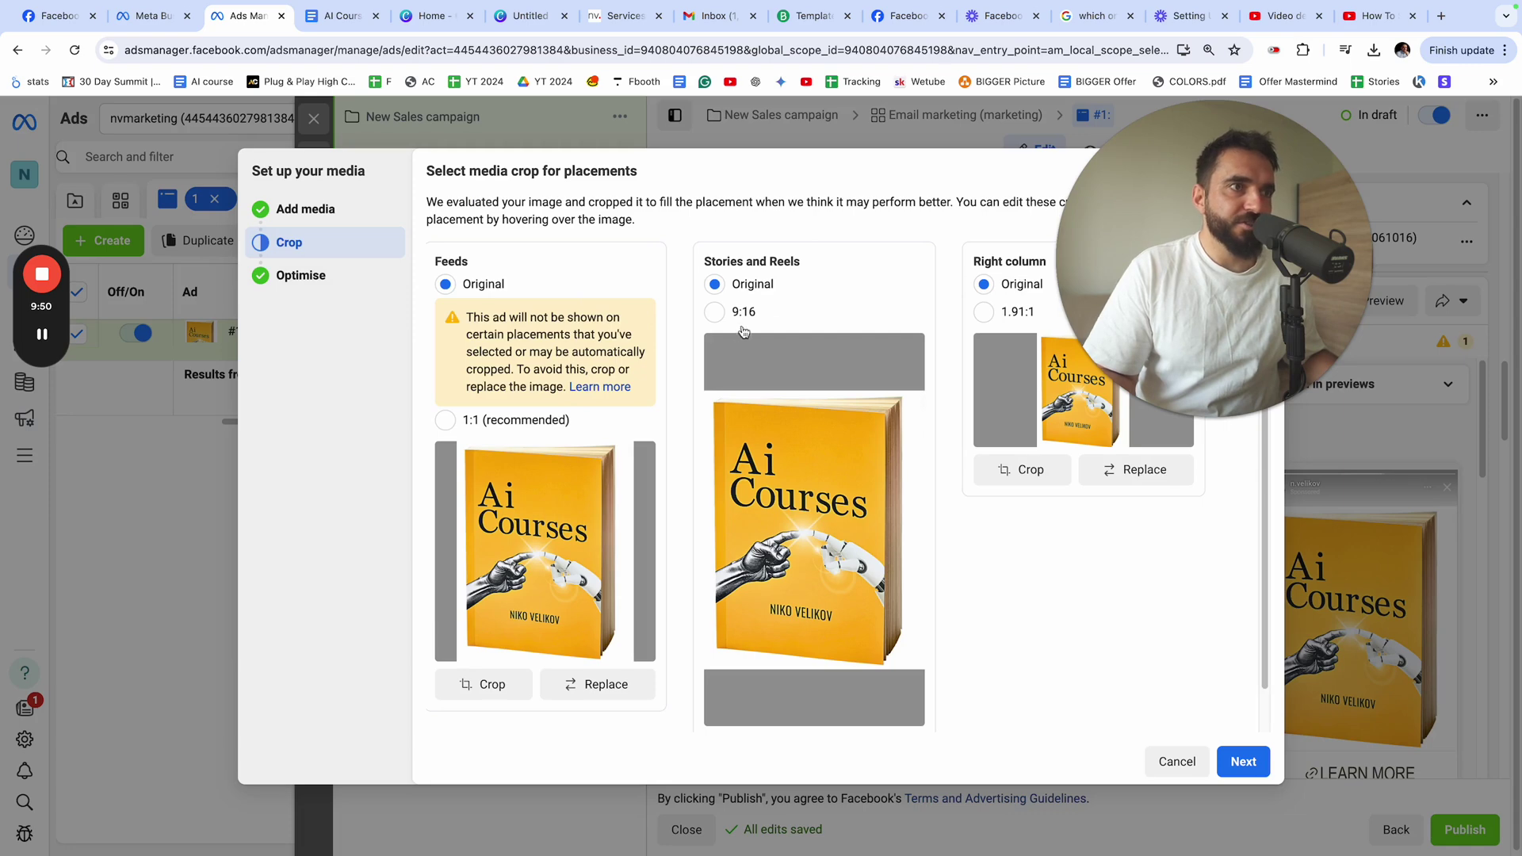
{"action": "left_click", "coordinate": [1241, 761]}
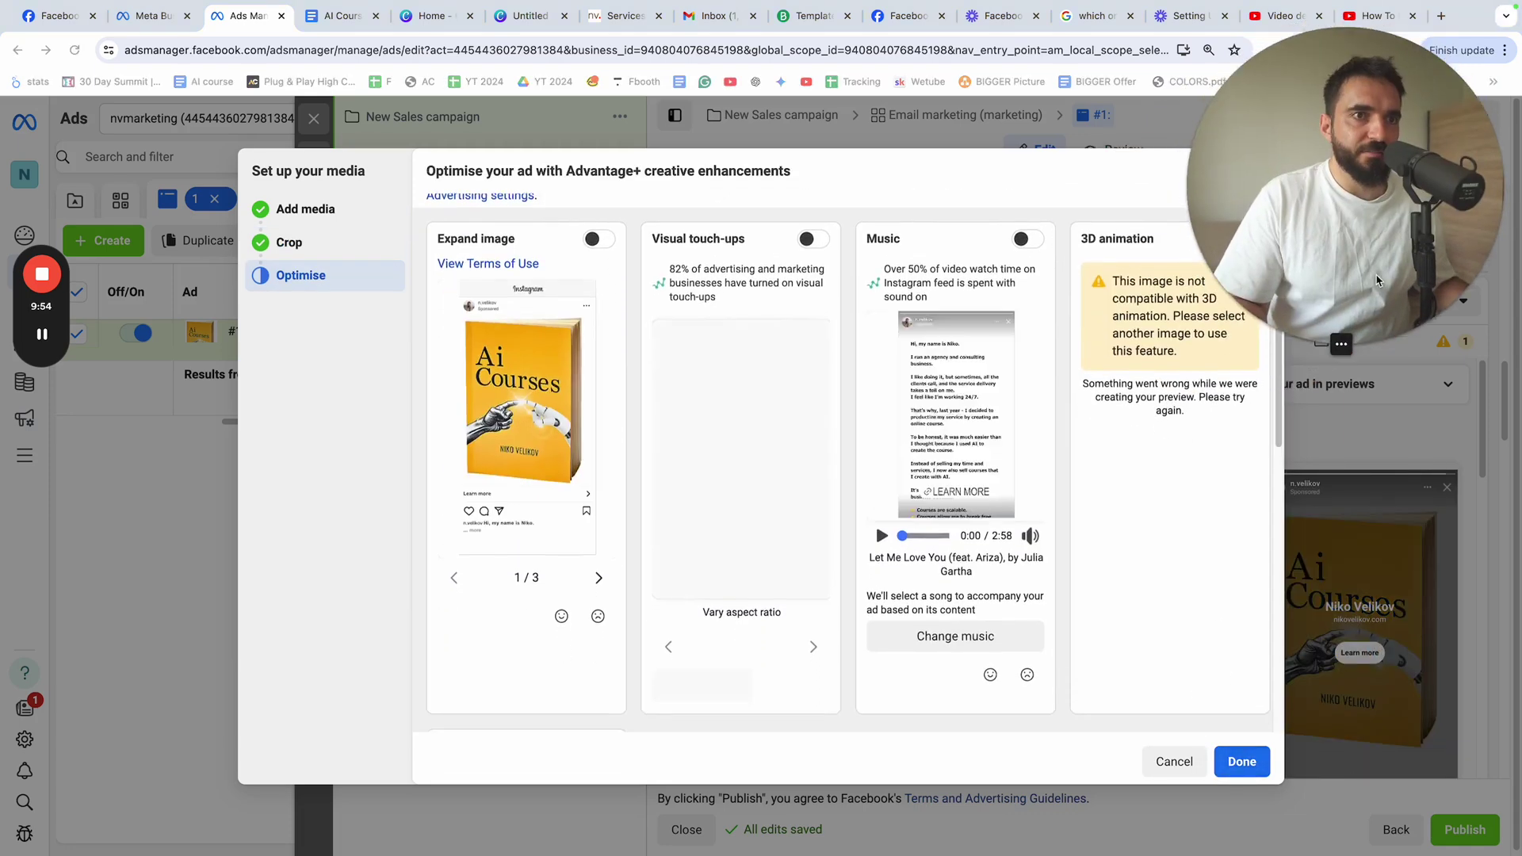
{"action": "left_click", "coordinate": [1228, 762]}
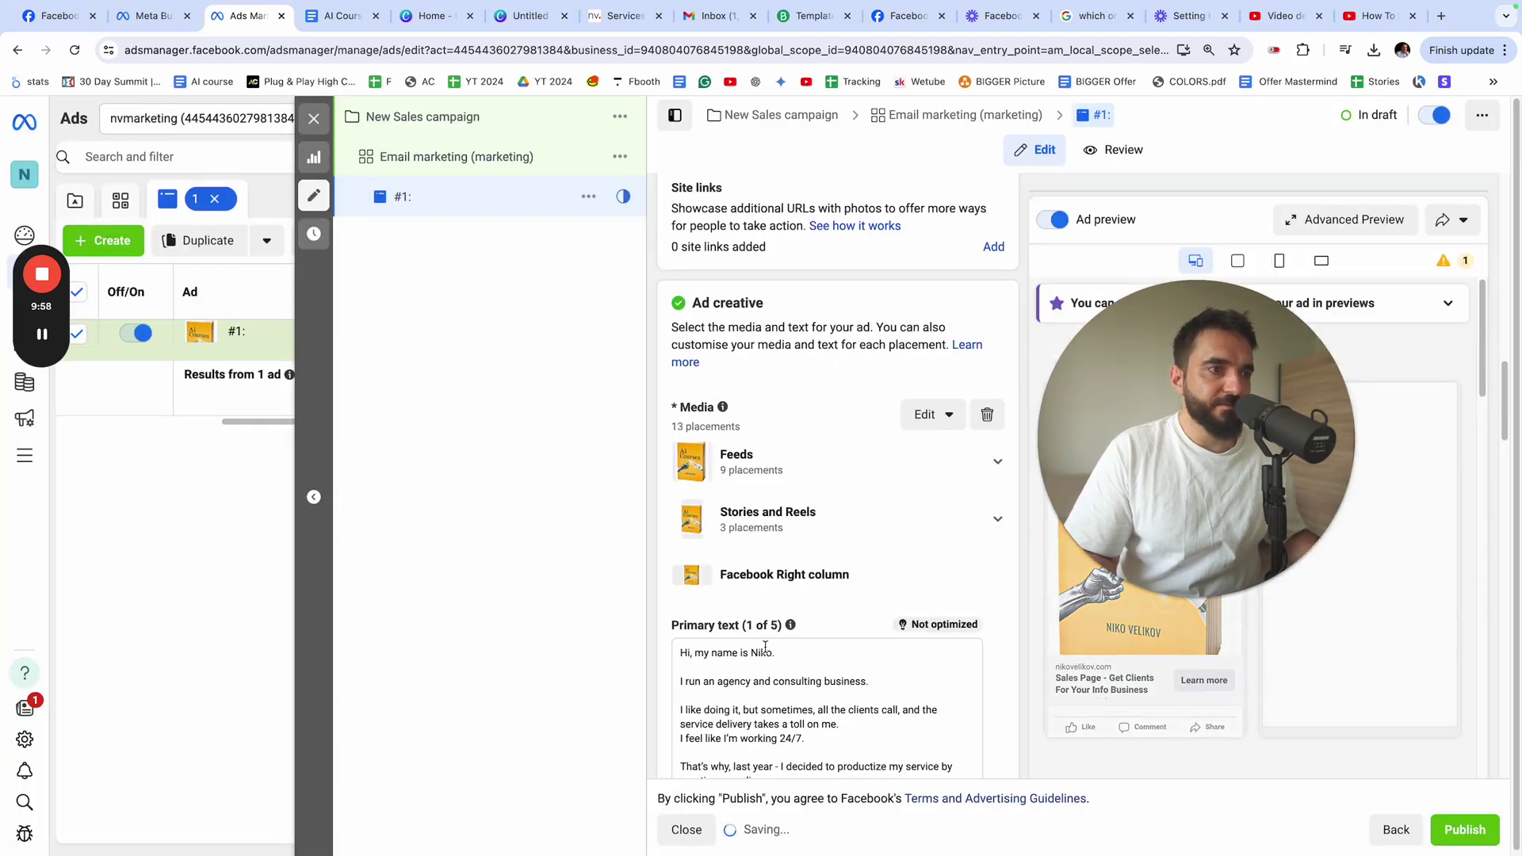
Enter "Download AI Courses eBook: $4.99" as the ad's headline
{"action": "scroll", "coordinate": [765, 647], "scroll_direction": "down", "scroll_amount": 5}
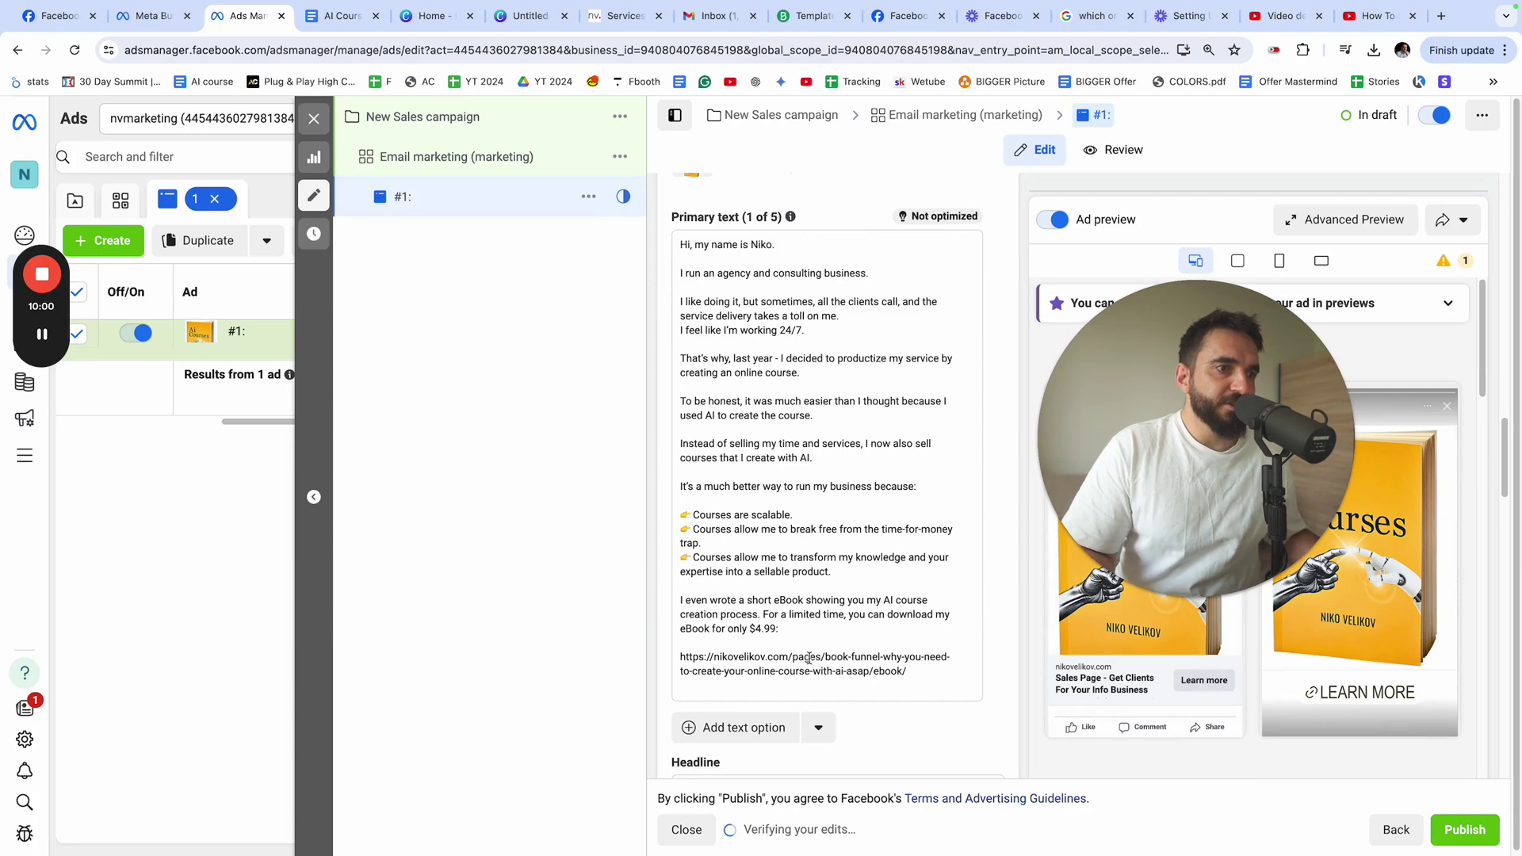
{"action": "triple_click", "coordinate": [752, 674]}
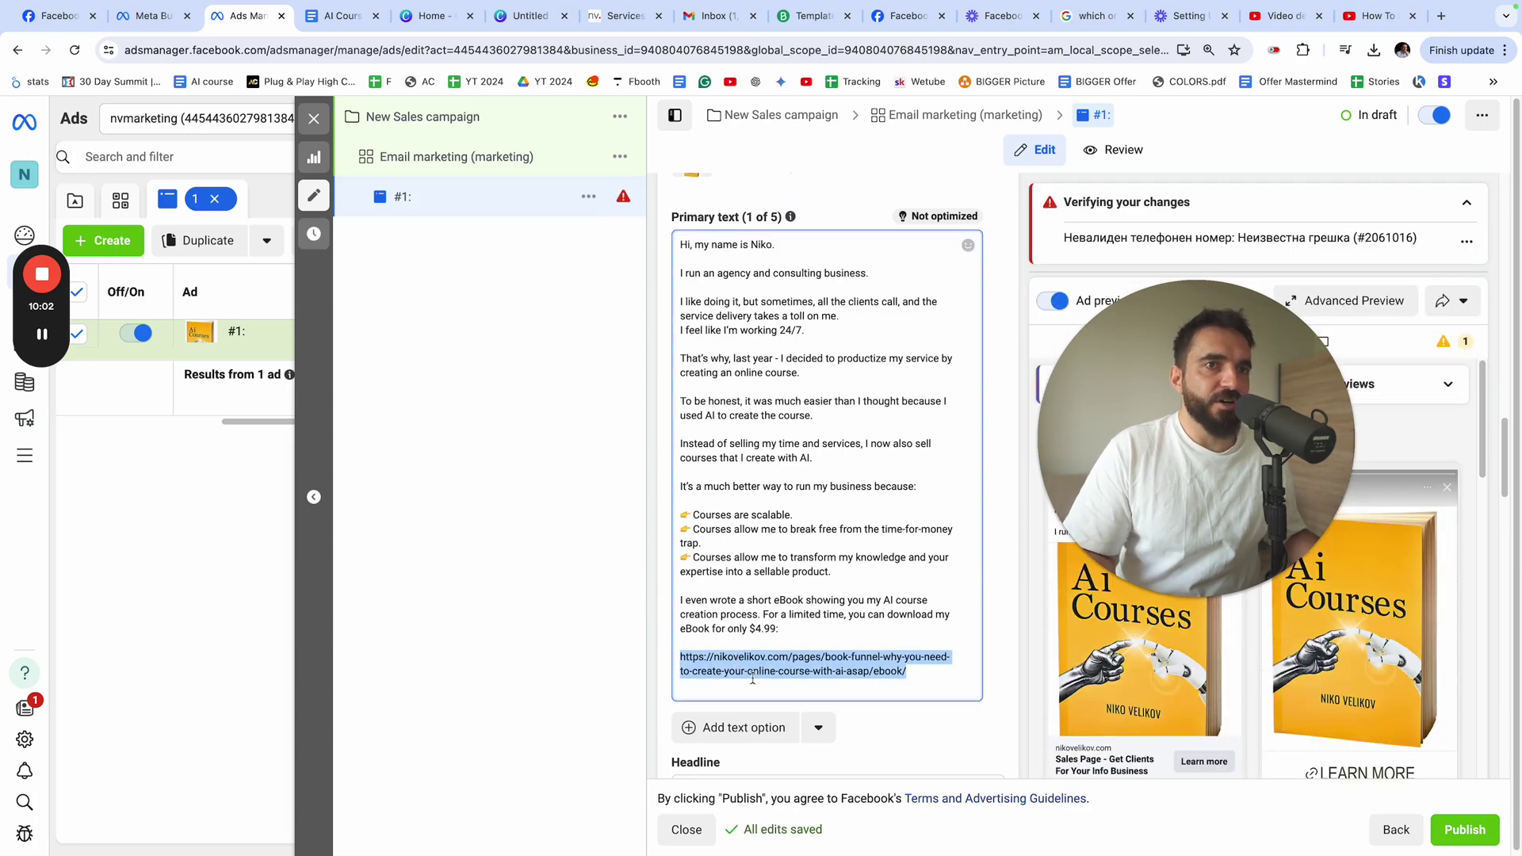
{"action": "scroll", "coordinate": [798, 583], "scroll_direction": "down", "scroll_amount": 3}
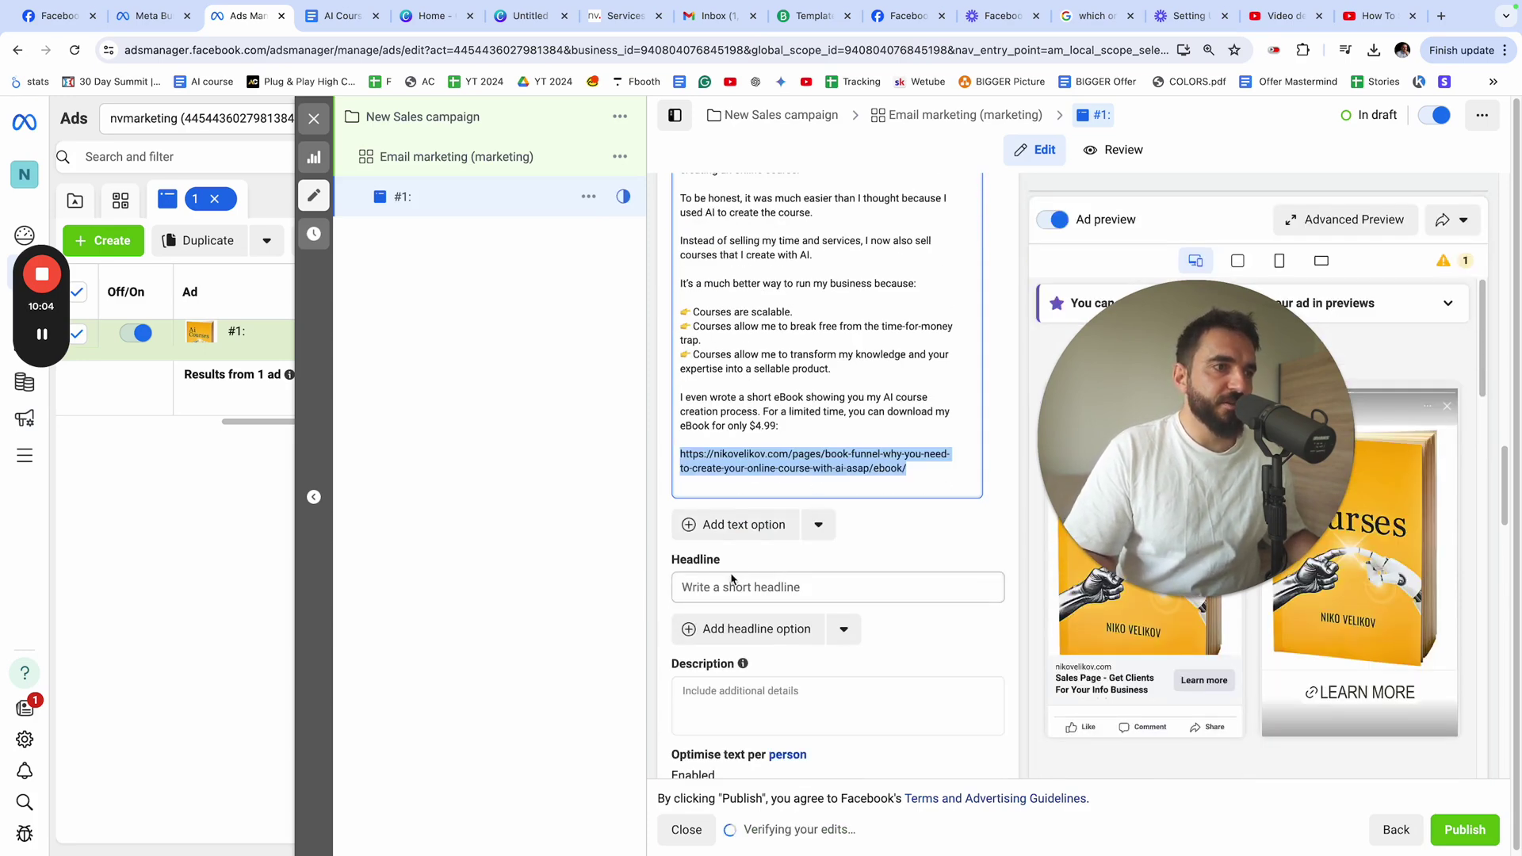
{"action": "left_click", "coordinate": [708, 586]}
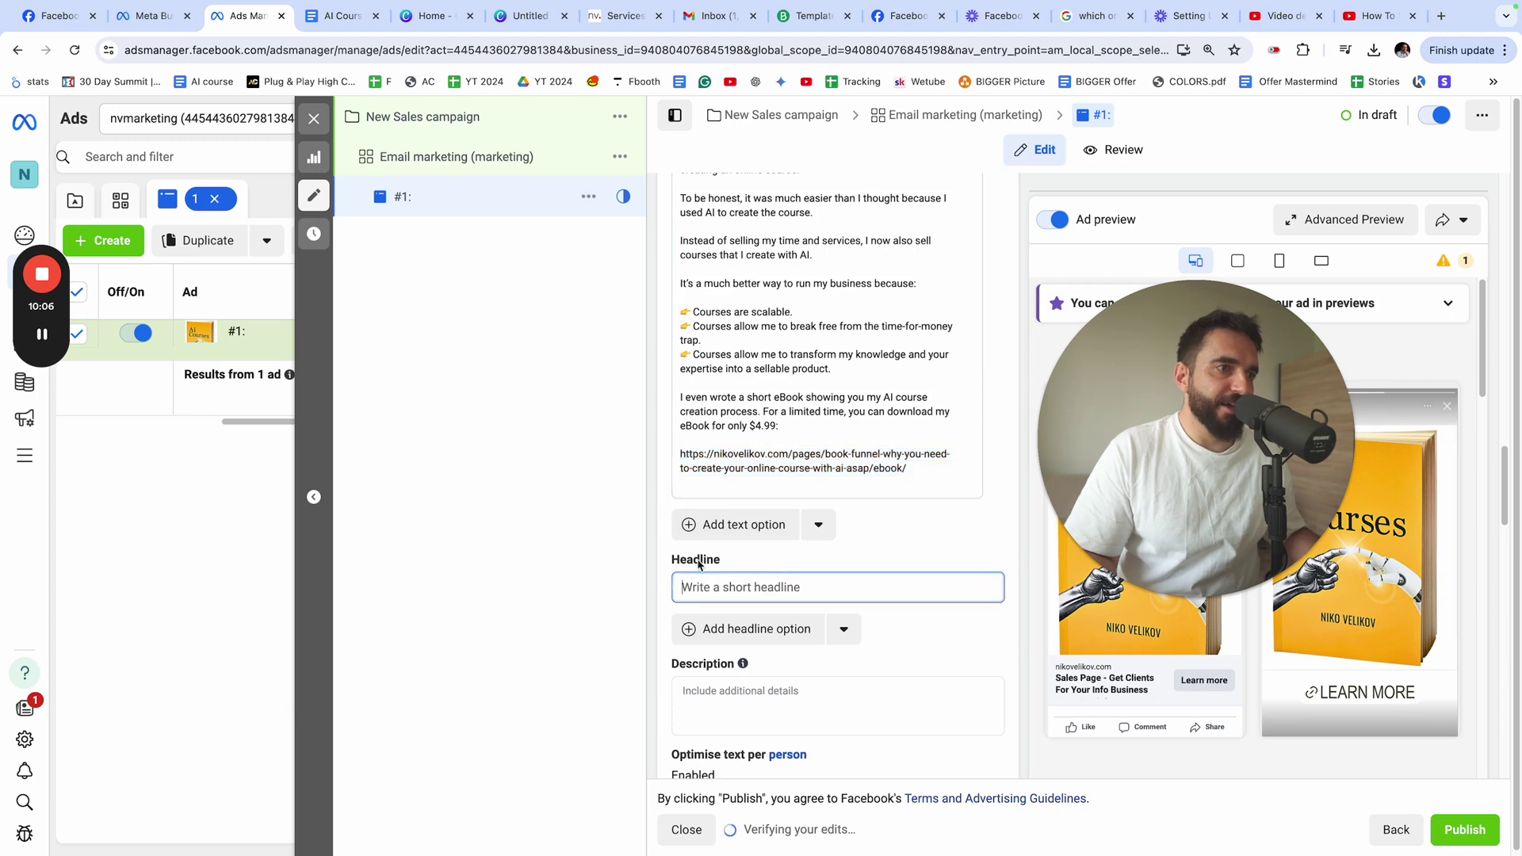
{"action": "type", "text": "DOwnl"}
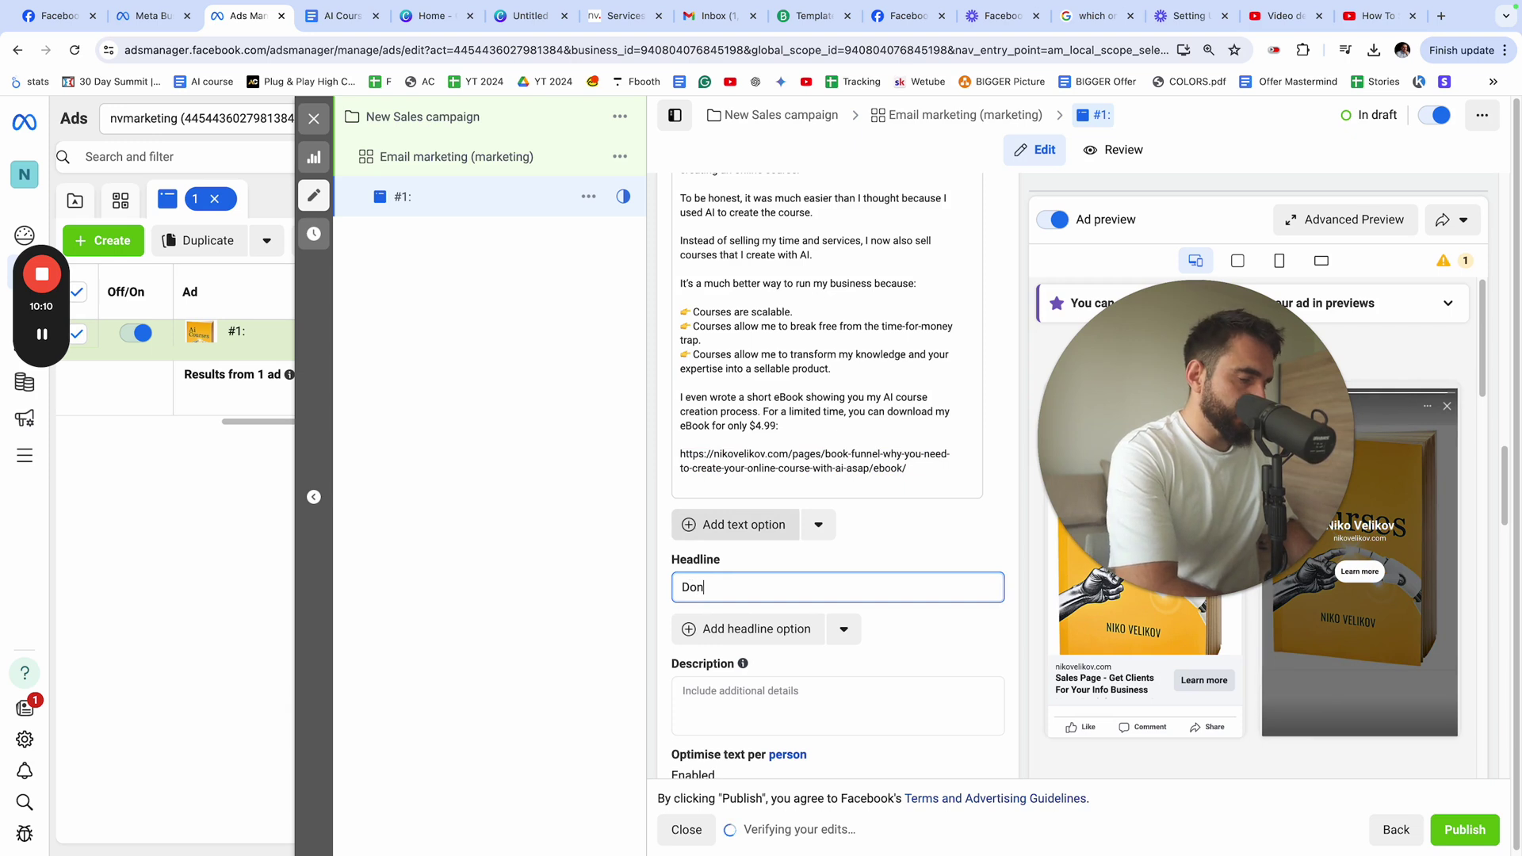
{"action": "key", "text": "BackSpace"}
{"action": "type", "text": "wnlo"}
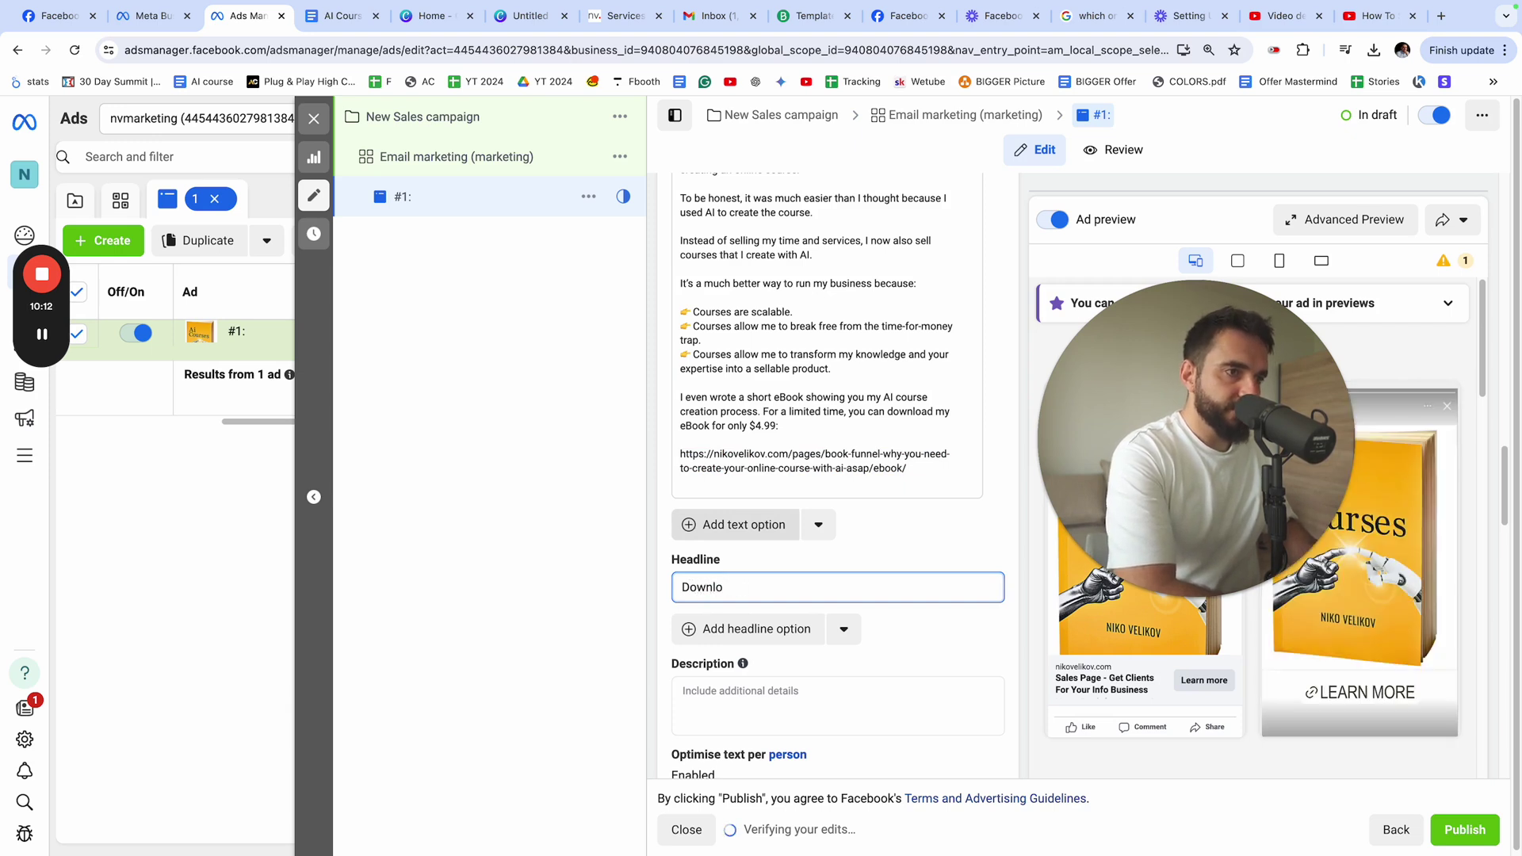
{"action": "type", "text": "ad AI "}
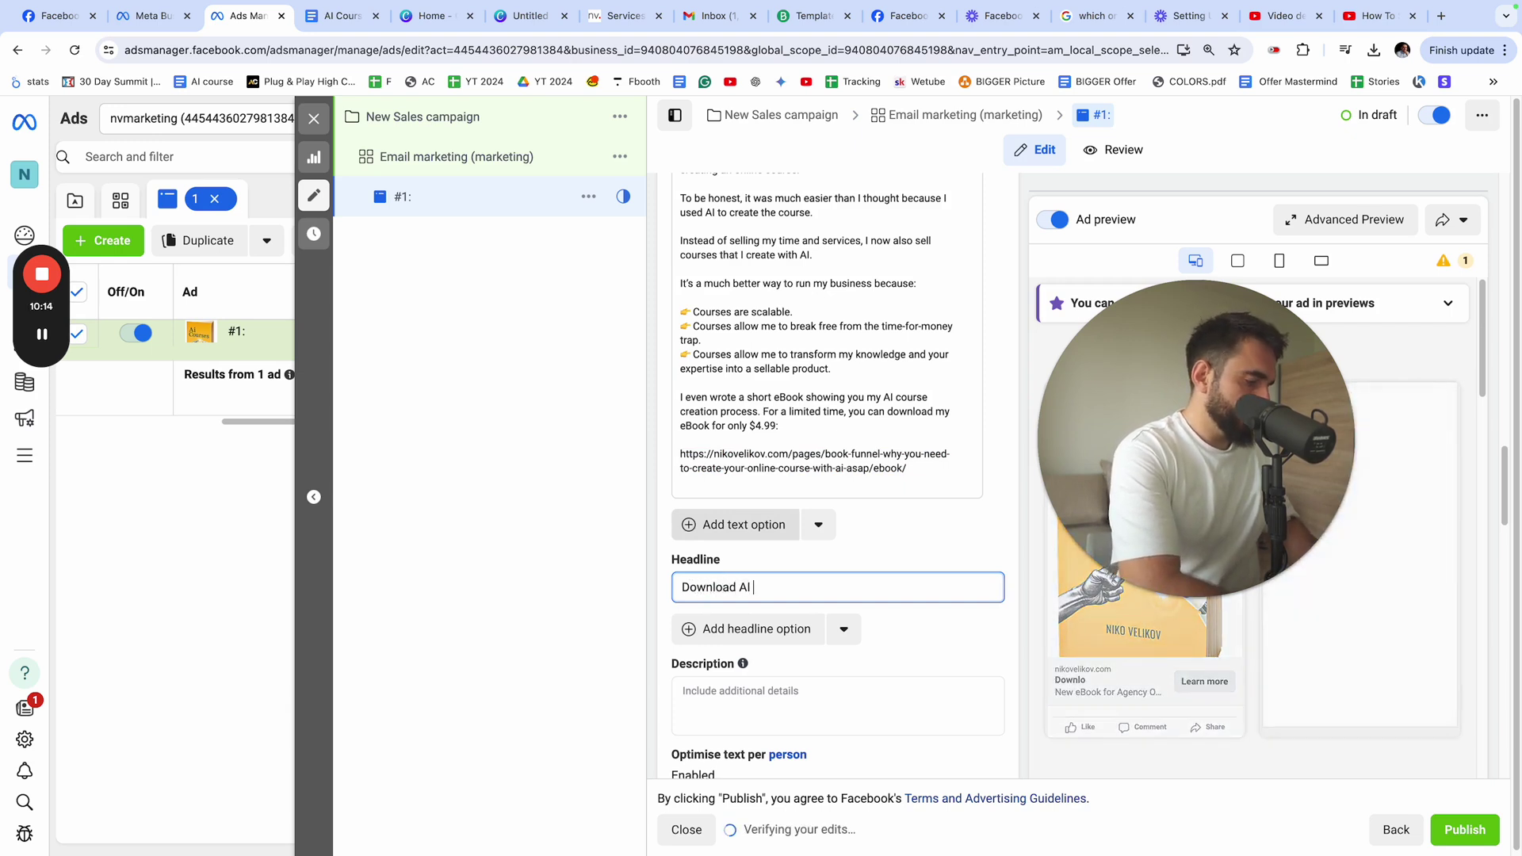
{"action": "type", "text": "Courses eBook for"}
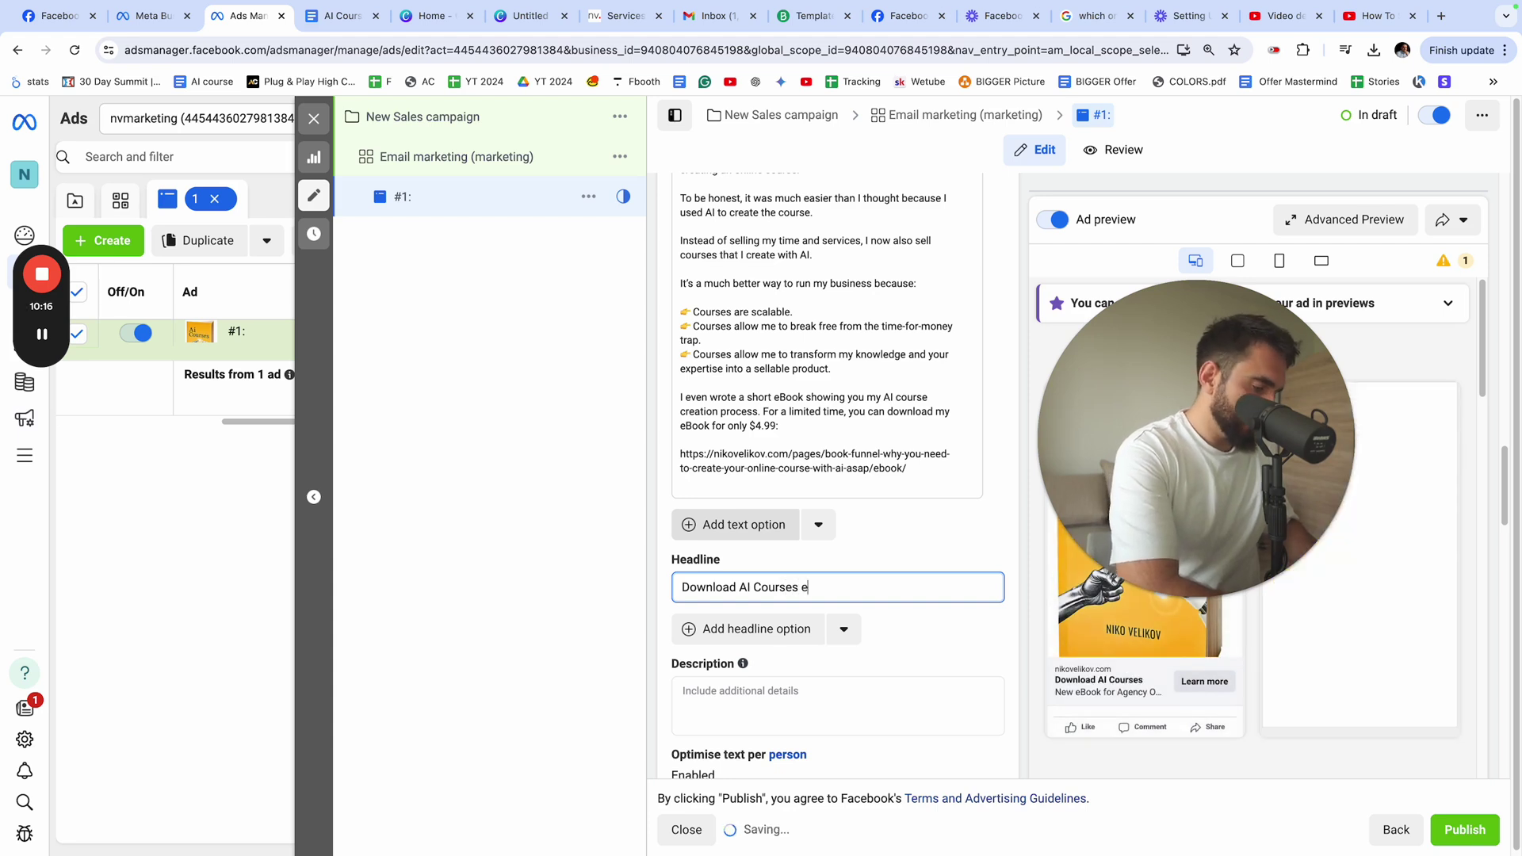
{"action": "key", "text": "BackSpace"}
{"action": "key", "text": "BackSpace"}
{"action": "key", "text": "BackSpace"}
{"action": "key", "text": "BackSpace"}
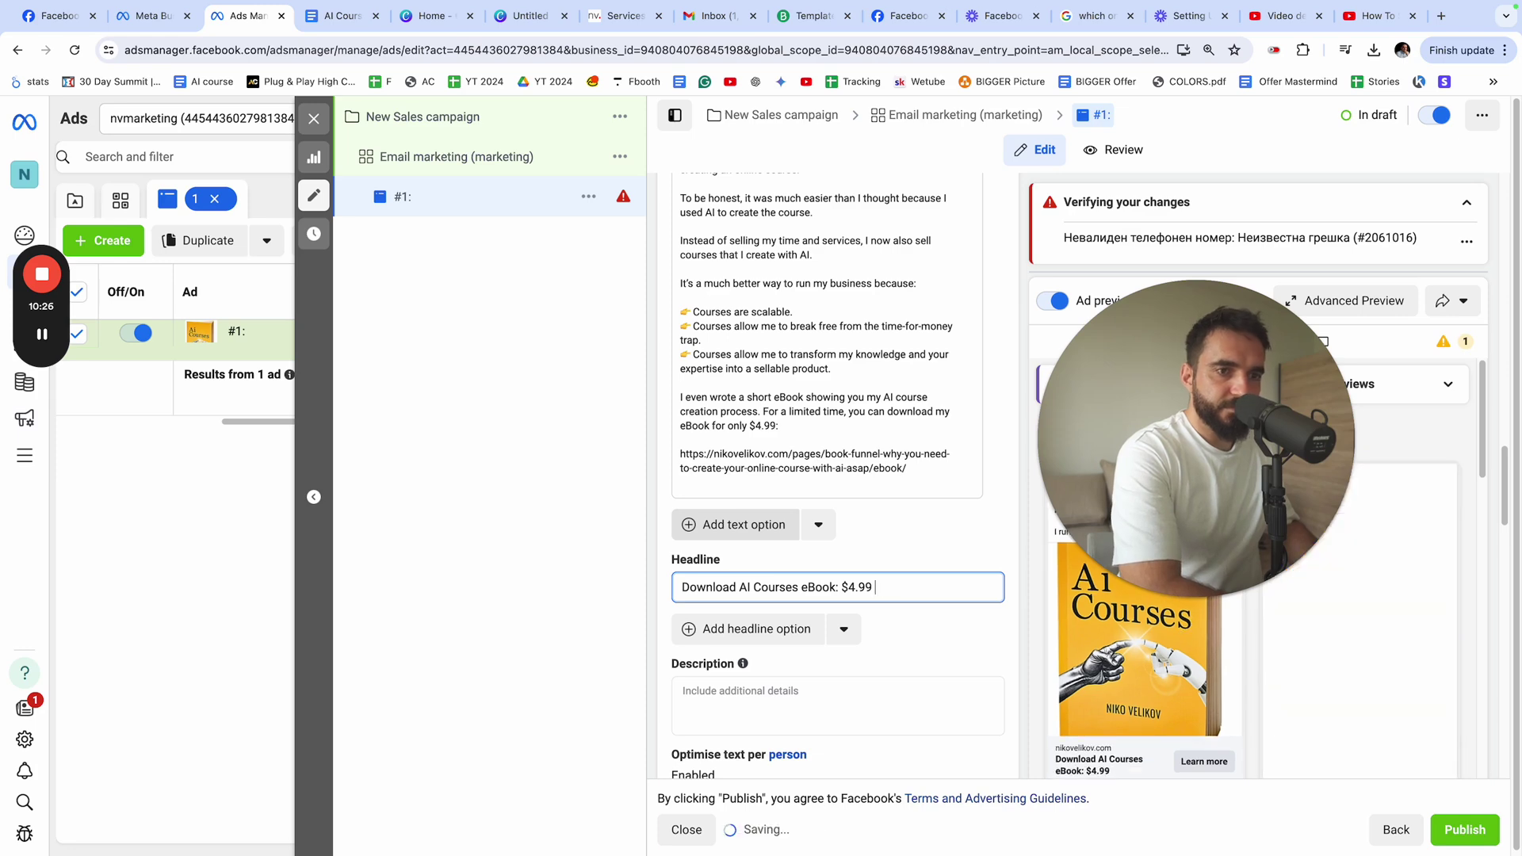
Reword the headline to read "Download AI Courses eBook: Only $4.99!"
{"action": "type", "text": "ONLY"}
{"action": "key", "text": "BackSpace"}
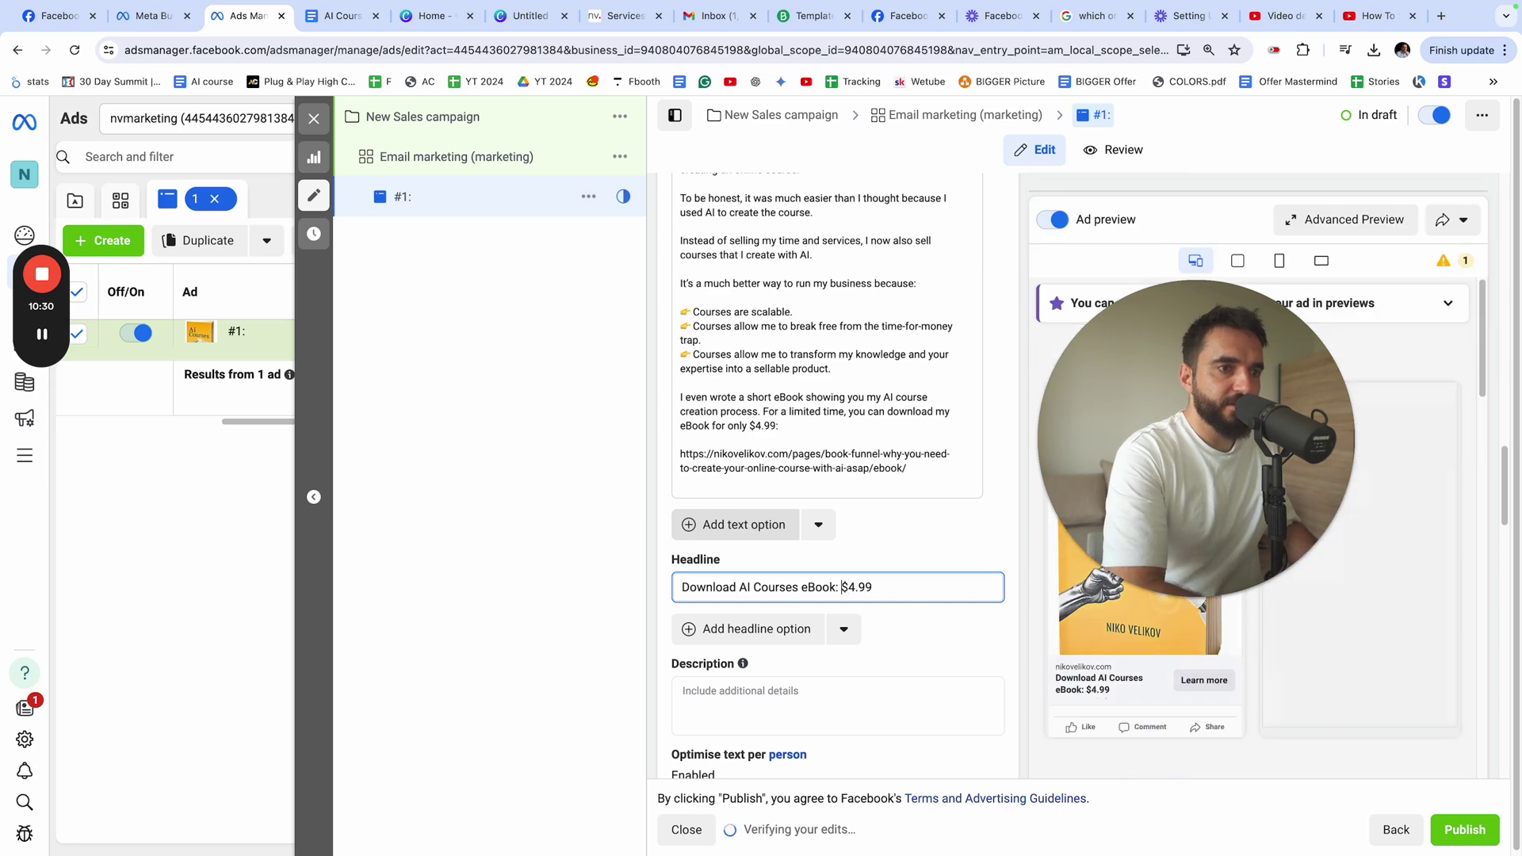
{"action": "type", "text": "y"}
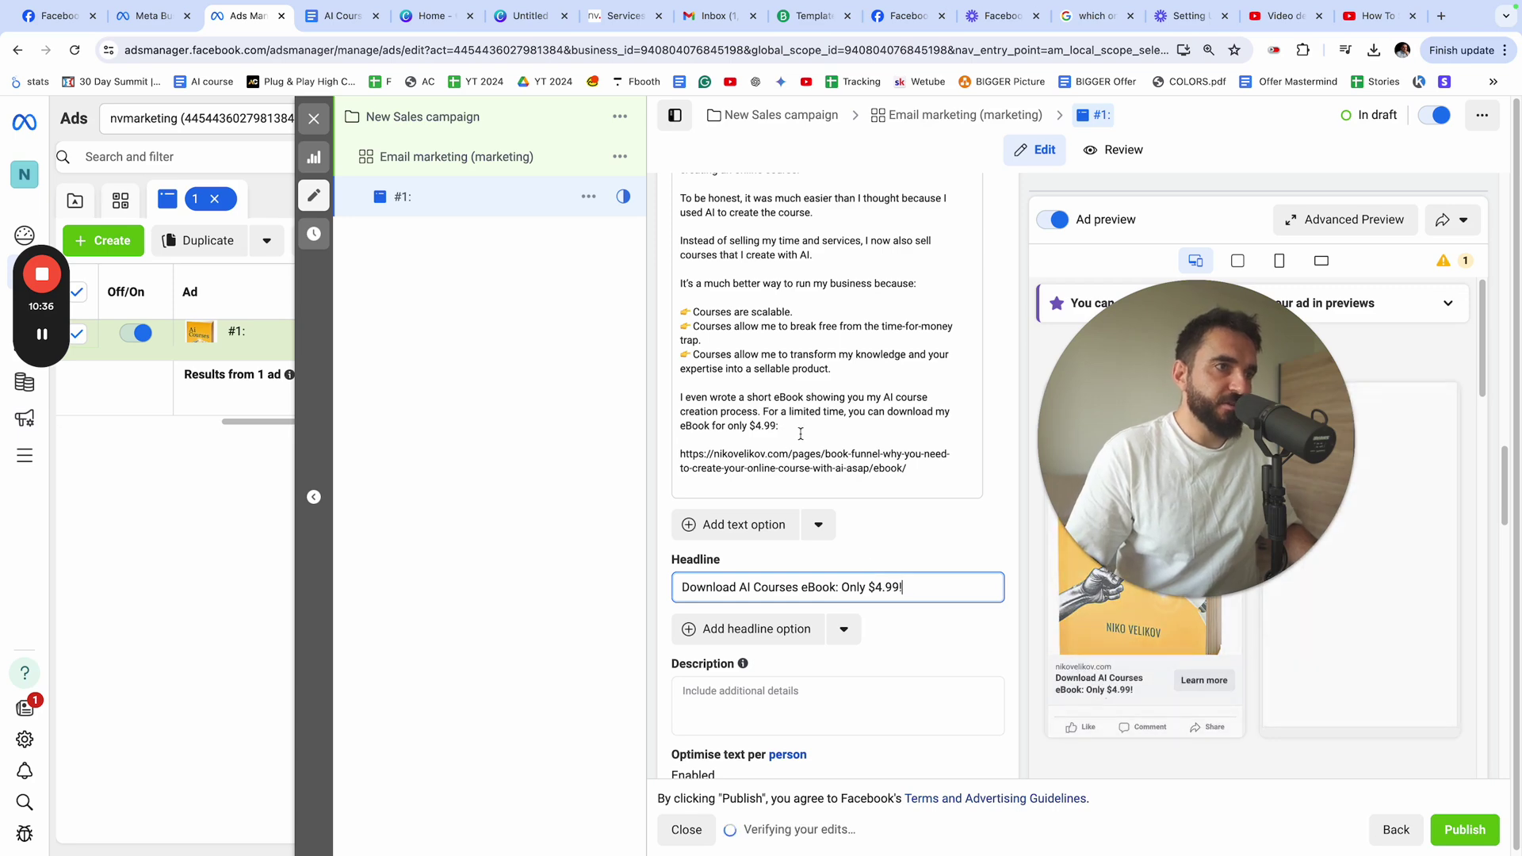
Review the primary text and insert a blank line before "I feel like I'm working 24/7."
{"action": "left_click_drag", "start_coordinate": [778, 425], "coordinate": [754, 411]}
{"action": "scroll", "coordinate": [773, 346], "scroll_direction": "up", "scroll_amount": 3}
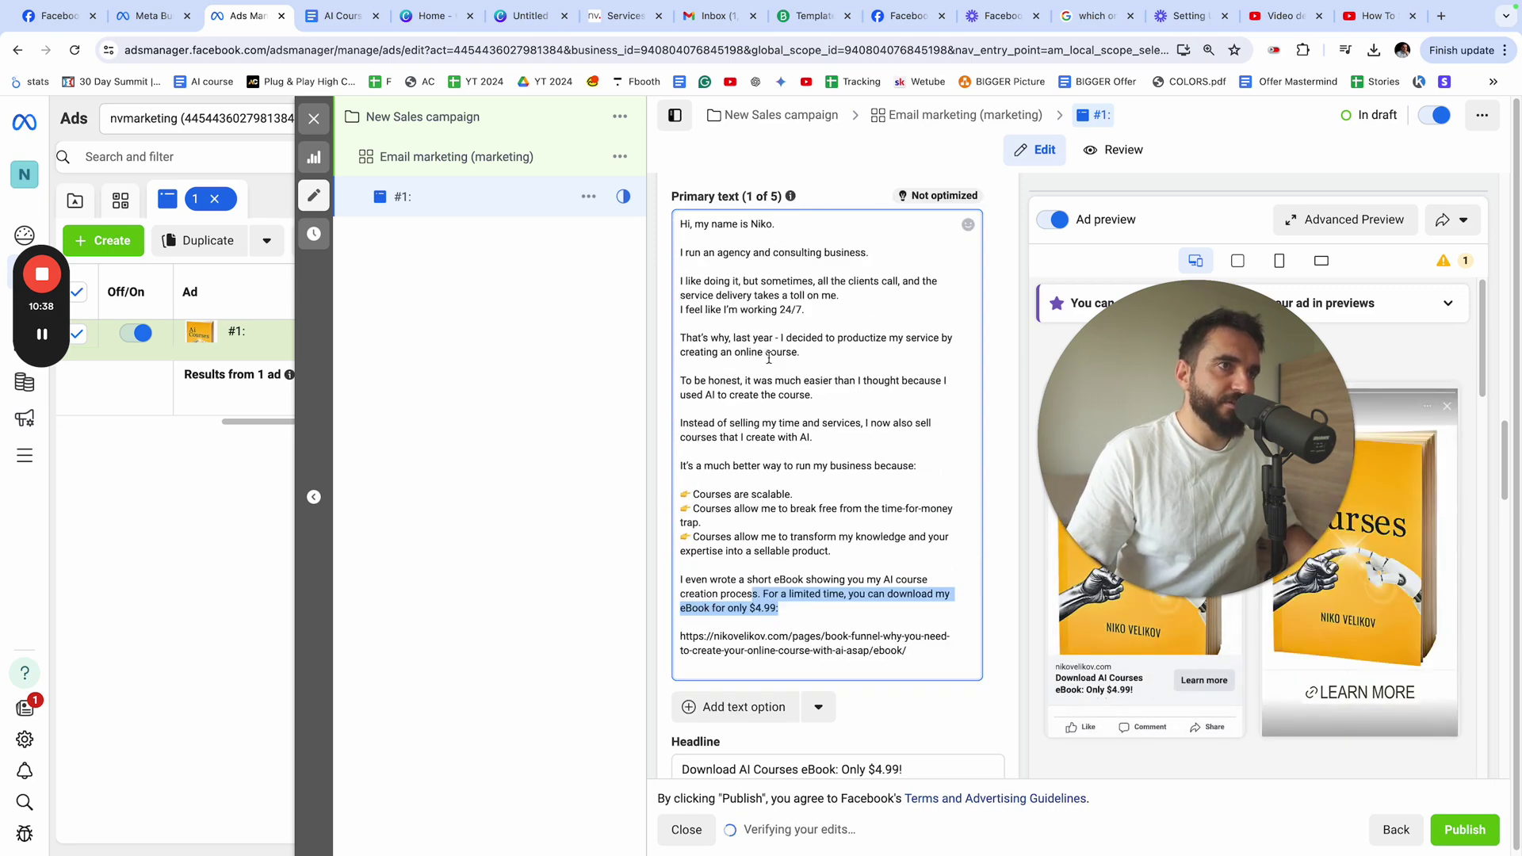
{"action": "left_click", "coordinate": [873, 299]}
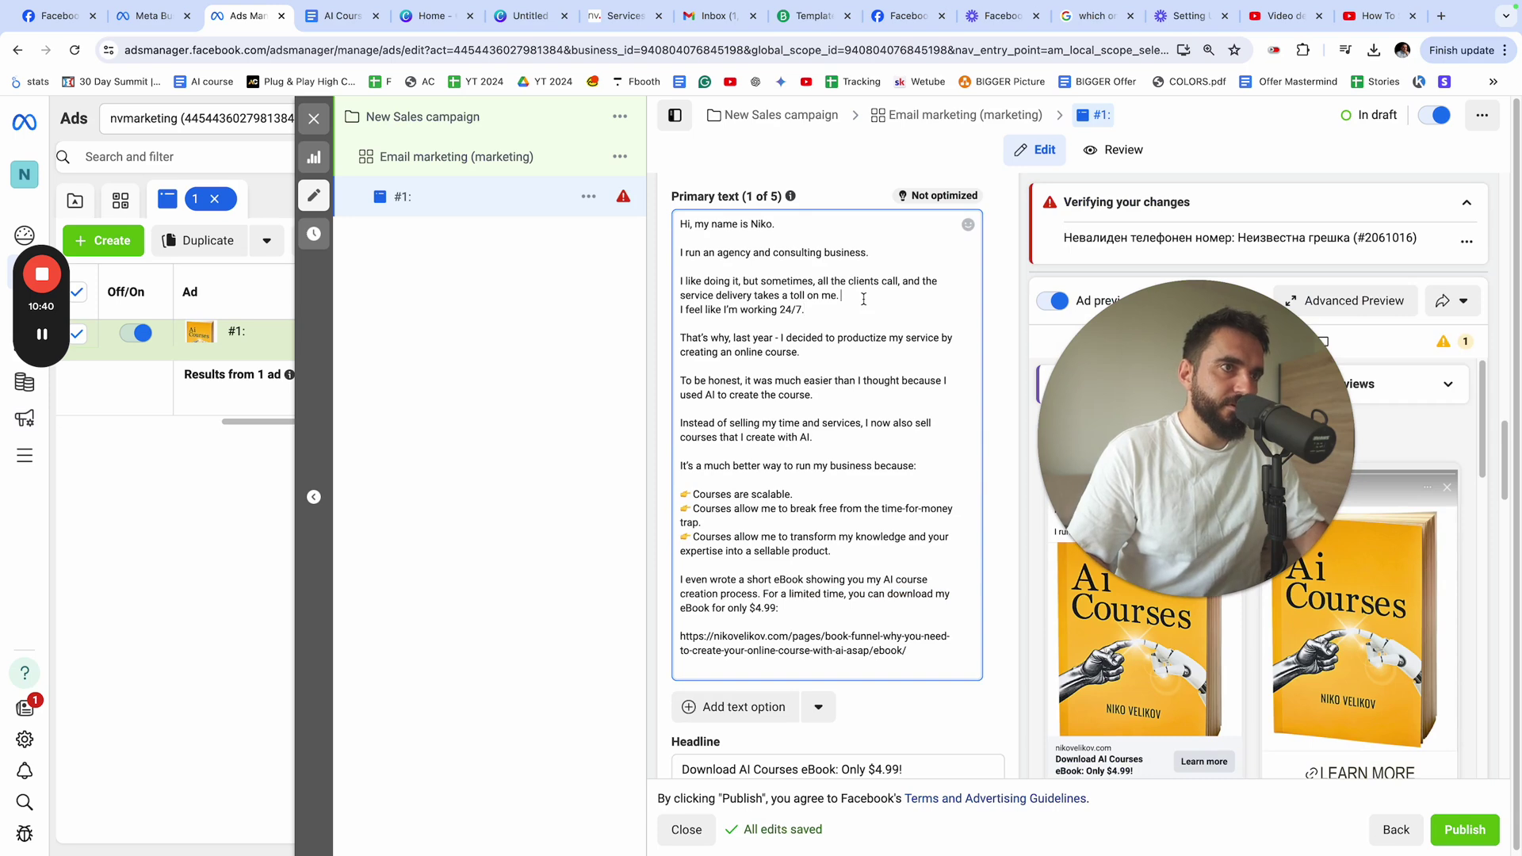
{"action": "key", "text": "Return"}
{"action": "left_click_drag", "start_coordinate": [830, 418], "coordinate": [678, 393]}
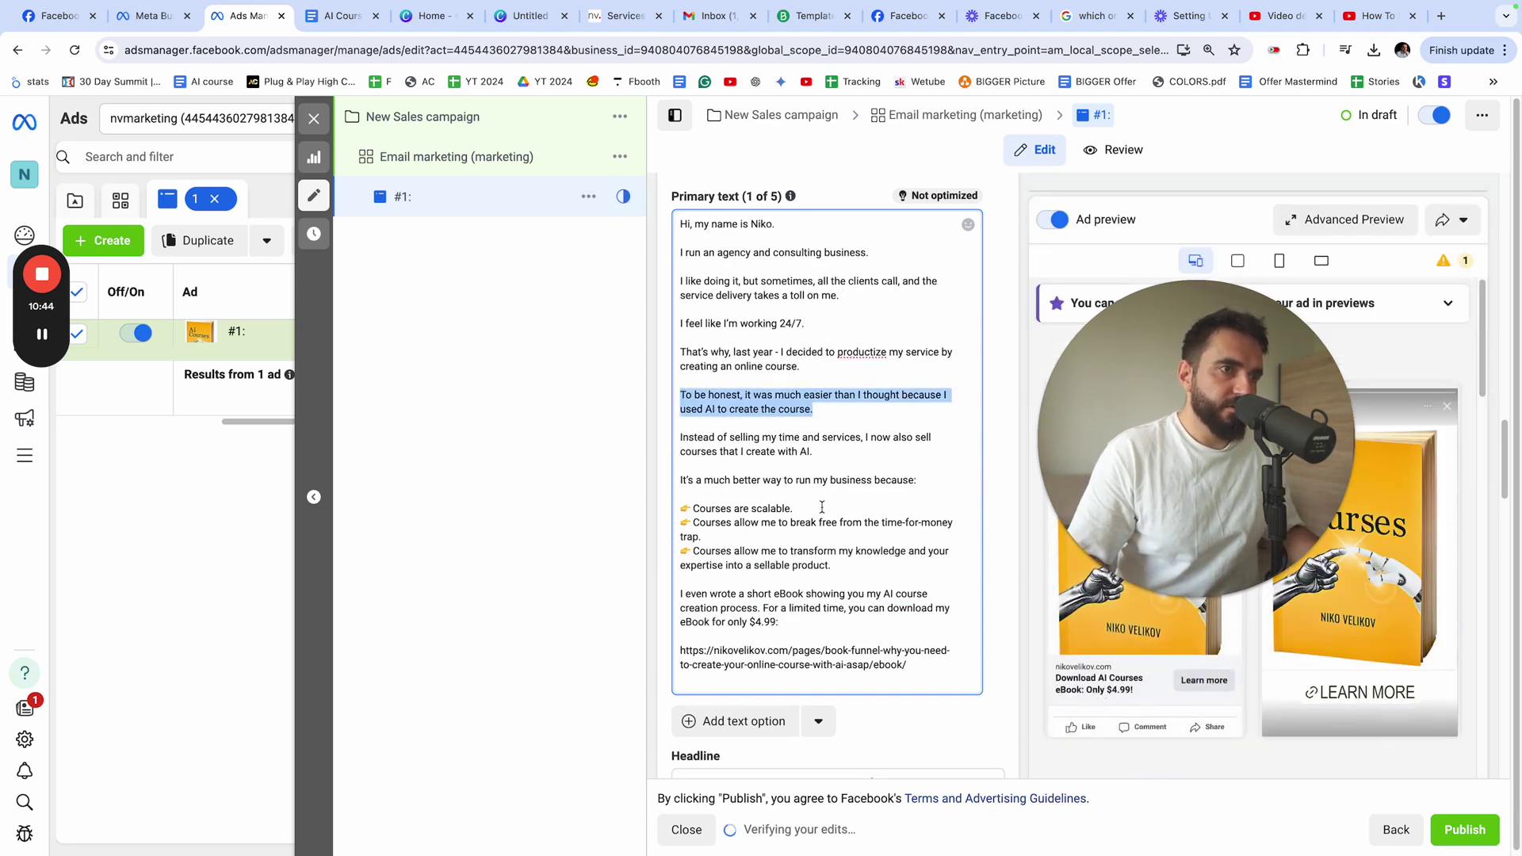
Copy "Courses allow me to break free from the time-for-money trap." from the primary text into the ad's description
{"action": "left_click_drag", "start_coordinate": [701, 536], "coordinate": [697, 522]}
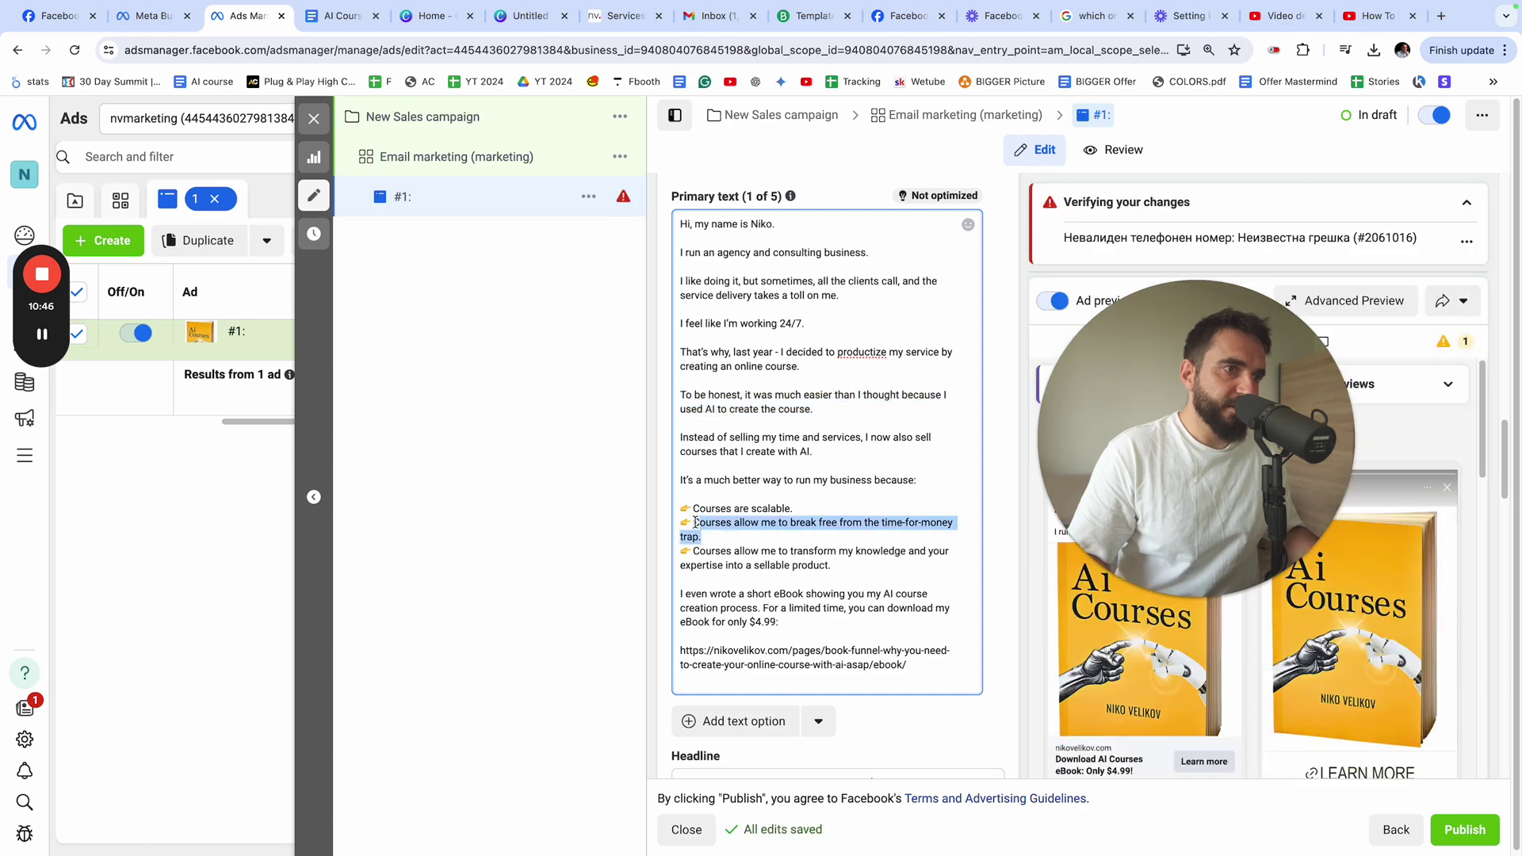
{"action": "key", "text": "ctrl+c"}
{"action": "scroll", "coordinate": [761, 539], "scroll_direction": "down", "scroll_amount": 5}
{"action": "left_click", "coordinate": [732, 566]}
{"action": "key", "text": "ctrl+v"}
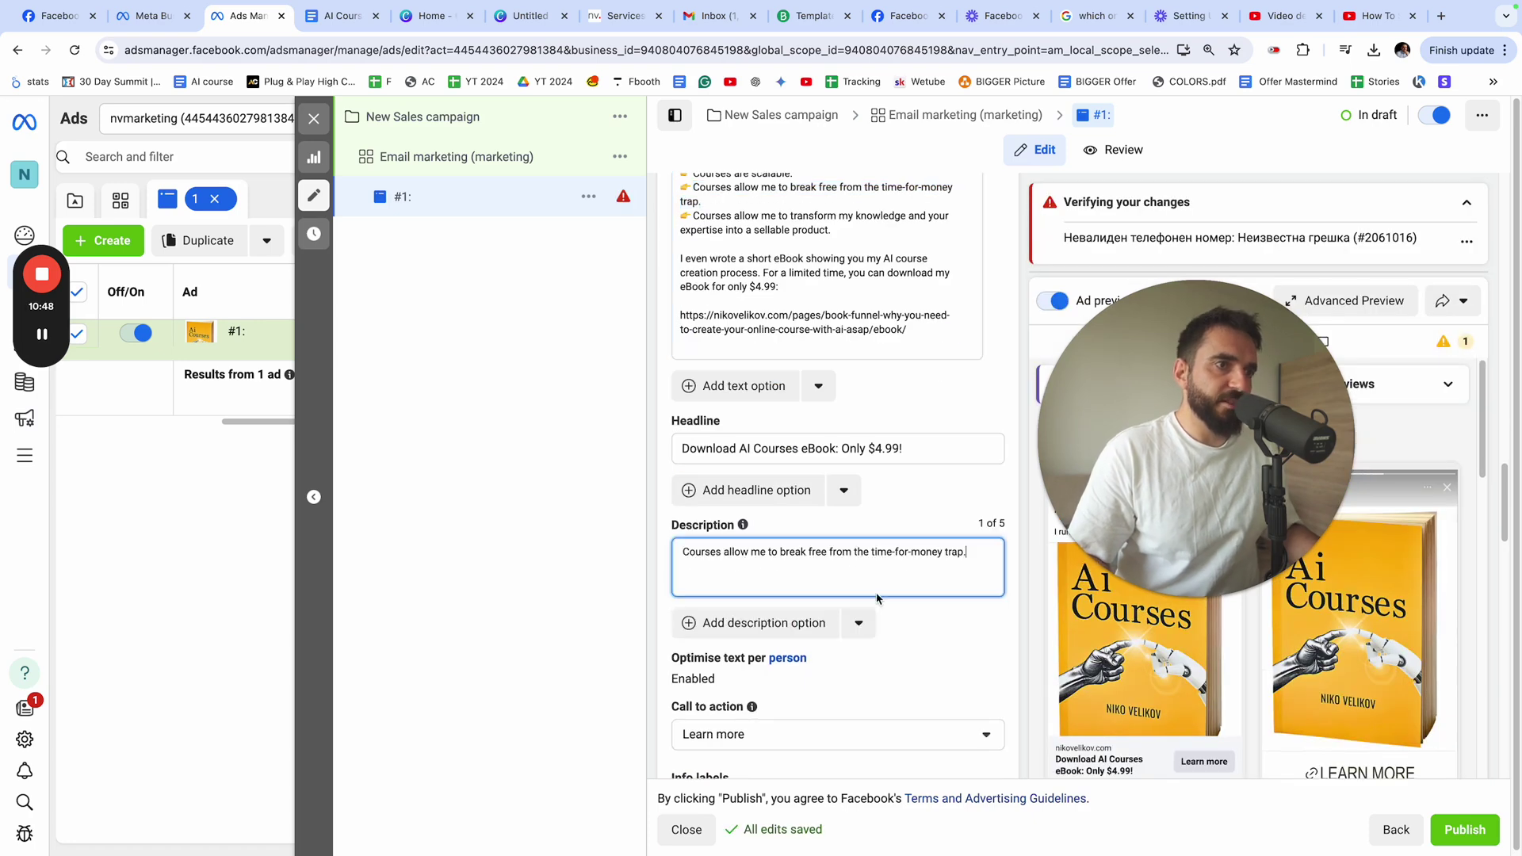
Preview the ad across the different placement formats, expanding the full primary text in the Facebook feed preview
{"action": "scroll", "coordinate": [1104, 503], "scroll_direction": "down", "scroll_amount": 3}
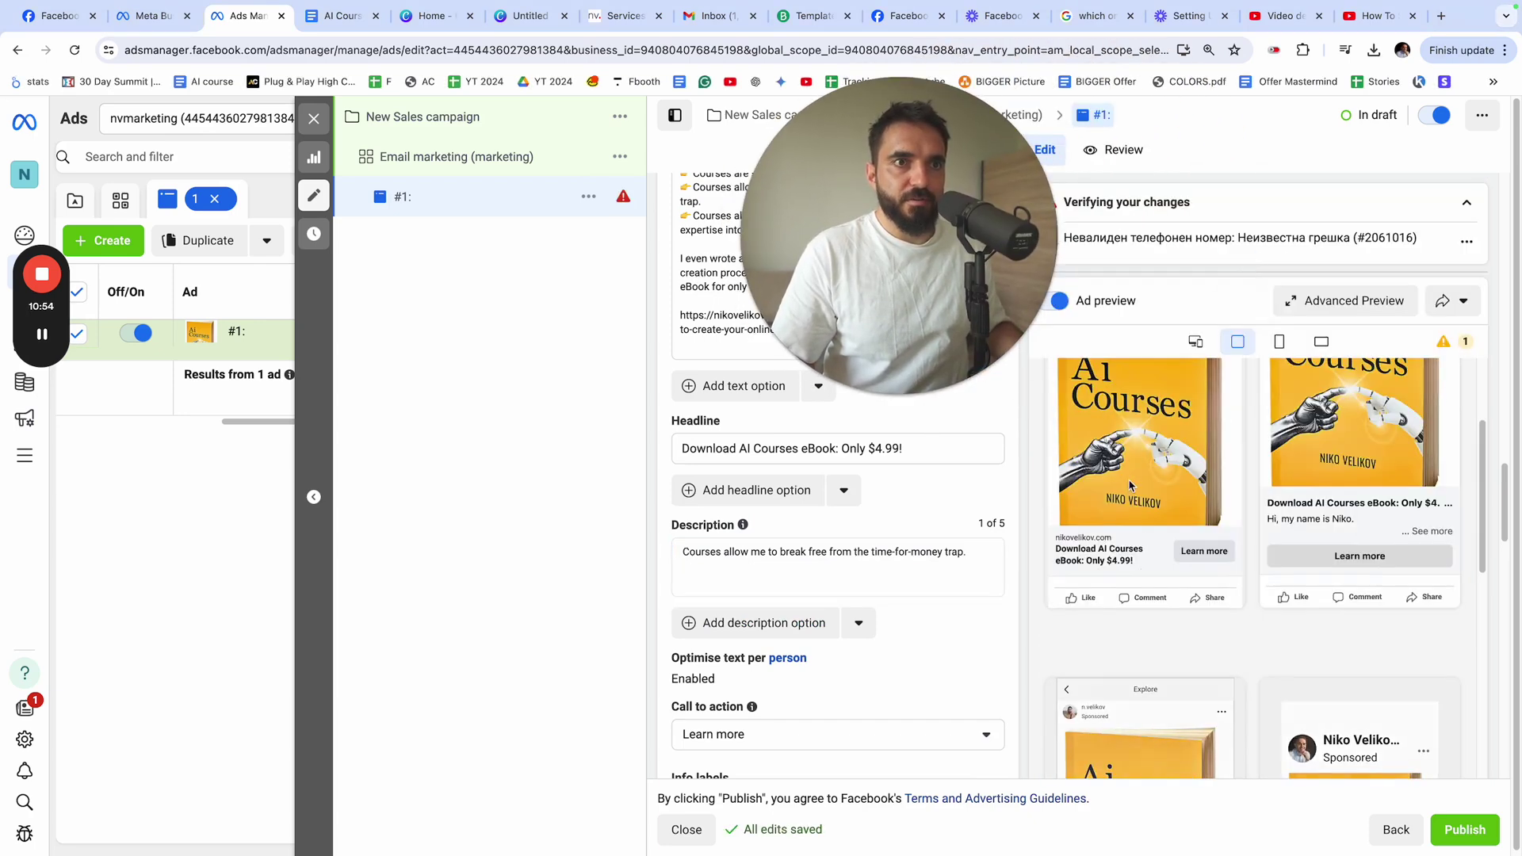
{"action": "scroll", "coordinate": [1174, 568], "scroll_direction": "up", "scroll_amount": 2}
{"action": "scroll", "coordinate": [1174, 568], "scroll_direction": "up", "scroll_amount": 3}
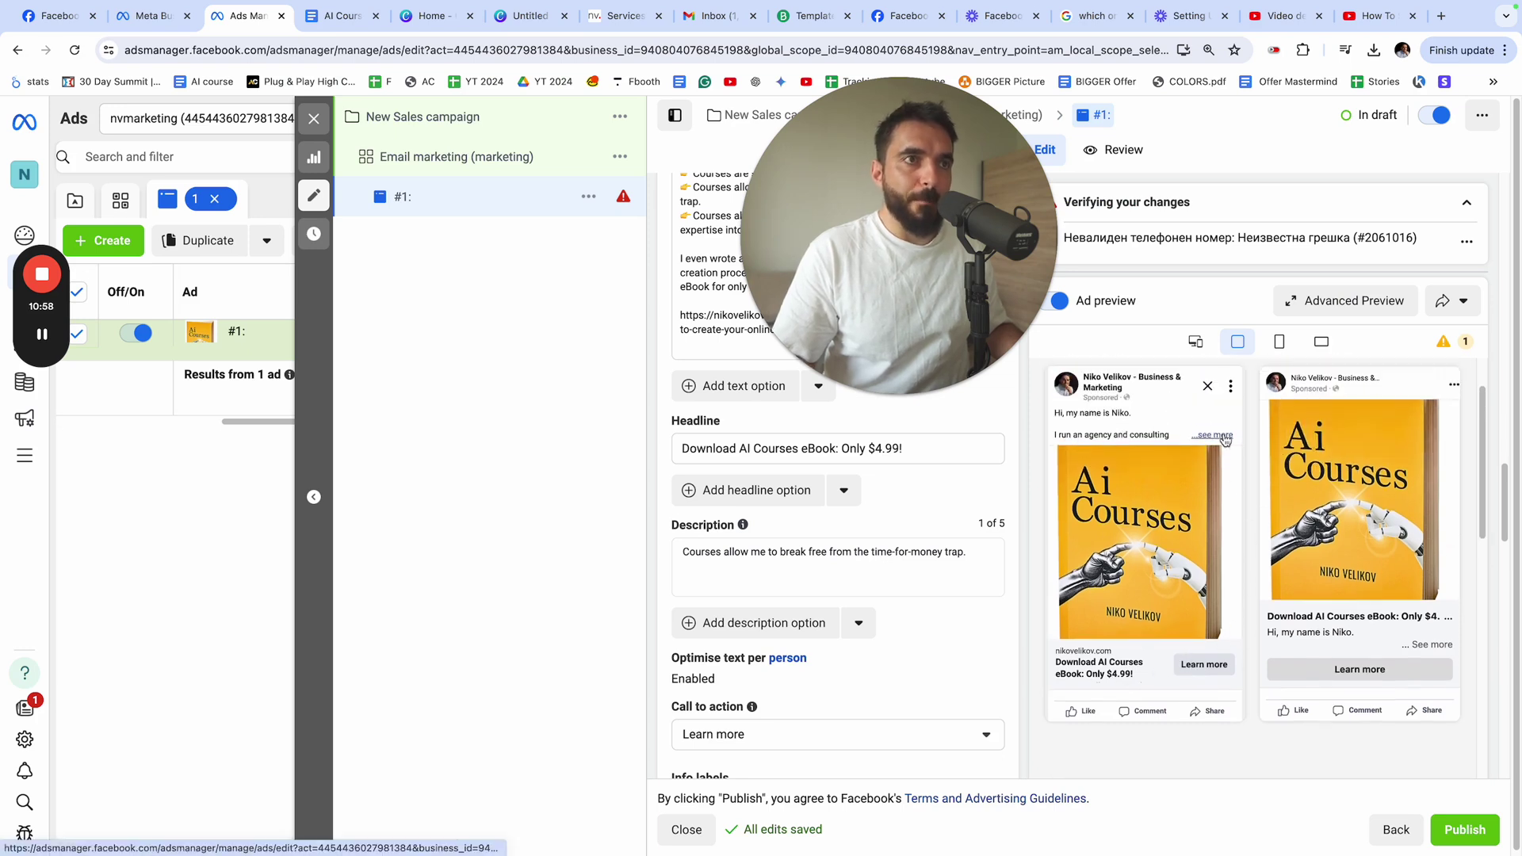
{"action": "left_click", "coordinate": [1224, 440]}
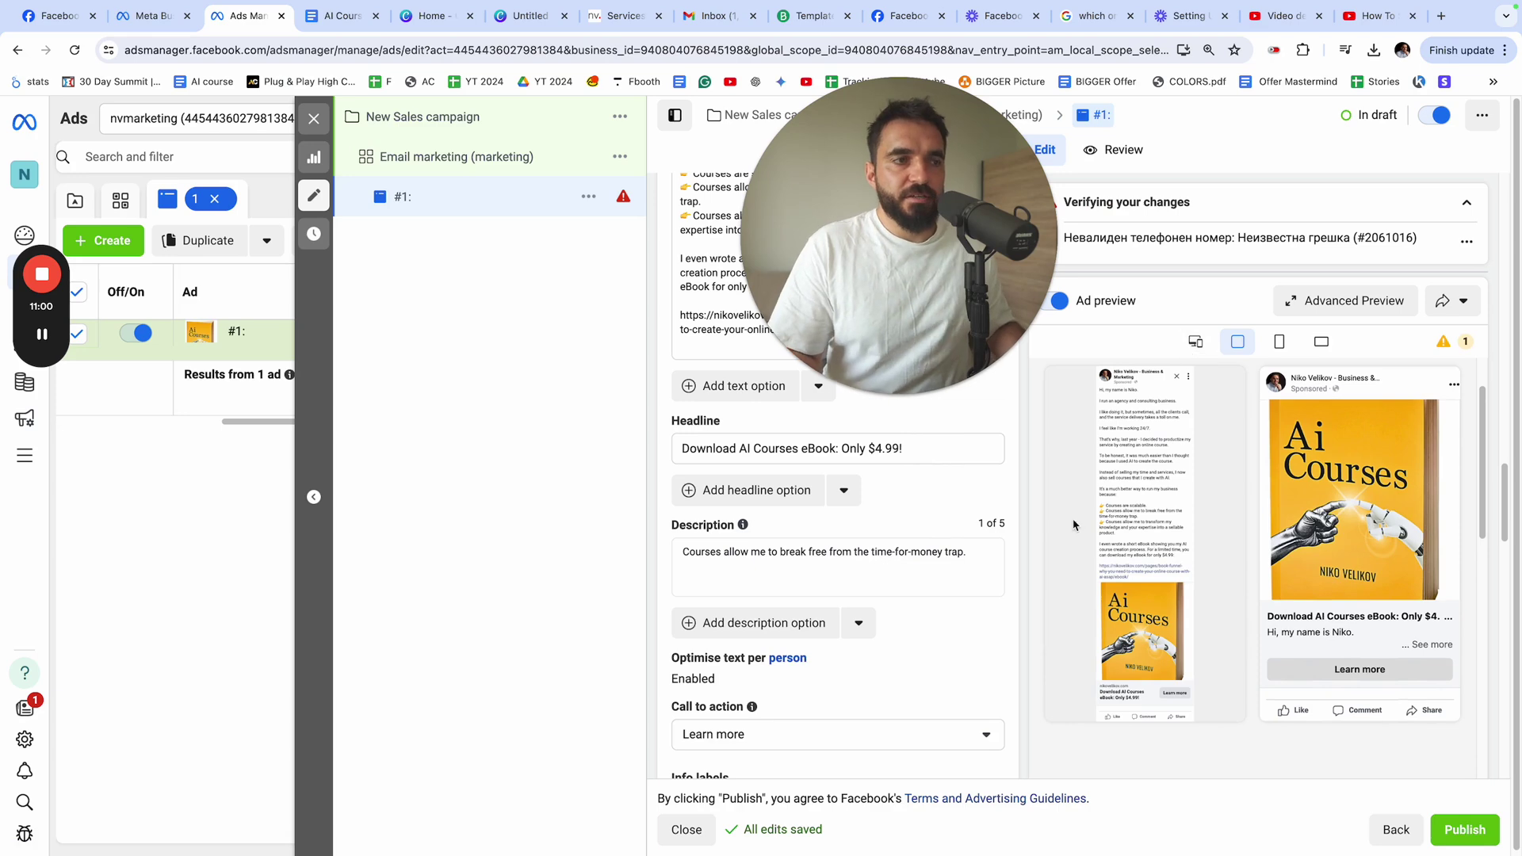
{"action": "left_click", "coordinate": [1320, 341]}
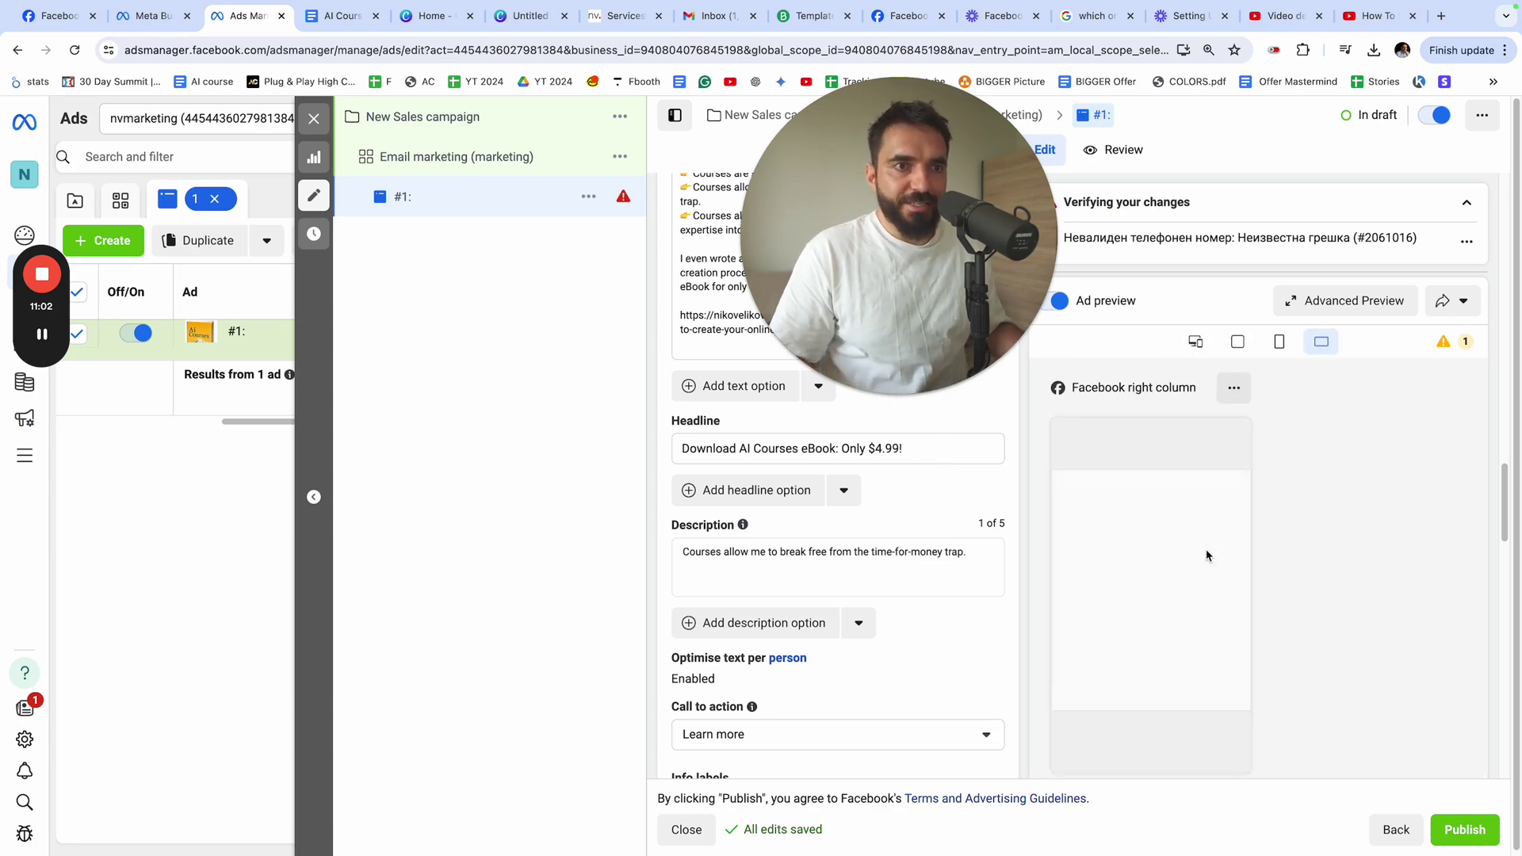
{"action": "left_click", "coordinate": [1195, 340]}
{"action": "mouse_move", "coordinate": [1157, 445]}
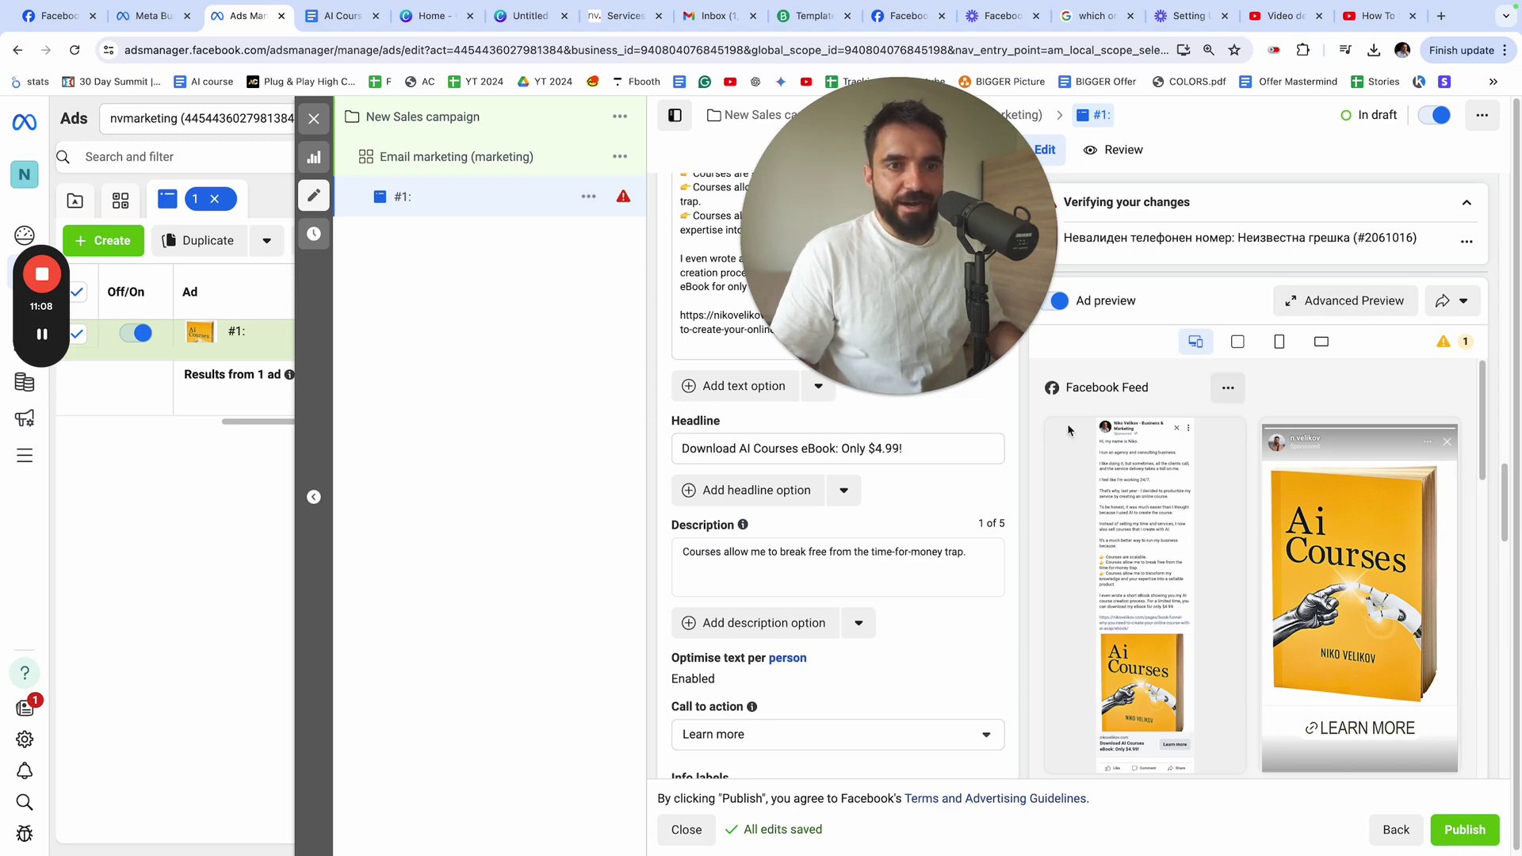
Browse the available call-to-action options and keep Learn more
{"action": "scroll", "coordinate": [743, 574], "scroll_direction": "down", "scroll_amount": 2}
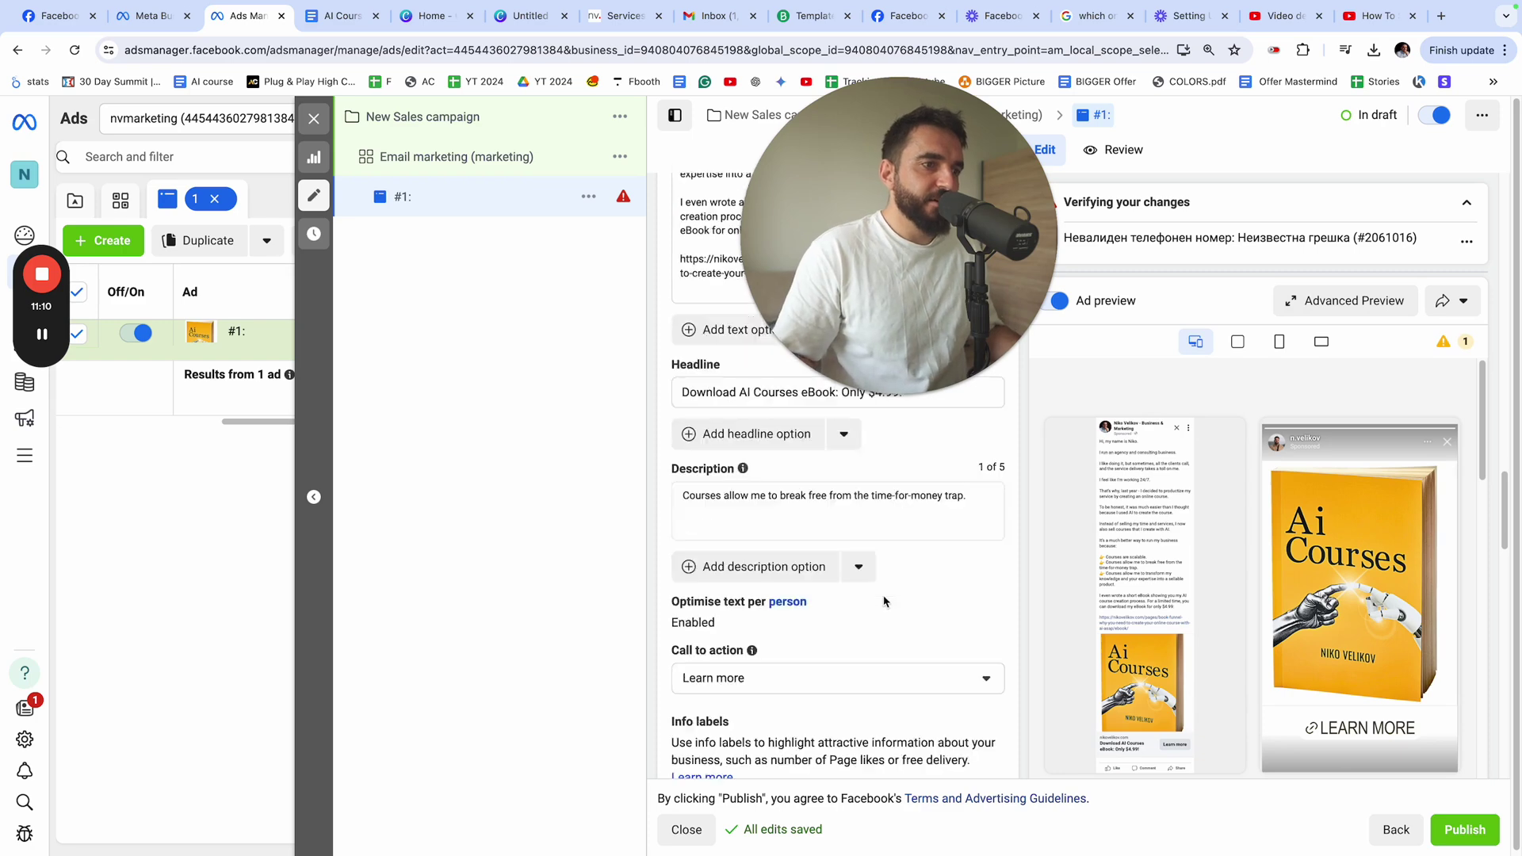
{"action": "left_click", "coordinate": [733, 605]}
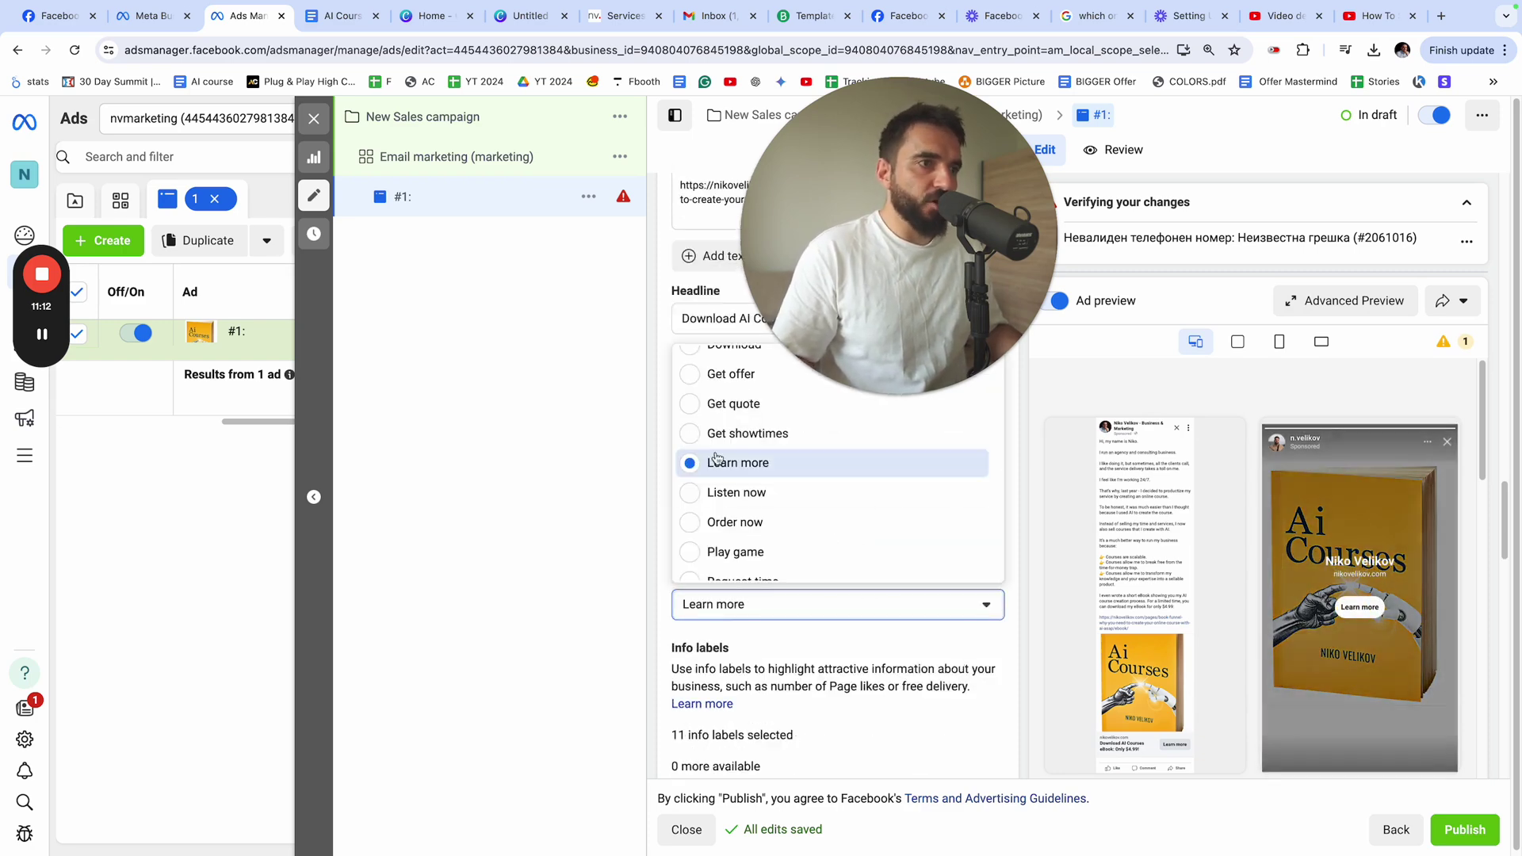
{"action": "scroll", "coordinate": [713, 458], "scroll_direction": "up", "scroll_amount": 3}
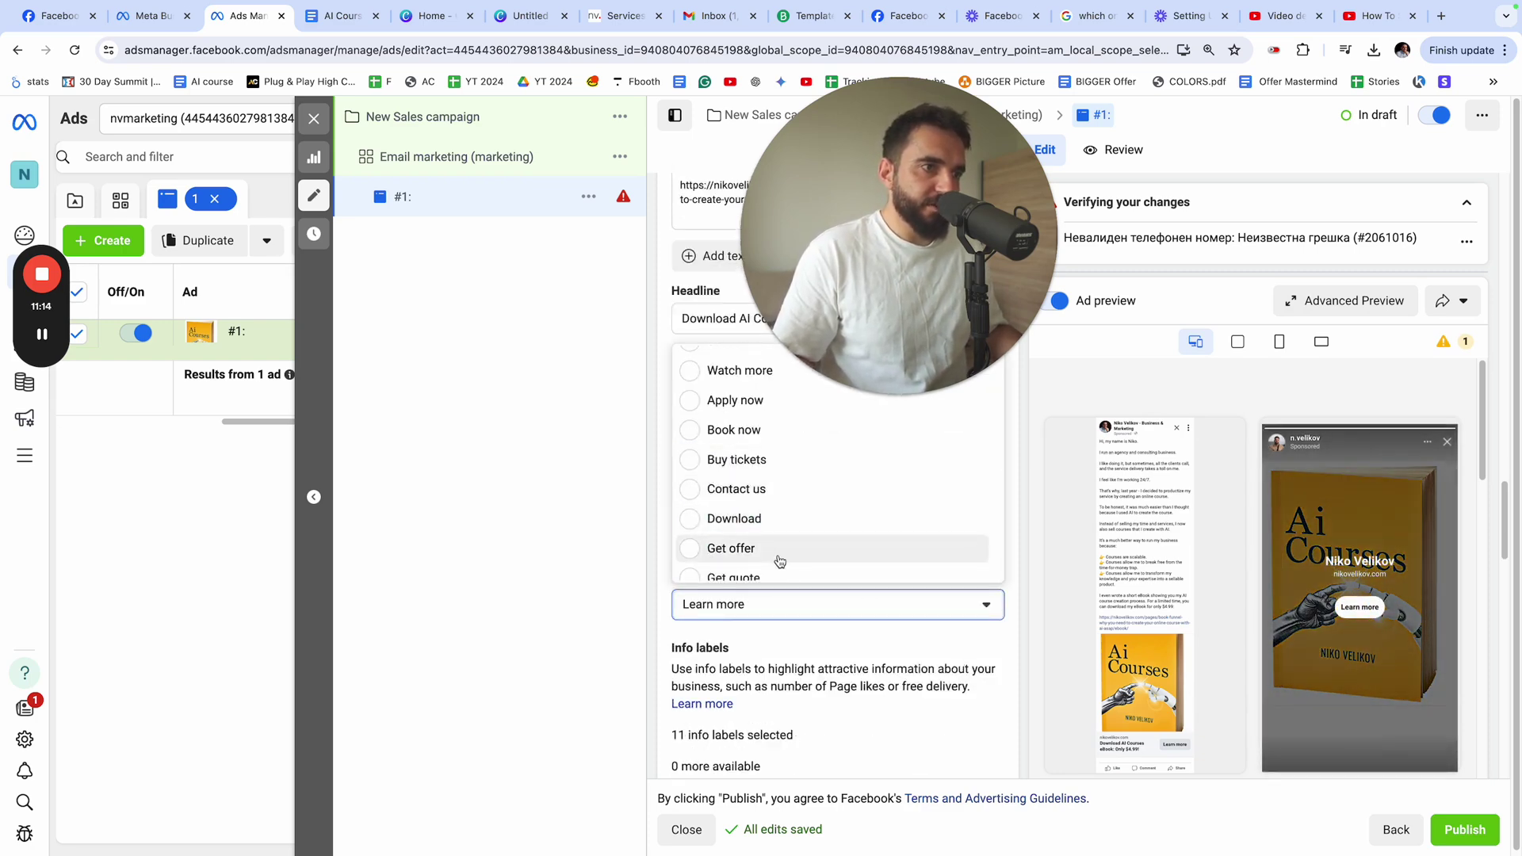
{"action": "scroll", "coordinate": [833, 610], "scroll_direction": "down", "scroll_amount": 2}
{"action": "scroll", "coordinate": [837, 626], "scroll_direction": "down", "scroll_amount": 2}
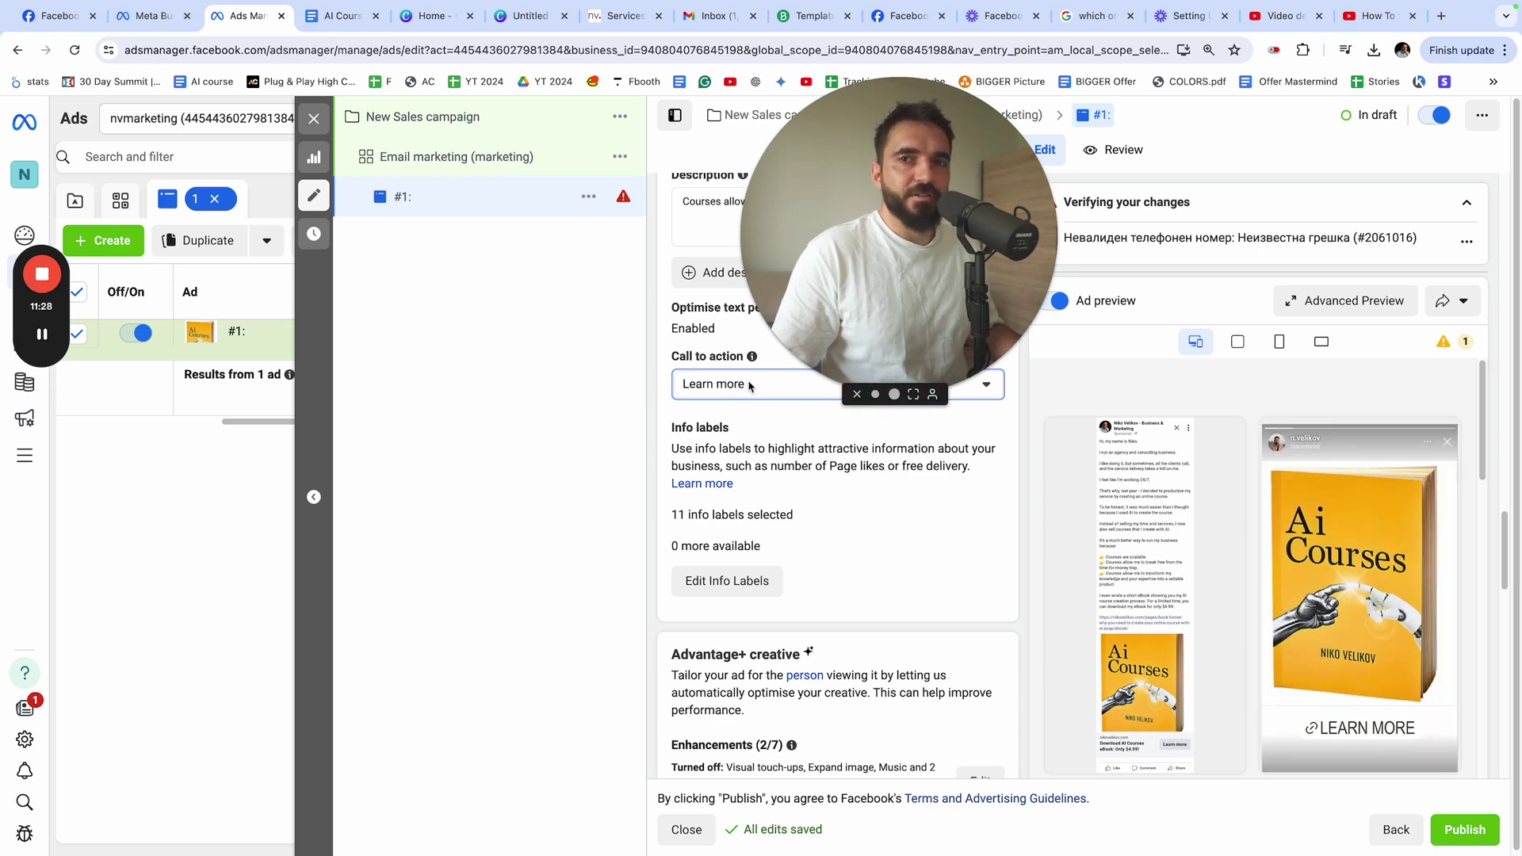
{"action": "mouse_move", "coordinate": [1200, 648]}
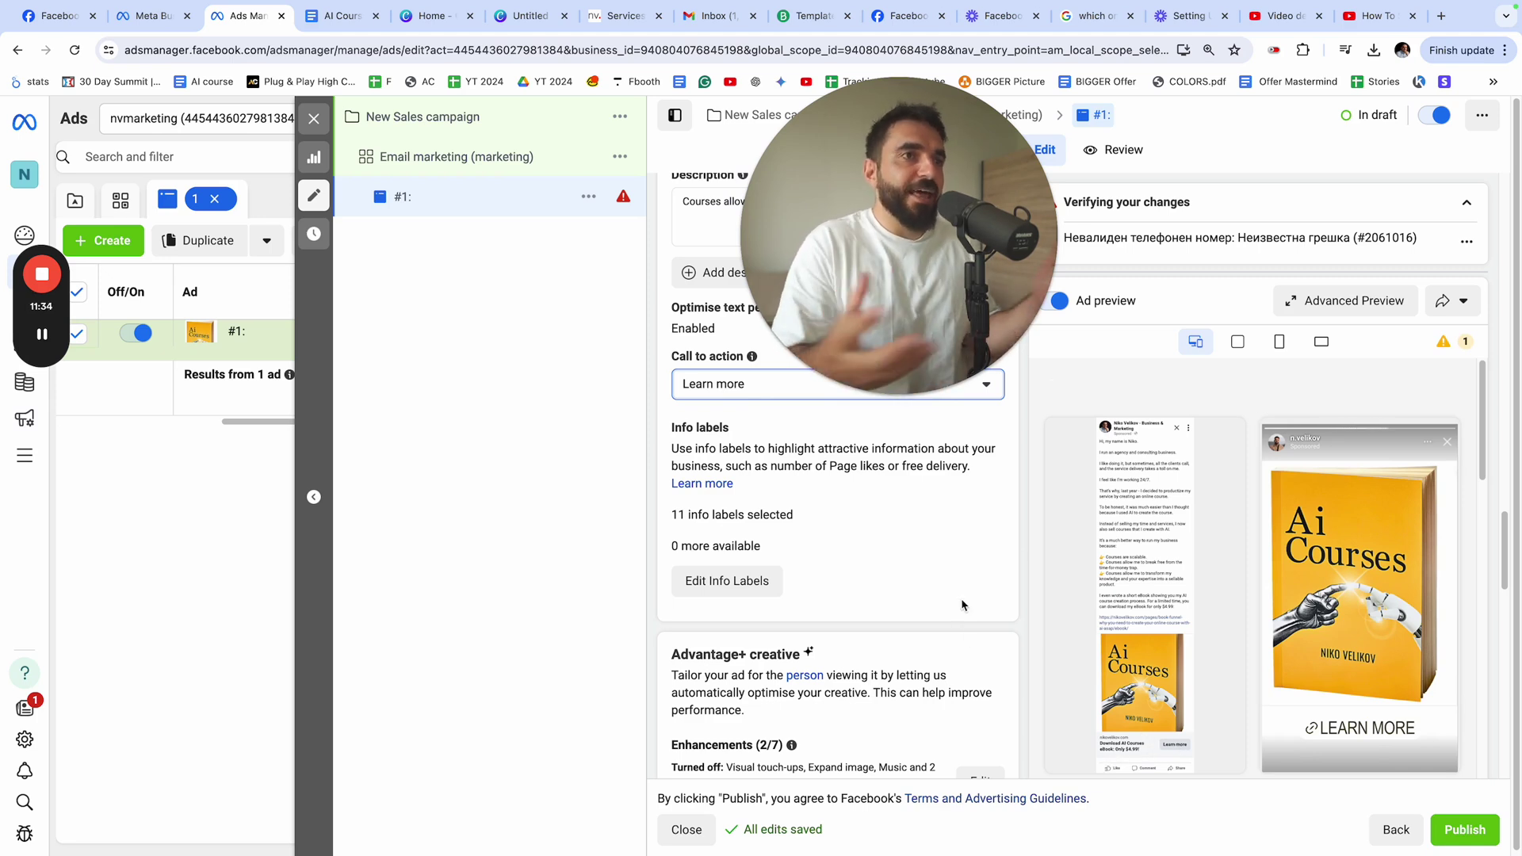
Turn off the Relevant comments enhancement in the Advantage+ creative settings and save
{"action": "scroll", "coordinate": [961, 605], "scroll_direction": "down", "scroll_amount": 2}
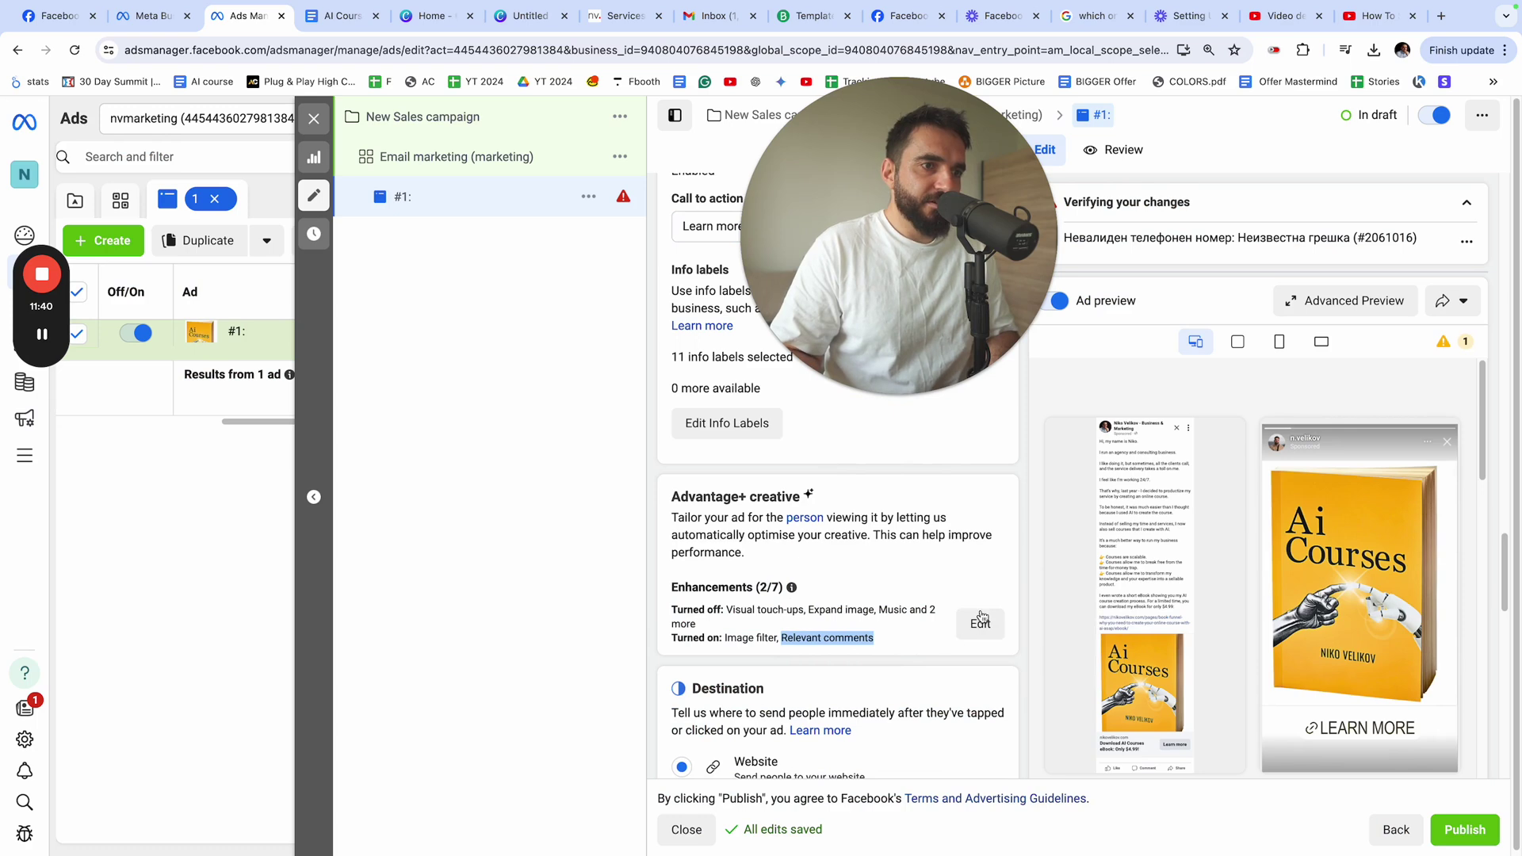
{"action": "left_click", "coordinate": [961, 624]}
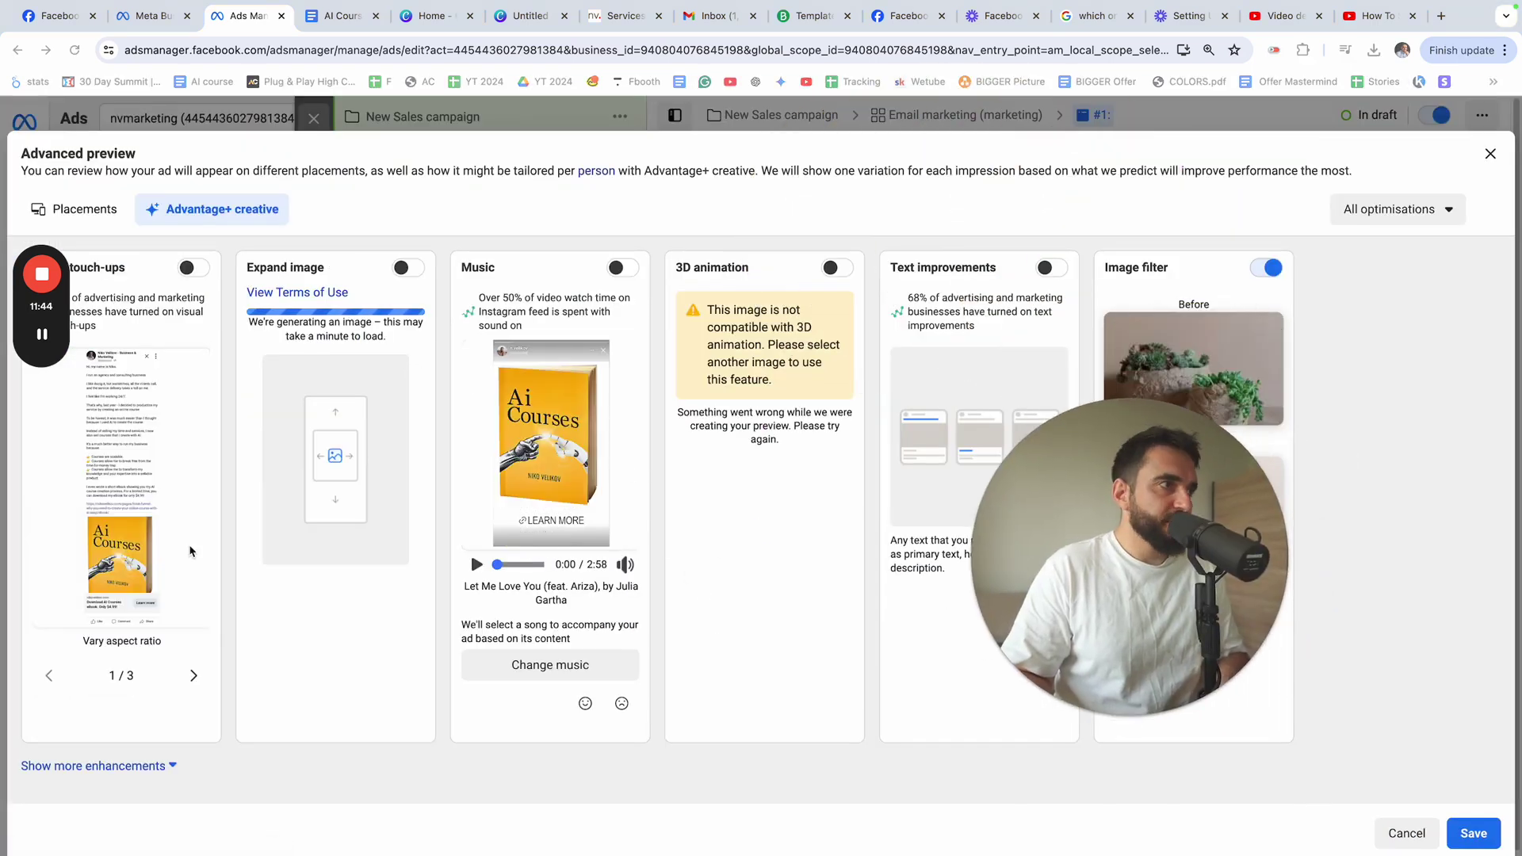
{"action": "left_click", "coordinate": [103, 772]}
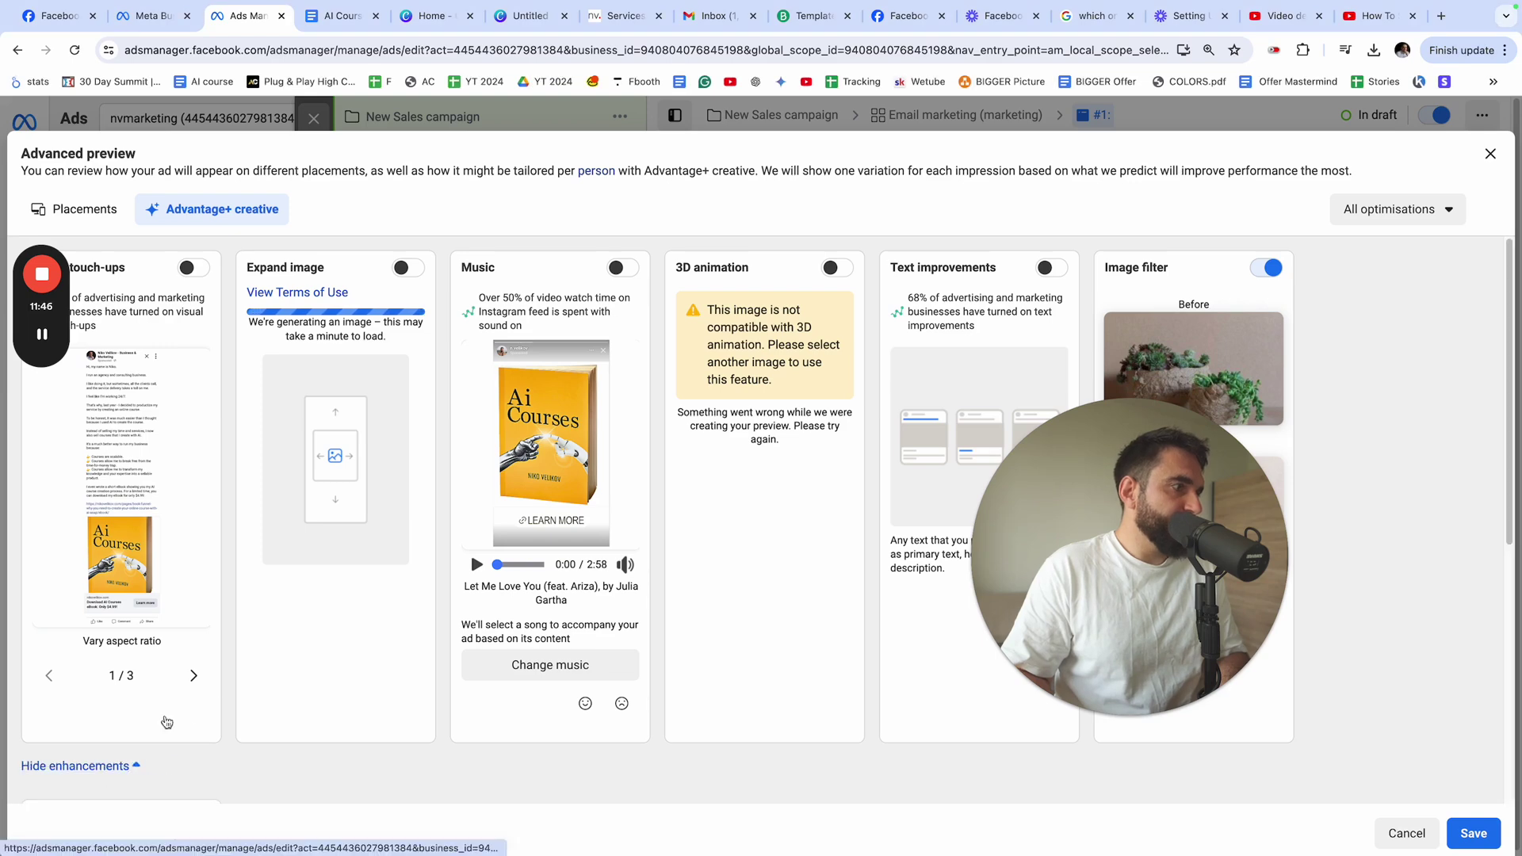
{"action": "scroll", "coordinate": [190, 584], "scroll_direction": "down", "scroll_amount": 6}
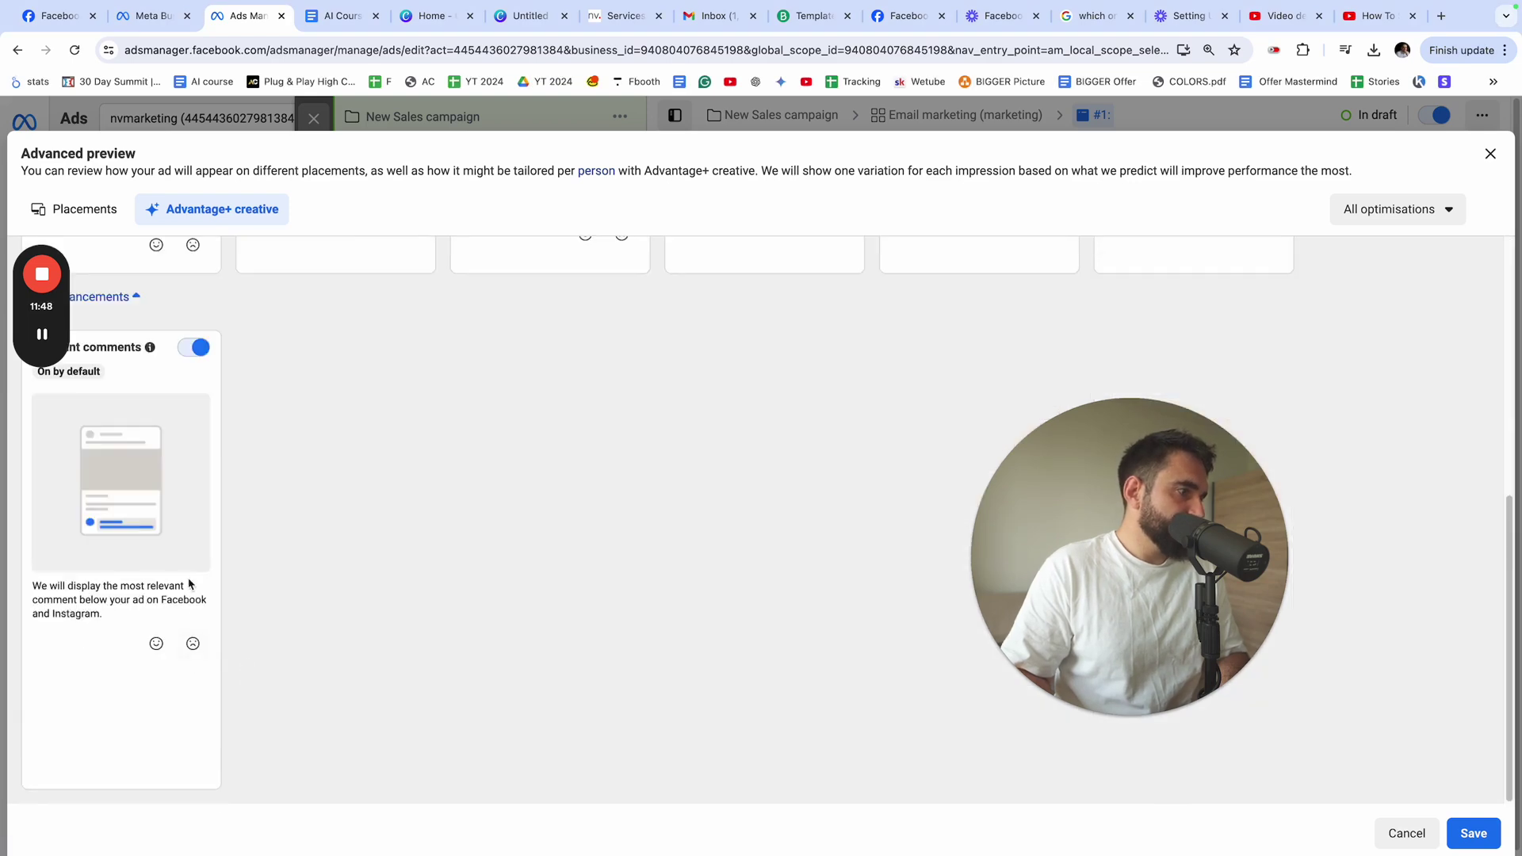
{"action": "left_click", "coordinate": [194, 347]}
{"action": "left_click", "coordinate": [1451, 837]}
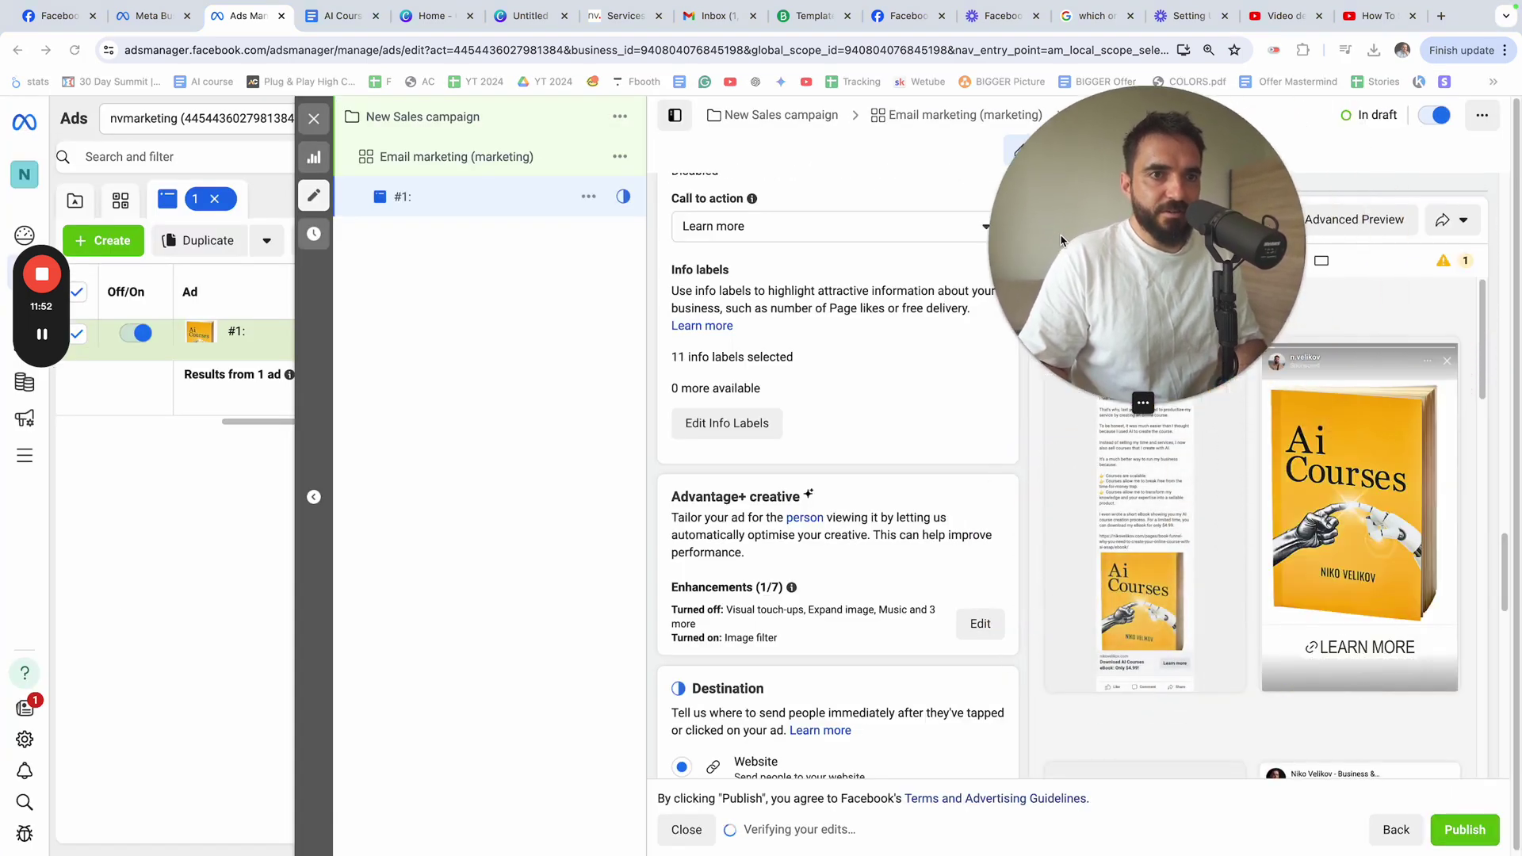
Check the destination website URL and set the browser add-ons to None
{"action": "scroll", "coordinate": [754, 602], "scroll_direction": "down", "scroll_amount": 2}
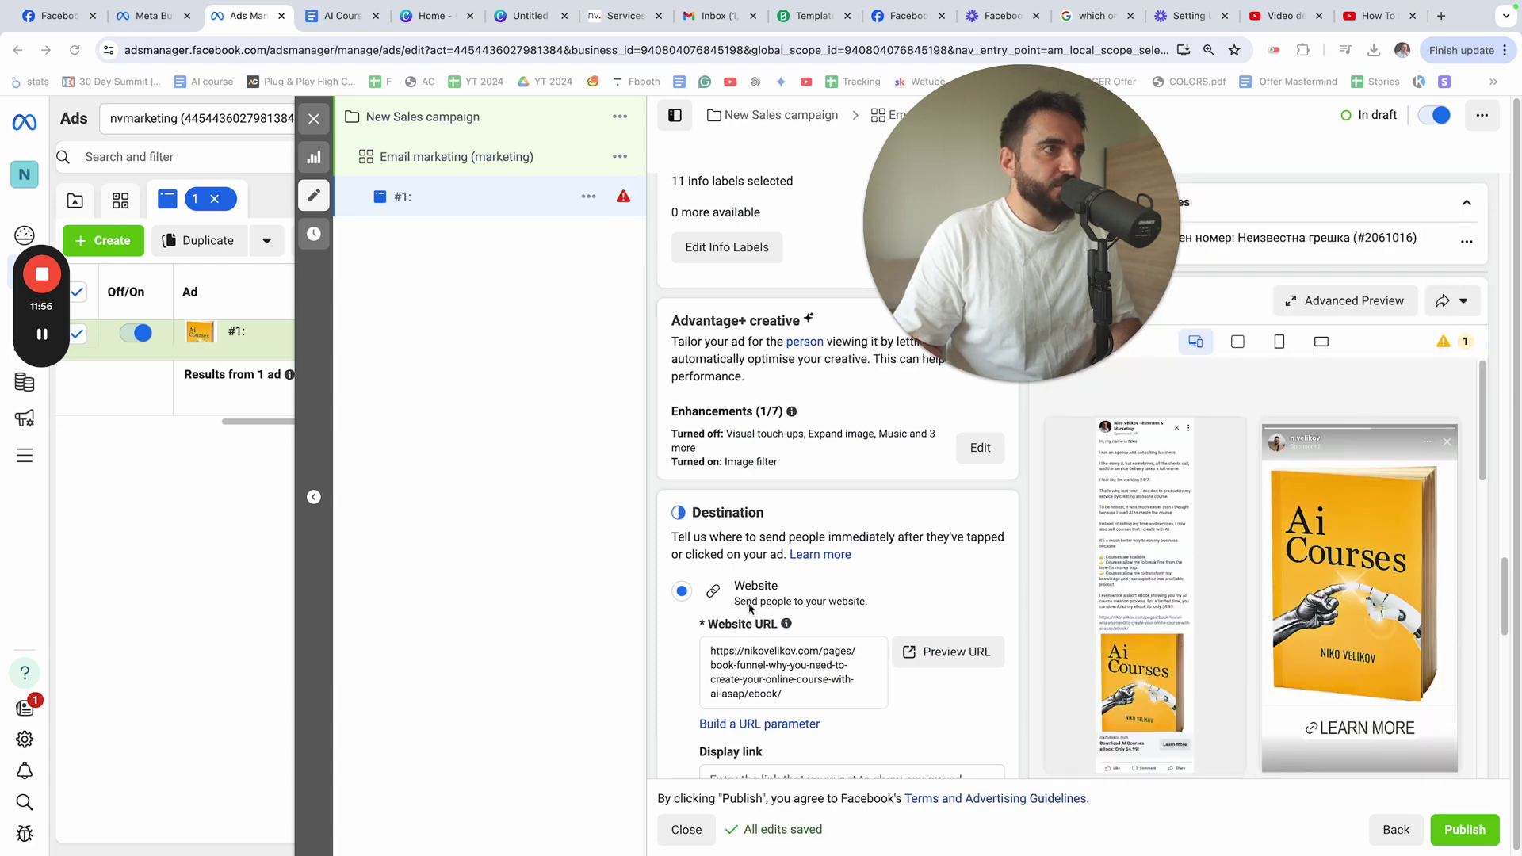
{"action": "left_click", "coordinate": [773, 664]}
{"action": "scroll", "coordinate": [793, 658], "scroll_direction": "down", "scroll_amount": 5}
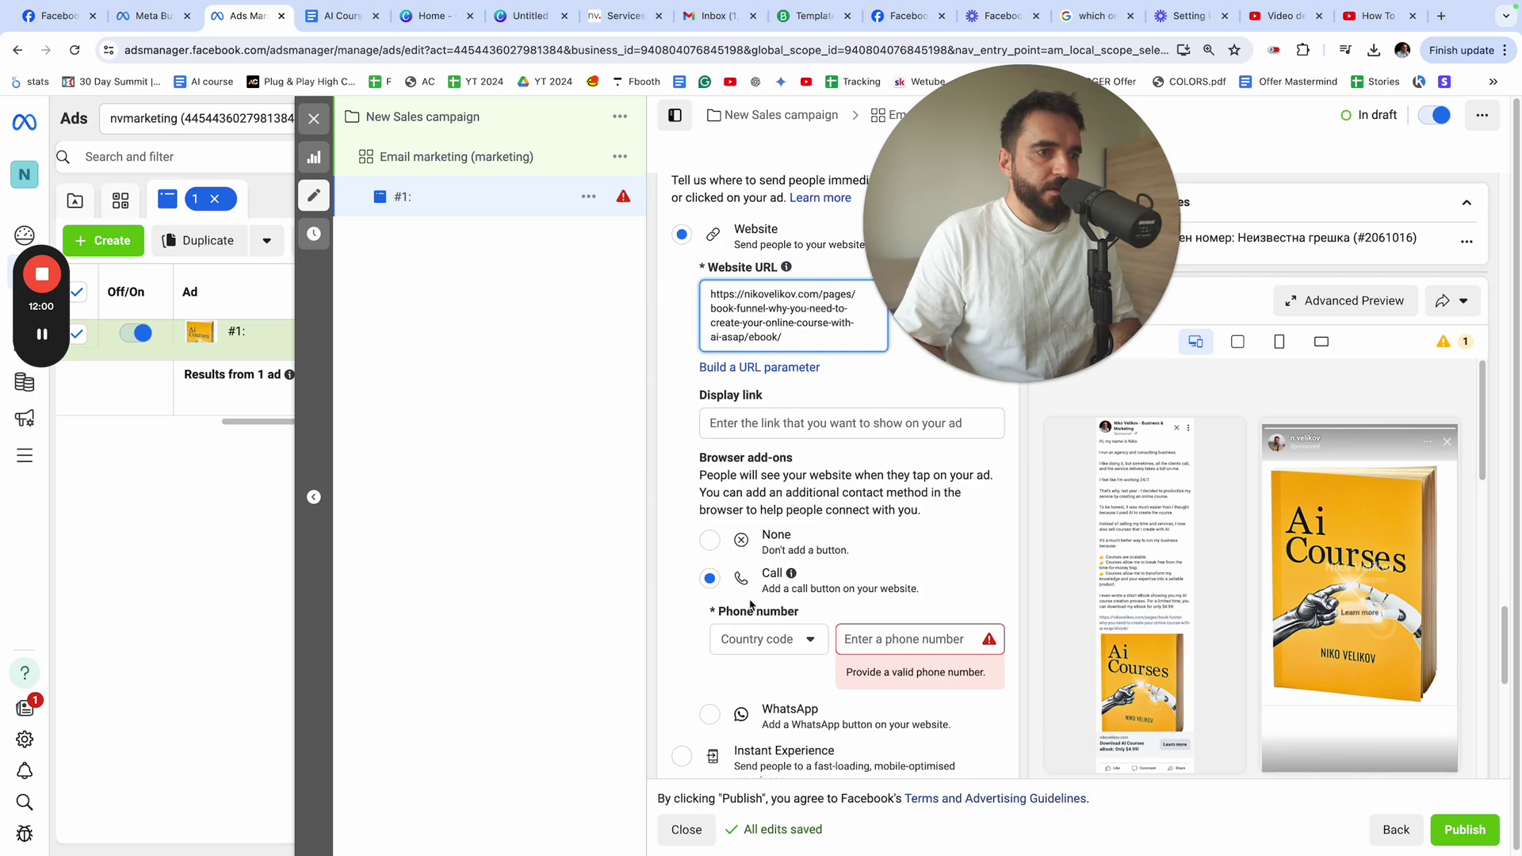
{"action": "left_click", "coordinate": [709, 540]}
{"action": "scroll", "coordinate": [793, 593], "scroll_direction": "down", "scroll_amount": 3}
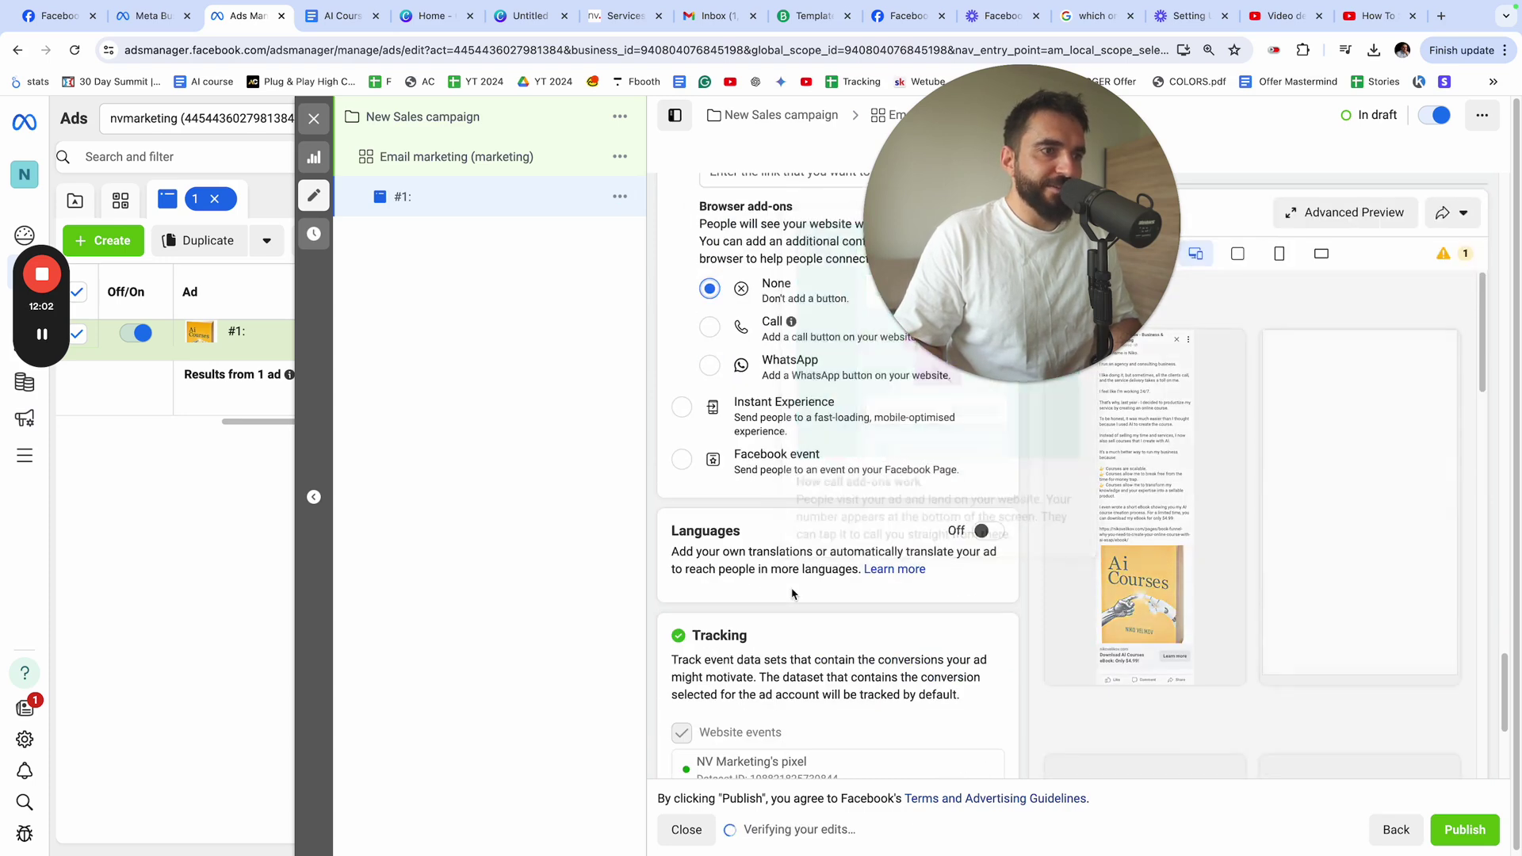
Check the website events pixel in the ad's tracking settings and publish the campaign, ad set and ad
{"action": "scroll", "coordinate": [792, 594], "scroll_direction": "down", "scroll_amount": 3}
{"action": "left_click_drag", "start_coordinate": [697, 509], "coordinate": [818, 585]}
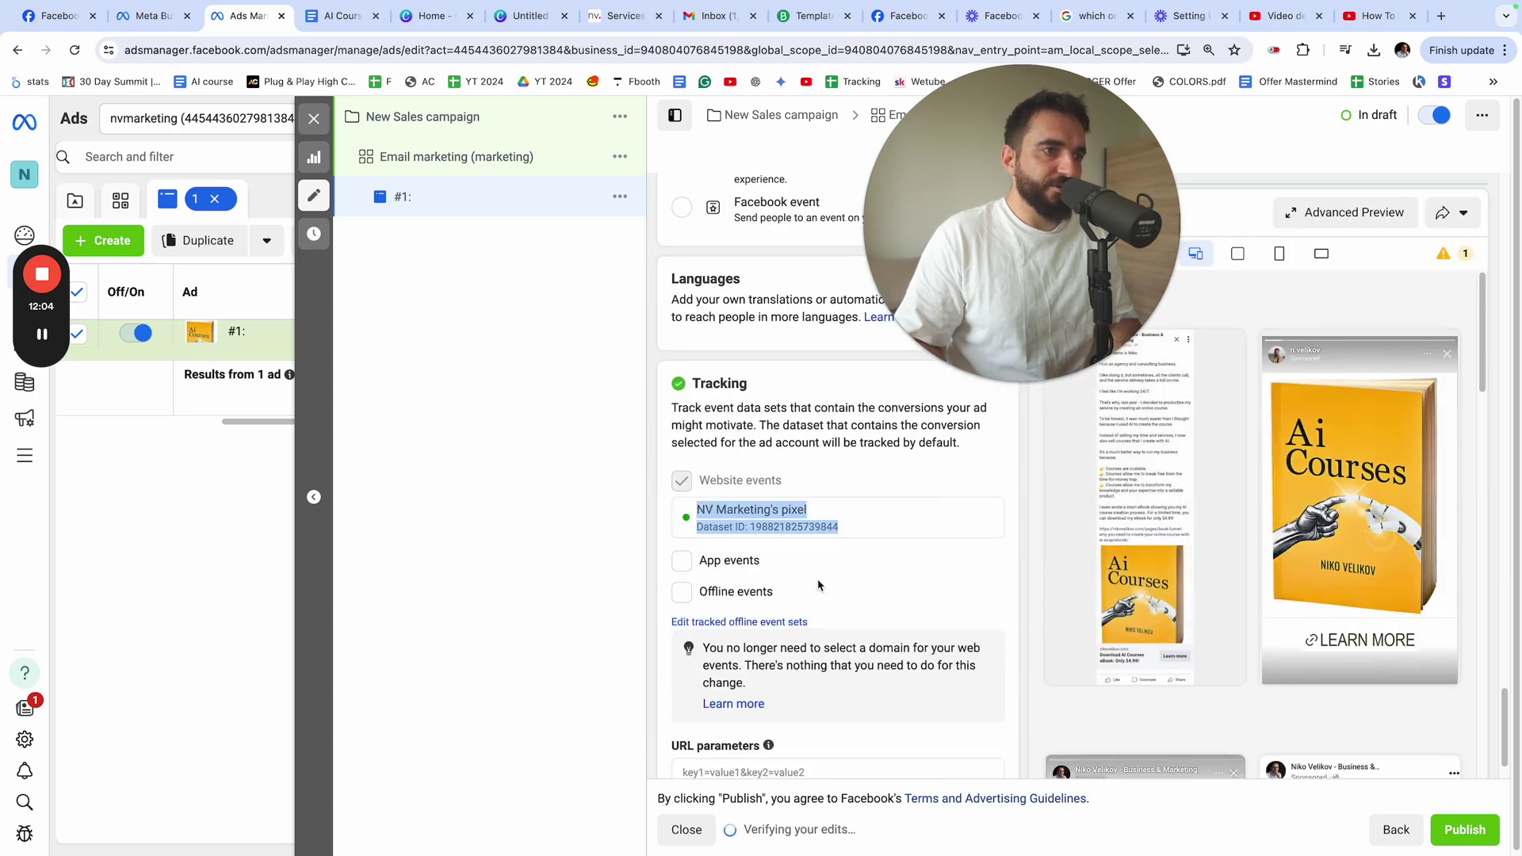
{"action": "scroll", "coordinate": [819, 585], "scroll_direction": "down", "scroll_amount": 1}
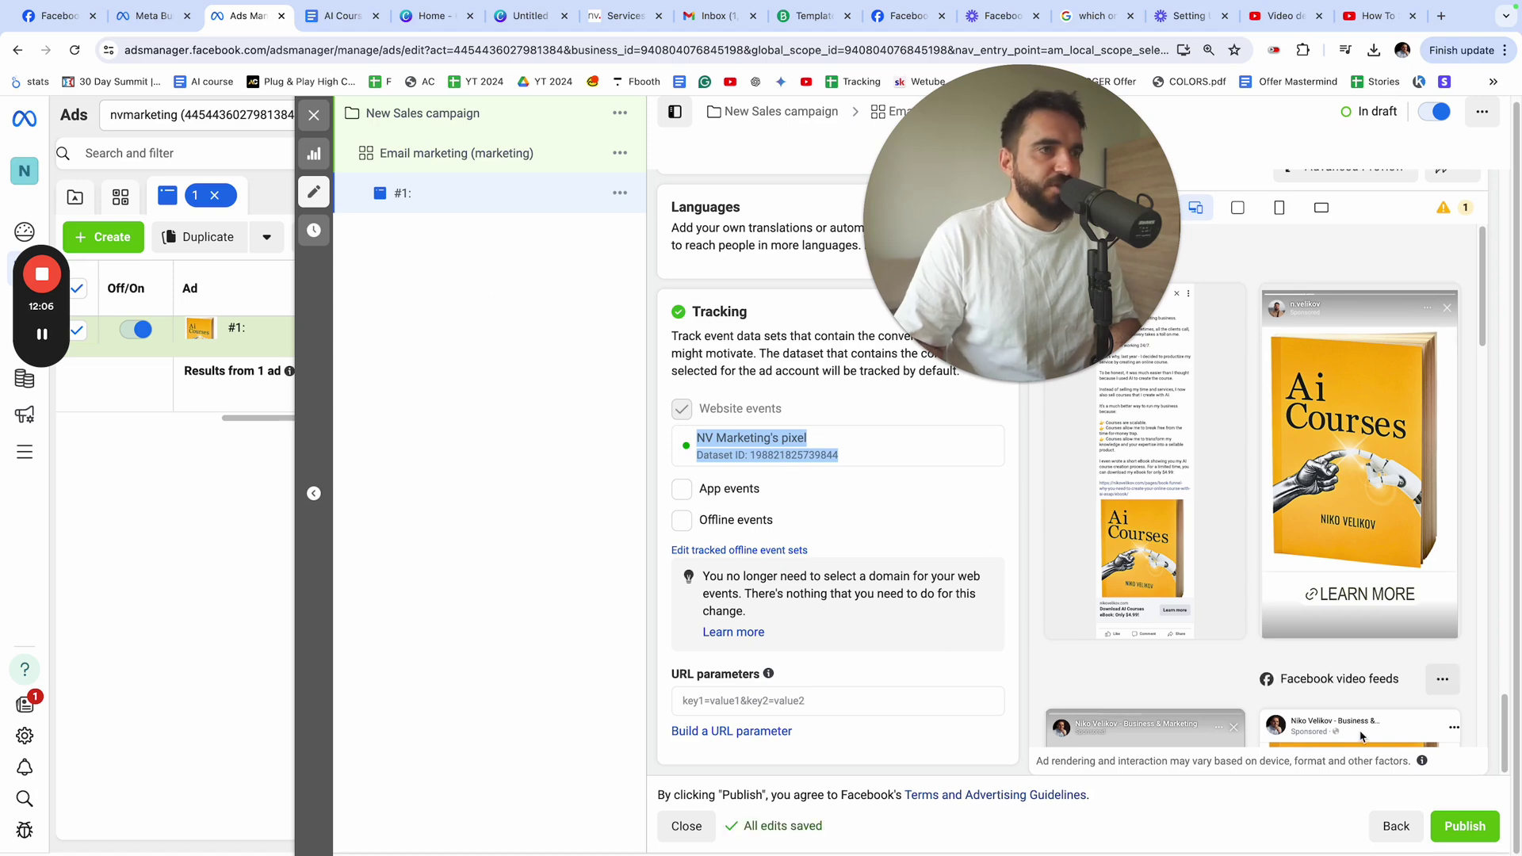
{"action": "left_click", "coordinate": [1475, 827]}
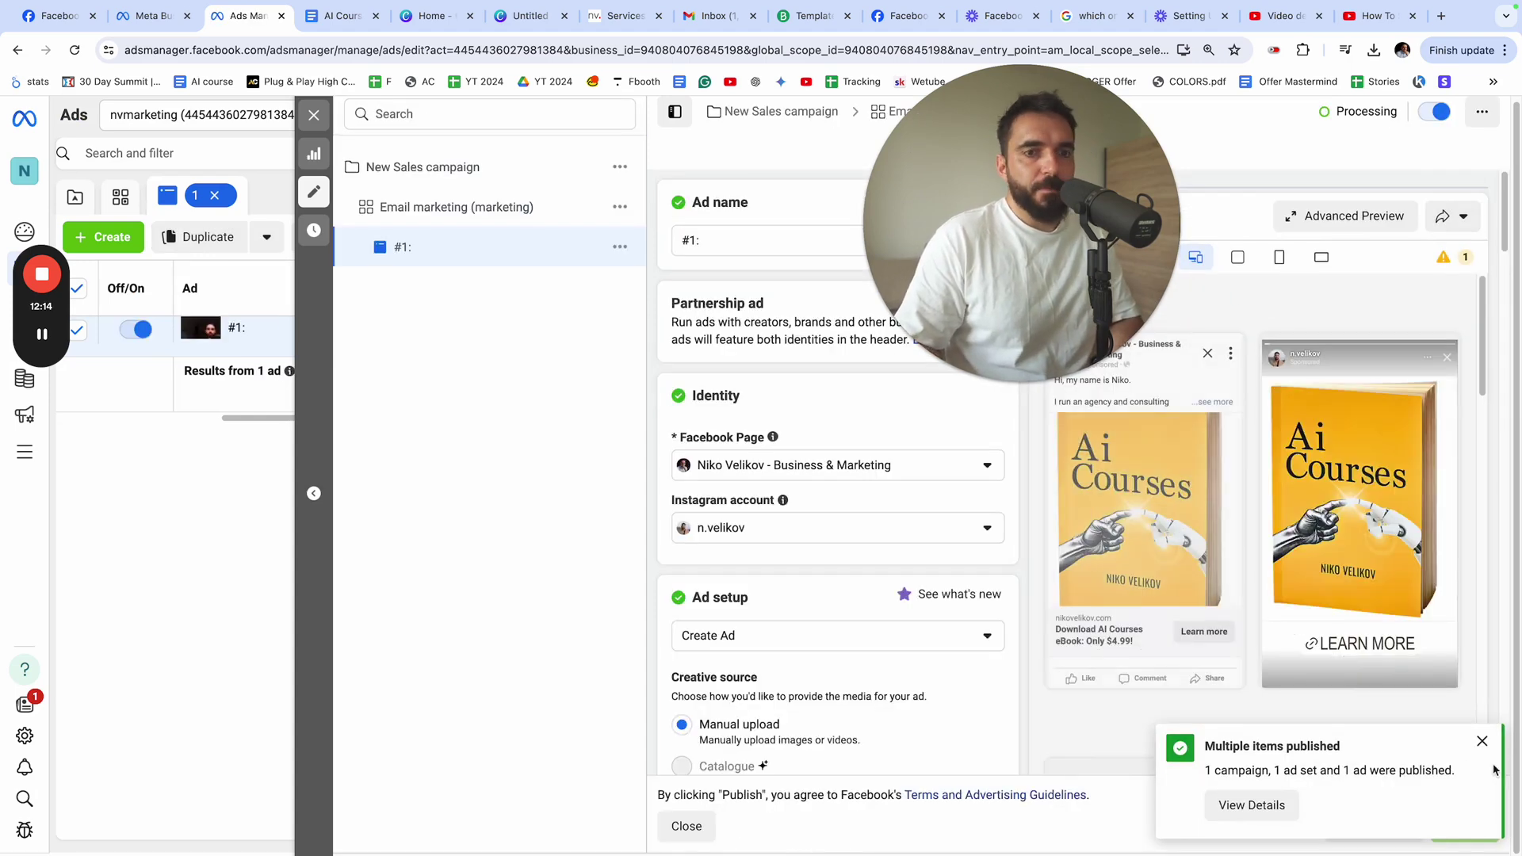
{"action": "left_click", "coordinate": [618, 248]}
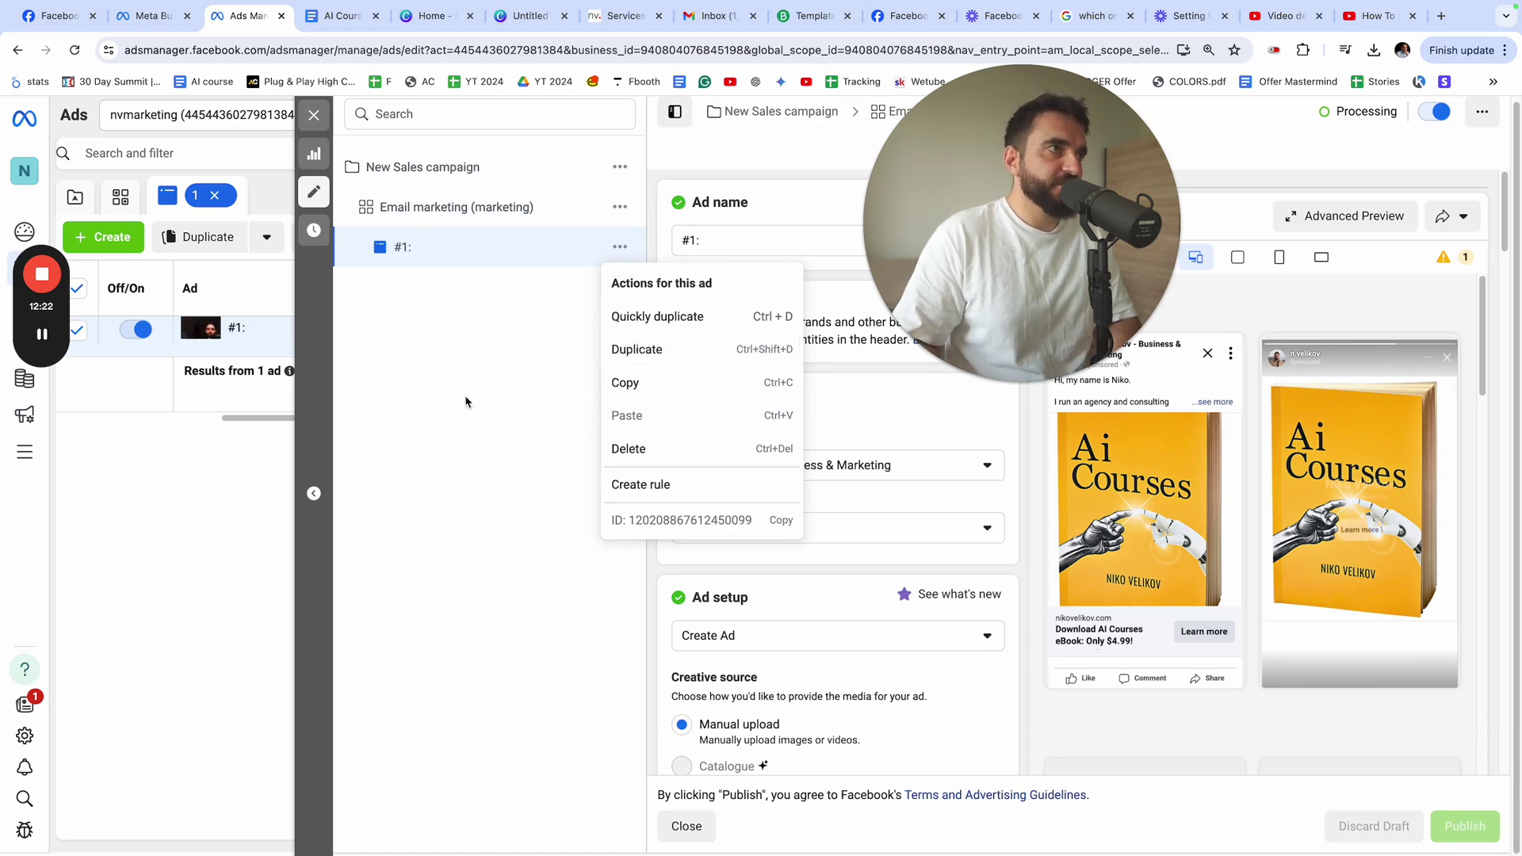
{"action": "left_click", "coordinate": [447, 334]}
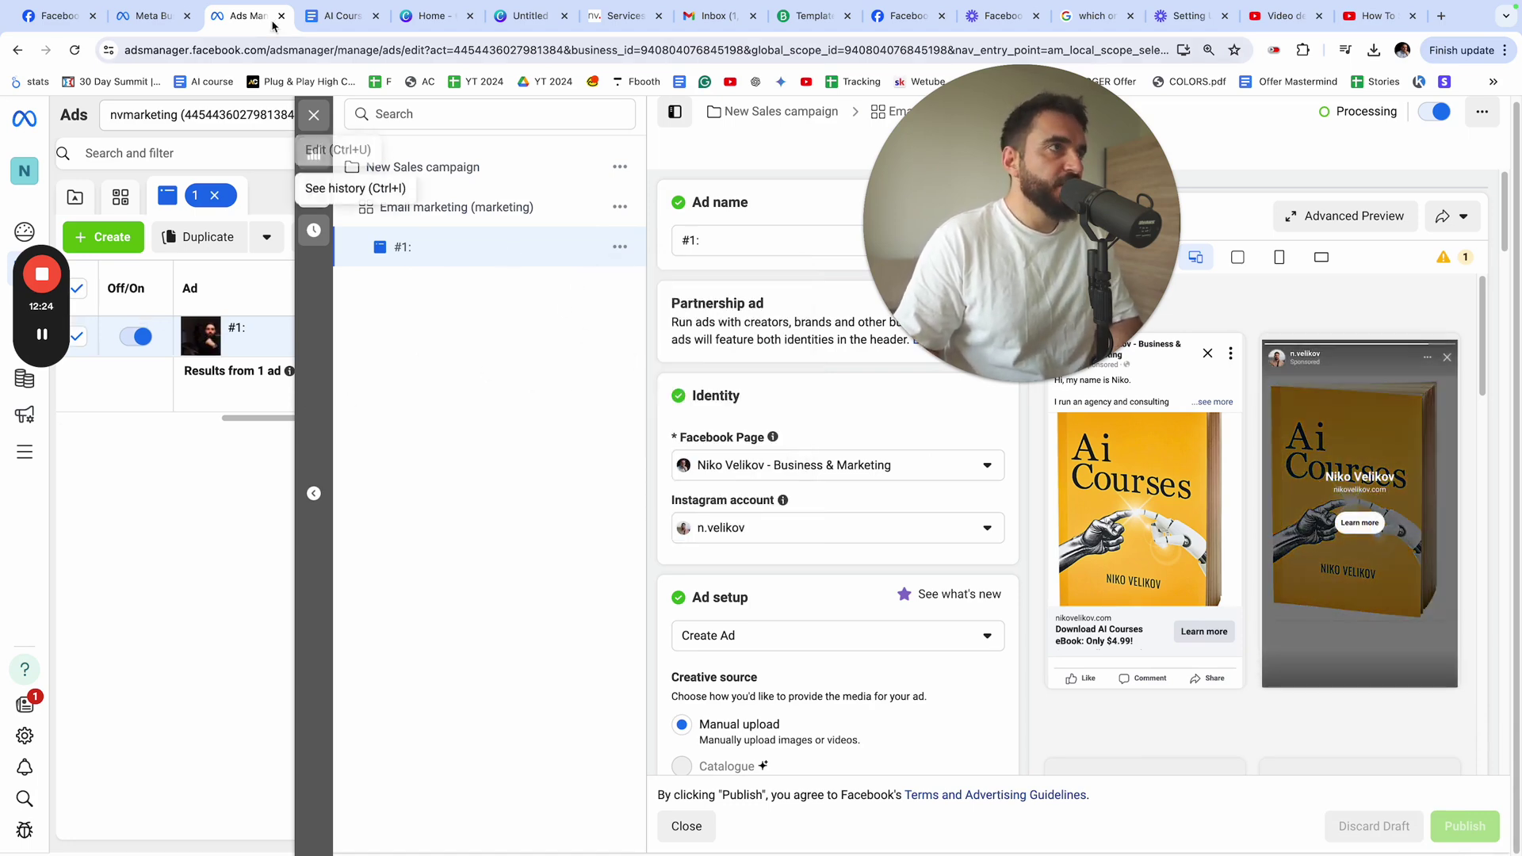
Switch to the "AI Course BOOK - Facebook Ads" Google Docs document, review the ad texts, and return to Ads Manager
{"action": "left_click", "coordinate": [342, 16]}
{"action": "left_click", "coordinate": [636, 693]}
{"action": "scroll", "coordinate": [635, 694], "scroll_direction": "down", "scroll_amount": 6}
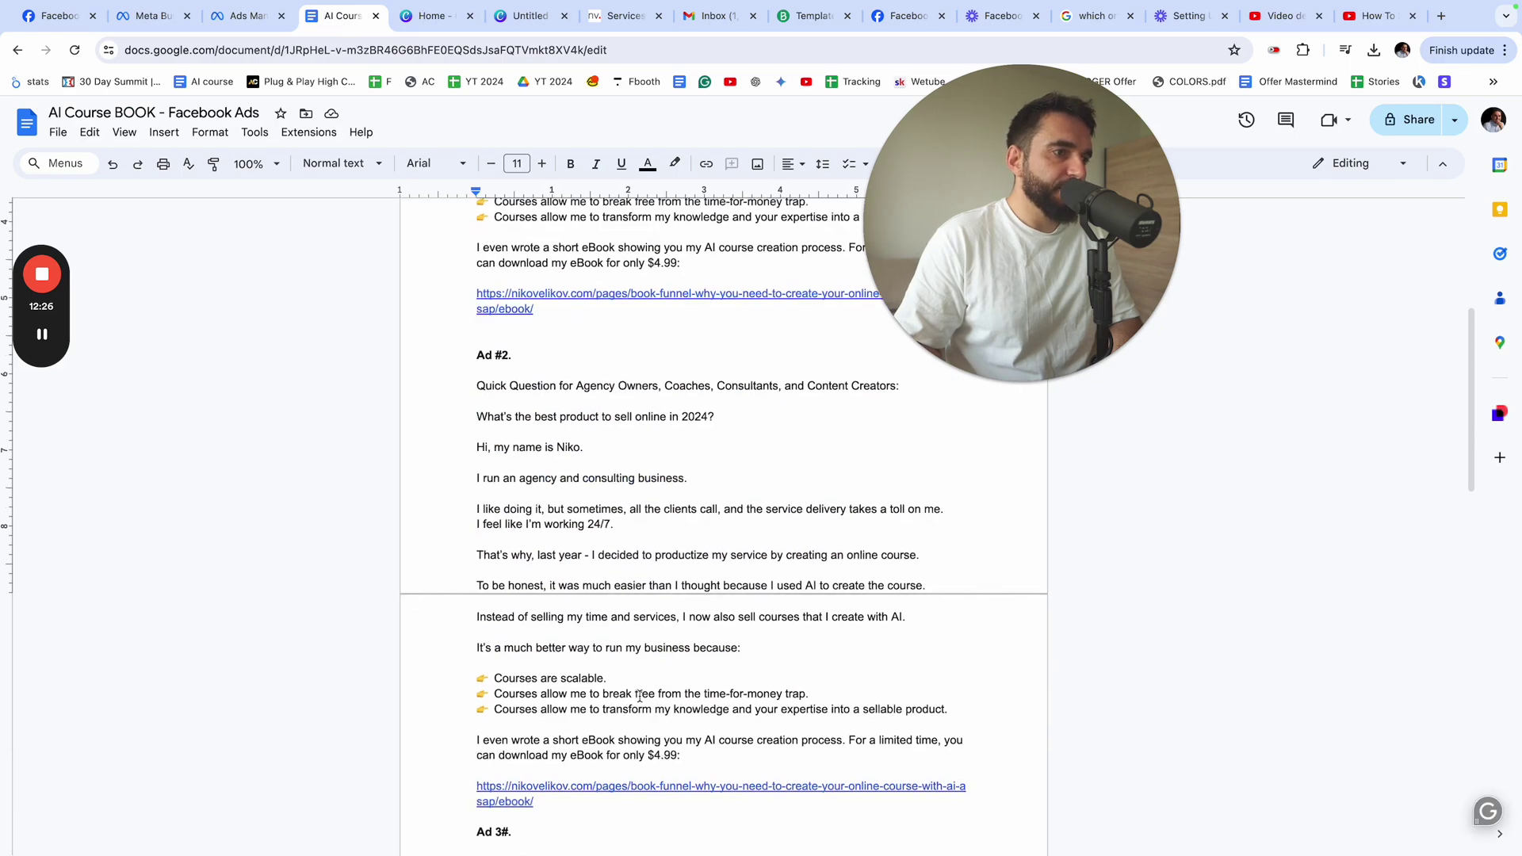
{"action": "scroll", "coordinate": [635, 692], "scroll_direction": "down", "scroll_amount": 10}
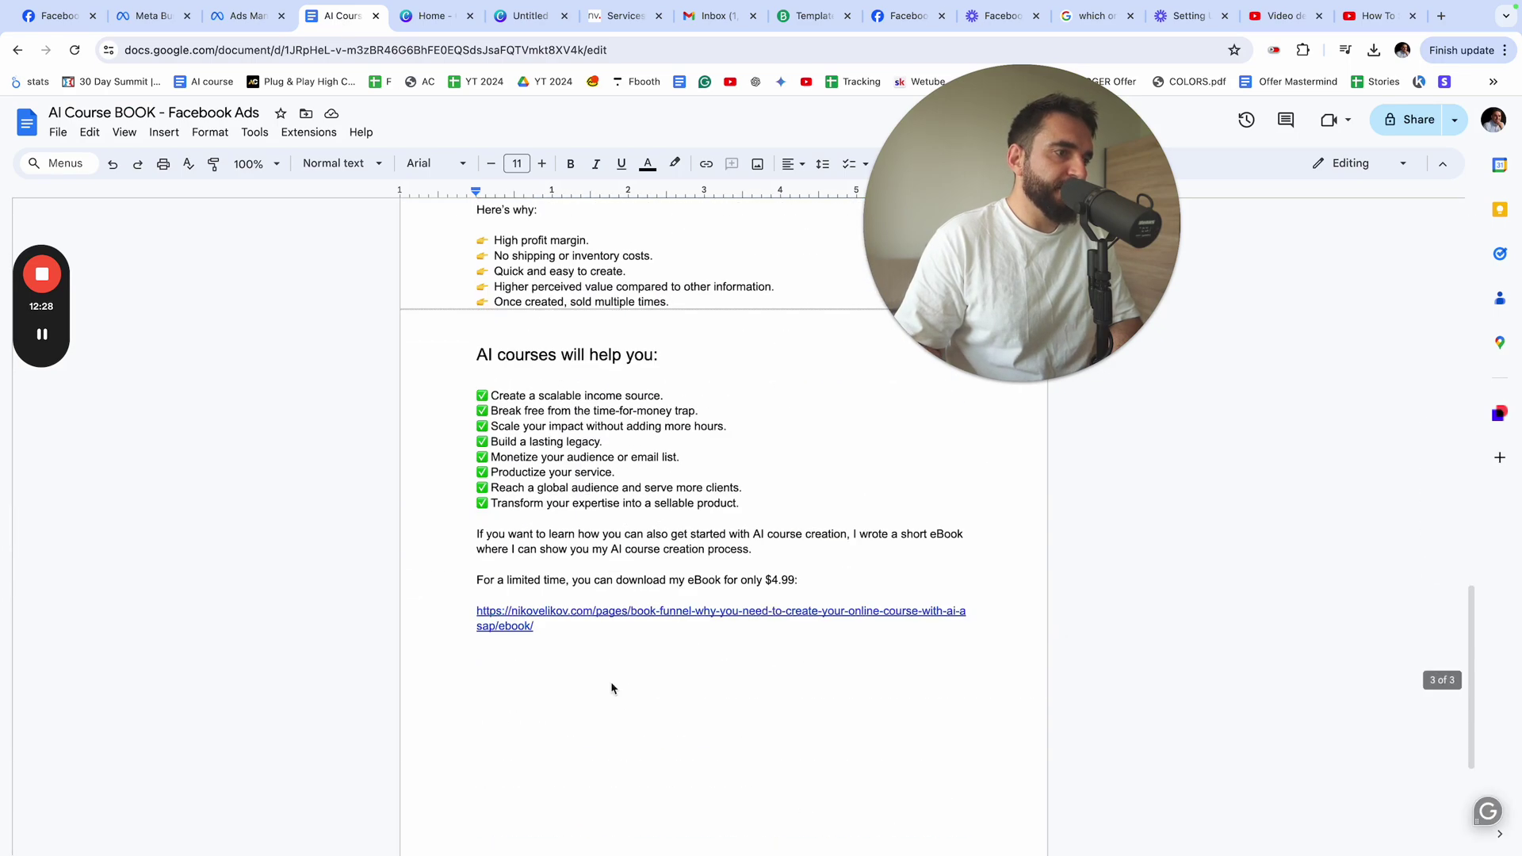
{"action": "scroll", "coordinate": [558, 514], "scroll_direction": "up", "scroll_amount": 15}
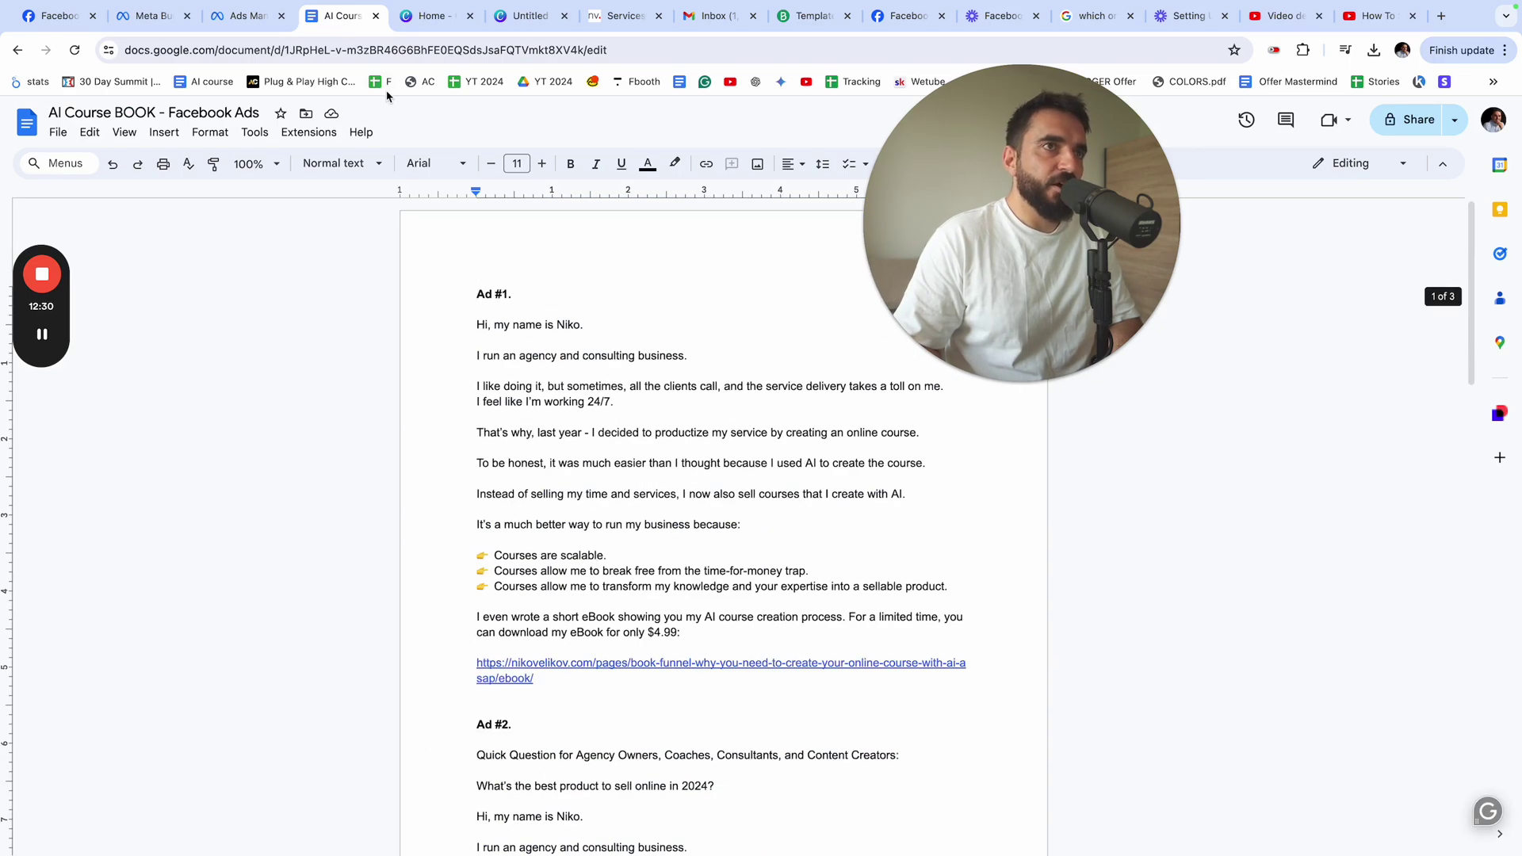
{"action": "left_click", "coordinate": [247, 16]}
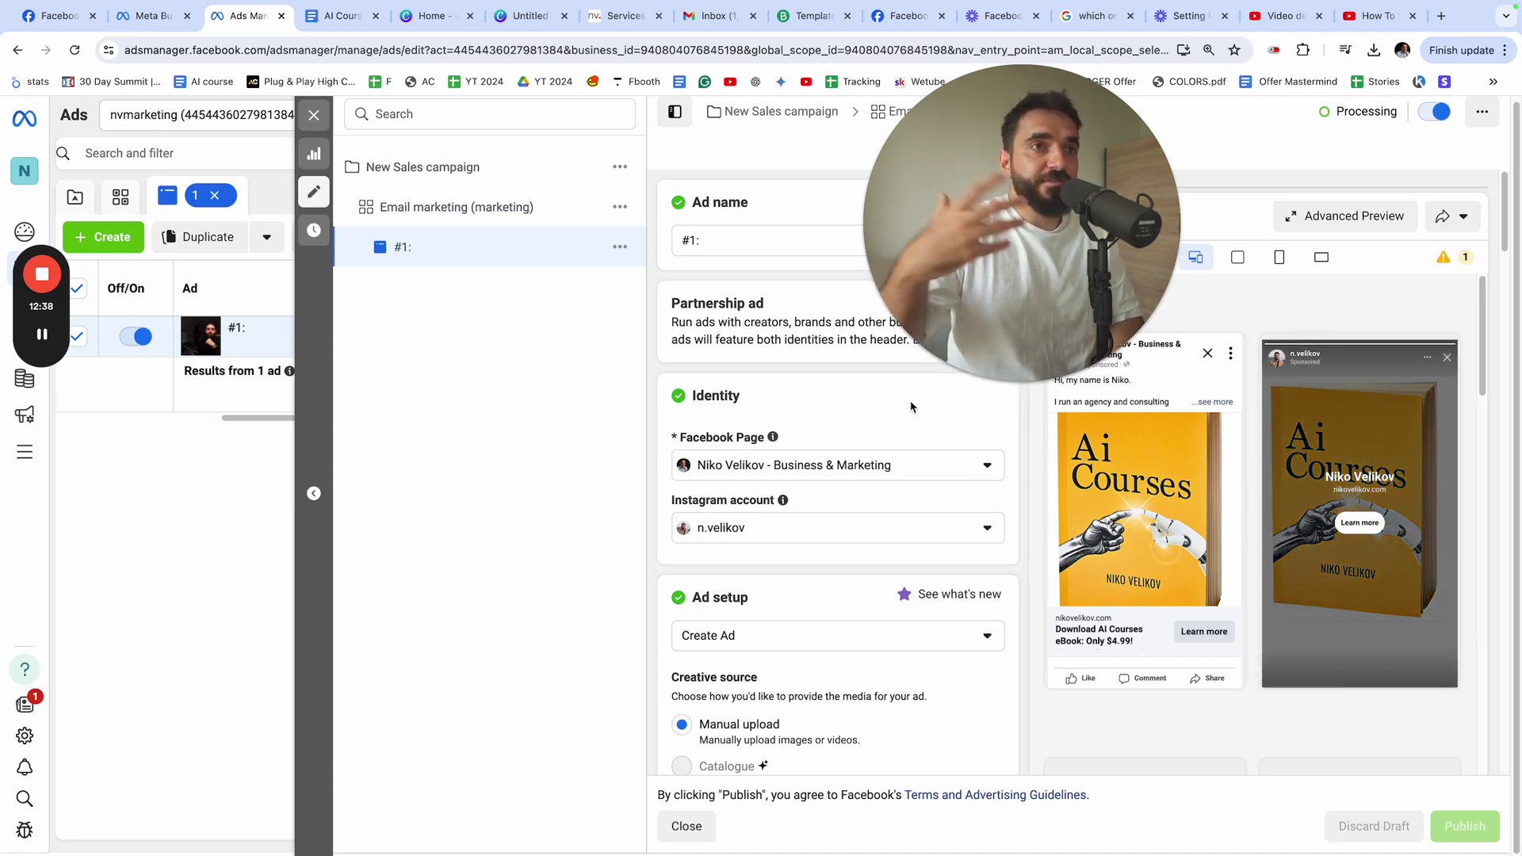
Duplicate the Email marketing (marketing) ad set with current settings into 4 copies within the original campaign and publish them
{"action": "left_click", "coordinate": [314, 115]}
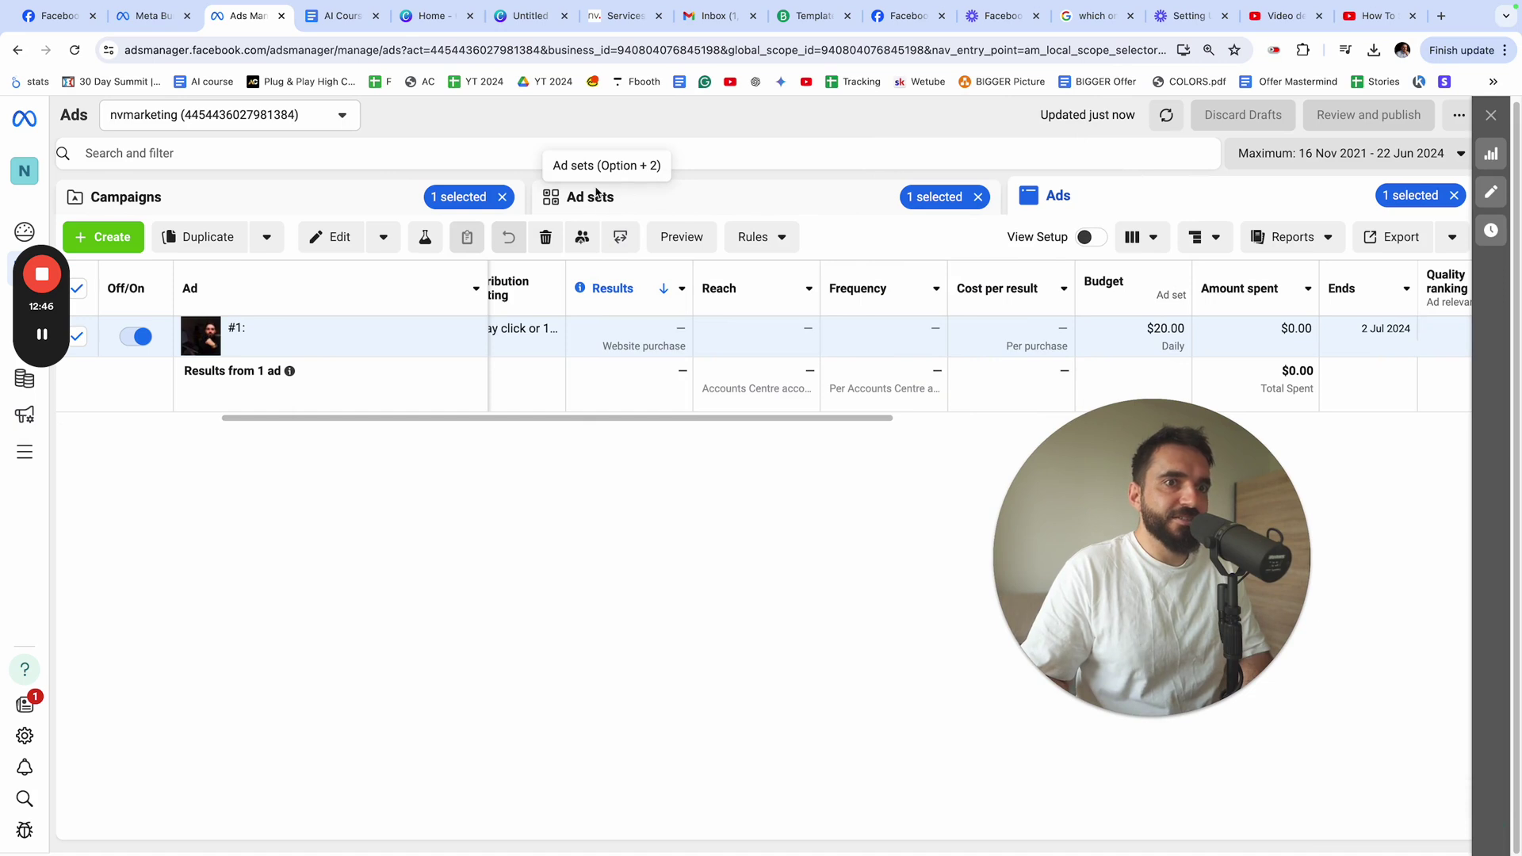
{"action": "left_click", "coordinate": [640, 209]}
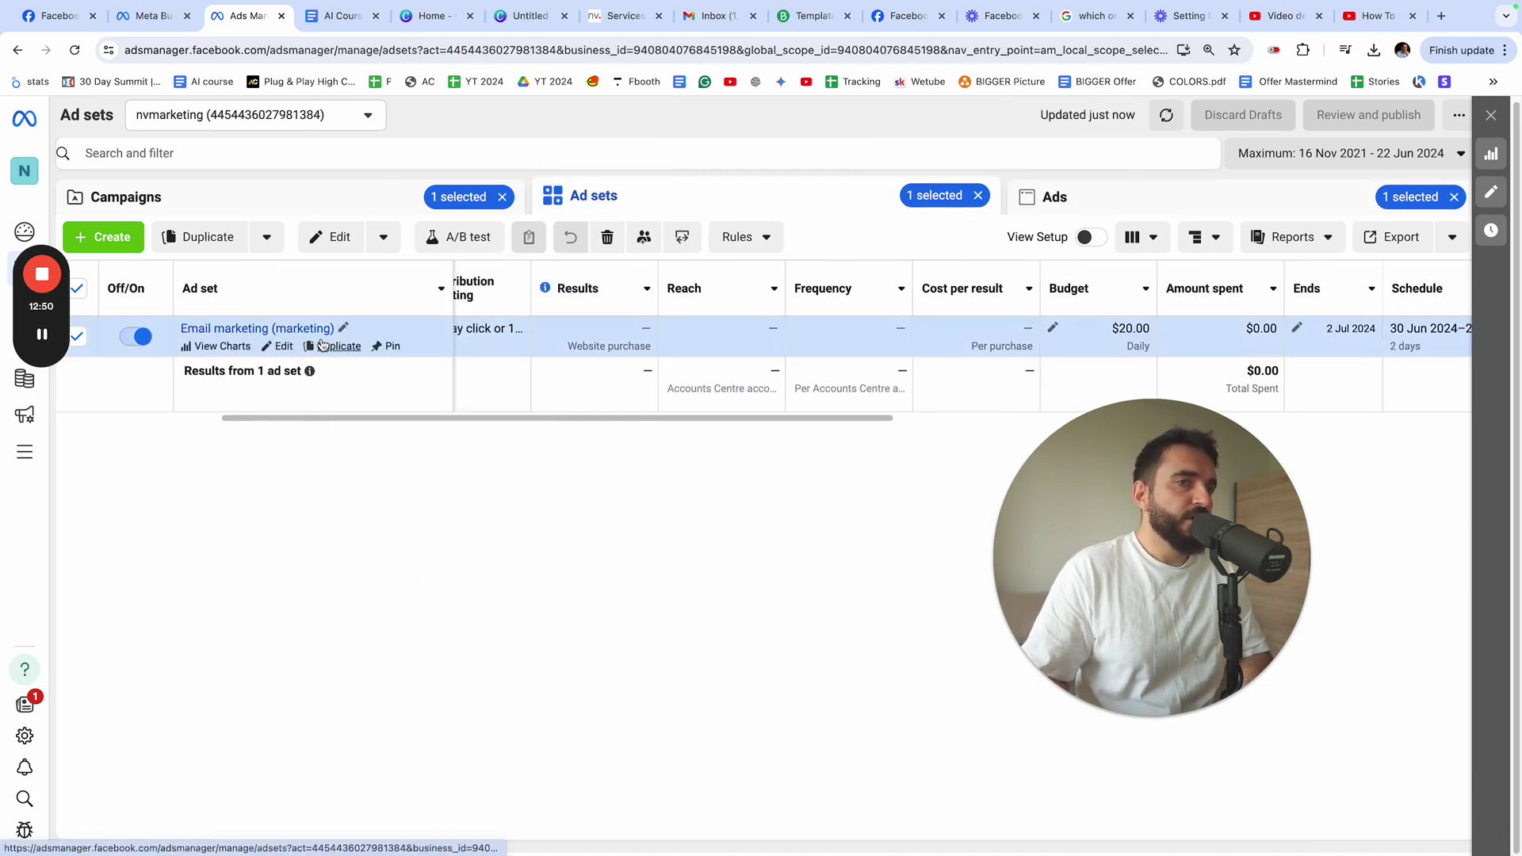
{"action": "left_click", "coordinate": [322, 345]}
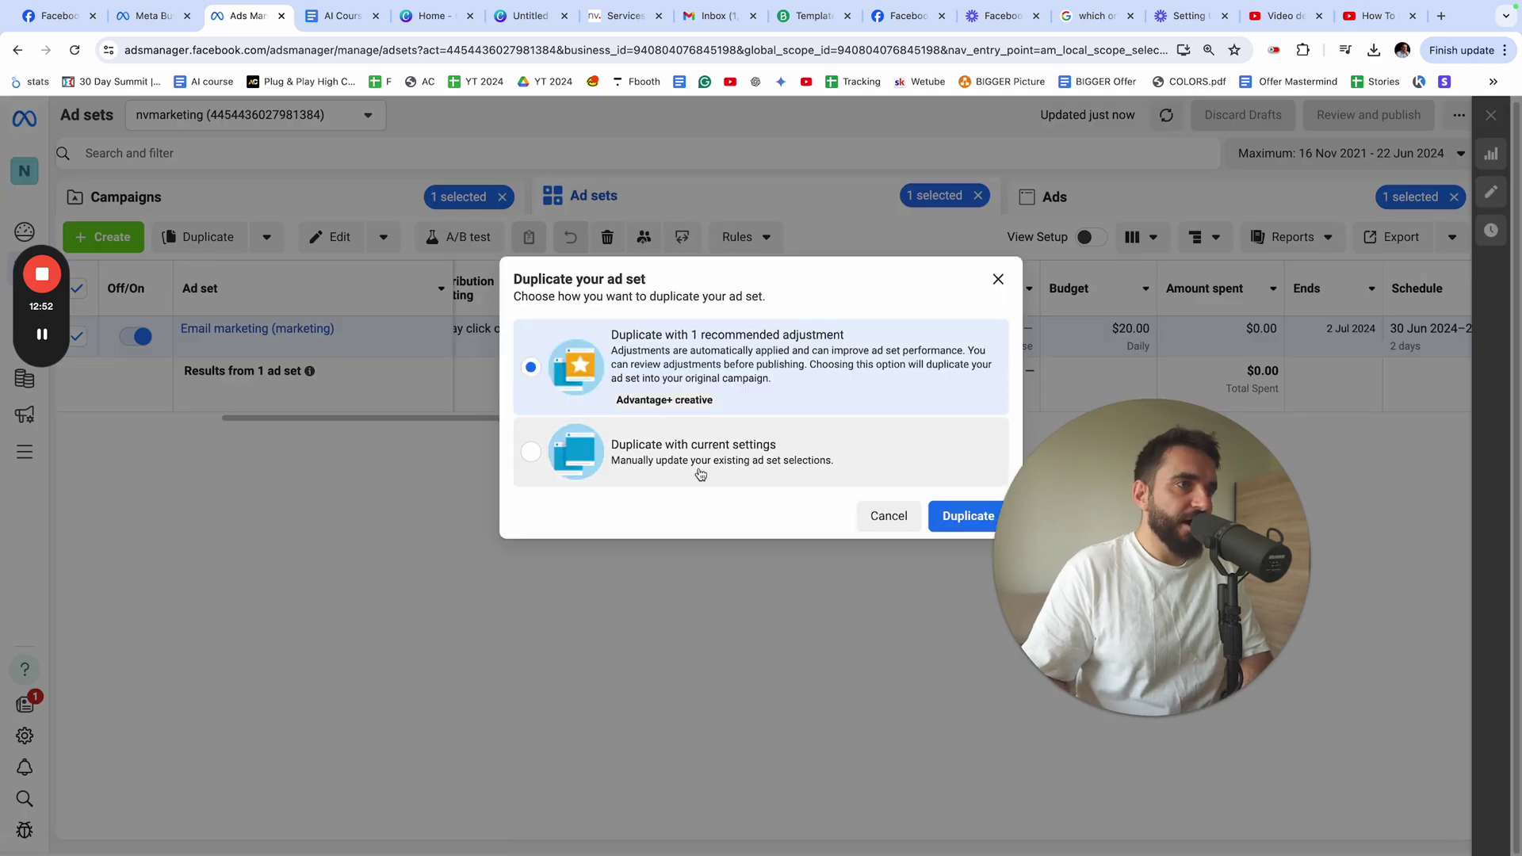
{"action": "left_click", "coordinate": [700, 473]}
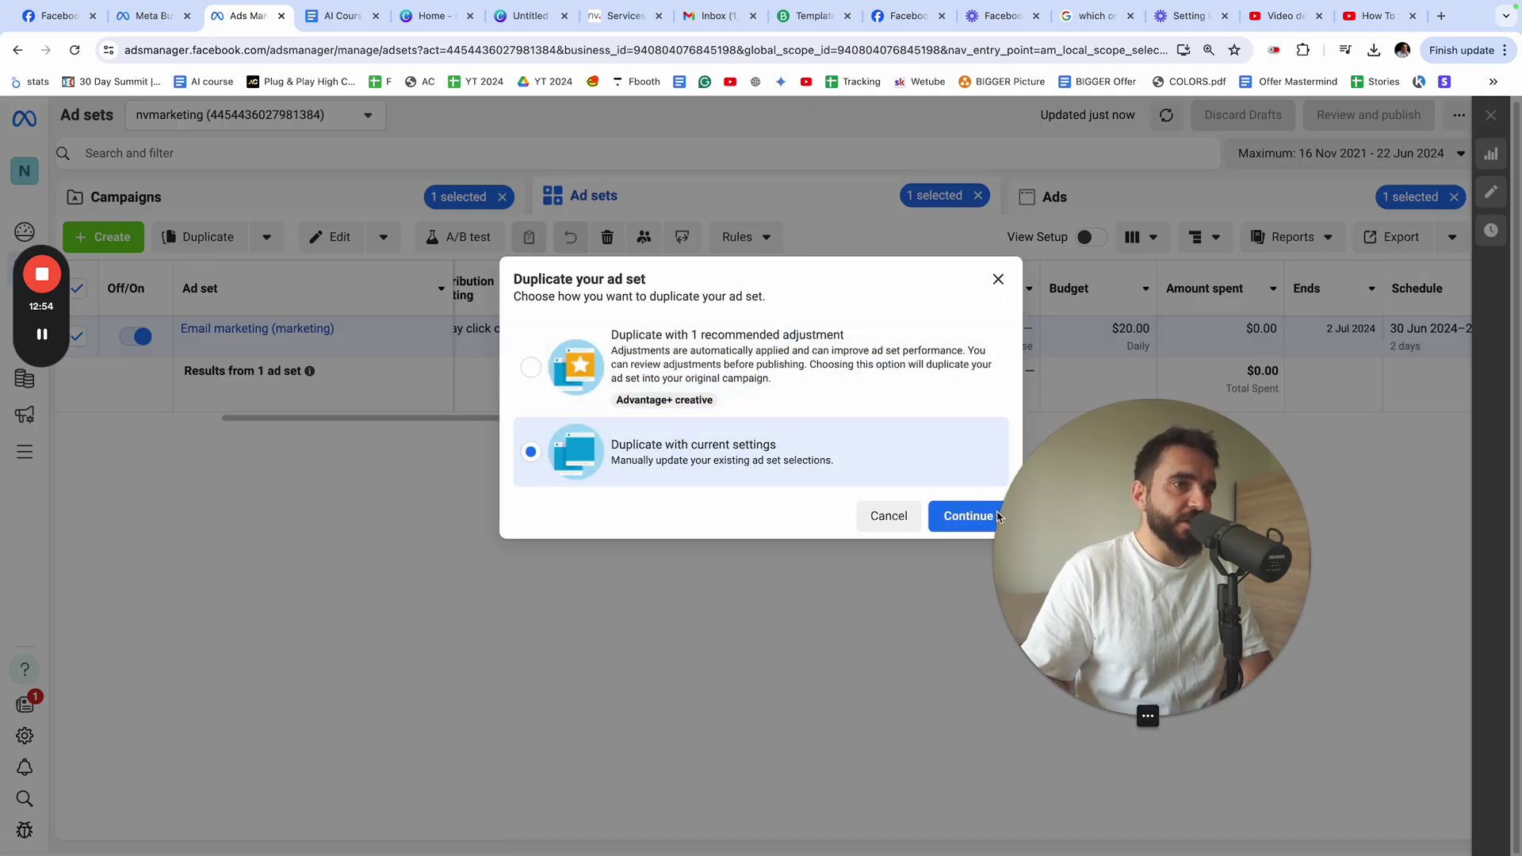
{"action": "left_click", "coordinate": [960, 518]}
{"action": "left_click", "coordinate": [595, 727]}
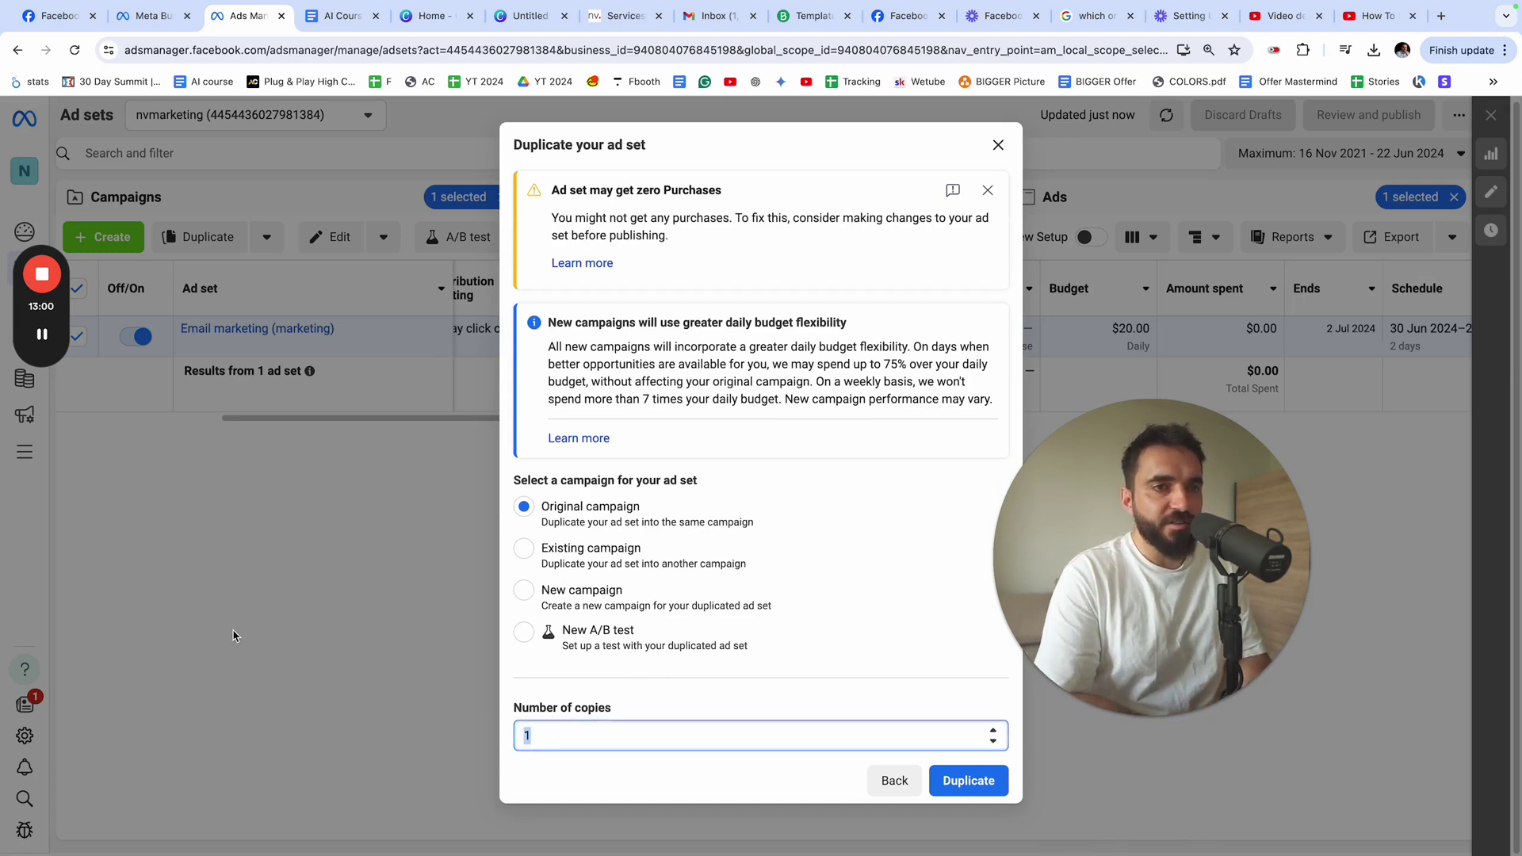
{"action": "type", "text": "4"}
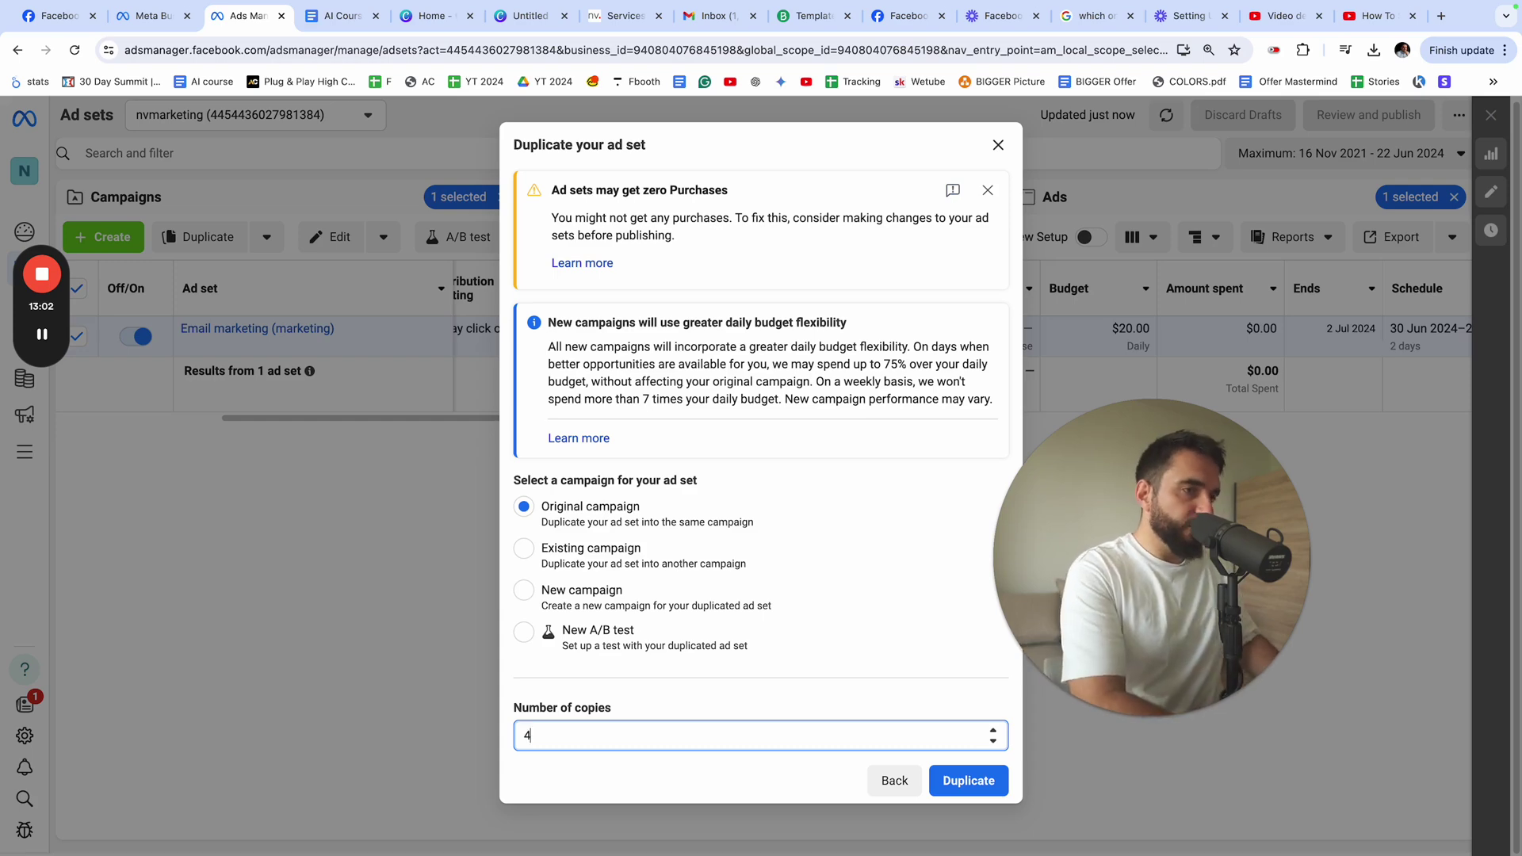
{"action": "left_click", "coordinate": [851, 596]}
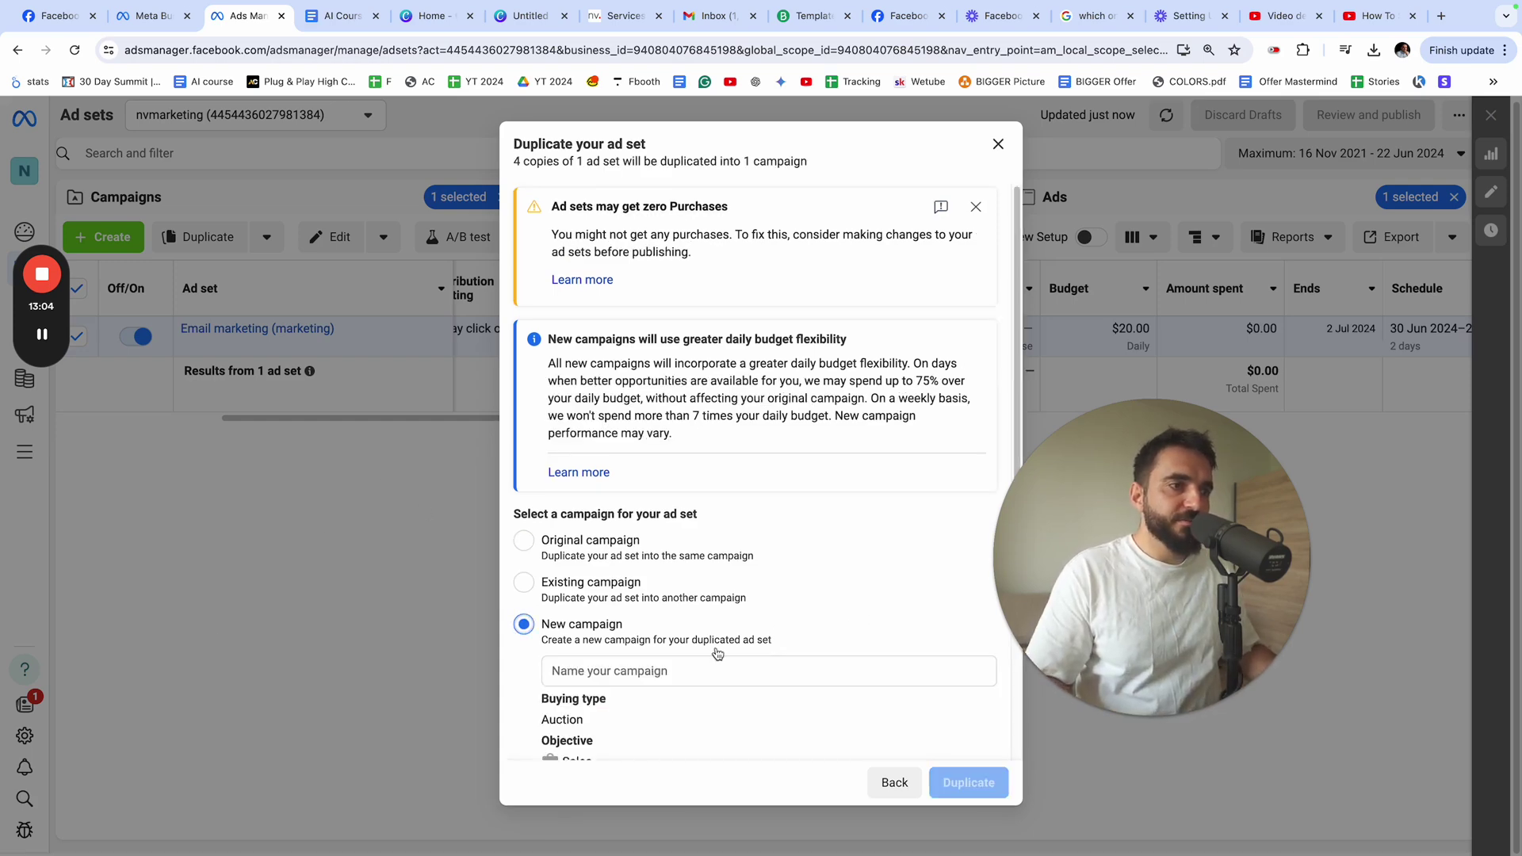
{"action": "left_click", "coordinate": [532, 385]}
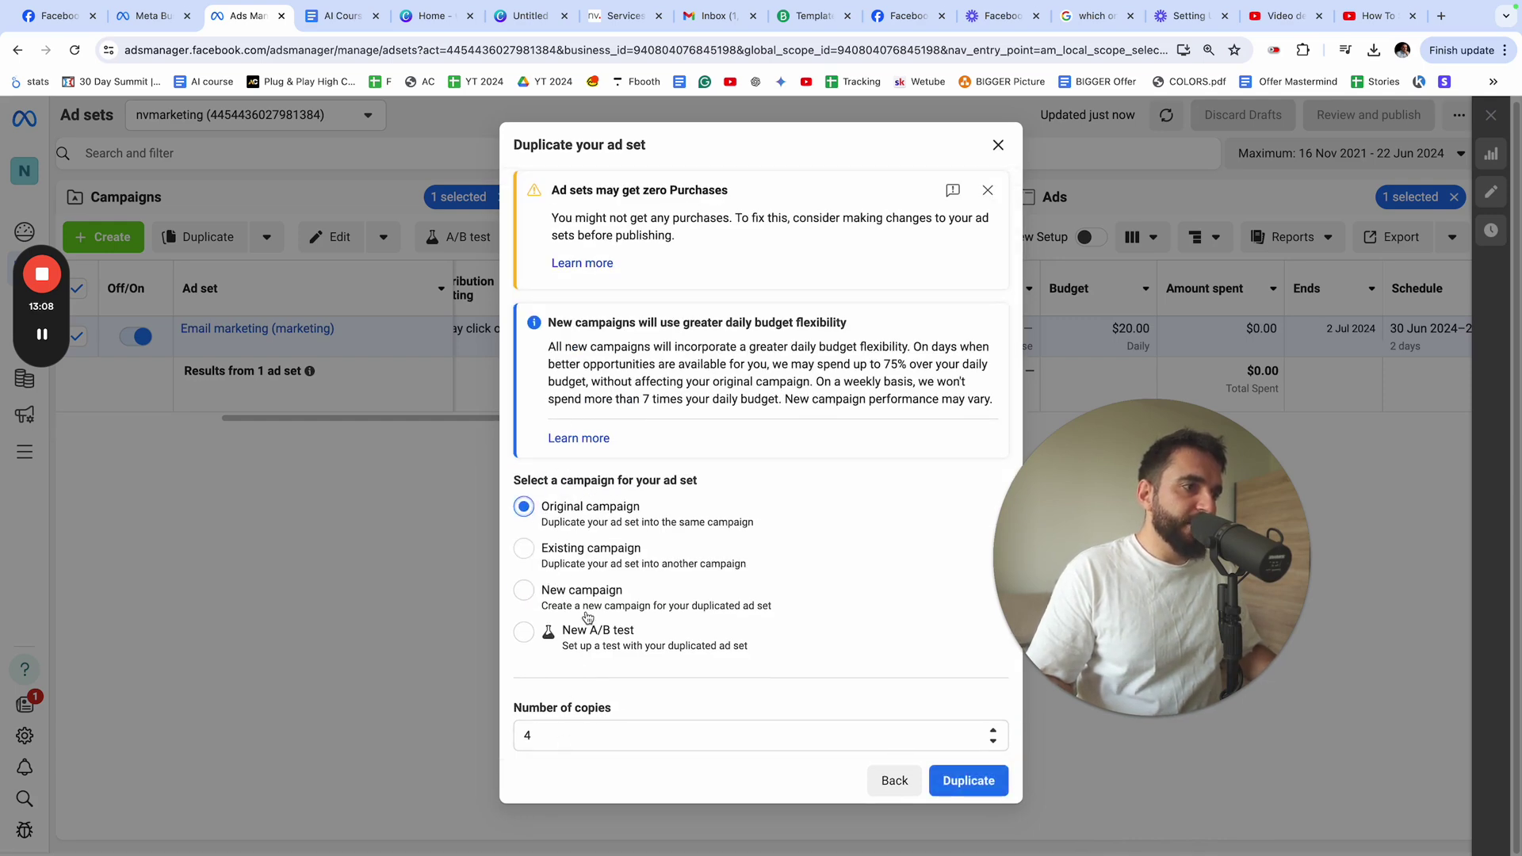
{"action": "left_click", "coordinate": [982, 780]}
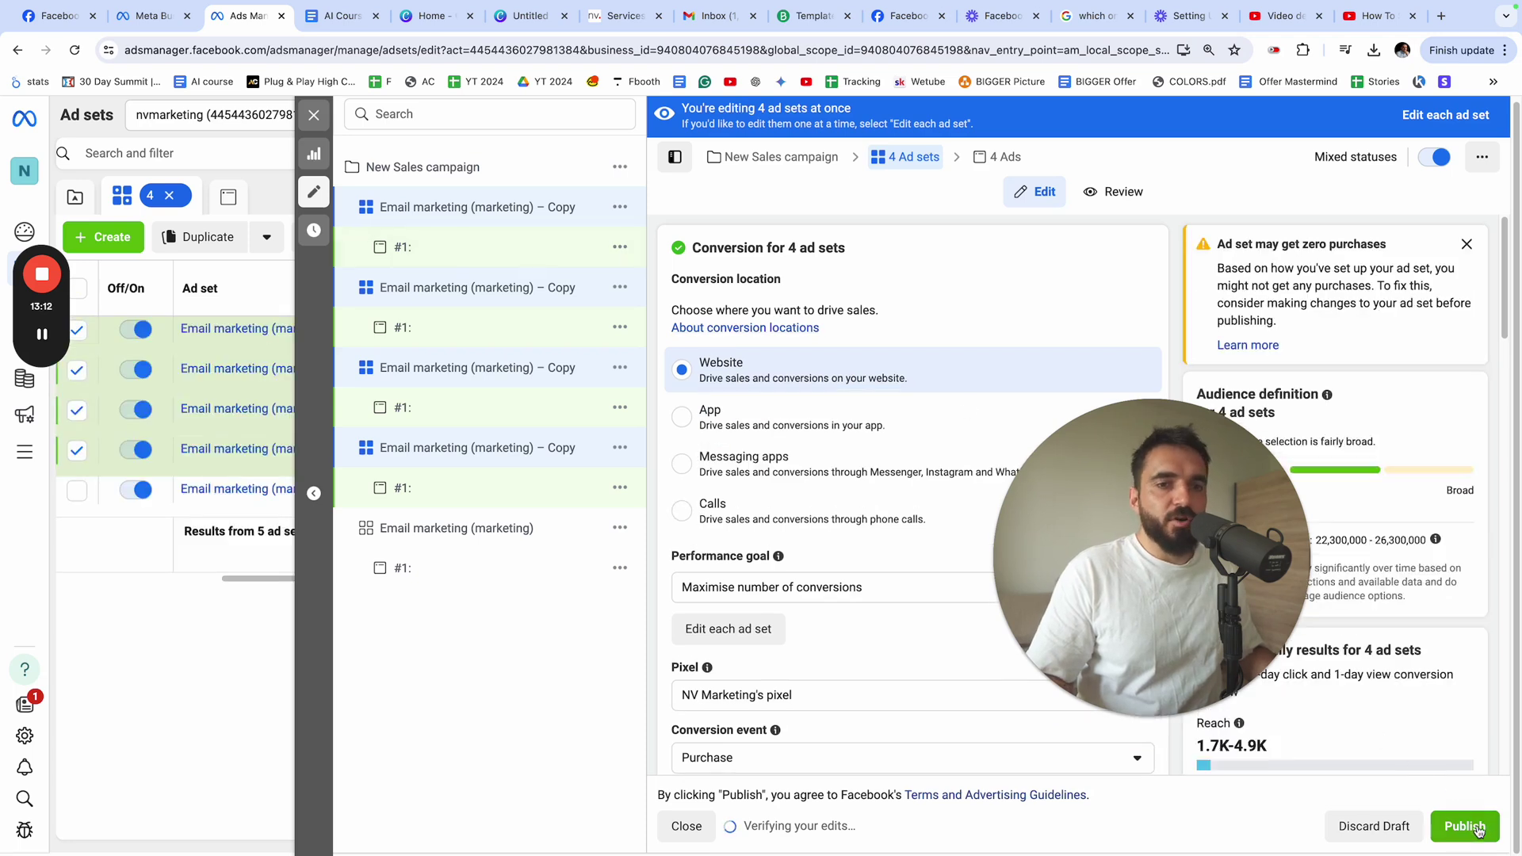
{"action": "left_click", "coordinate": [1464, 826]}
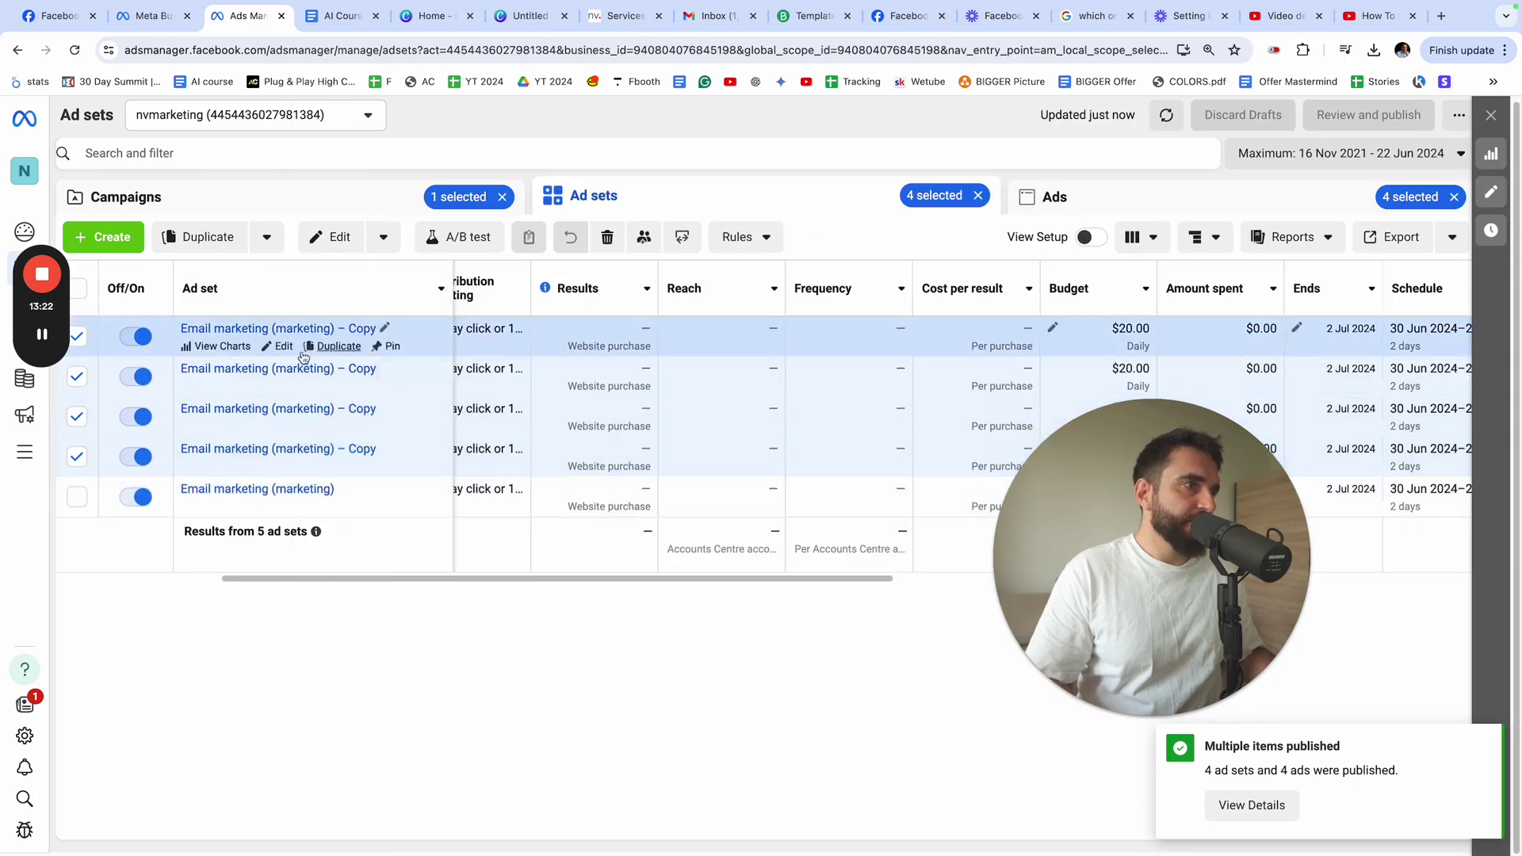
In the fourth ad set copy, replace the Email marketing interest in detailed targeting with the suggested Online advertising (marketing)
{"action": "left_click", "coordinate": [418, 453]}
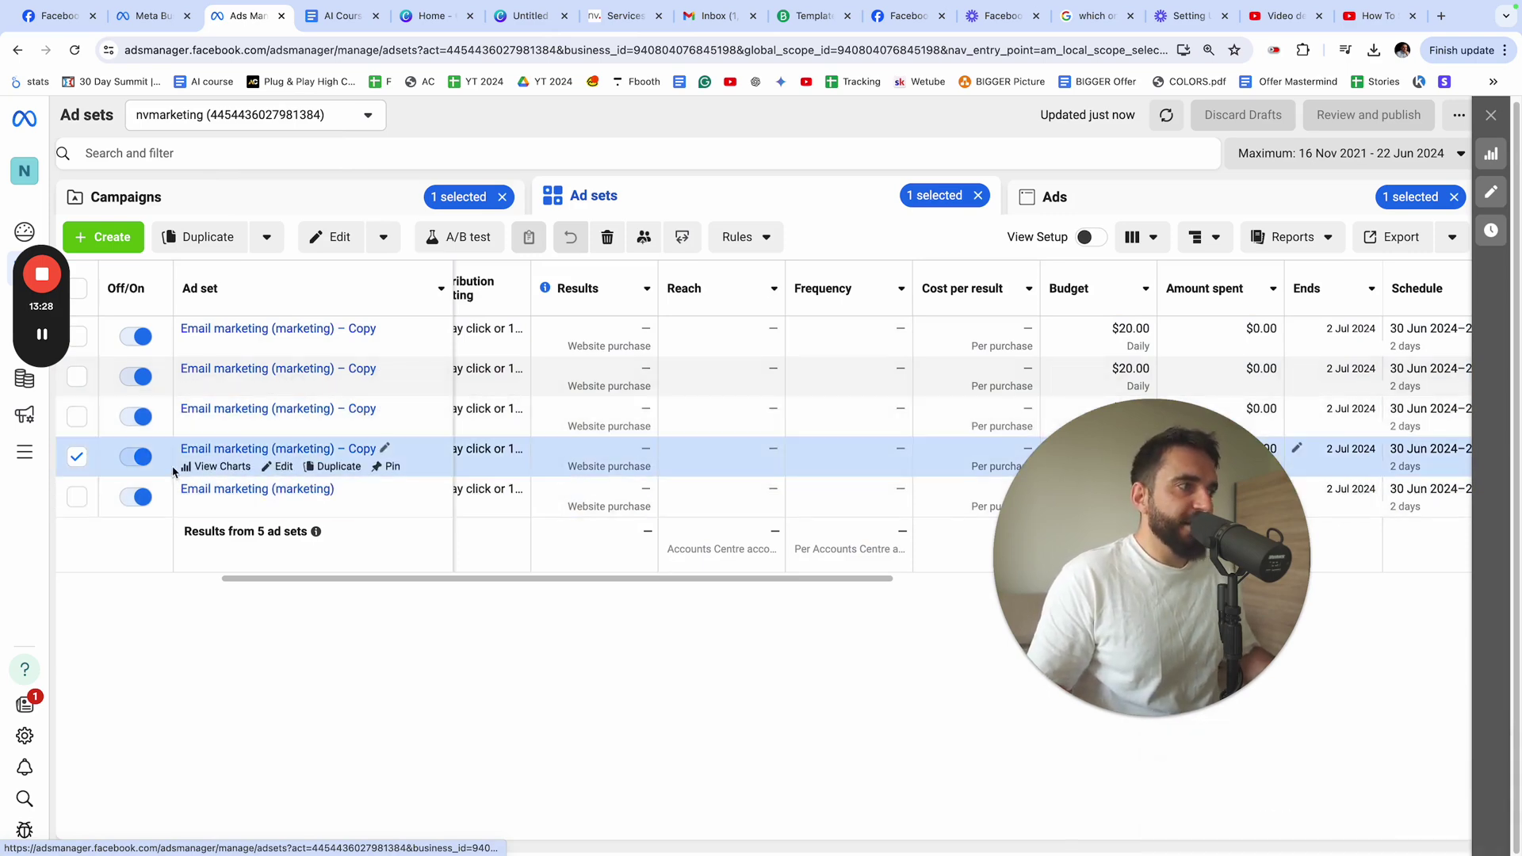
{"action": "left_click", "coordinate": [283, 466]}
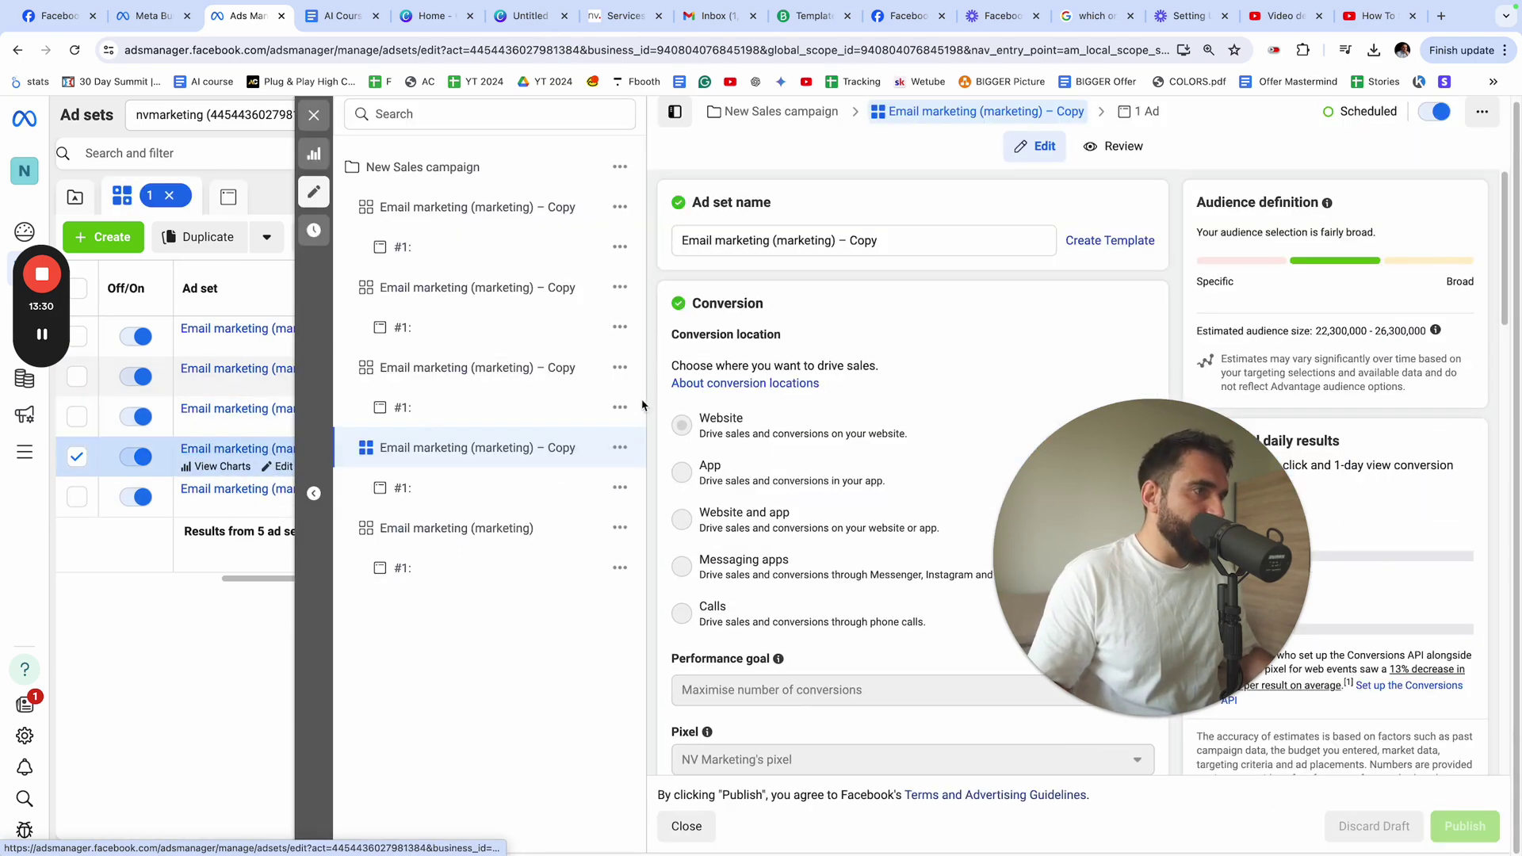
{"action": "scroll", "coordinate": [790, 533], "scroll_direction": "down", "scroll_amount": 10}
{"action": "scroll", "coordinate": [790, 533], "scroll_direction": "down", "scroll_amount": 8}
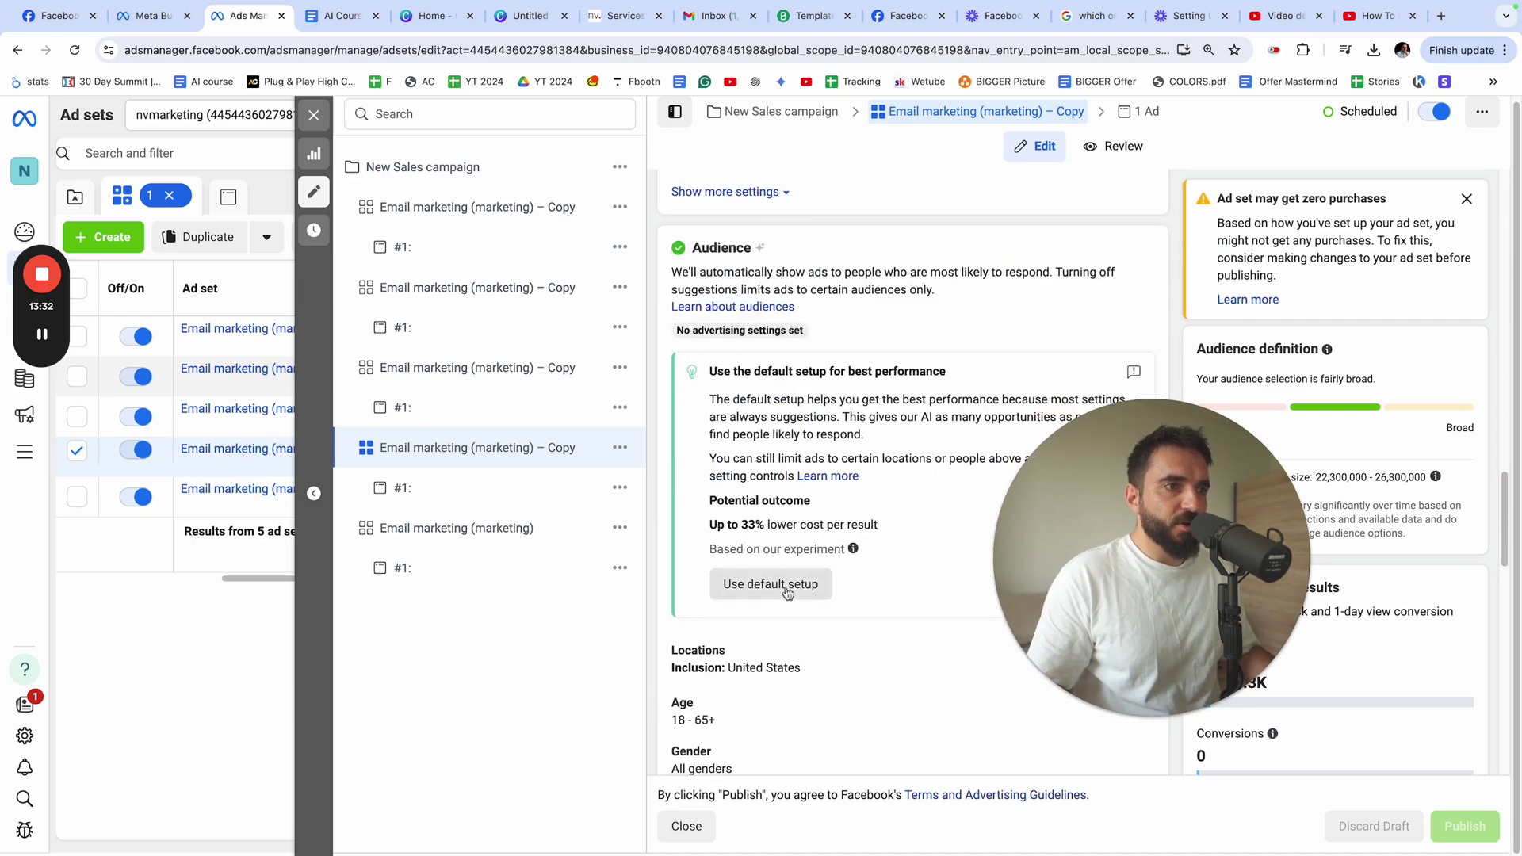
{"action": "scroll", "coordinate": [892, 586], "scroll_direction": "down", "scroll_amount": 4}
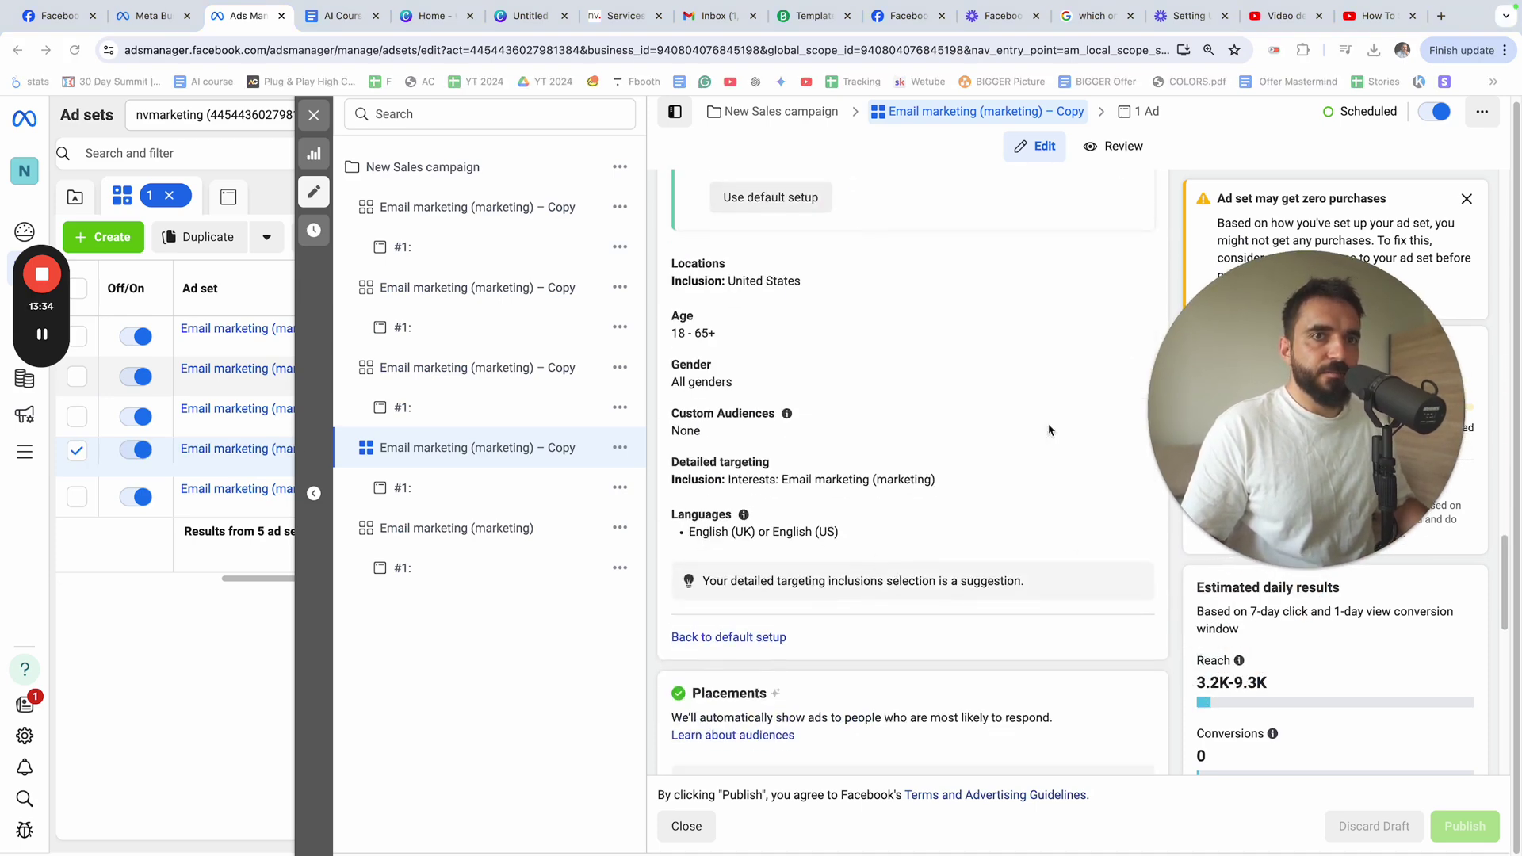
{"action": "scroll", "coordinate": [1049, 429], "scroll_direction": "down", "scroll_amount": 2}
{"action": "scroll", "coordinate": [872, 555], "scroll_direction": "up", "scroll_amount": 5}
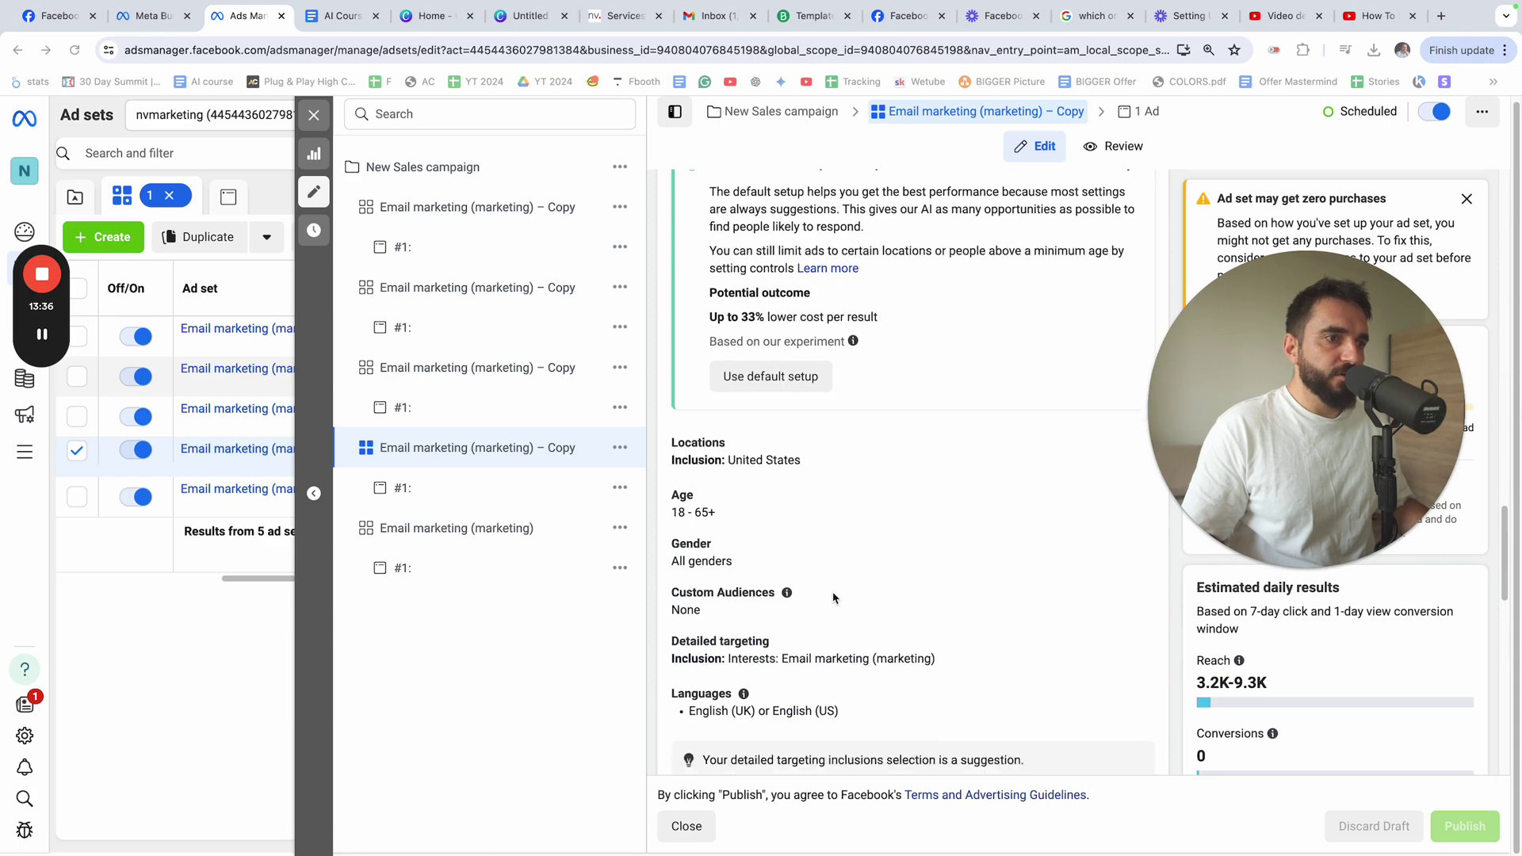
{"action": "left_click", "coordinate": [890, 653]}
{"action": "scroll", "coordinate": [990, 587], "scroll_direction": "down", "scroll_amount": 4}
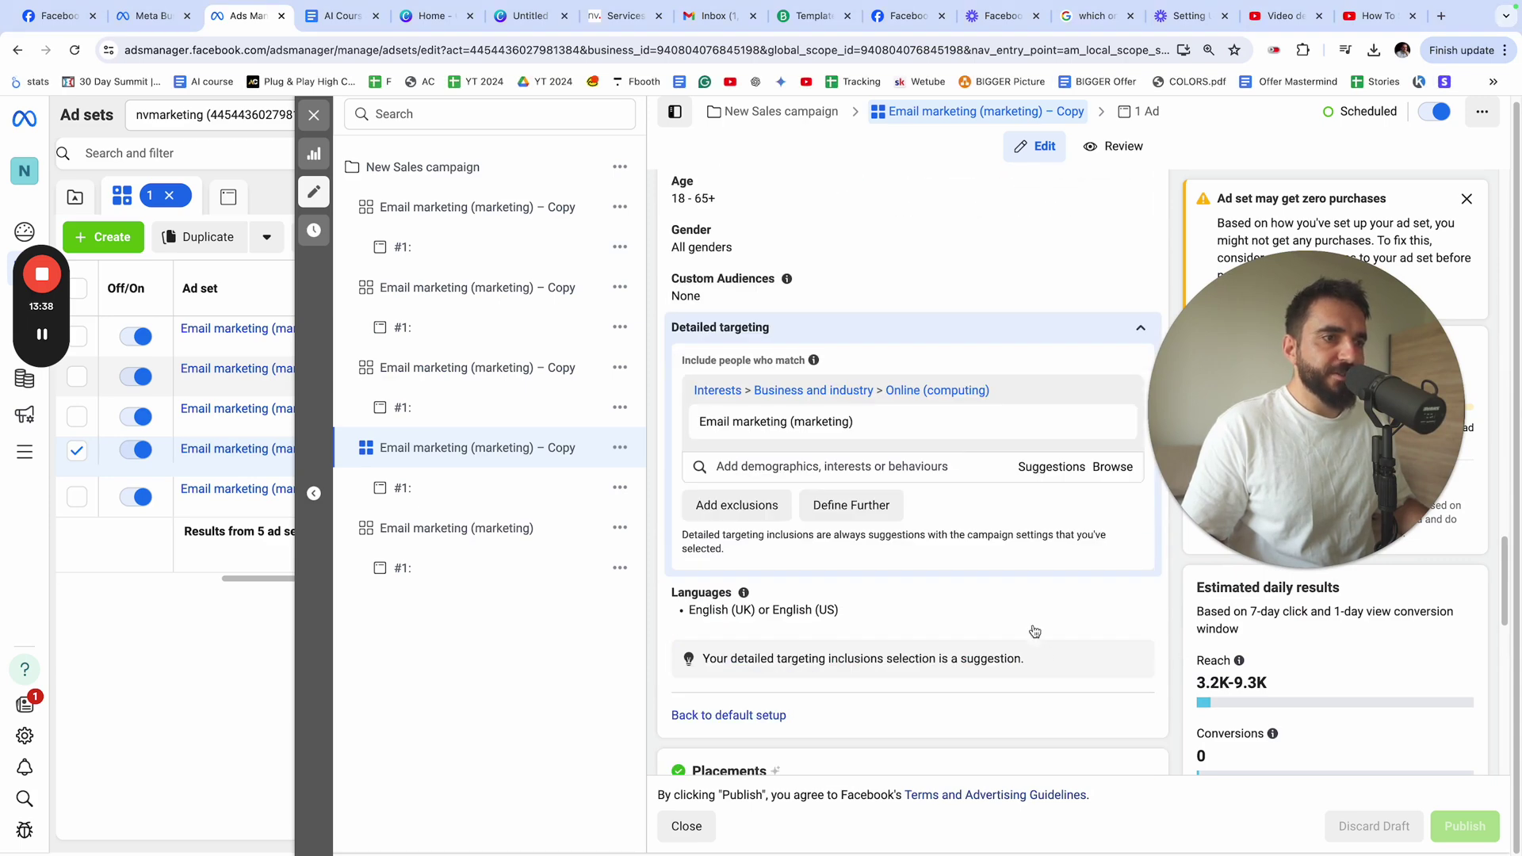
{"action": "left_click", "coordinate": [1044, 467]}
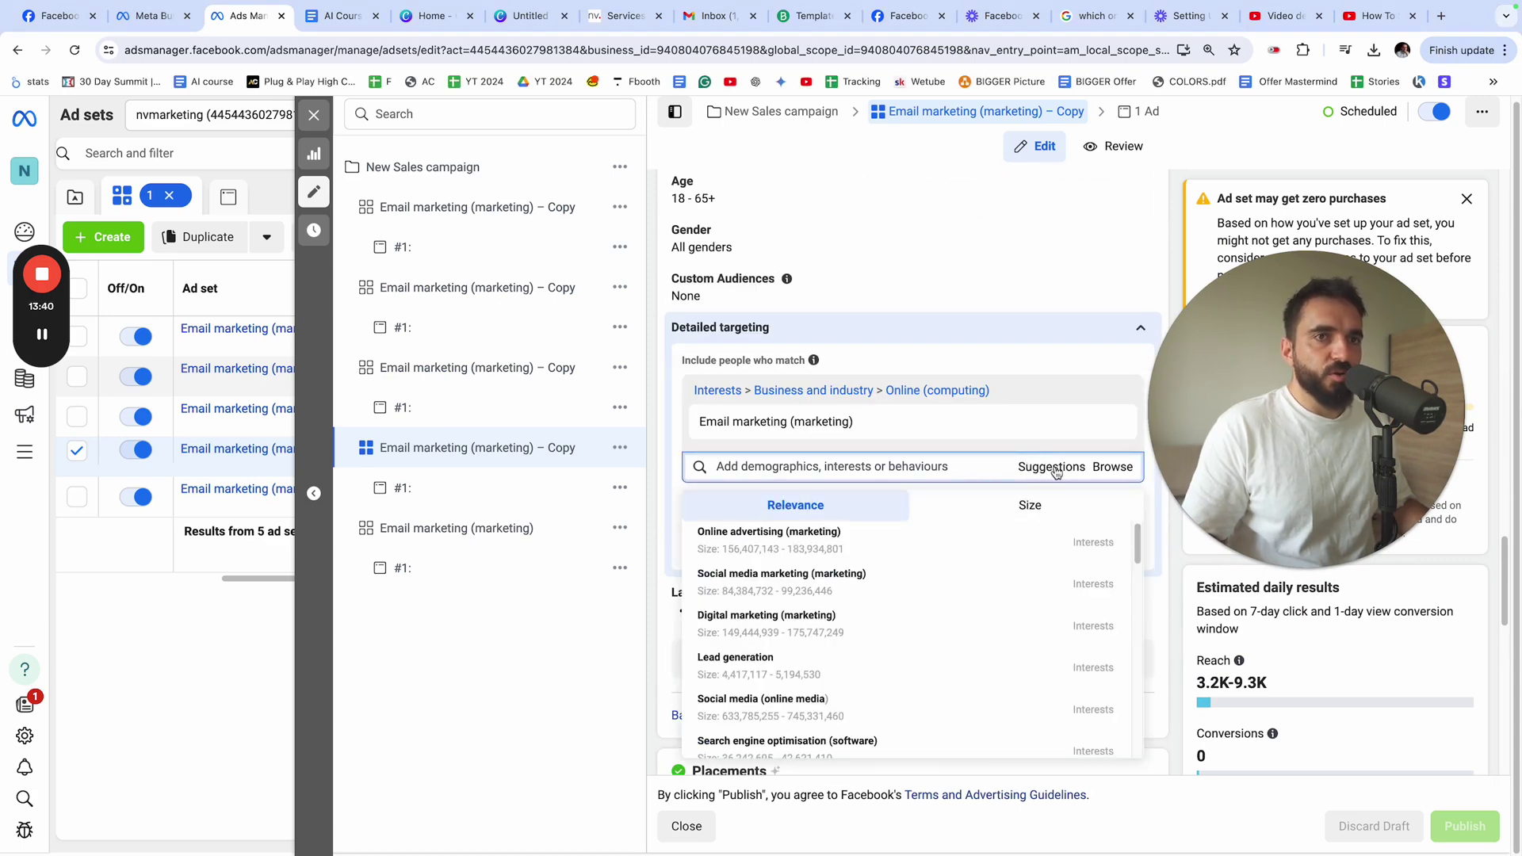
{"action": "left_click", "coordinate": [804, 555]}
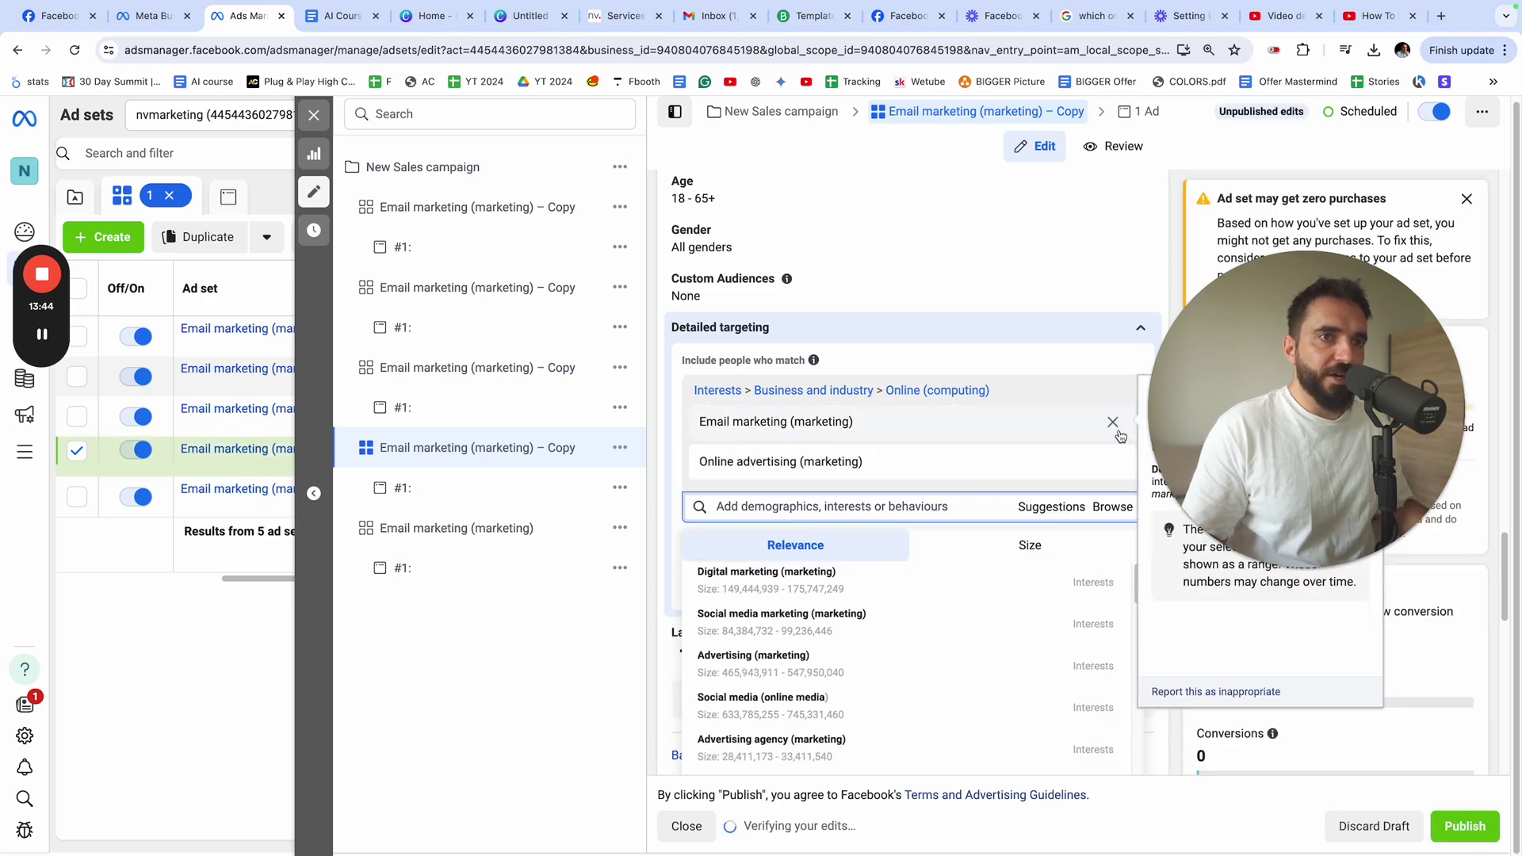
{"action": "left_click", "coordinate": [1112, 422]}
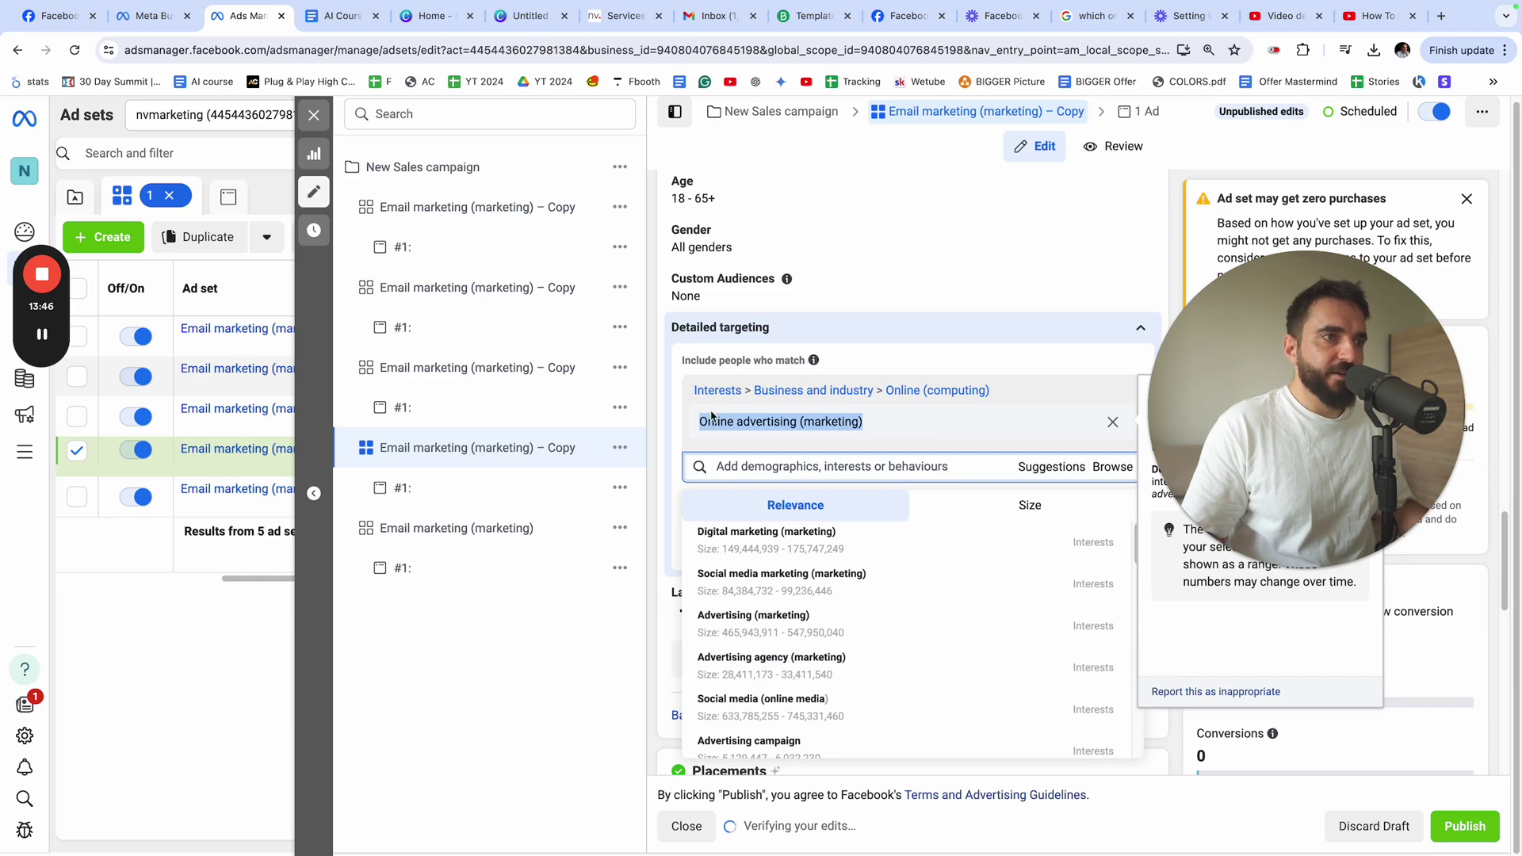
Rename this ad set copy as Online advertising (marketing) and publish the changes
{"action": "scroll", "coordinate": [749, 356], "scroll_direction": "up", "scroll_amount": 5}
{"action": "scroll", "coordinate": [749, 356], "scroll_direction": "up", "scroll_amount": 5}
{"action": "left_click", "coordinate": [1038, 243]}
{"action": "key", "text": "ctrl+a"}
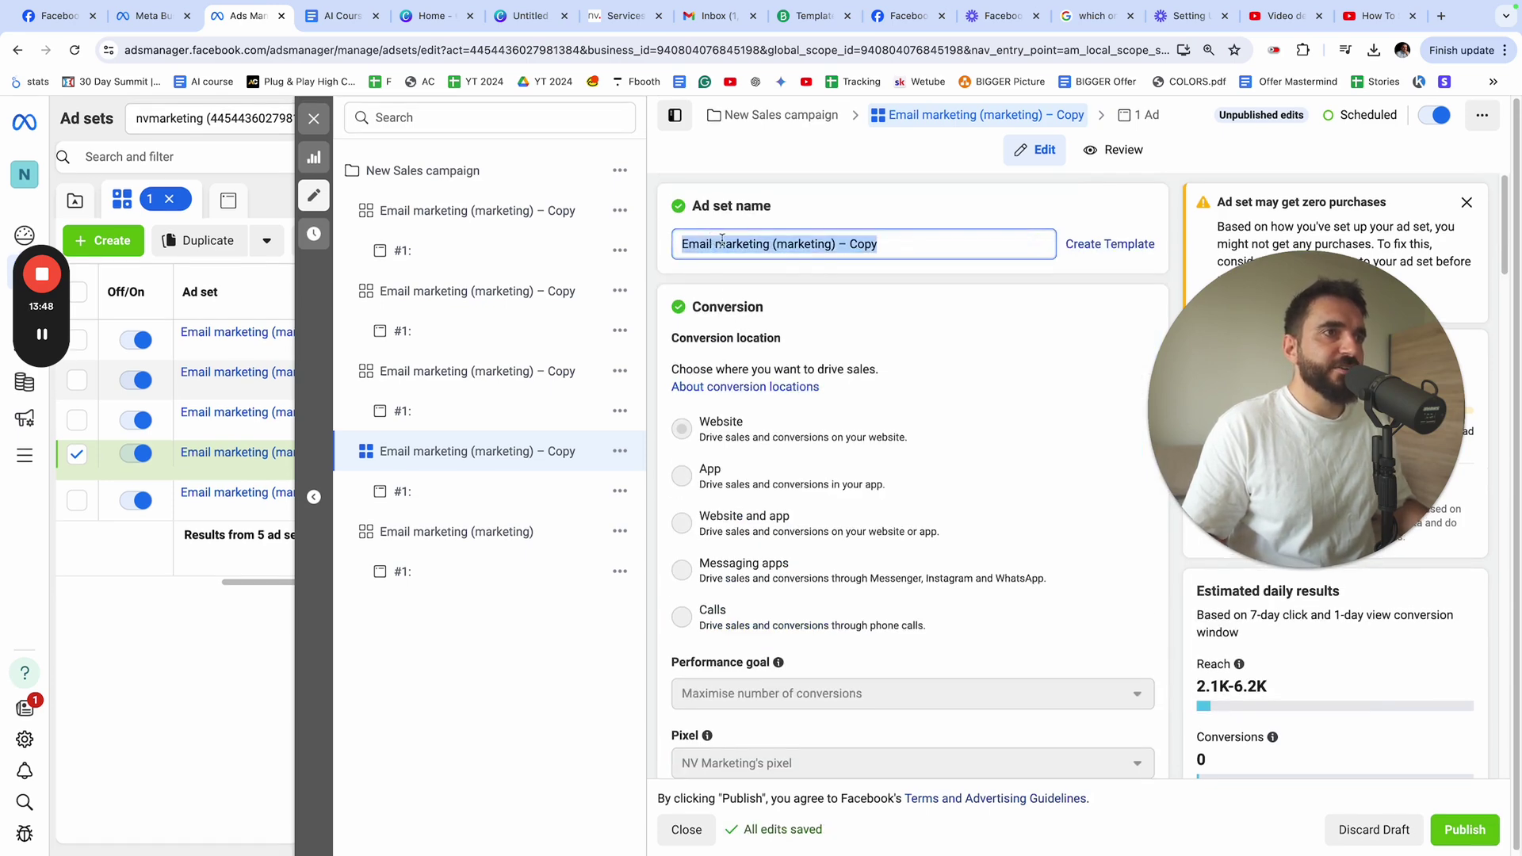
{"action": "type", "text": "Online advertising (marketing)"}
{"action": "left_click", "coordinate": [1112, 288]}
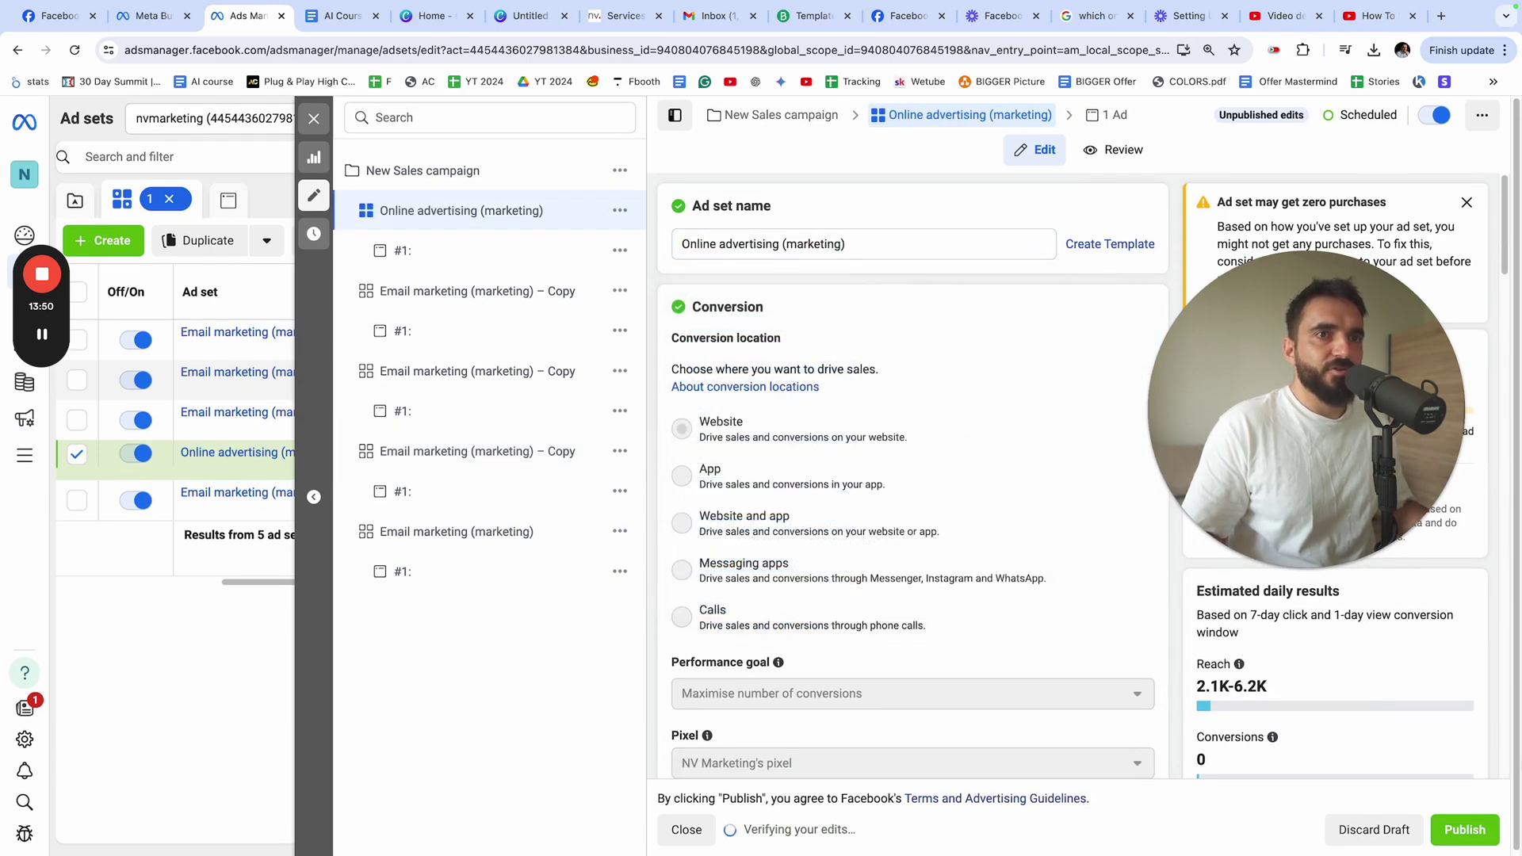
{"action": "left_click", "coordinate": [1465, 829]}
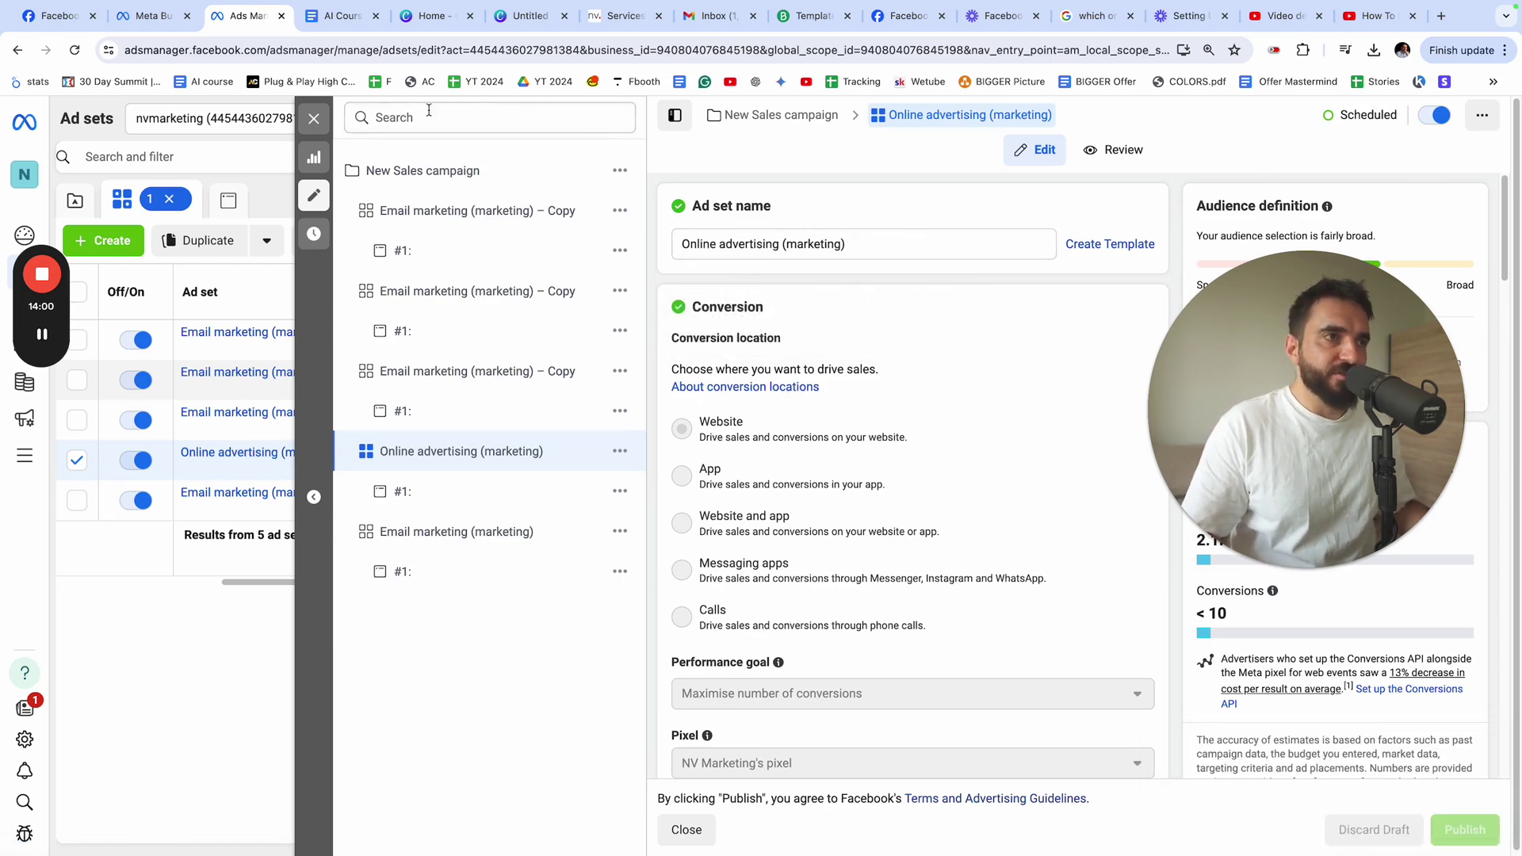
In the third ad set copy, replace the Email marketing interest in detailed targeting with Lead generation
{"action": "left_click", "coordinate": [314, 118]}
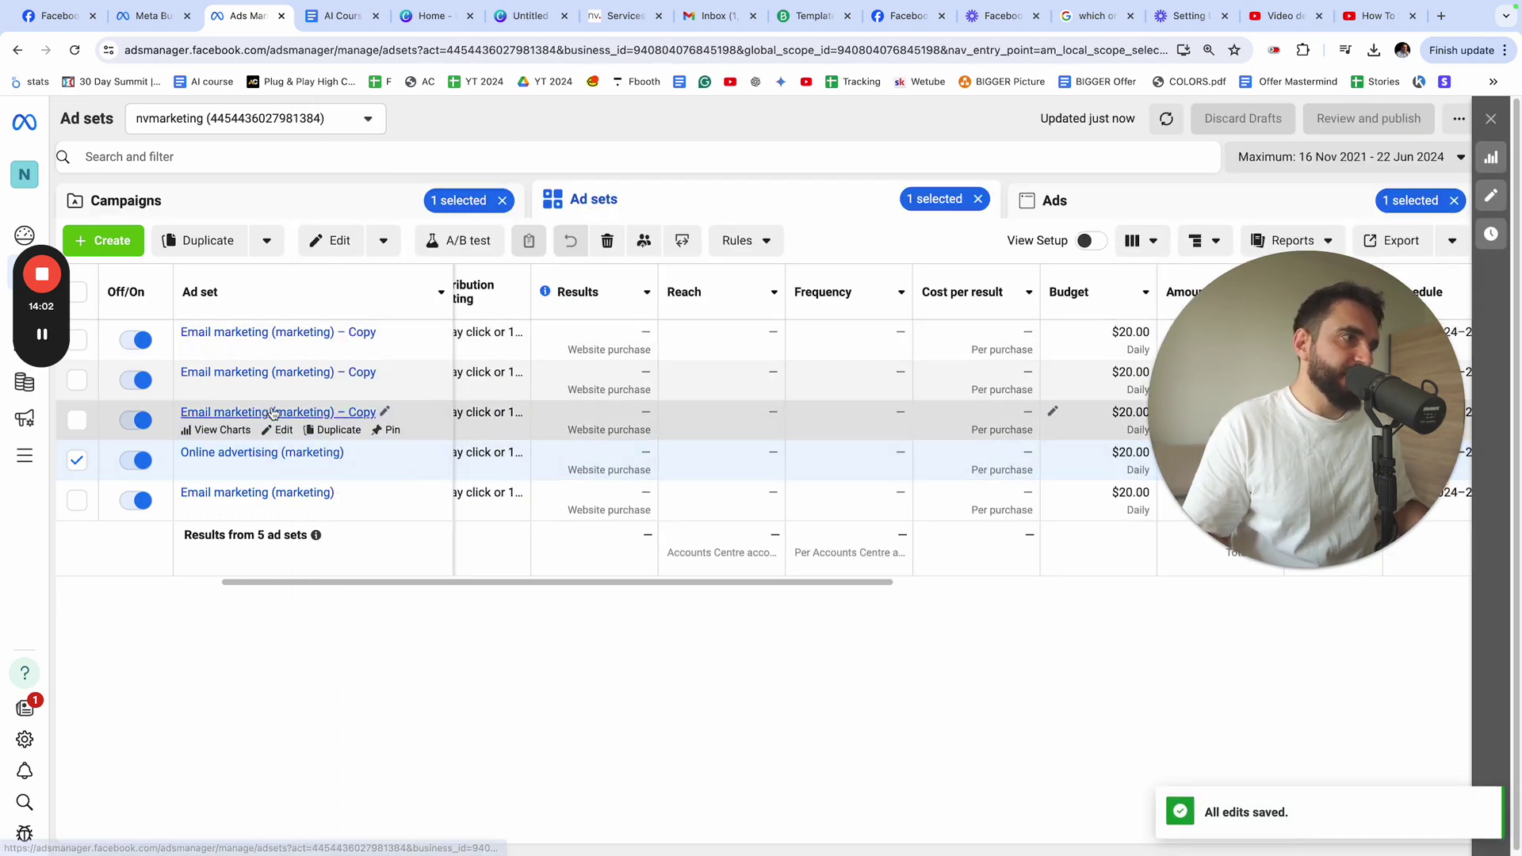
{"action": "left_click", "coordinate": [278, 432]}
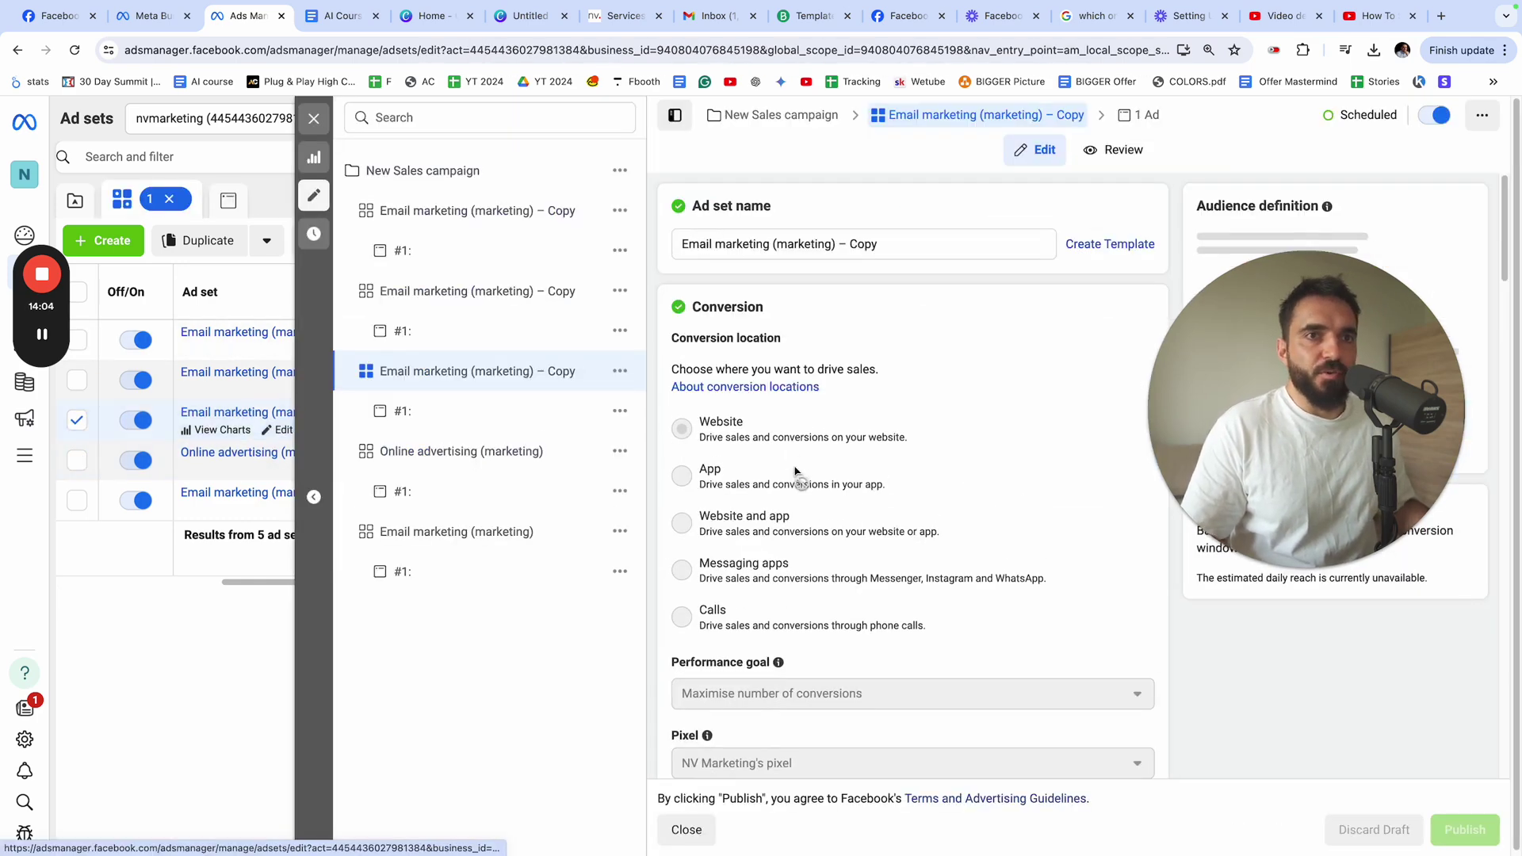
{"action": "scroll", "coordinate": [832, 539], "scroll_direction": "down", "scroll_amount": 10}
{"action": "scroll", "coordinate": [866, 604], "scroll_direction": "down", "scroll_amount": 10}
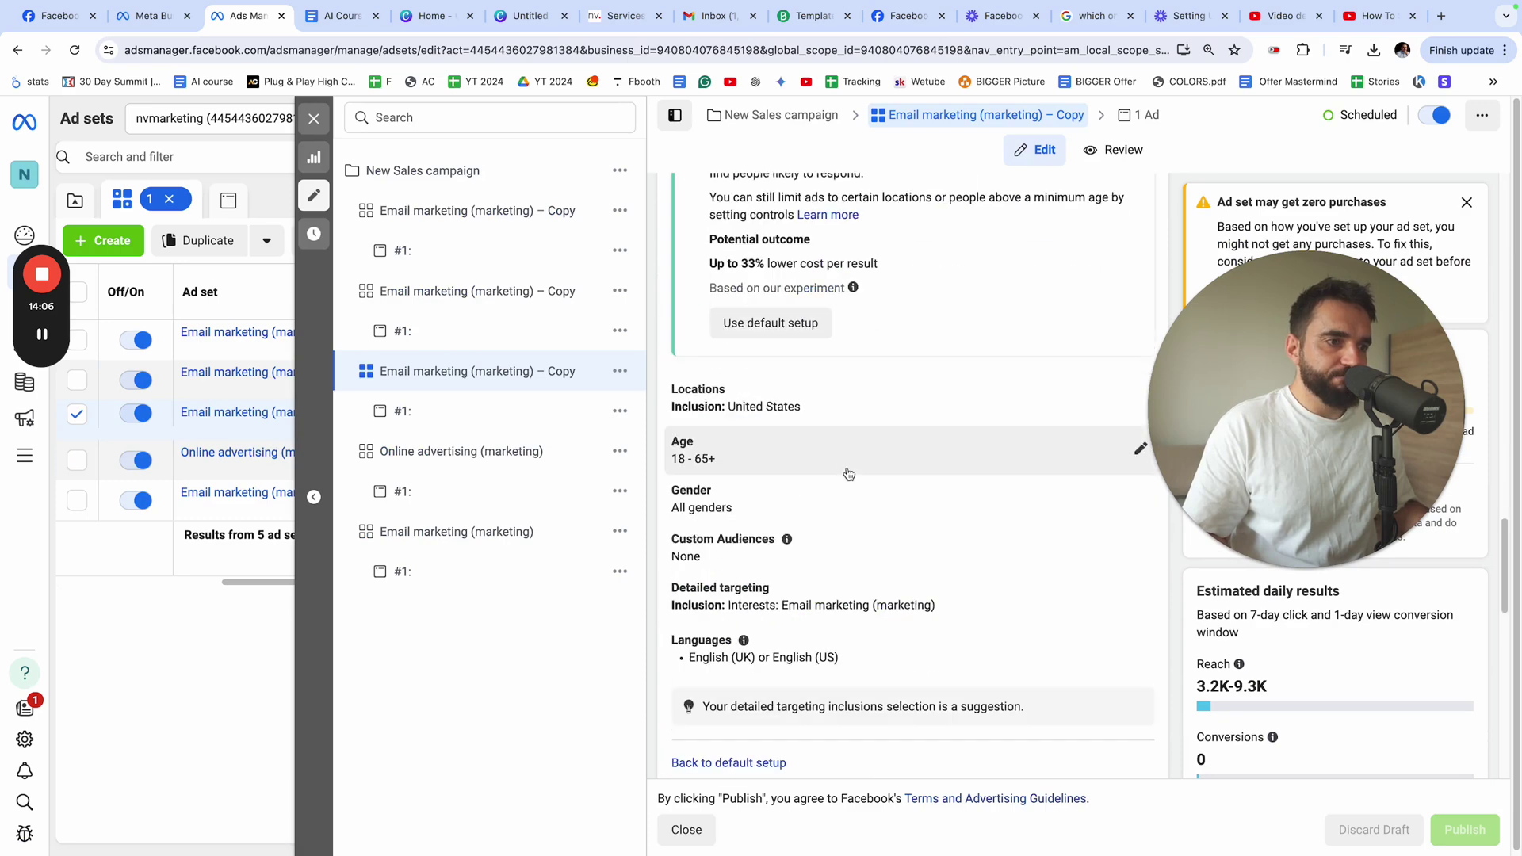
{"action": "left_click", "coordinate": [904, 590]}
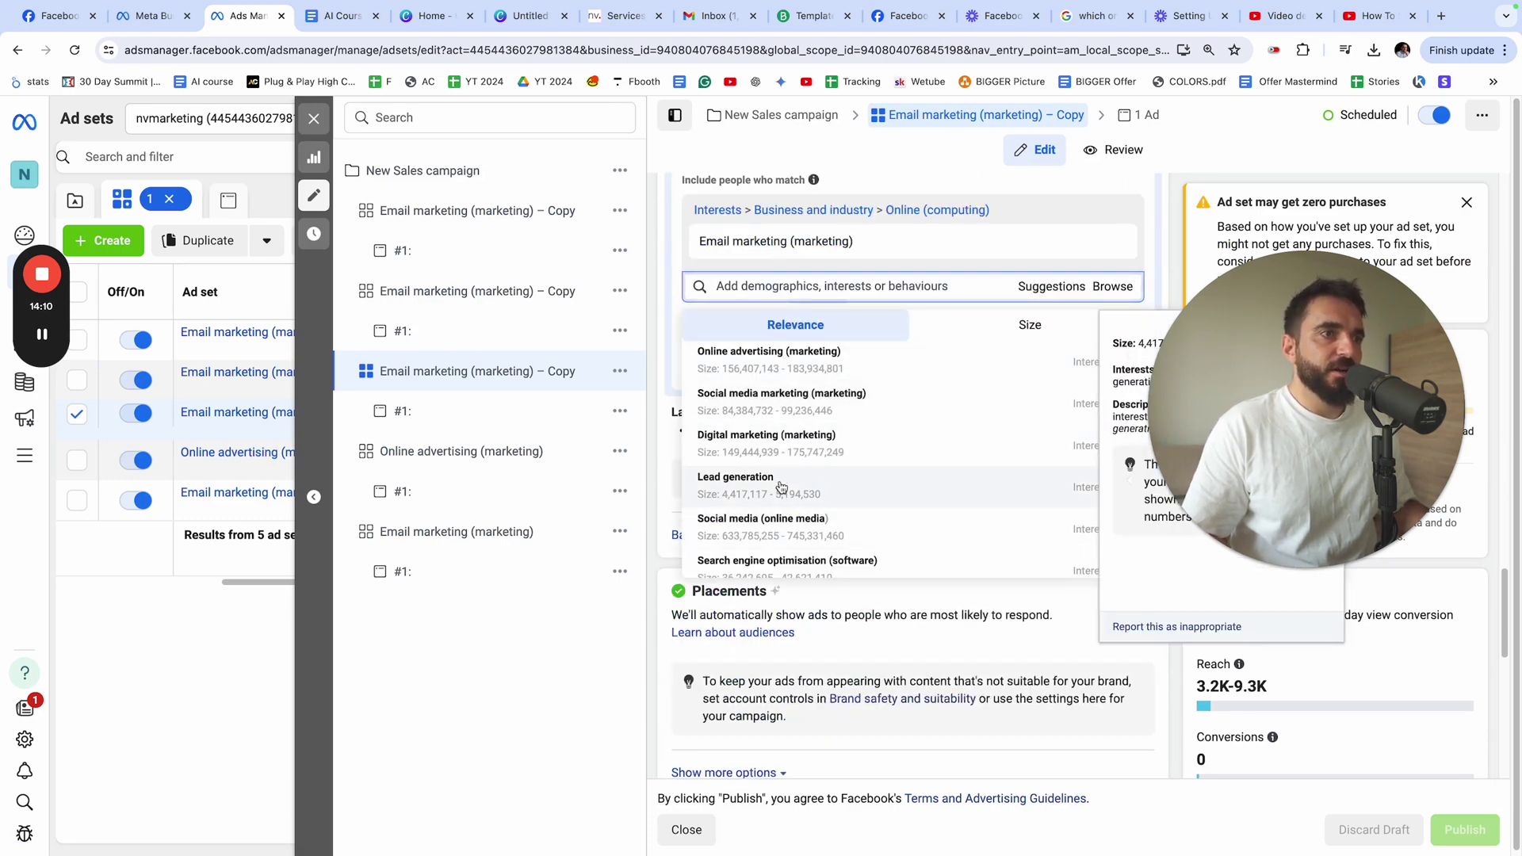
{"action": "left_click", "coordinate": [782, 474]}
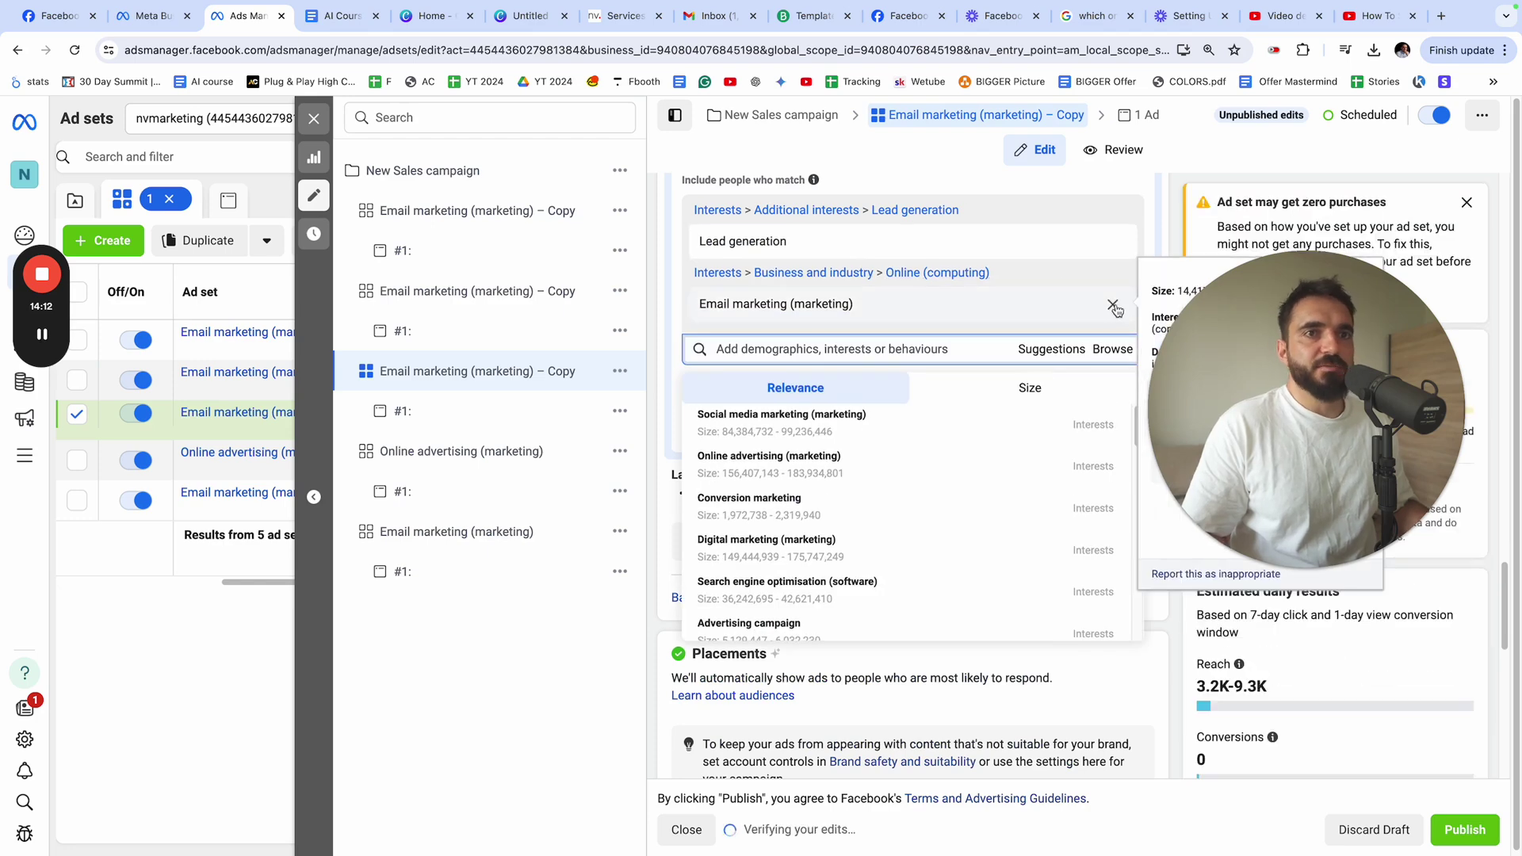
{"action": "left_click", "coordinate": [1113, 305]}
Rename this ad set copy as Lead generation and publish the changes
{"action": "left_click_drag", "start_coordinate": [793, 242], "coordinate": [662, 248]}
{"action": "scroll", "coordinate": [860, 325], "scroll_direction": "up", "scroll_amount": 7}
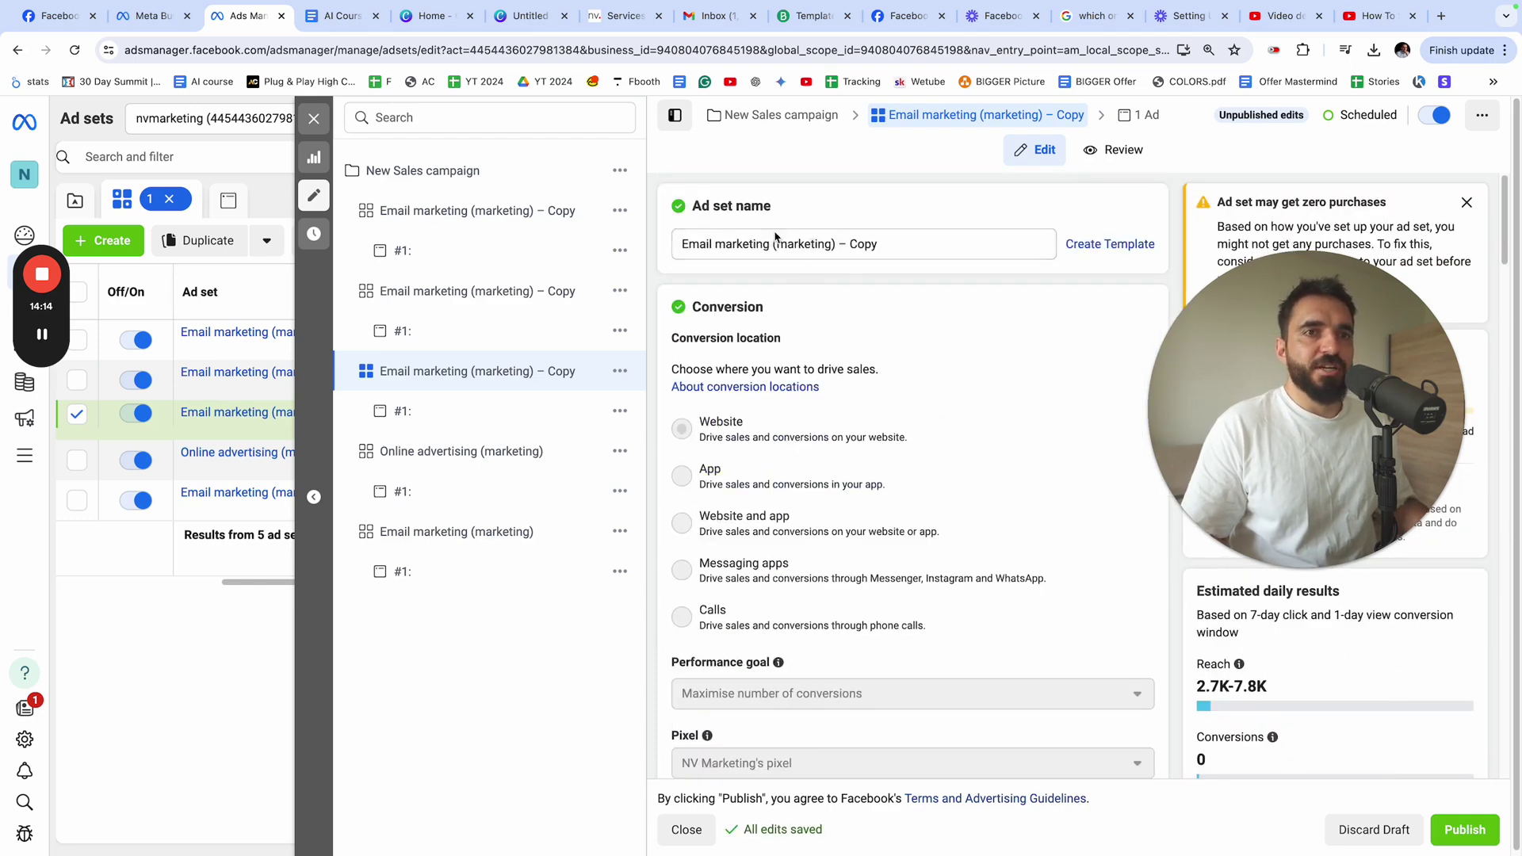
{"action": "triple_click", "coordinate": [771, 247]}
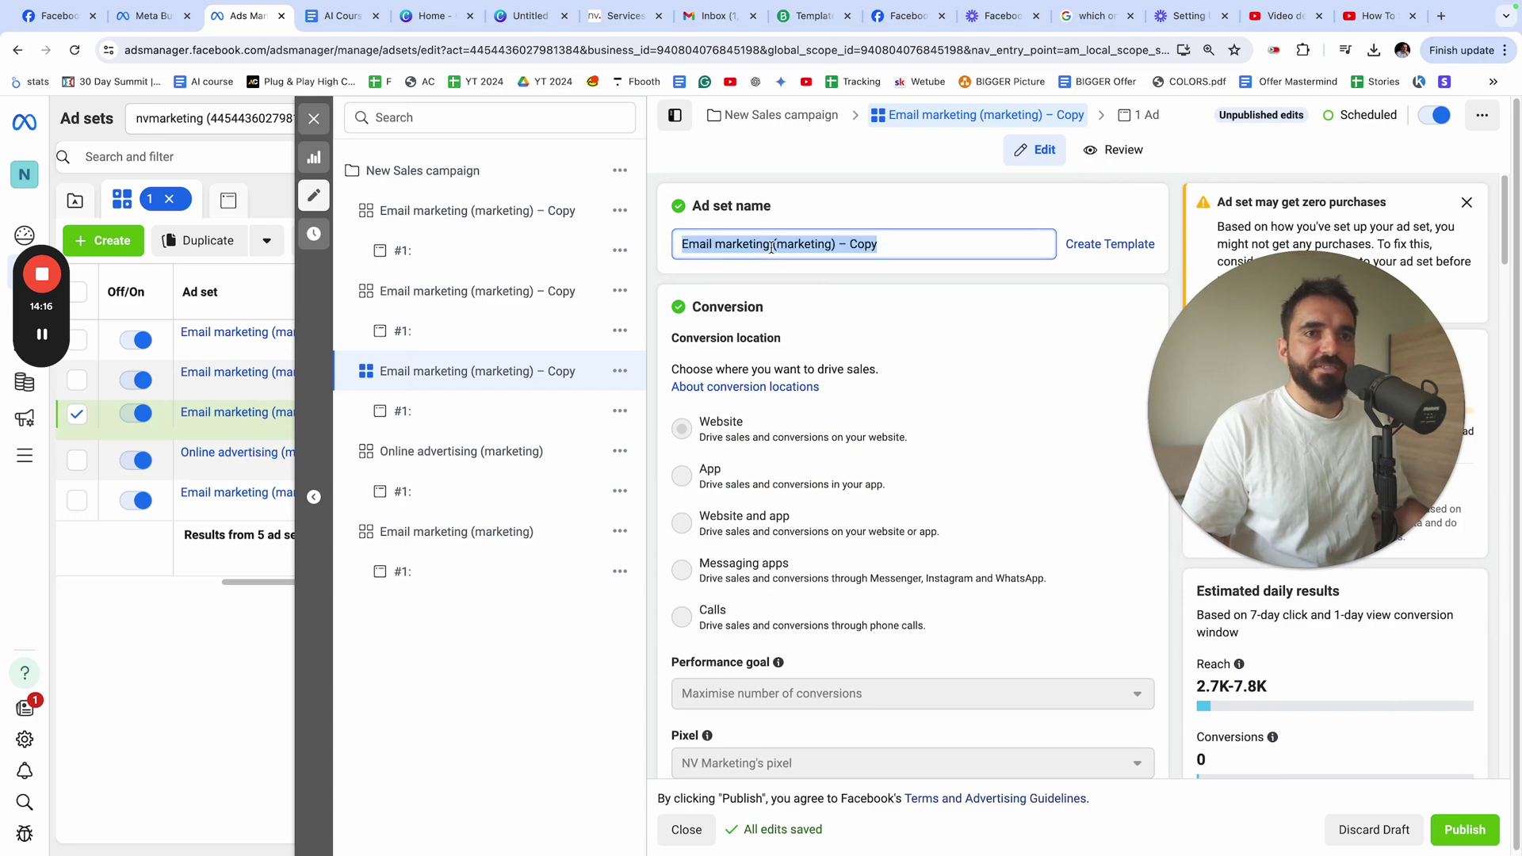
{"action": "type", "text": "Lead generation"}
{"action": "left_click", "coordinate": [1451, 839]}
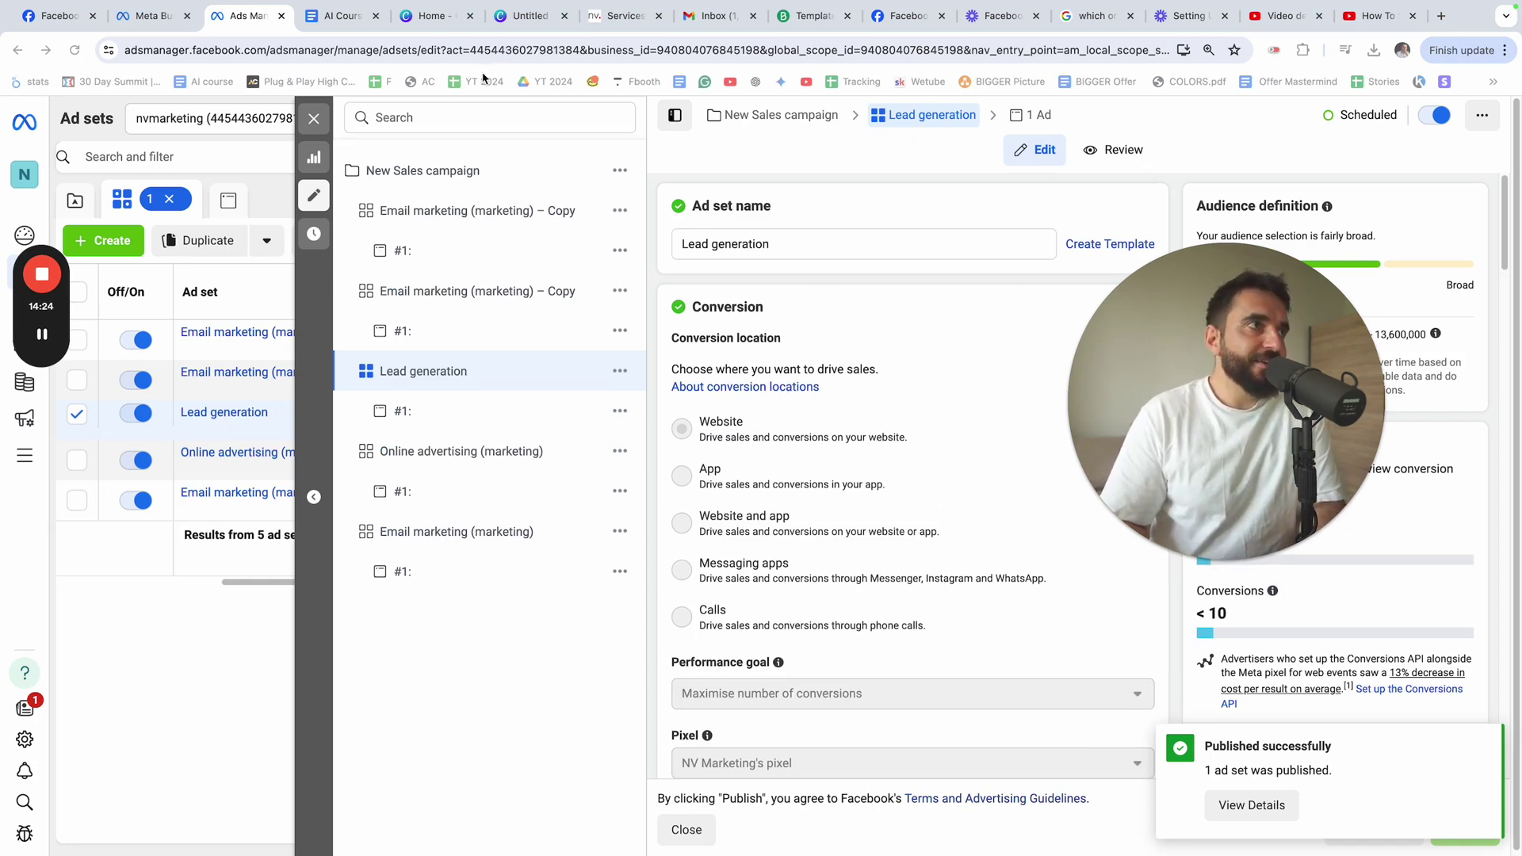
Open Canva's Draw tool in a new browser tab and start a blank whiteboard, staying in the browser
{"action": "left_click", "coordinate": [1443, 17]}
{"action": "type", "text": "draw"}
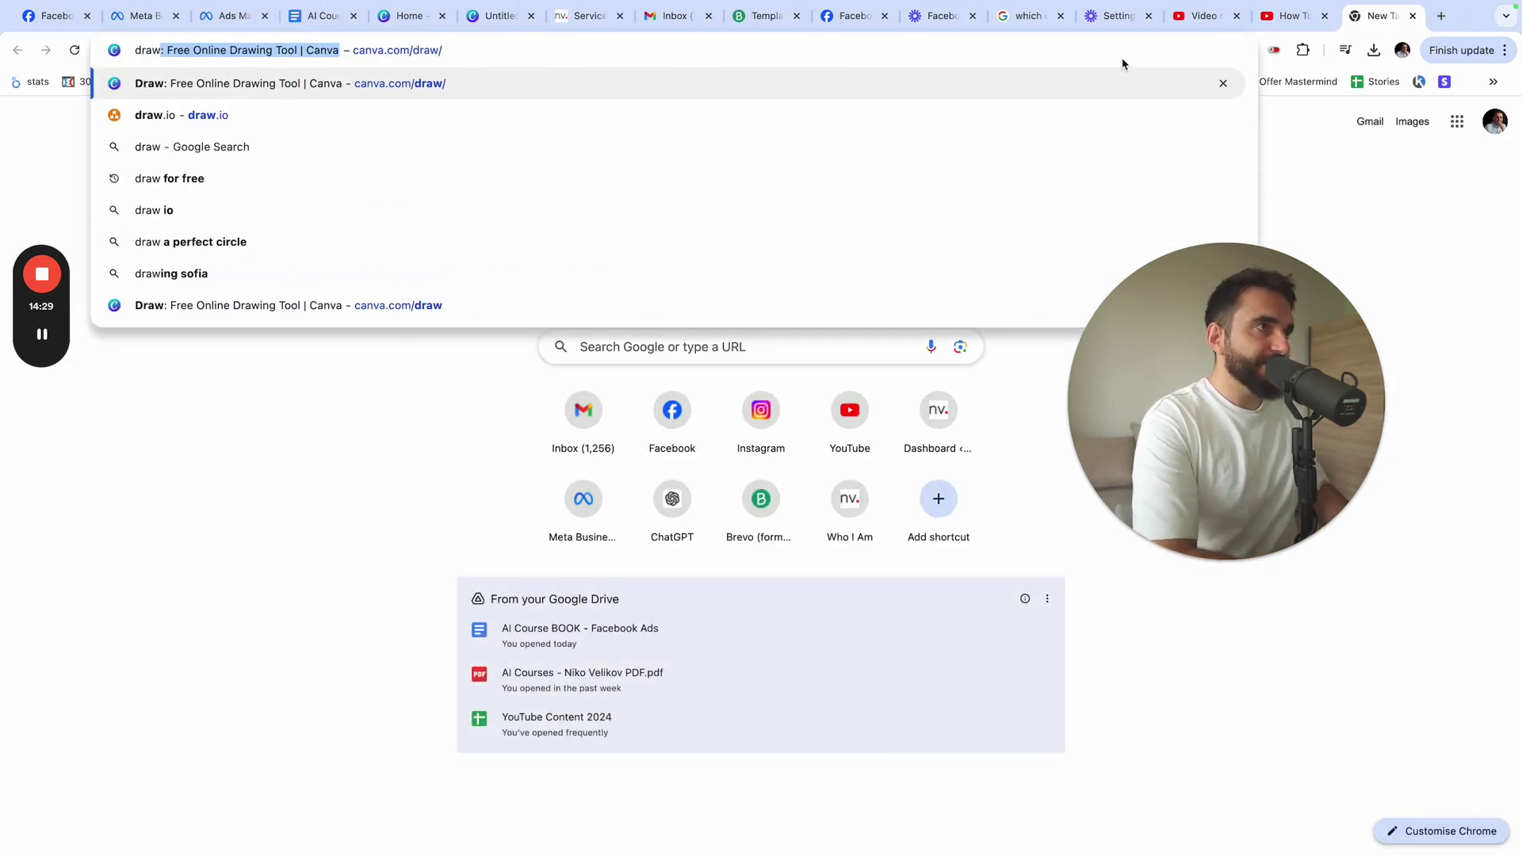
{"action": "key", "text": "Return"}
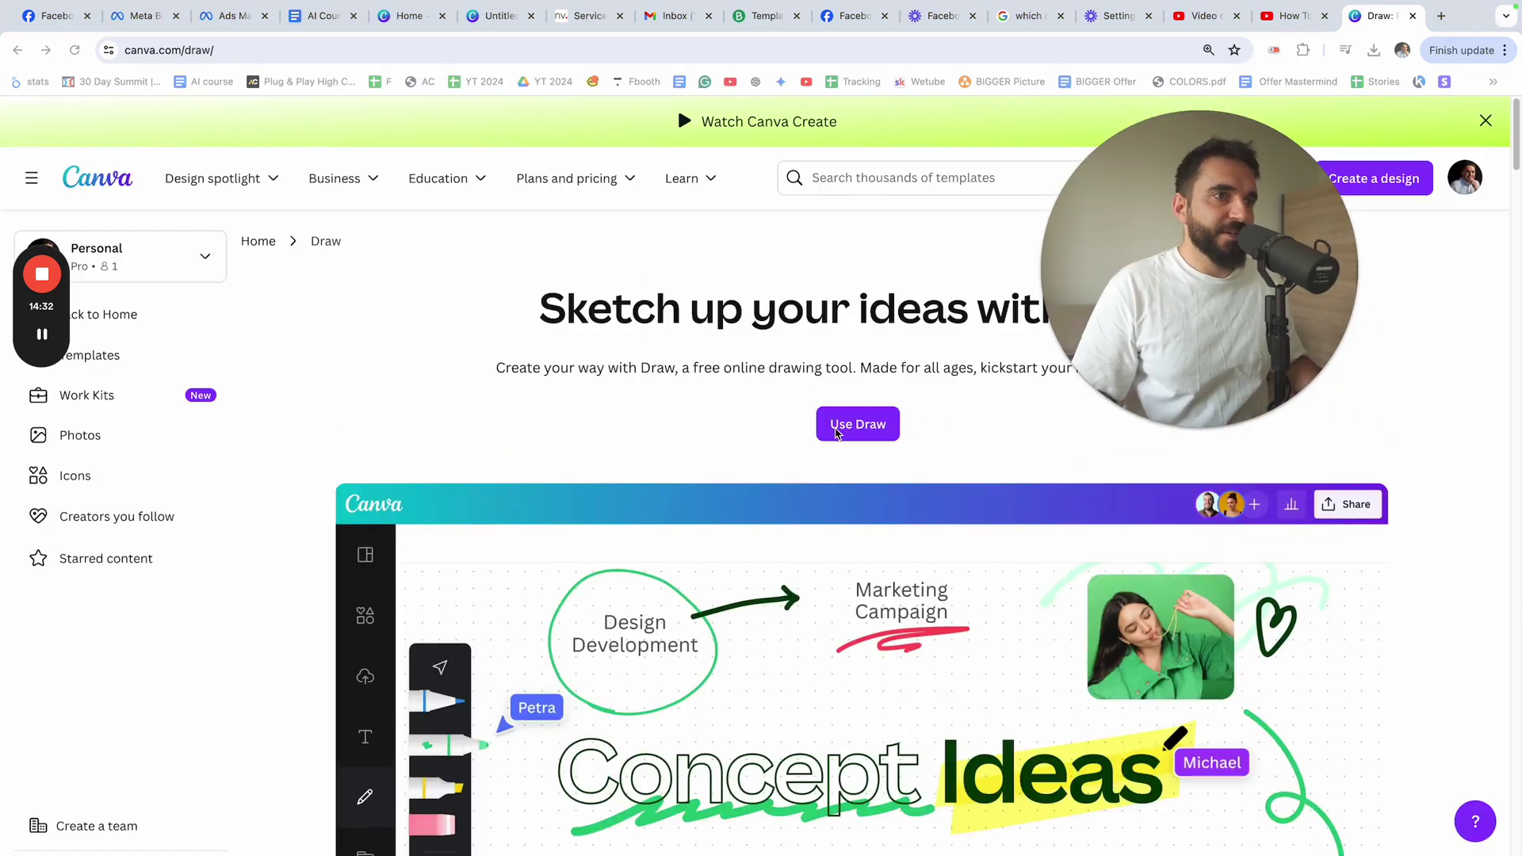
{"action": "left_click", "coordinate": [881, 422]}
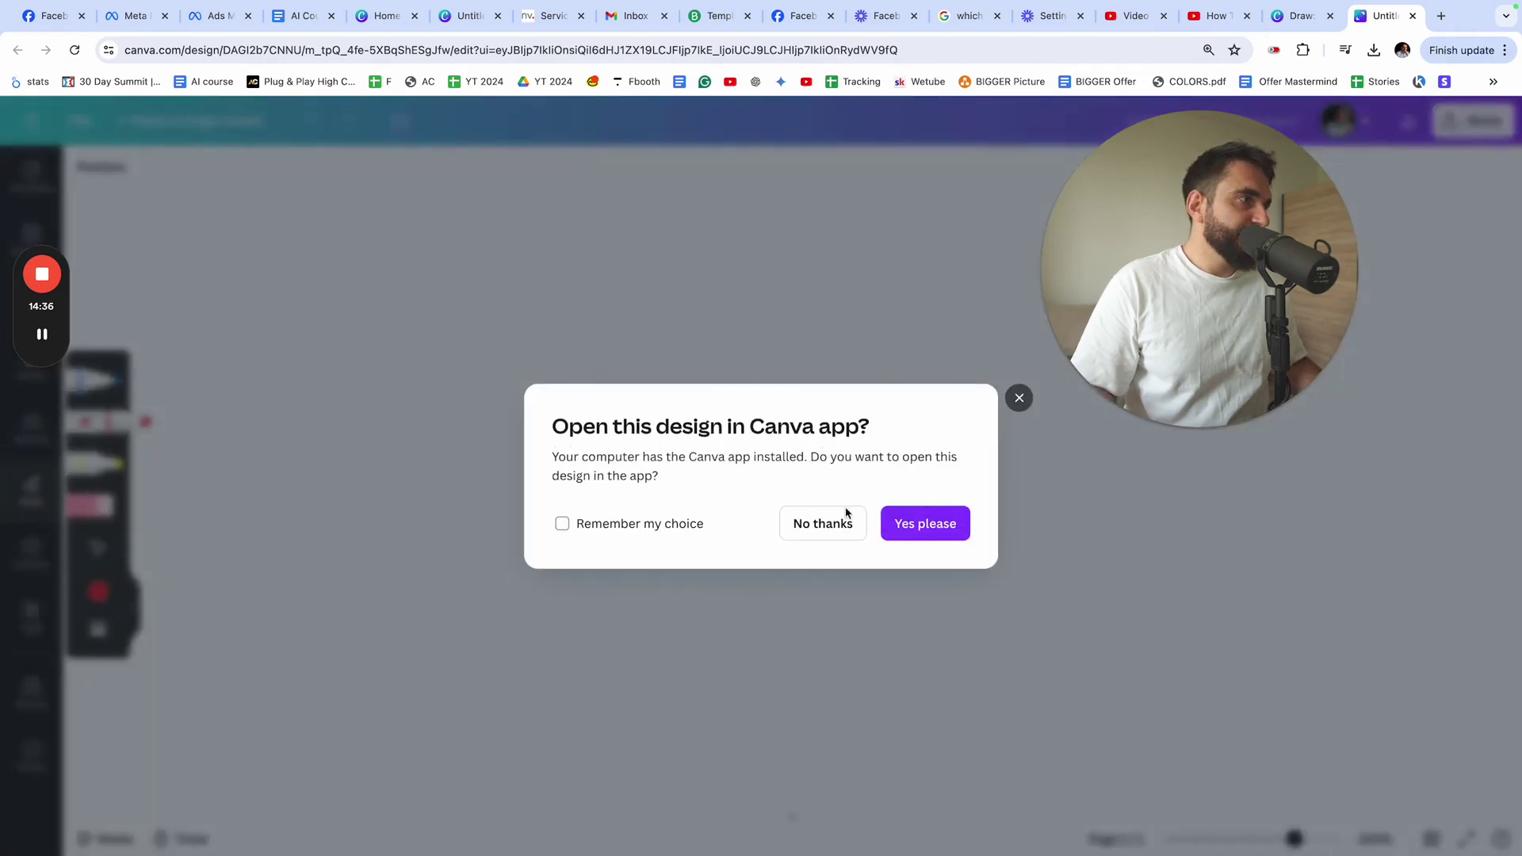
{"action": "left_click", "coordinate": [1019, 399]}
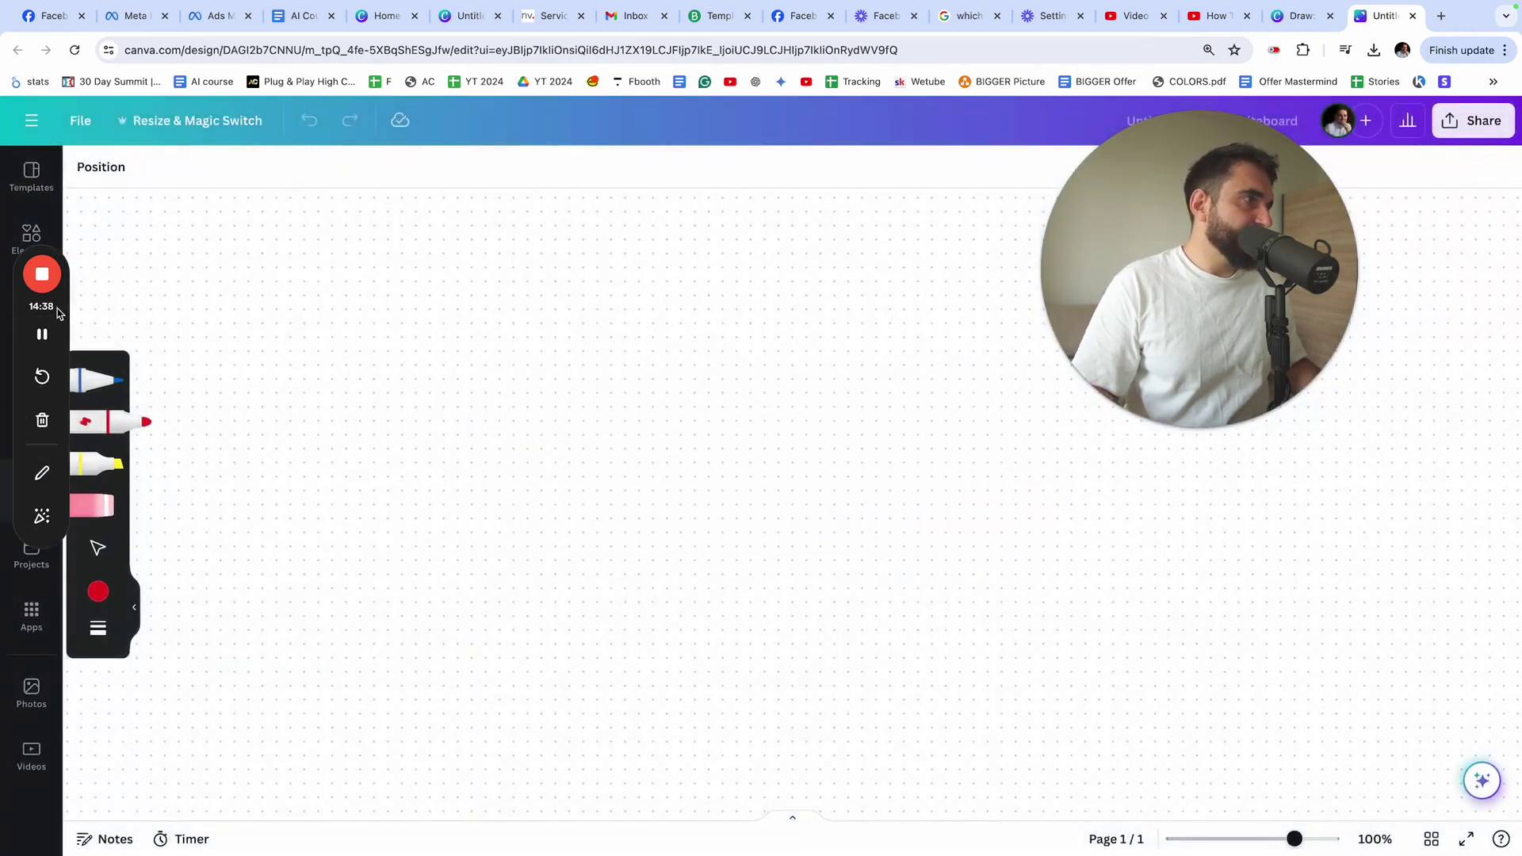
Draw a freehand curved red marker stroke on the upper part of the blank whiteboard
{"action": "left_click_drag", "start_coordinate": [60, 312], "coordinate": [129, 199]}
{"action": "left_click_drag", "start_coordinate": [316, 286], "coordinate": [359, 320]}
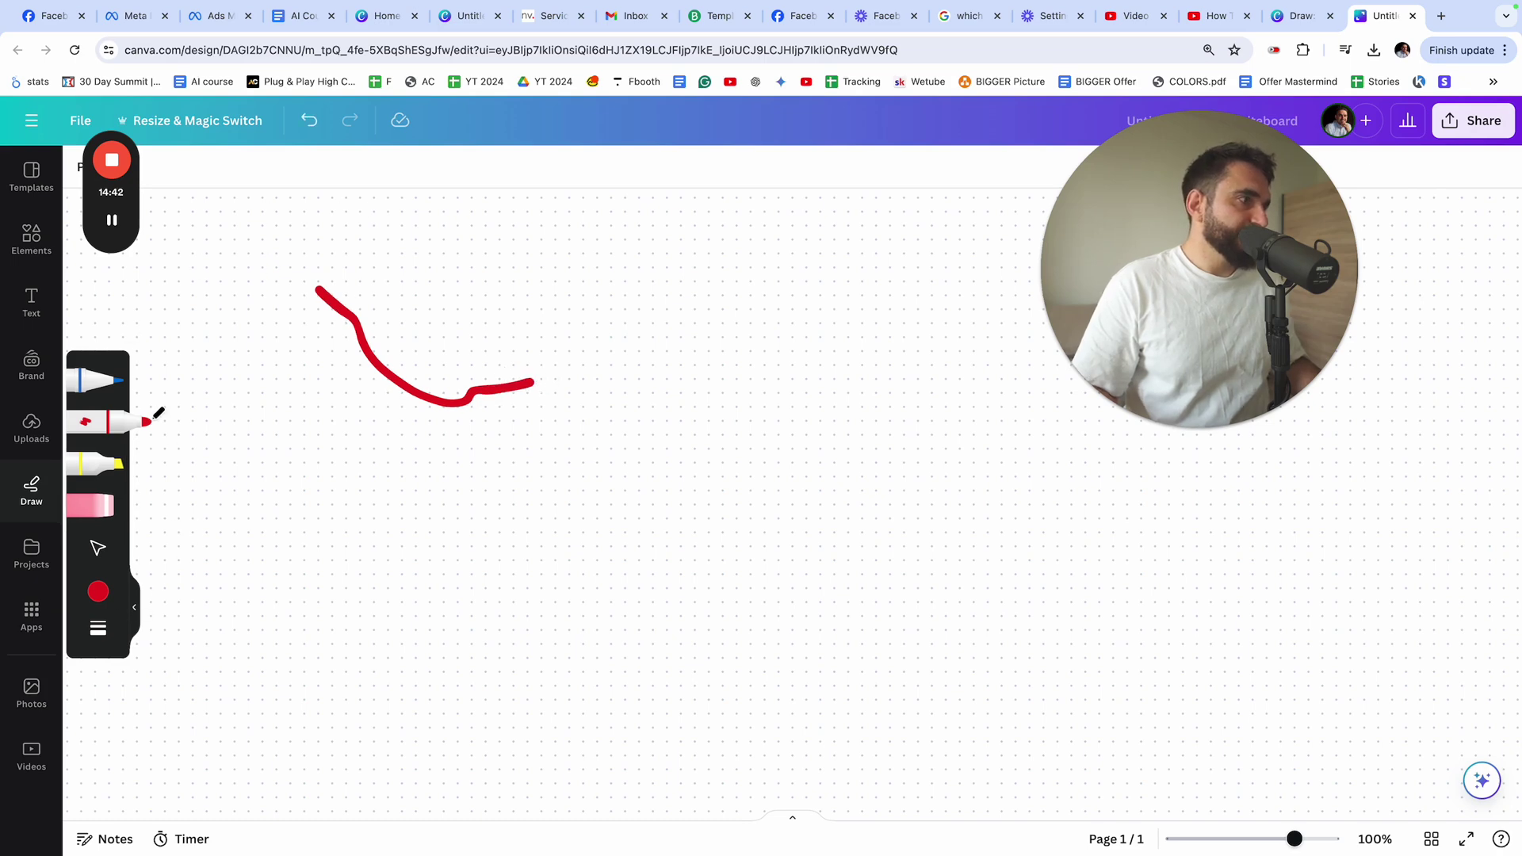
Undo the curved stroke, and draw a red freehand box with an arrow leading out of its right side
{"action": "key", "text": "ctrl+z"}
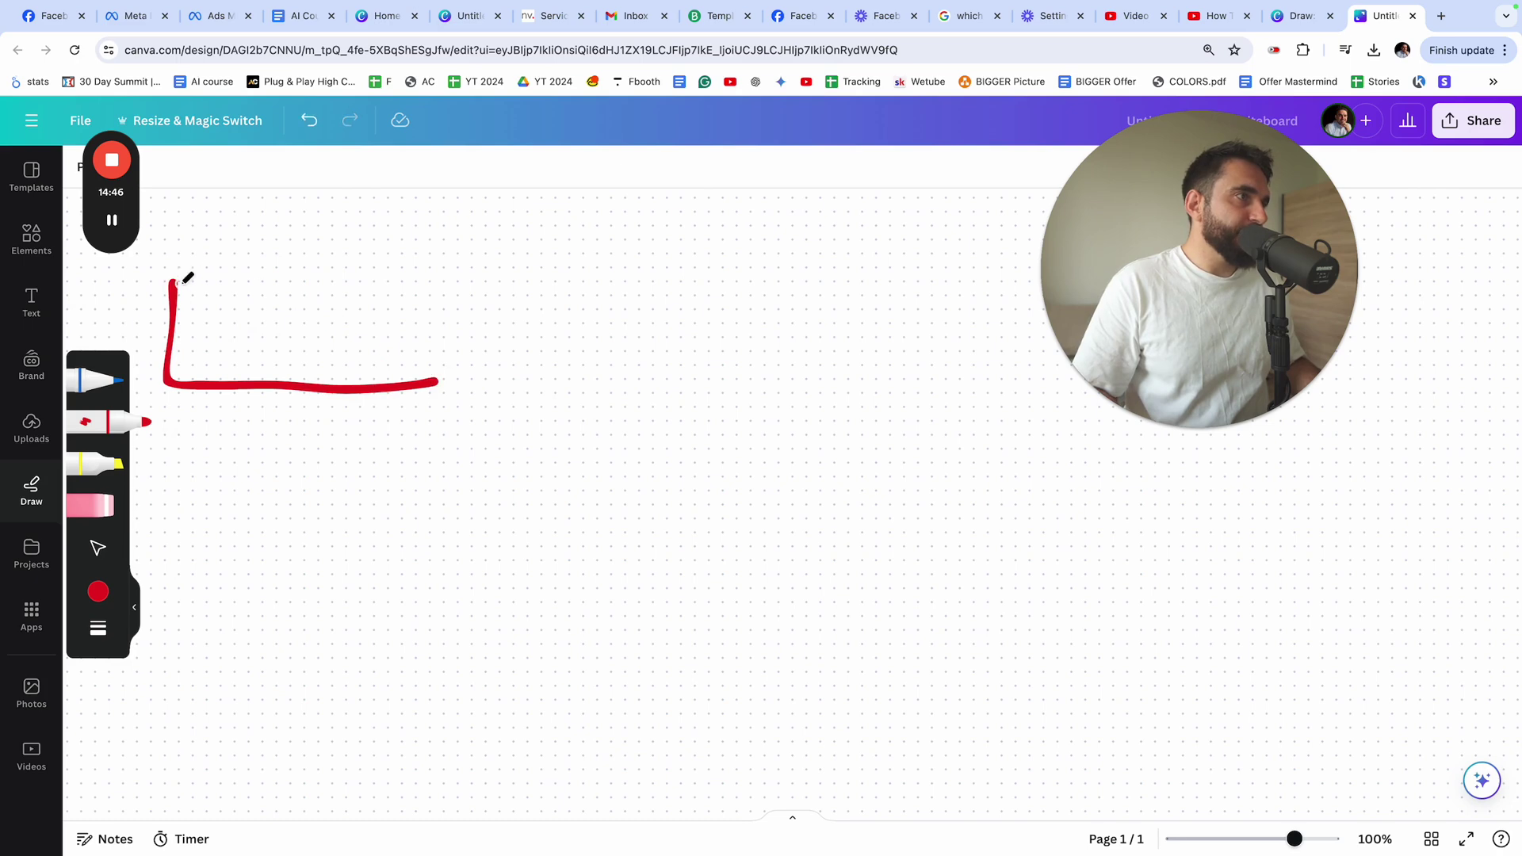
{"action": "mouse_move", "coordinate": [188, 278]}
{"action": "left_mouse_down"}
{"action": "mouse_move", "coordinate": [509, 331]}
{"action": "mouse_move", "coordinate": [429, 388]}
{"action": "mouse_move", "coordinate": [617, 356]}
{"action": "left_mouse_up"}
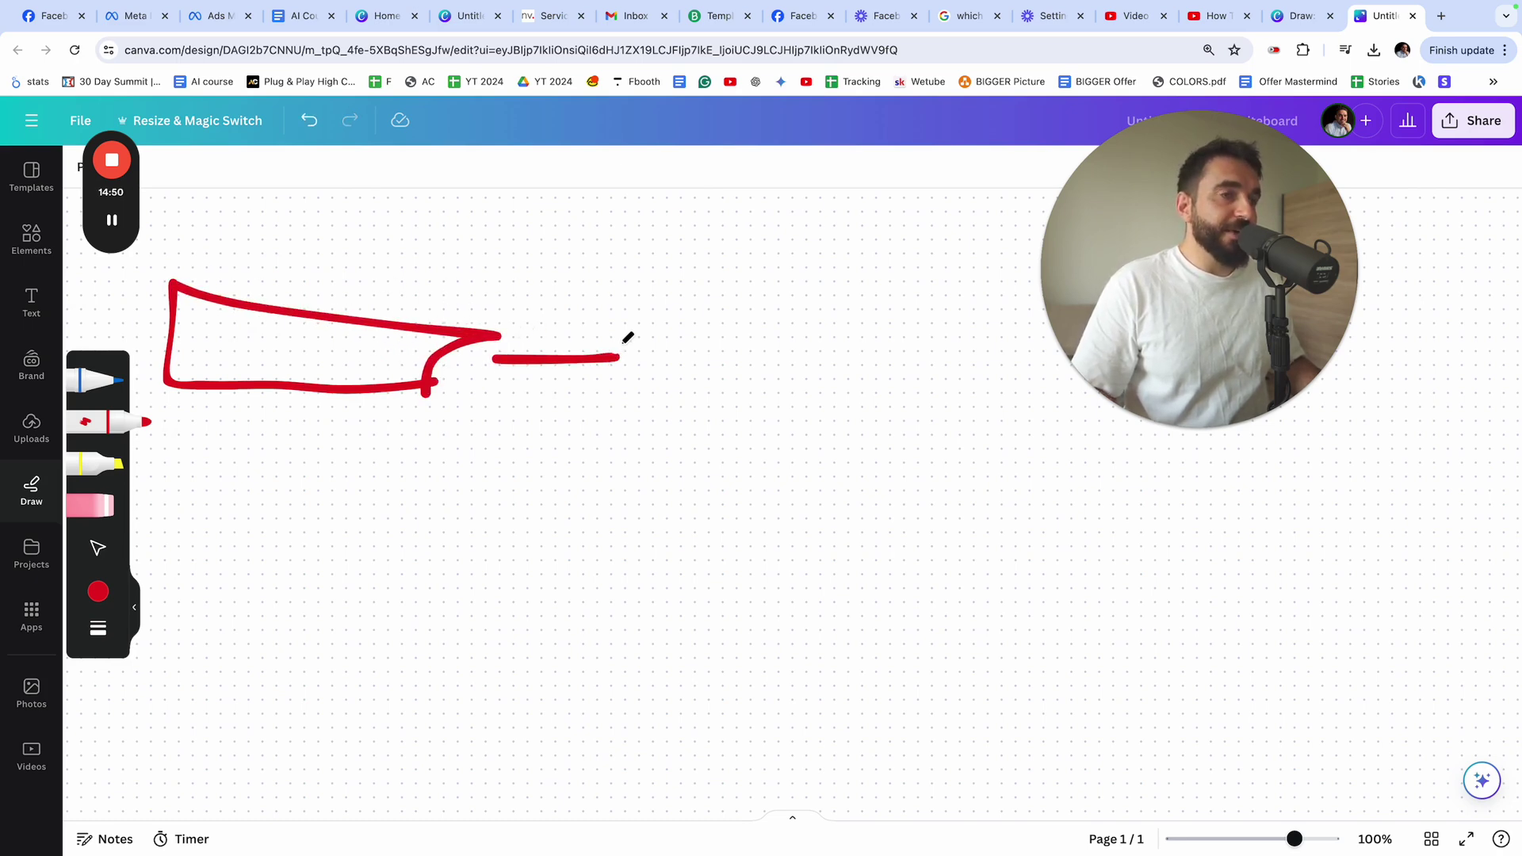
{"action": "left_click", "coordinate": [588, 331]}
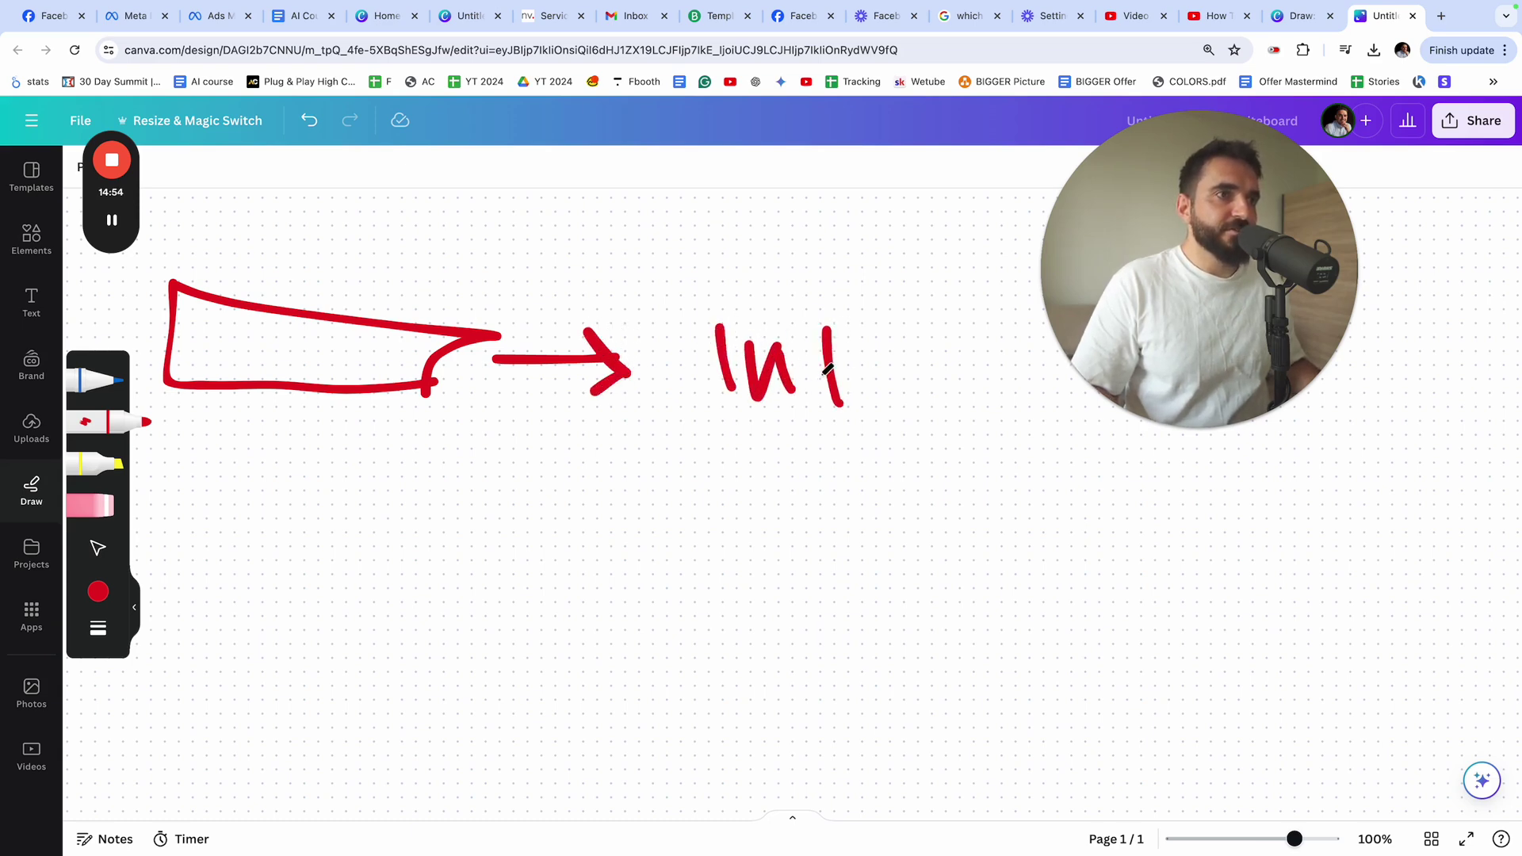
Write Int beyond the arrow's tip and frame it, with a second framed Int directly beneath
{"action": "left_click_drag", "start_coordinate": [679, 287], "coordinate": [872, 424]}
{"action": "left_click_drag", "start_coordinate": [708, 283], "coordinate": [913, 428]}
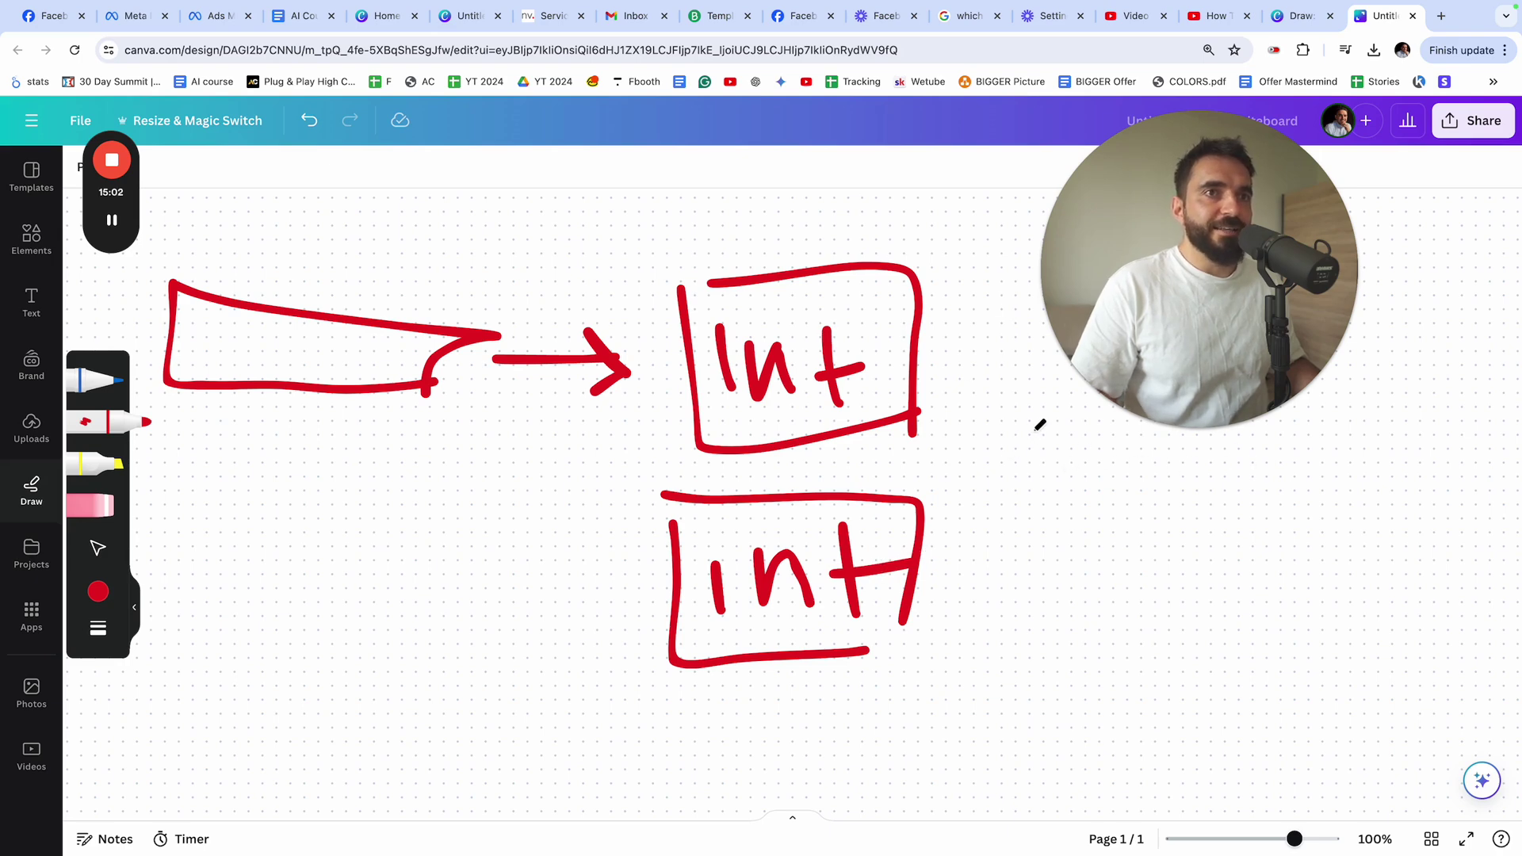
Draw an arrow rising from the upper Int box to a handwritten 1-5, and outline that text
{"action": "scroll", "coordinate": [1040, 424], "scroll_direction": "right", "scroll_amount": 8}
{"action": "scroll", "coordinate": [1040, 424], "scroll_direction": "up", "scroll_amount": 1}
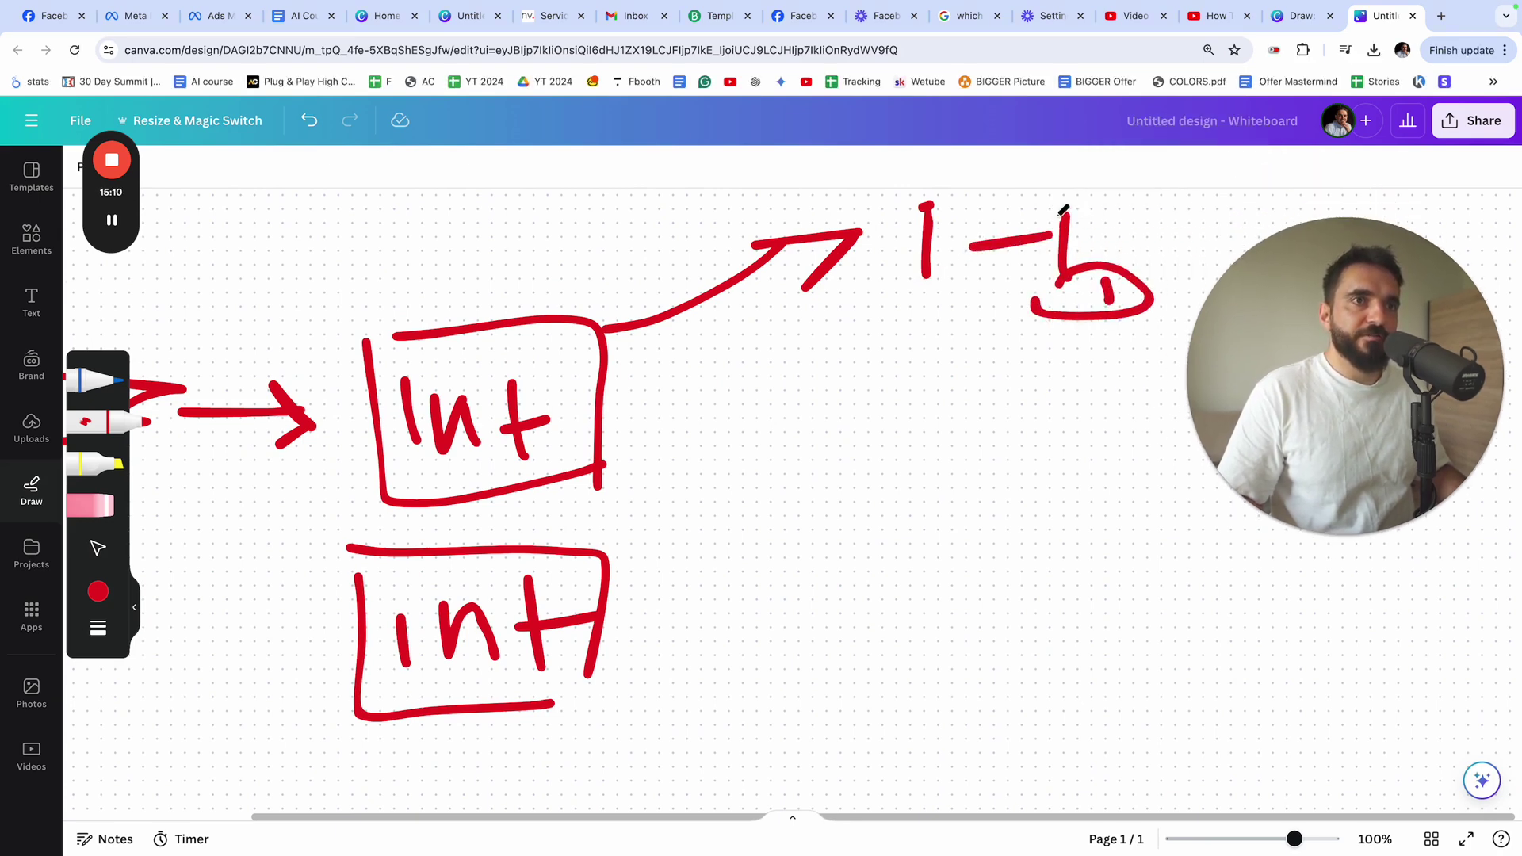
{"action": "left_click_drag", "start_coordinate": [847, 216], "coordinate": [1044, 370]}
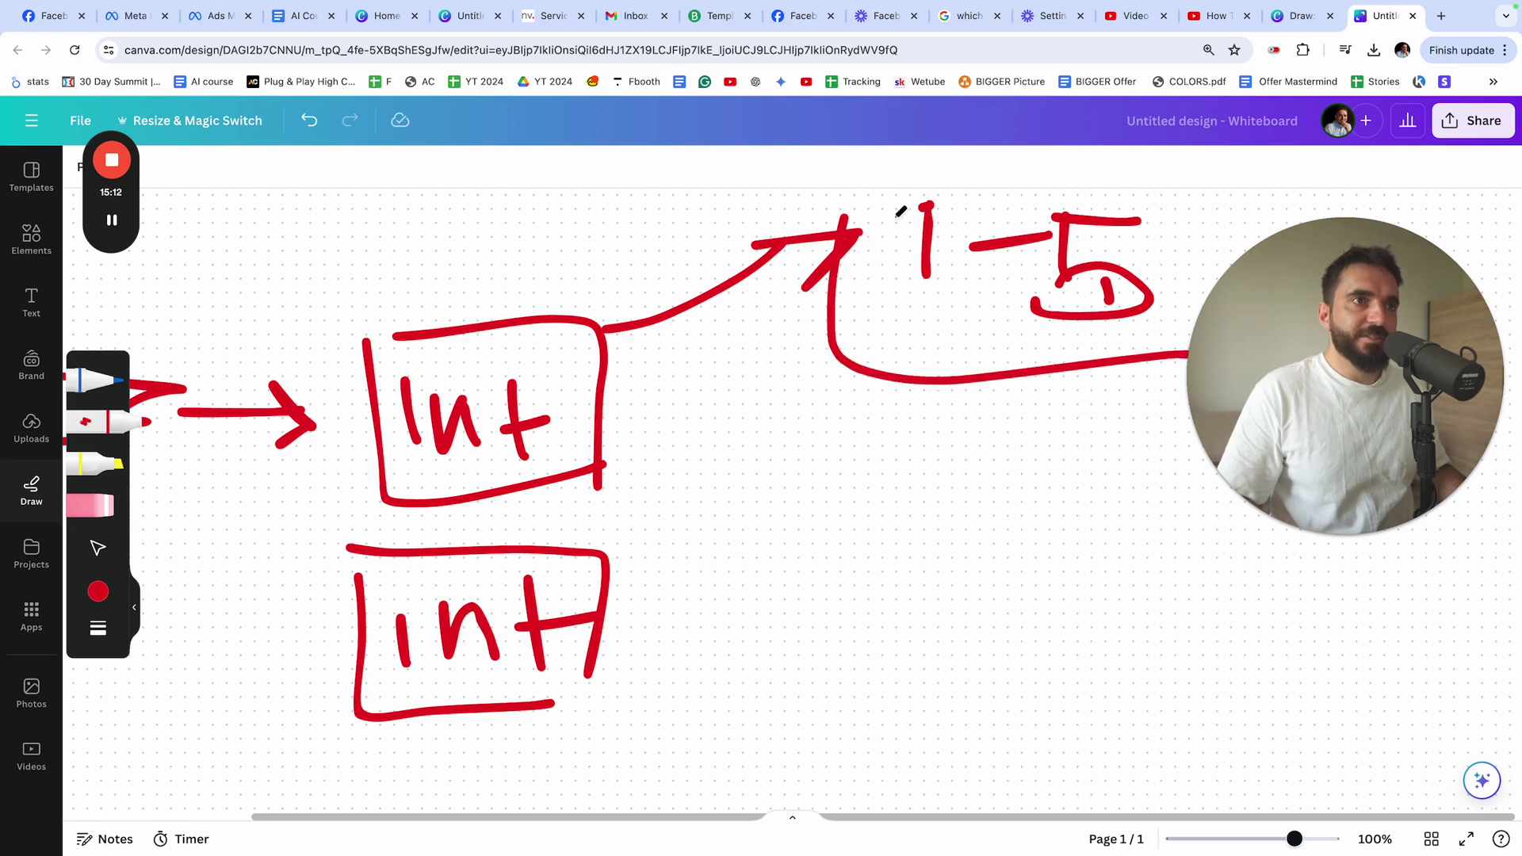
{"action": "left_click_drag", "start_coordinate": [1246, 191], "coordinate": [1193, 347]}
Draw an arrow out of the second Int box and add a third framed Int below that box
{"action": "scroll", "coordinate": [711, 468], "scroll_direction": "down", "scroll_amount": 1}
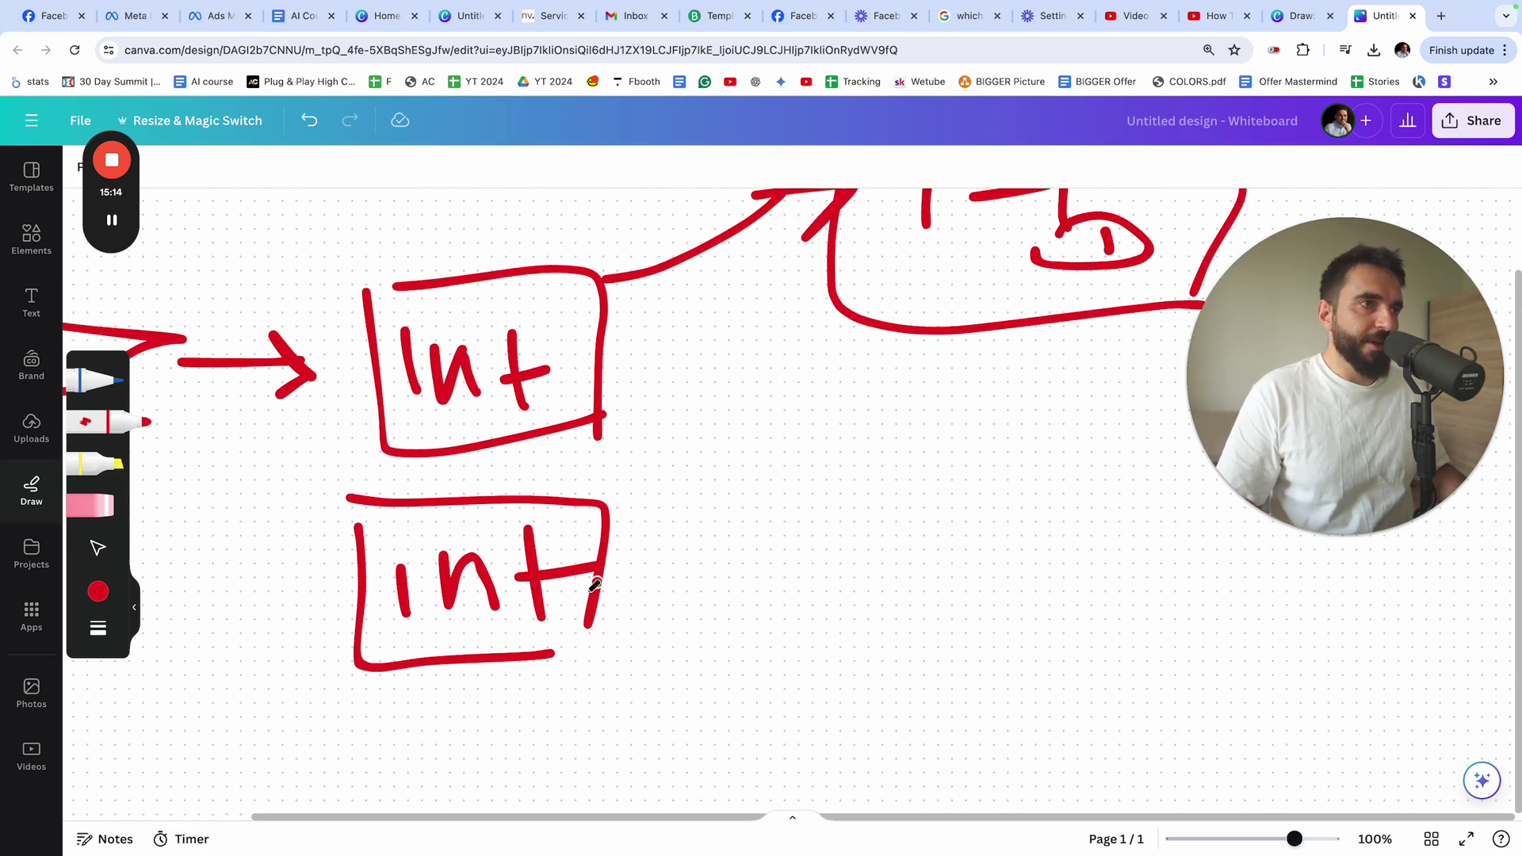
{"action": "mouse_move", "coordinate": [593, 596]}
{"action": "left_mouse_down"}
{"action": "mouse_move", "coordinate": [738, 589]}
{"action": "mouse_move", "coordinate": [807, 657]}
{"action": "left_mouse_up"}
{"action": "scroll", "coordinate": [397, 612], "scroll_direction": "down", "scroll_amount": 2}
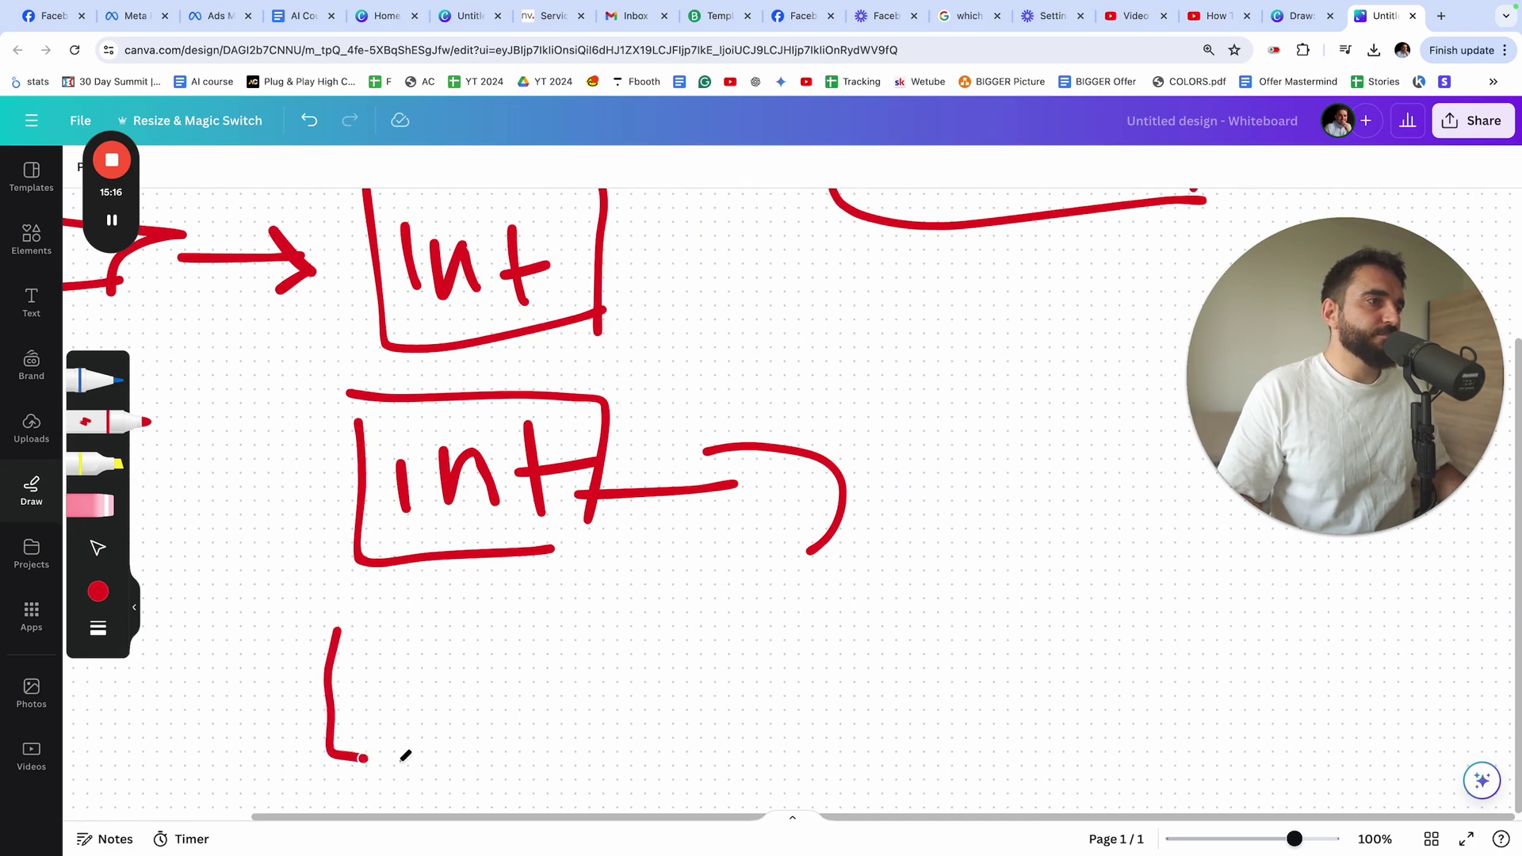
{"action": "left_click_drag", "start_coordinate": [341, 624], "coordinate": [621, 617]}
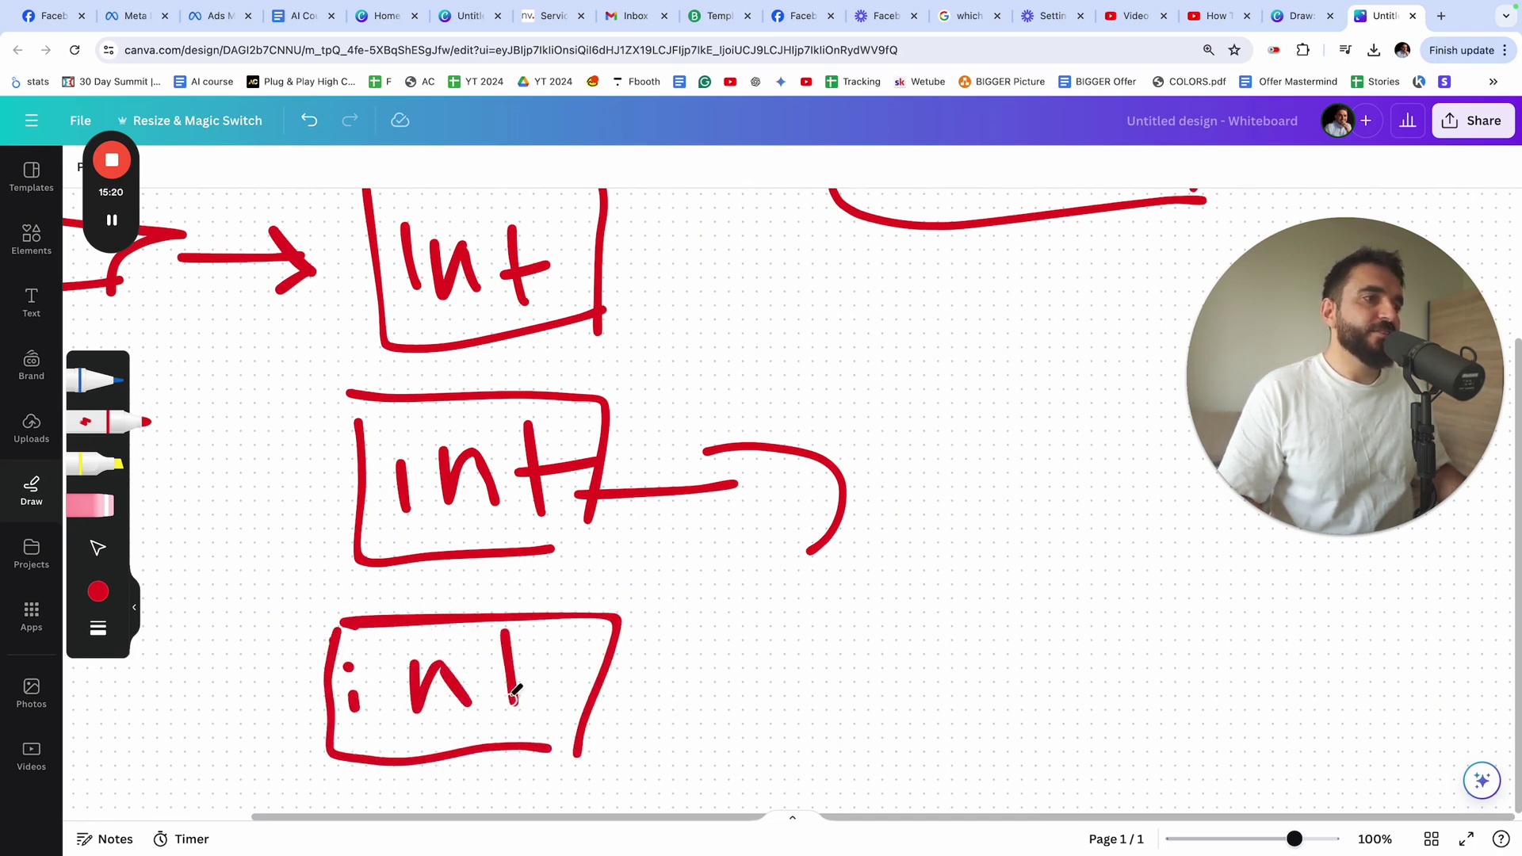
Draw a fourth red box below the third one and label it Int
{"action": "scroll", "coordinate": [476, 658], "scroll_direction": "down", "scroll_amount": 6}
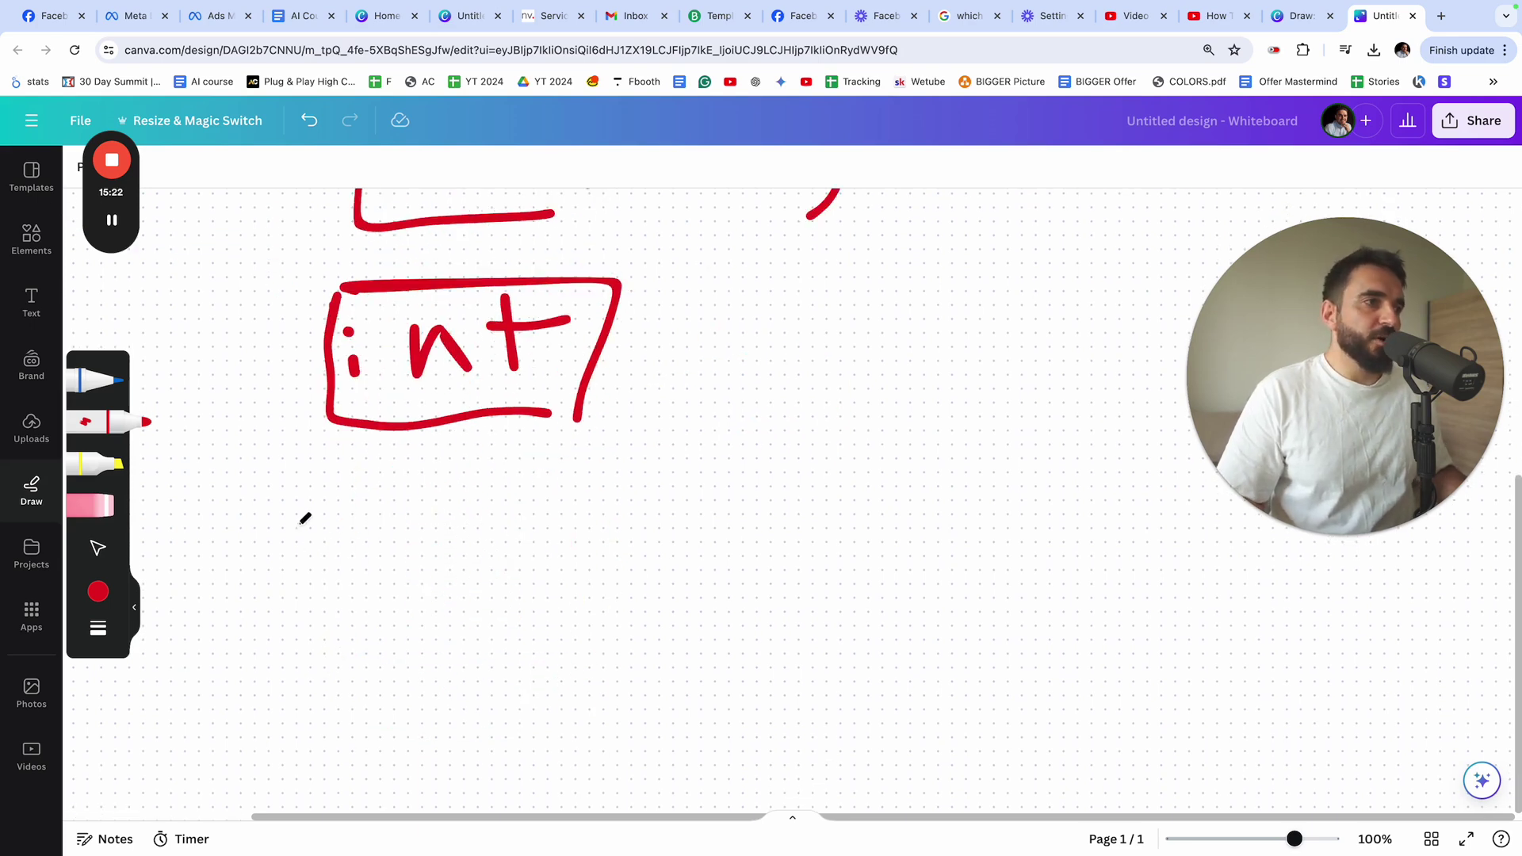
{"action": "left_click_drag", "start_coordinate": [294, 513], "coordinate": [544, 667]}
{"action": "left_click_drag", "start_coordinate": [282, 516], "coordinate": [479, 678]}
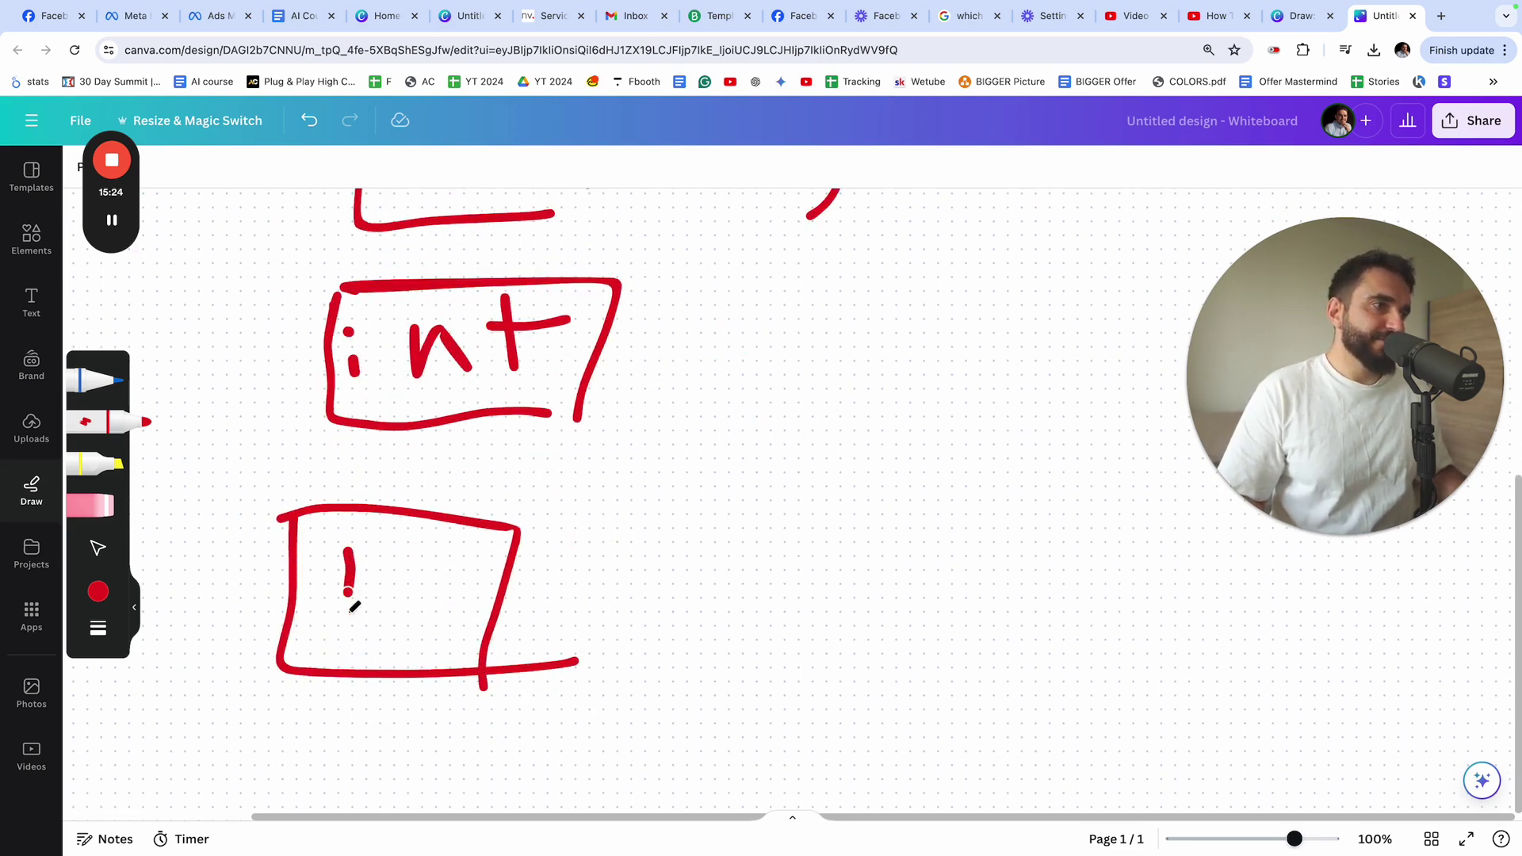
{"action": "left_click_drag", "start_coordinate": [464, 546], "coordinate": [444, 658]}
{"action": "left_click_drag", "start_coordinate": [404, 587], "coordinate": [456, 575]}
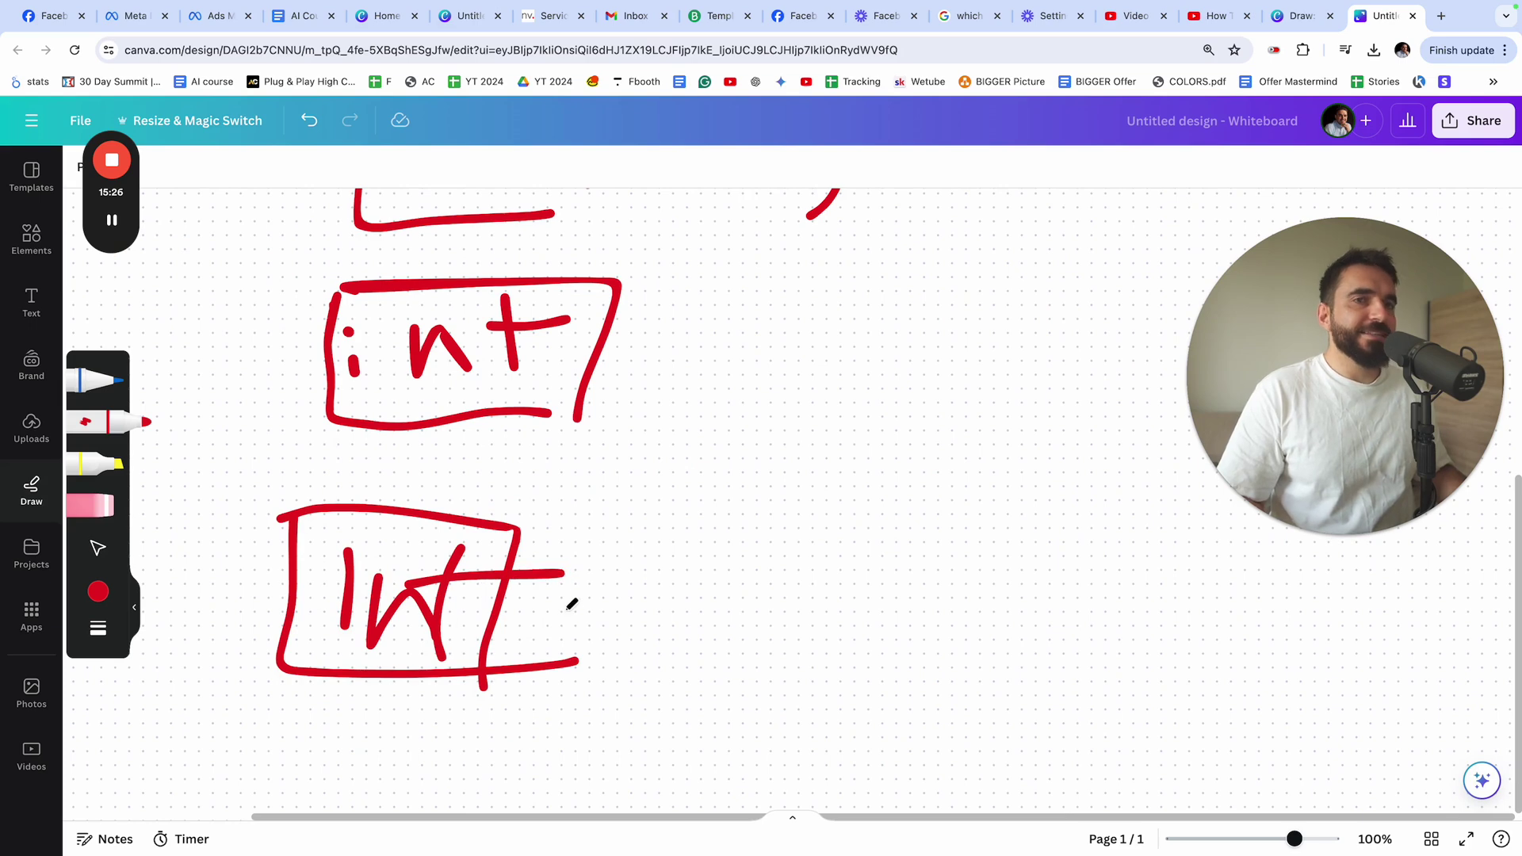
{"action": "mouse_move", "coordinate": [1197, 367]}
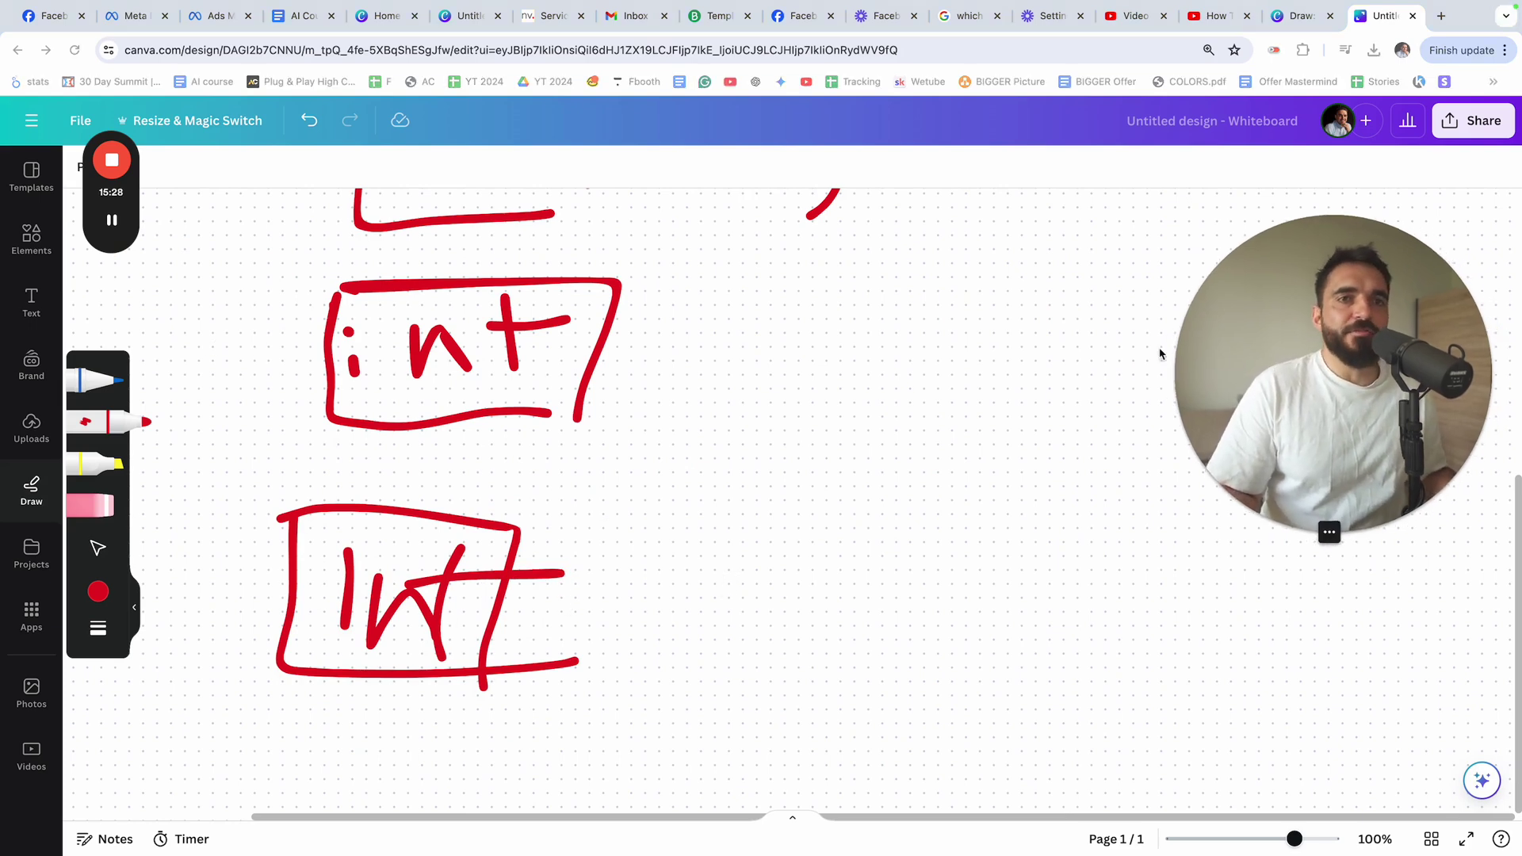
{"action": "left_click_drag", "start_coordinate": [1160, 353], "coordinate": [717, 547]}
{"action": "left_click", "coordinate": [825, 488]}
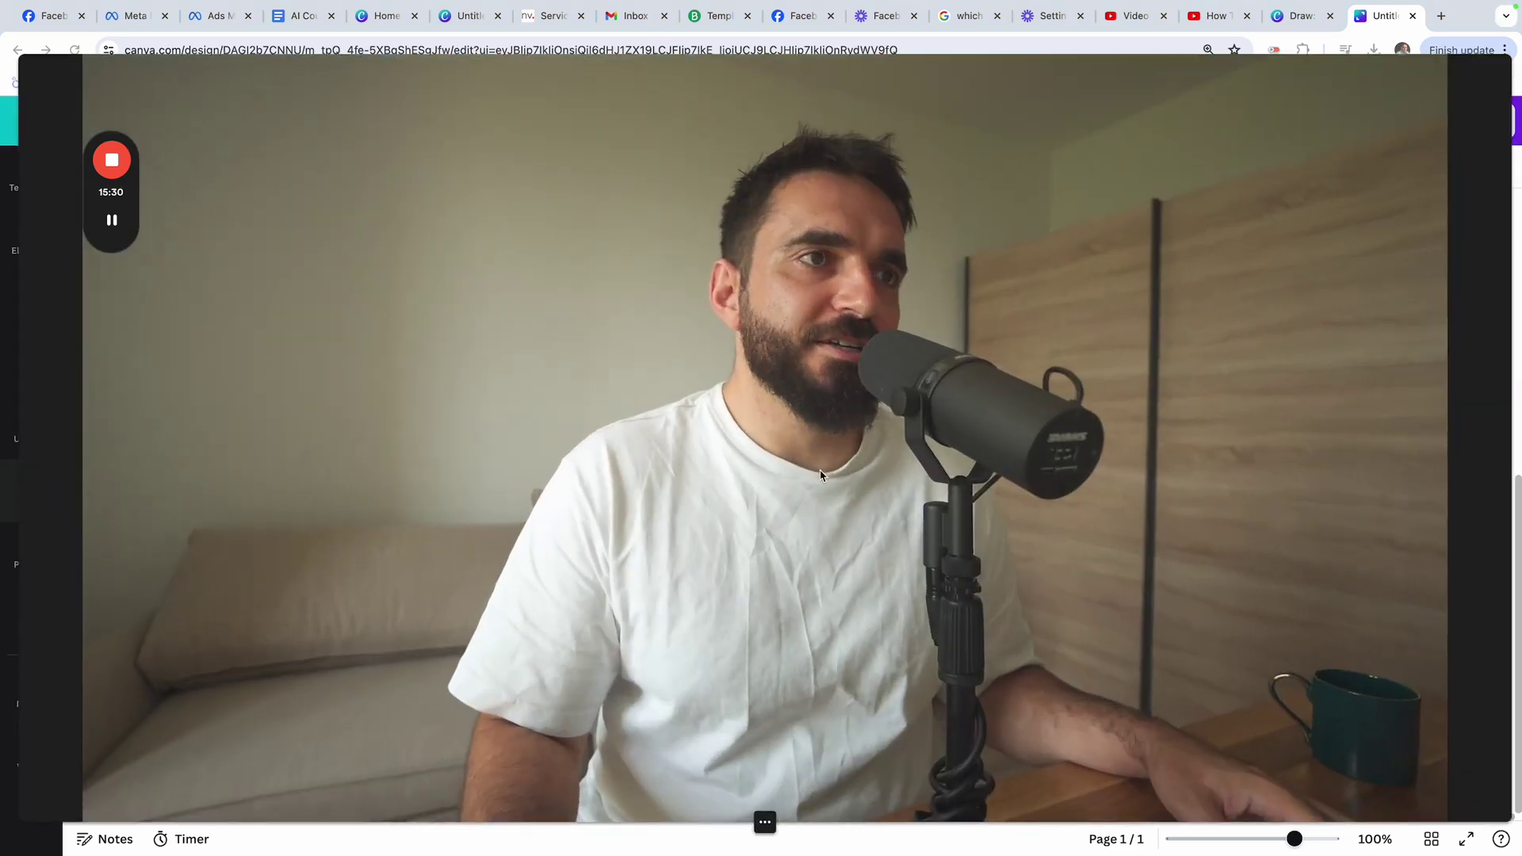